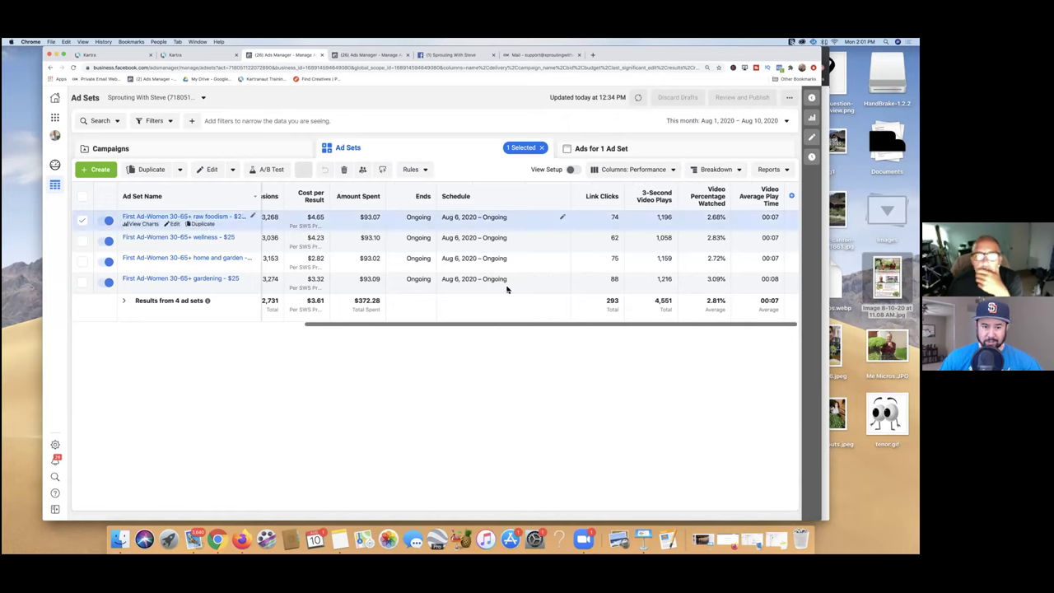
Switch to Kartra and review the engagement analytics of the SWS Course Overview video
left_click(203, 58)
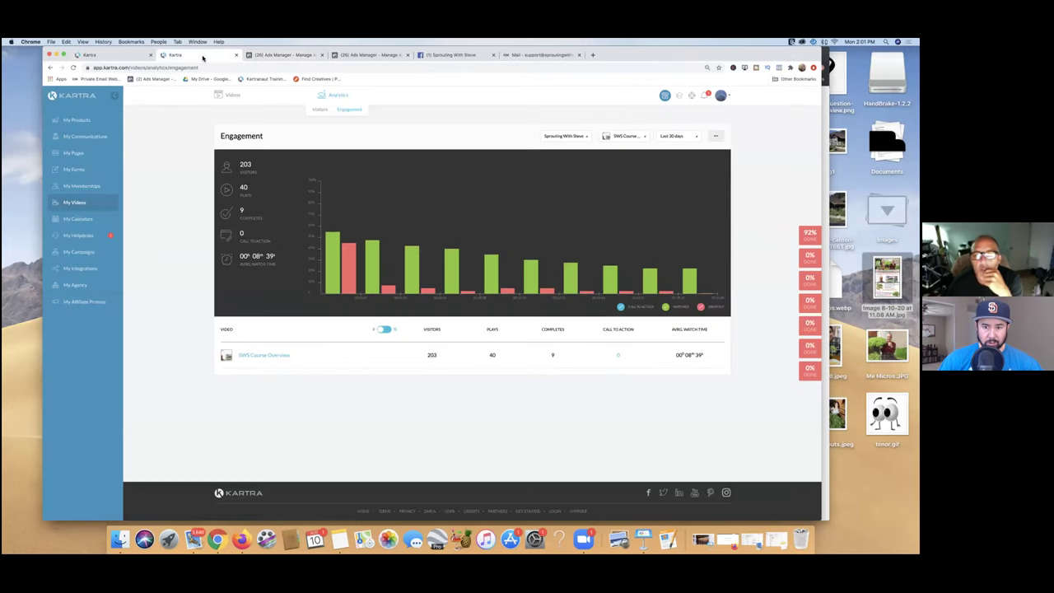
mouse_move(430, 293)
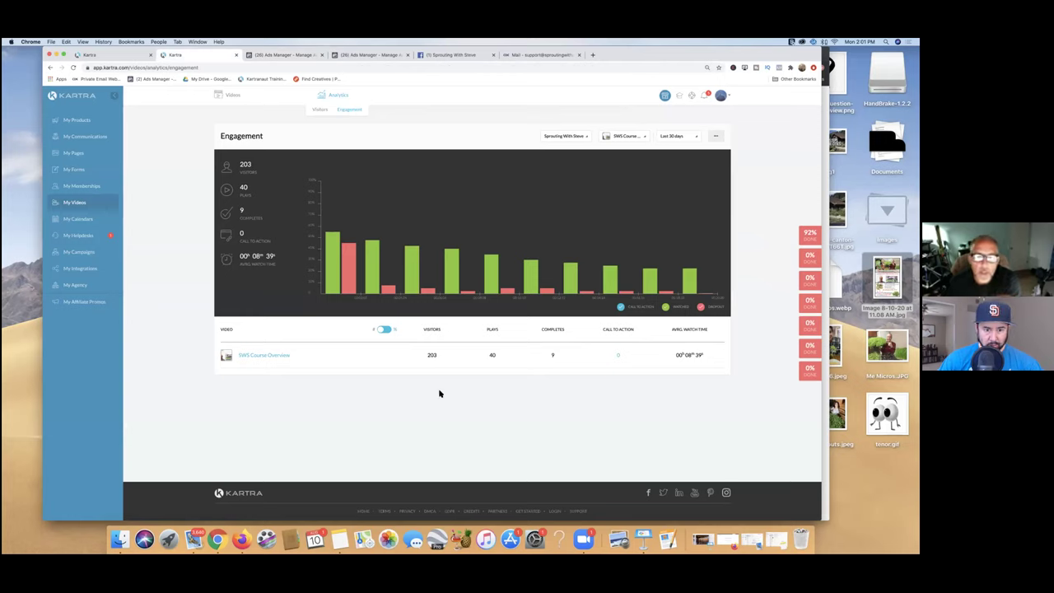
mouse_move(534, 292)
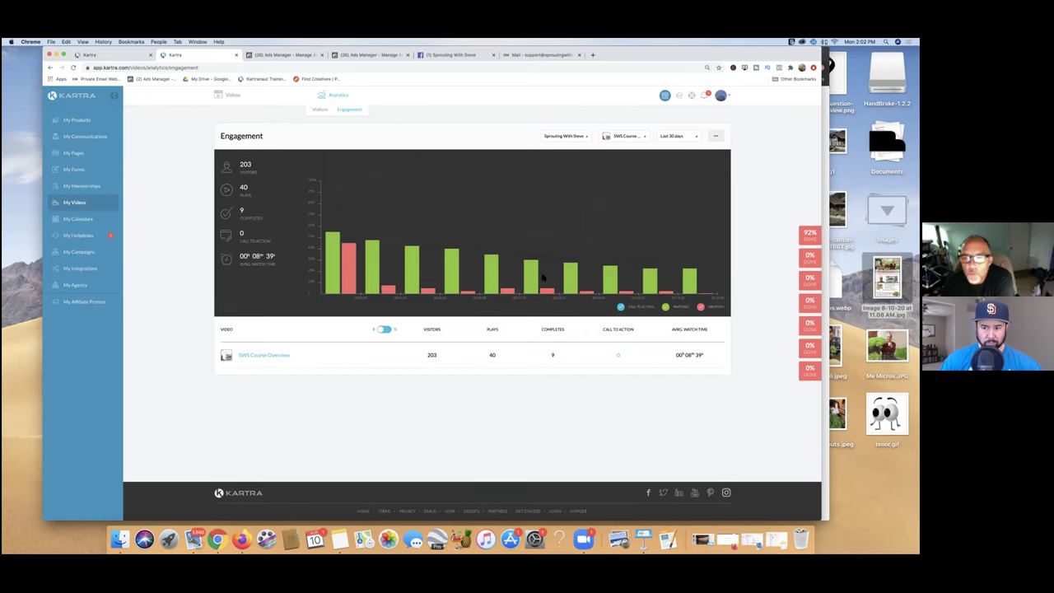
Preview the SWS Original Landing Page from the Kartra pages and look over its opening section
left_click(129, 59)
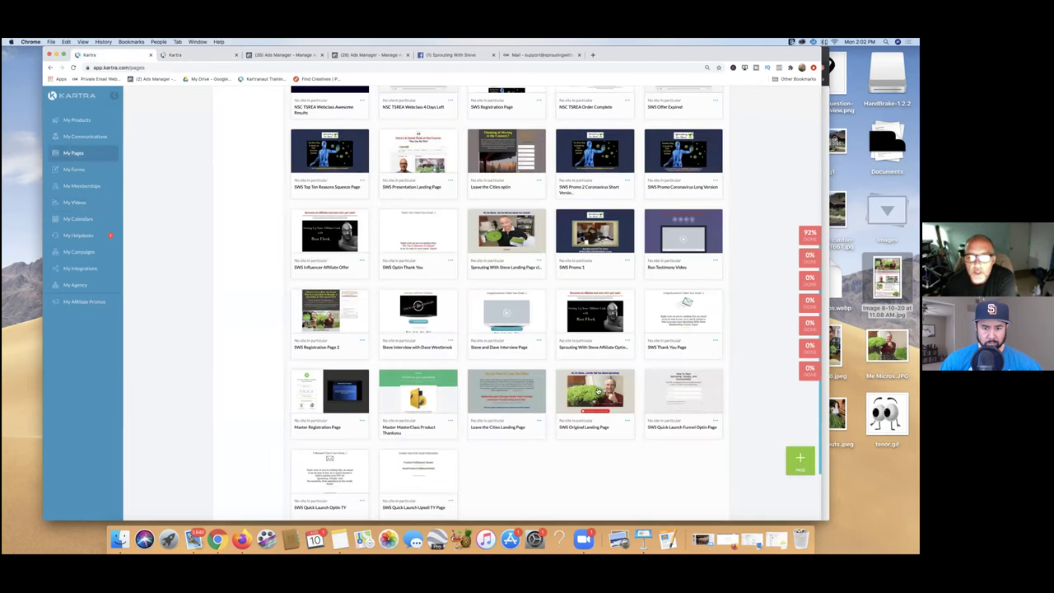
mouse_move(599, 392)
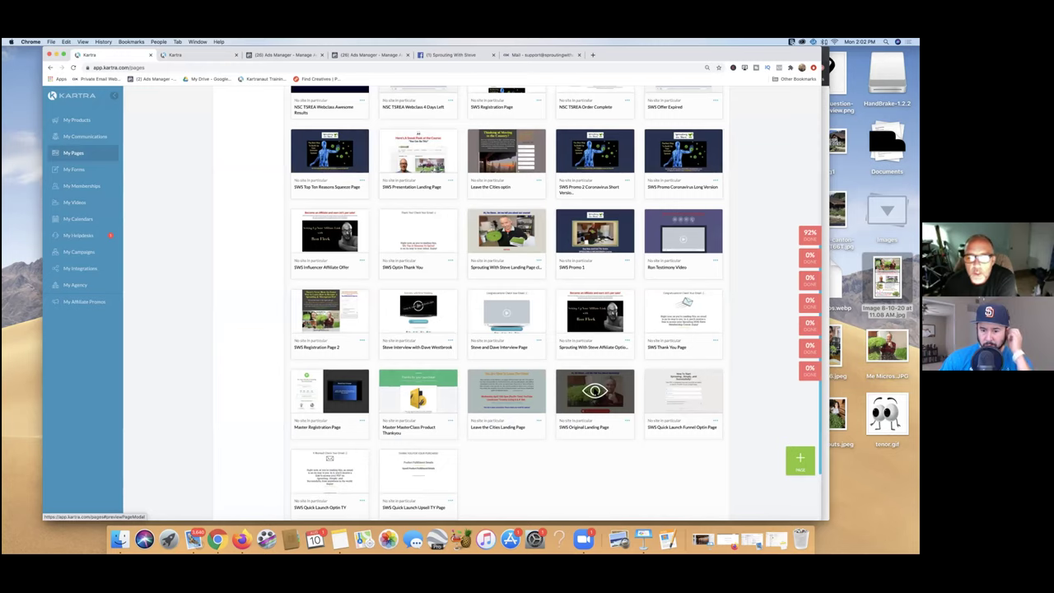
left_click(595, 392)
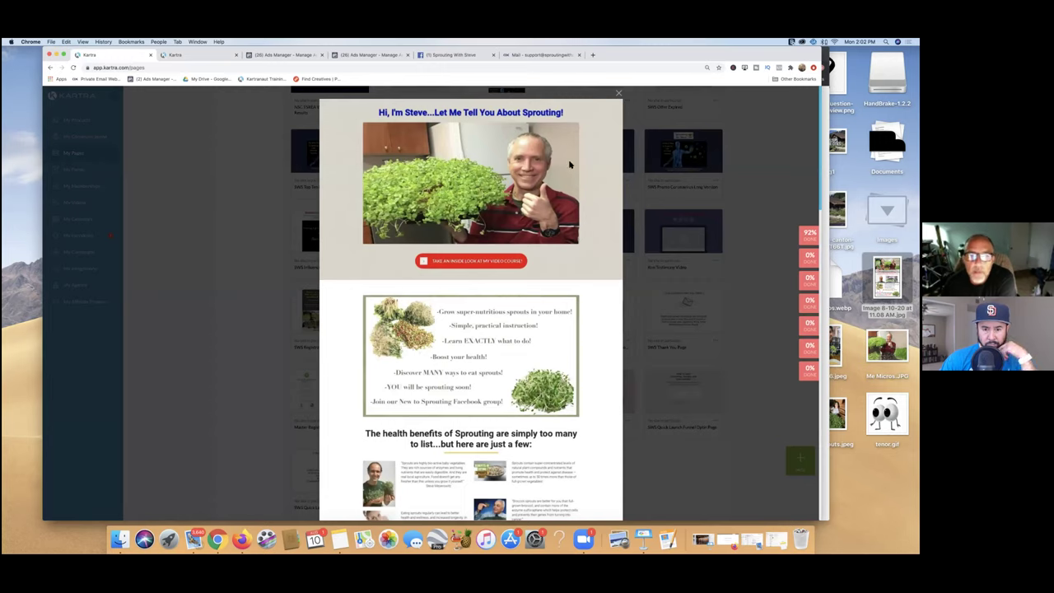
scroll(747, 245, "down", 1)
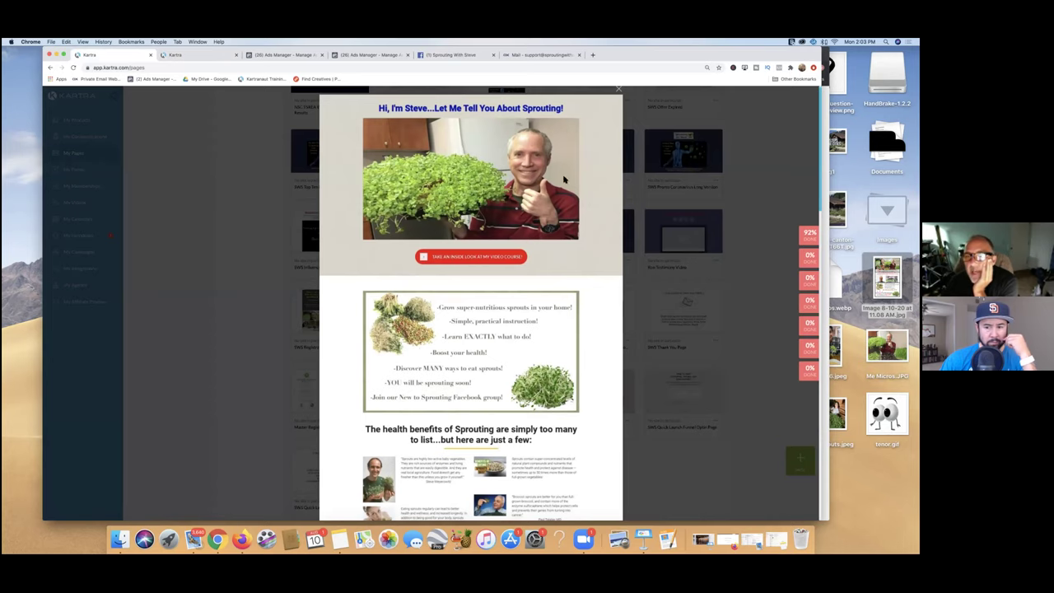
Switch to Facebook Ads Manager and examine the budget, results, reach and cost per result of the four ad sets
left_click(300, 56)
left_click_drag(399, 324, 321, 322)
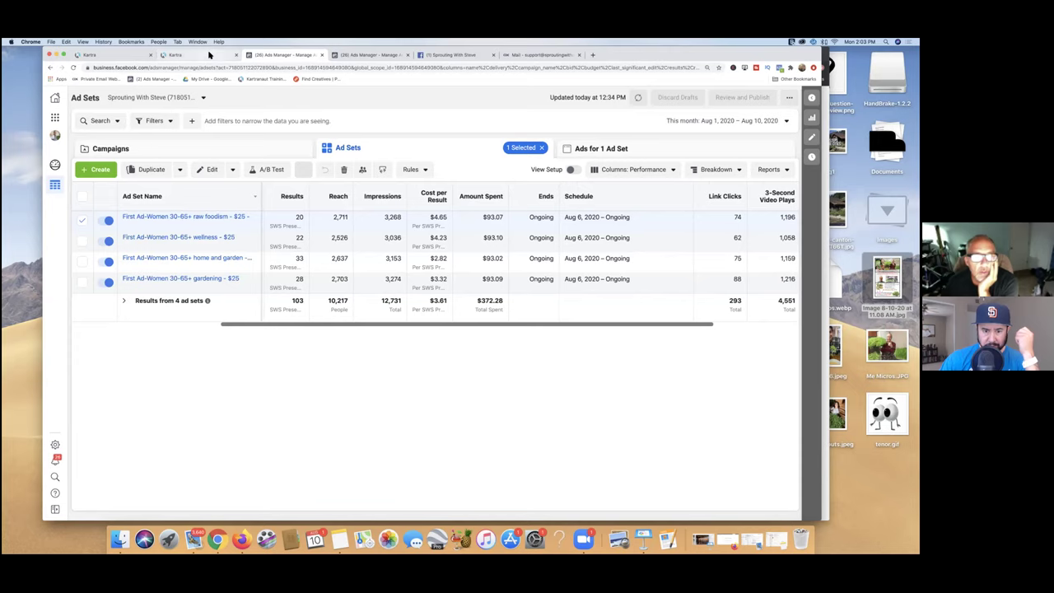
left_click(209, 55)
left_click(267, 56)
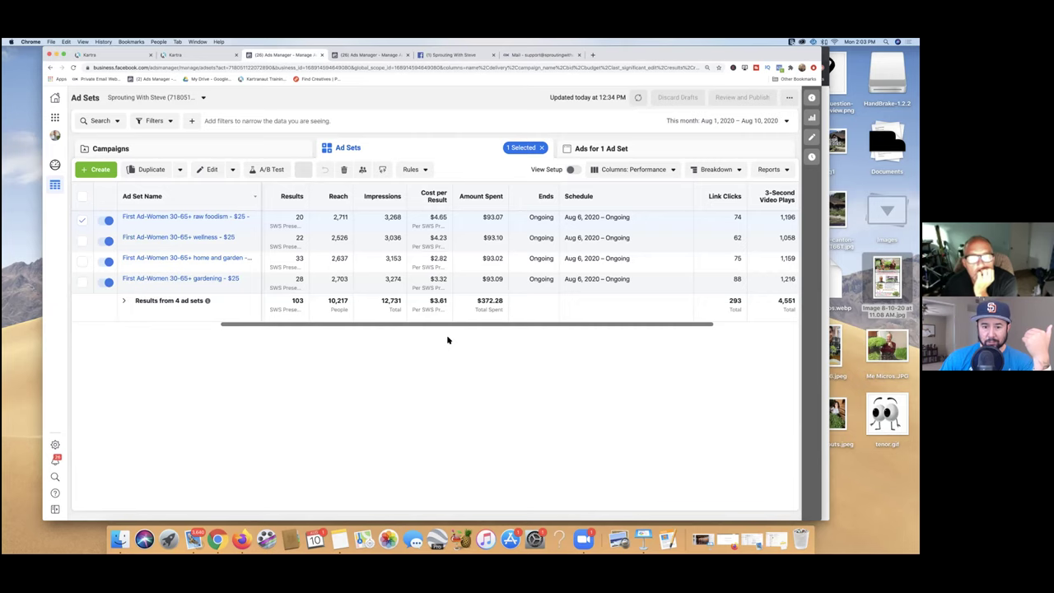
left_click_drag(453, 326, 382, 328)
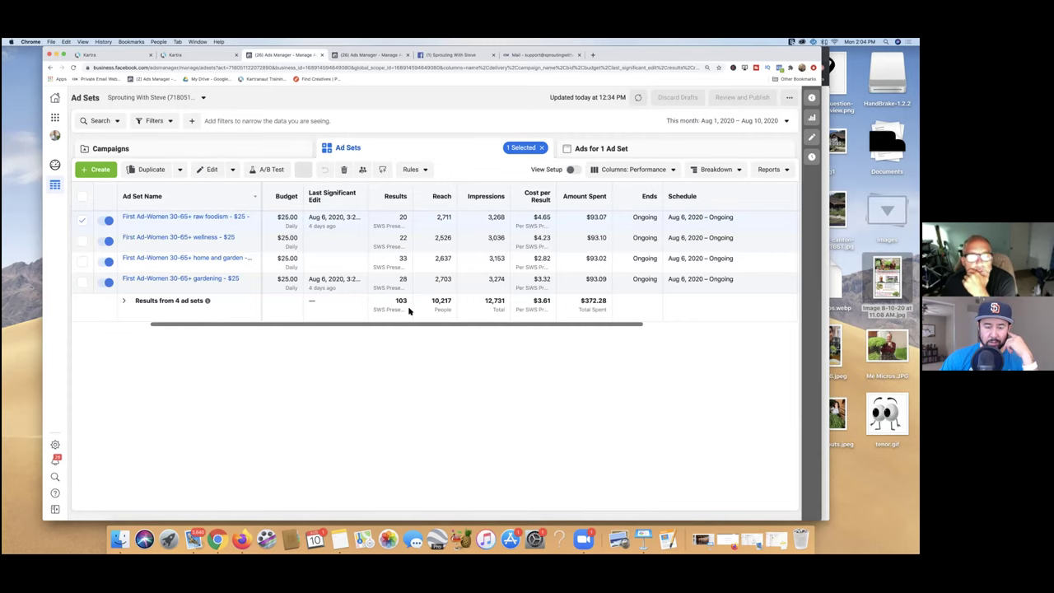
Switch to Kartra, show all lead lists under communications and examine their names and active leads
left_click(191, 58)
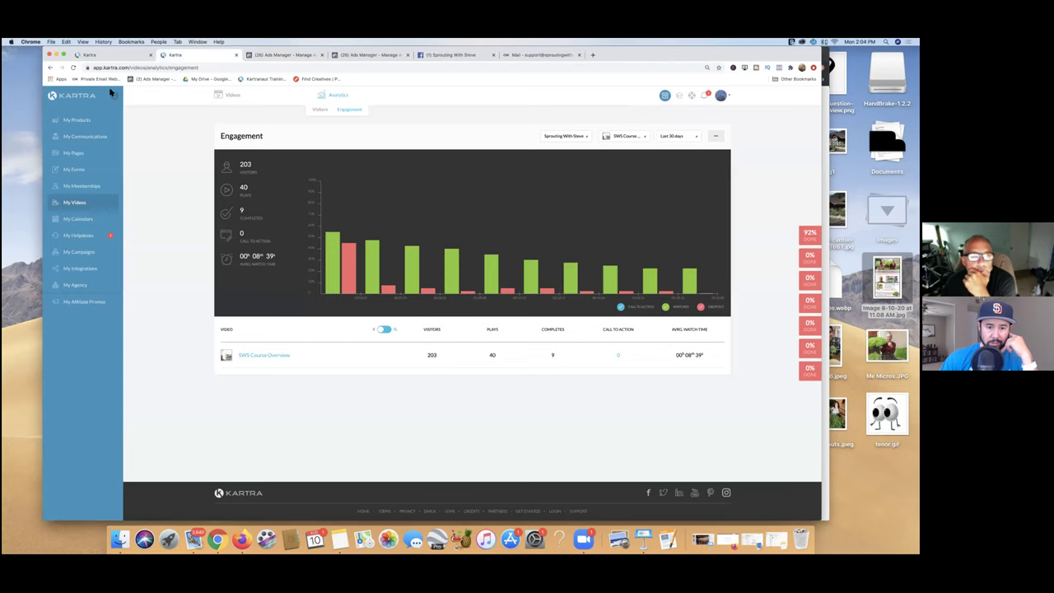
left_click(86, 137)
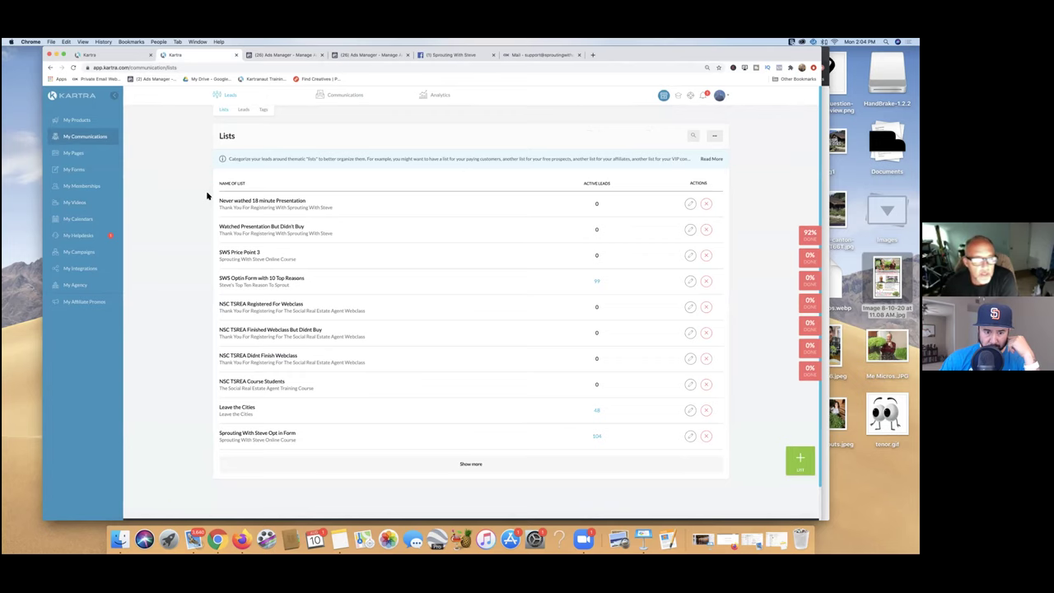
left_click(457, 463)
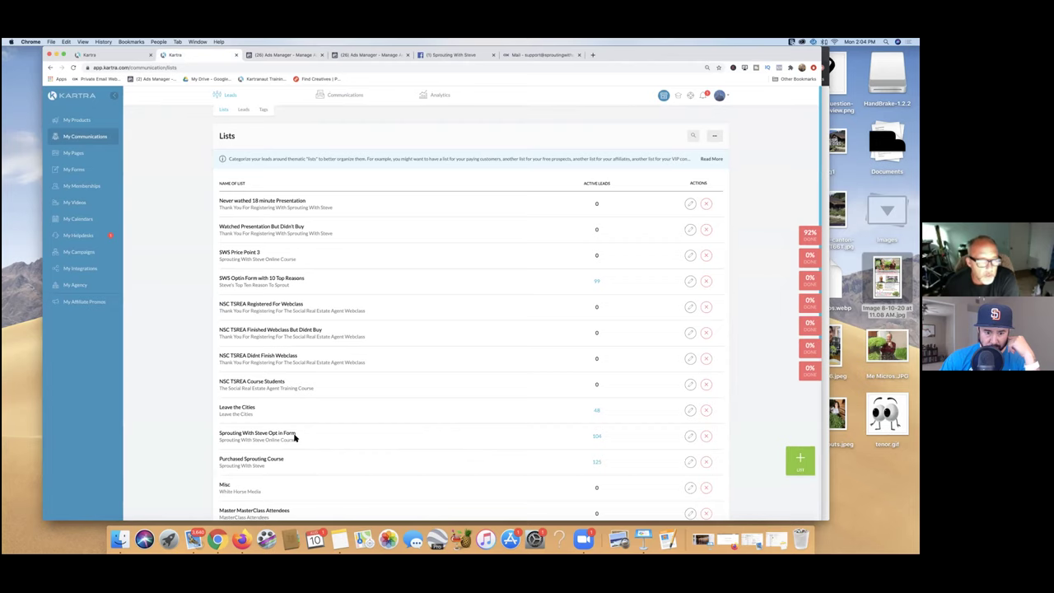
scroll(296, 436, "down", 2)
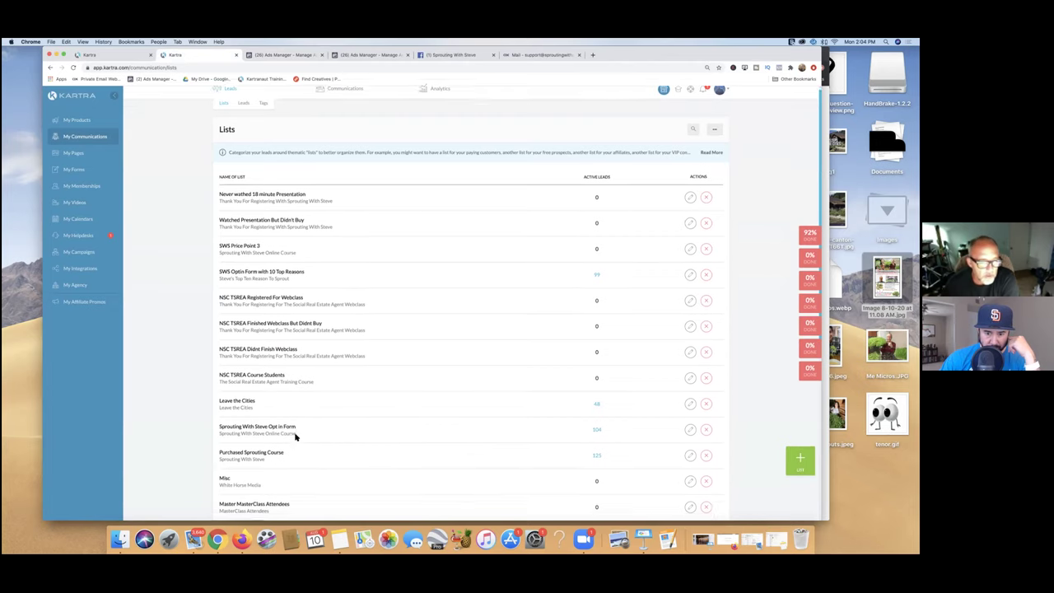
scroll(296, 436, "down", 2)
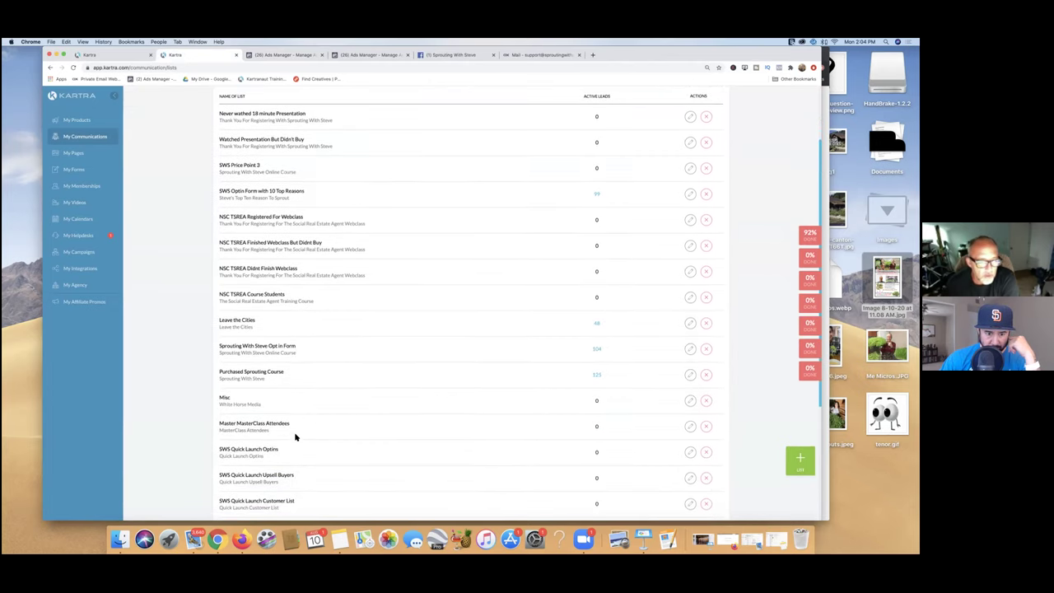
scroll(296, 437, "down", 3)
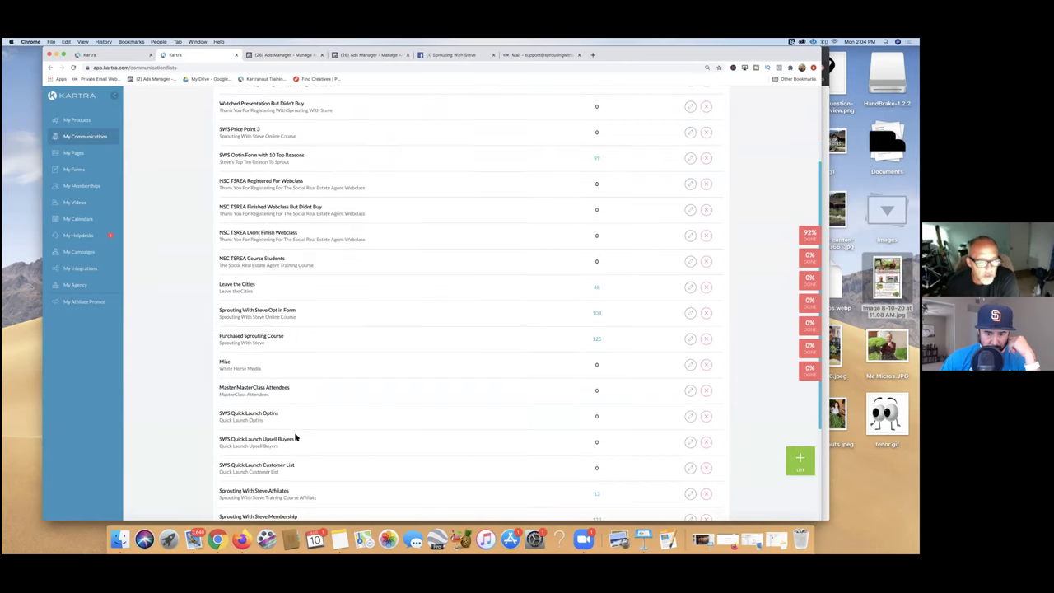
scroll(296, 437, "up", 1)
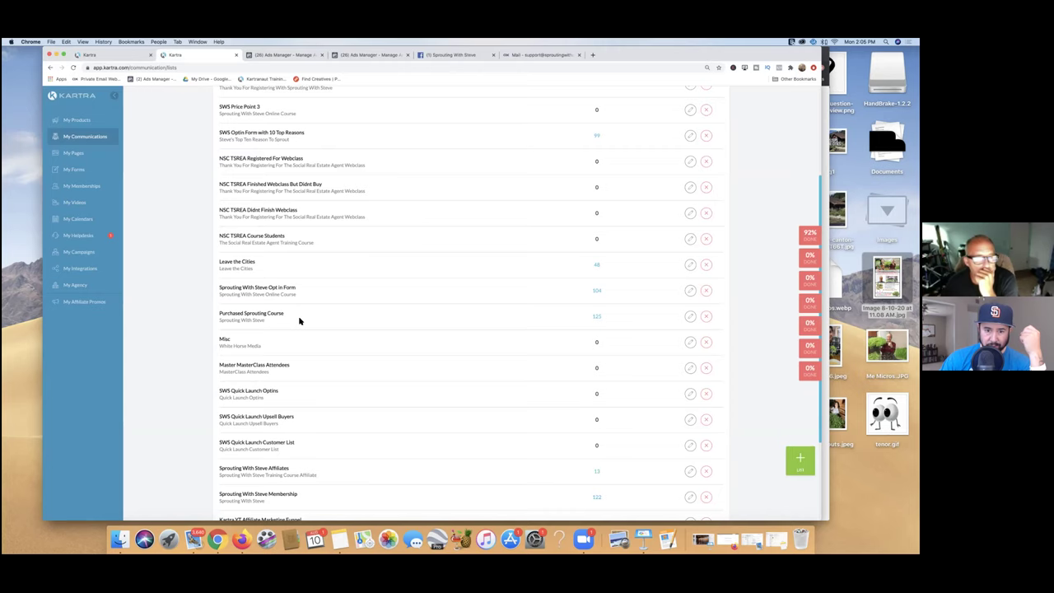
scroll(299, 321, "down", 2)
scroll(299, 321, "up", 2)
scroll(299, 321, "up", 1)
scroll(299, 322, "down", 4)
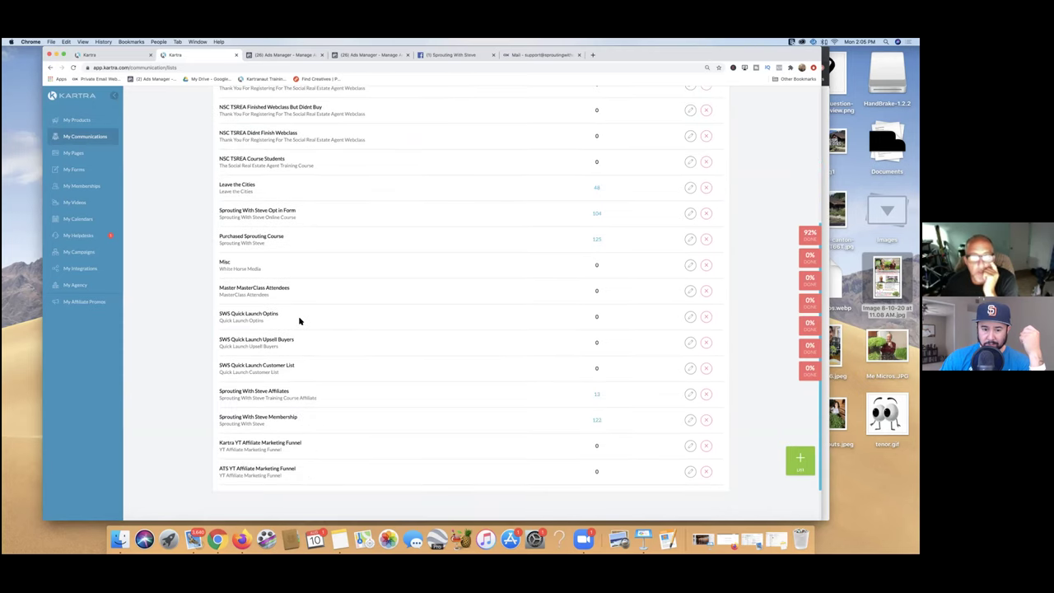
scroll(299, 322, "up", 5)
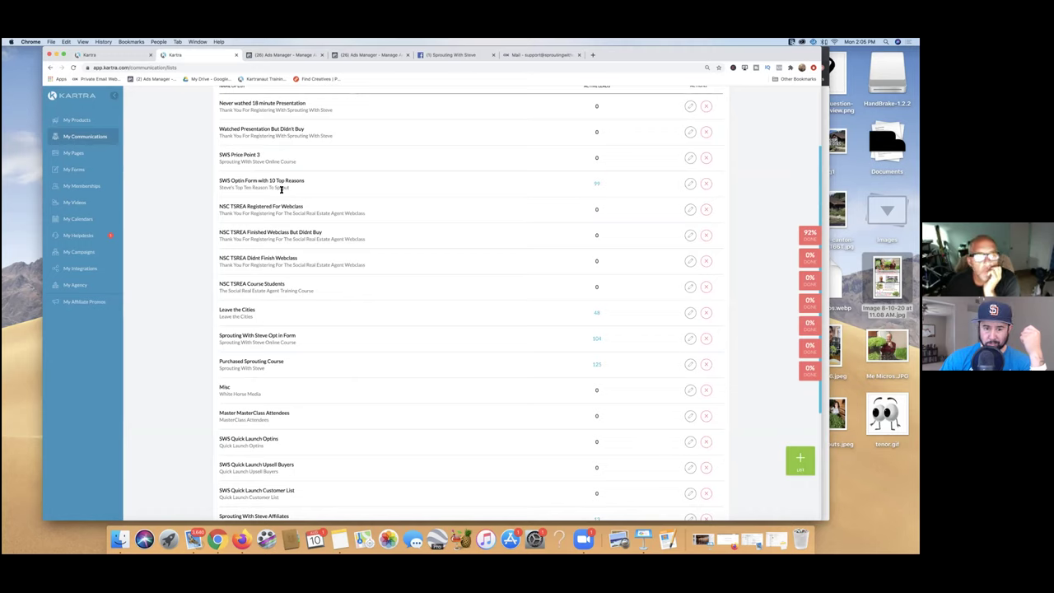
Open the active leads of the SWS Optin Form with 10 Top Reasons list and look through the first page
left_click(596, 186)
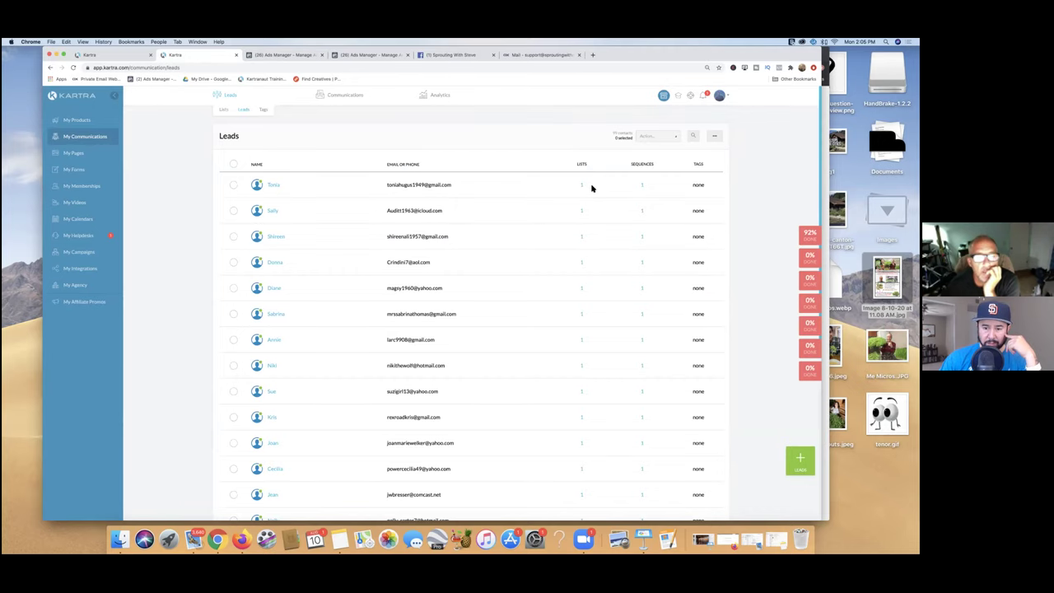
scroll(591, 188, "down", 5)
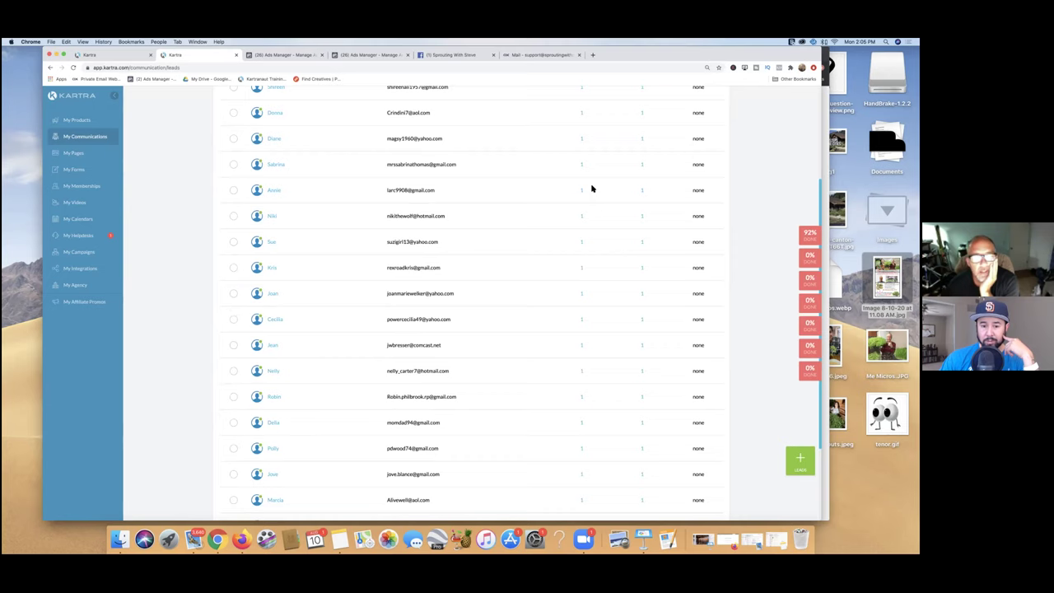
scroll(592, 188, "down", 3)
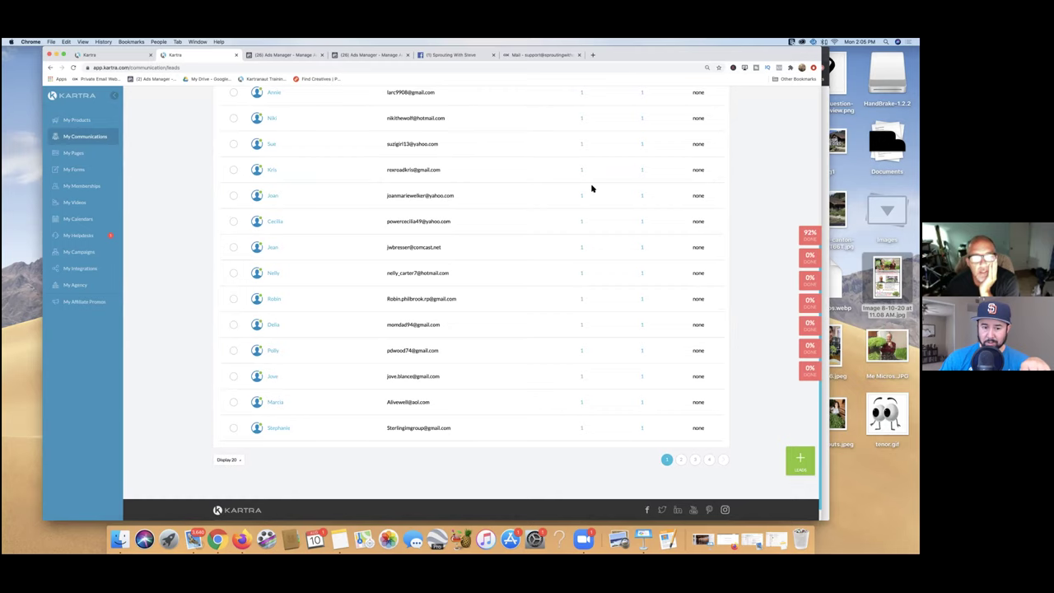
scroll(592, 189, "up", 5)
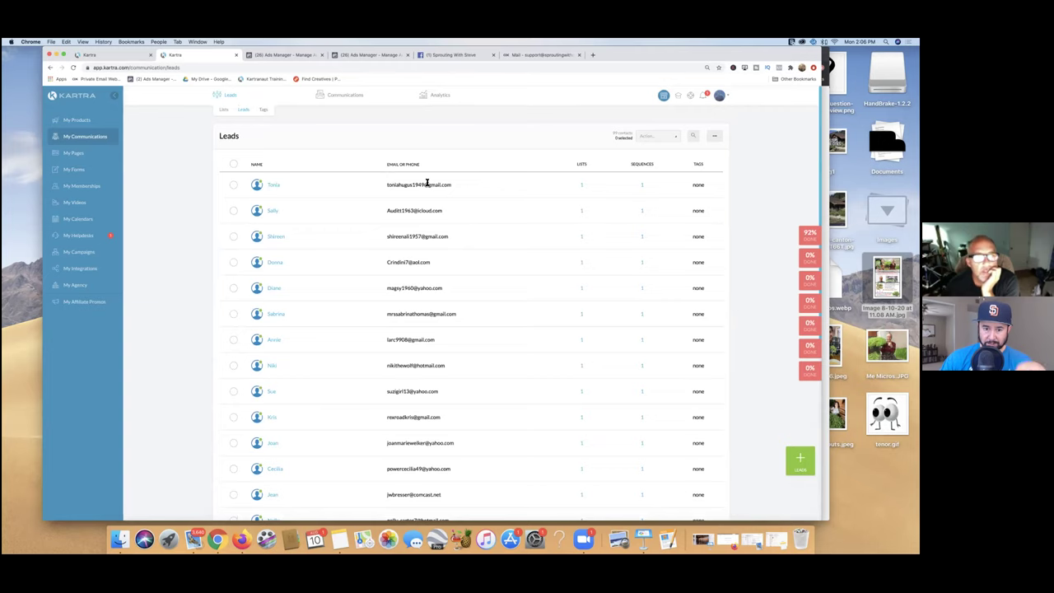
scroll(423, 184, "down", 1)
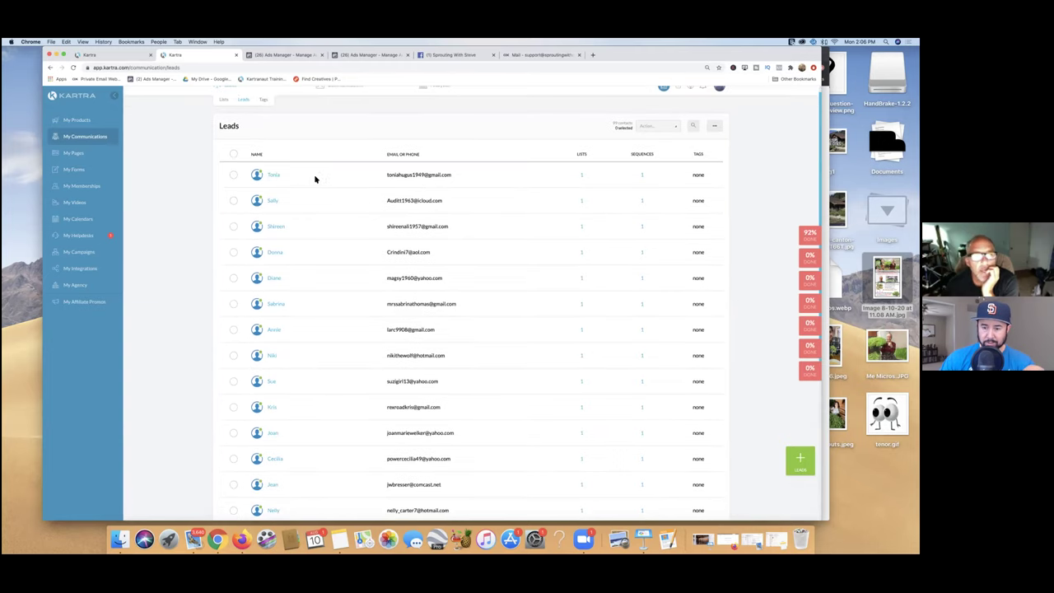
Reopen the leads of the SWS Optin Form with 10 Top Reasons list and check their list and sequence memberships
left_click(224, 101)
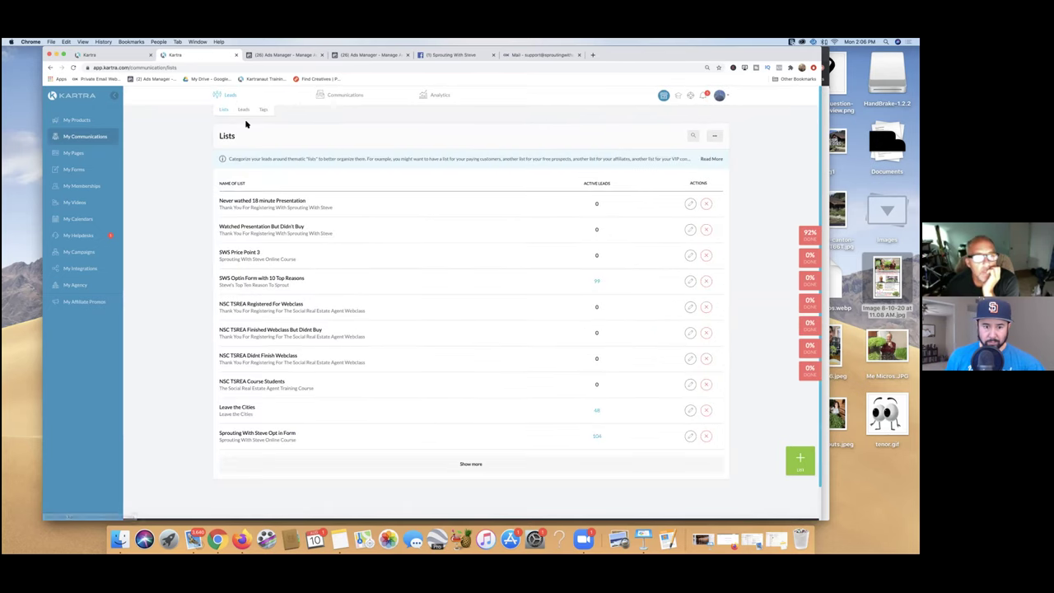
left_click(596, 281)
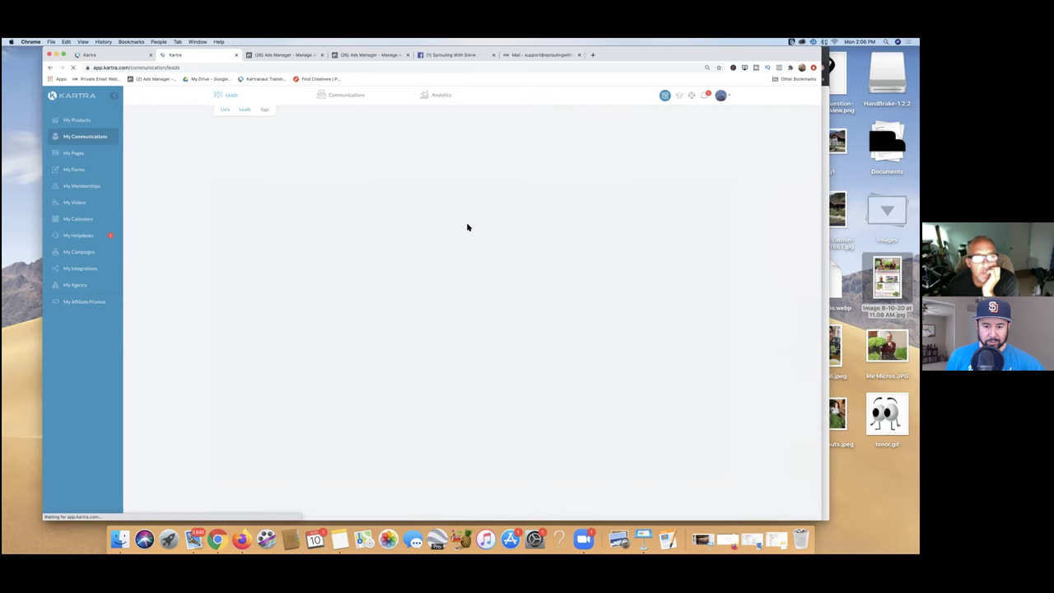
mouse_move(582, 185)
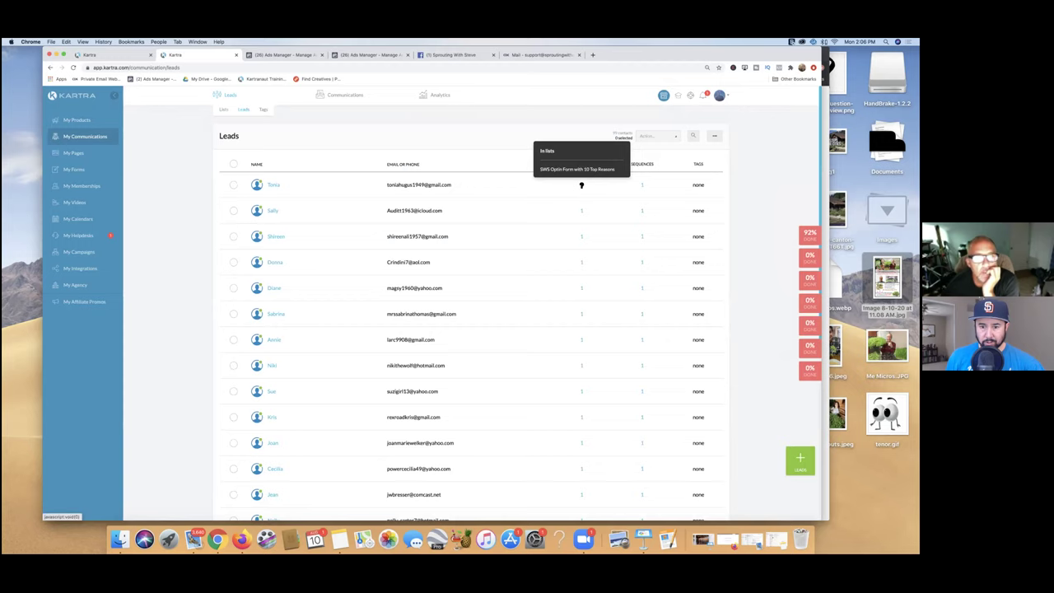
mouse_move(641, 185)
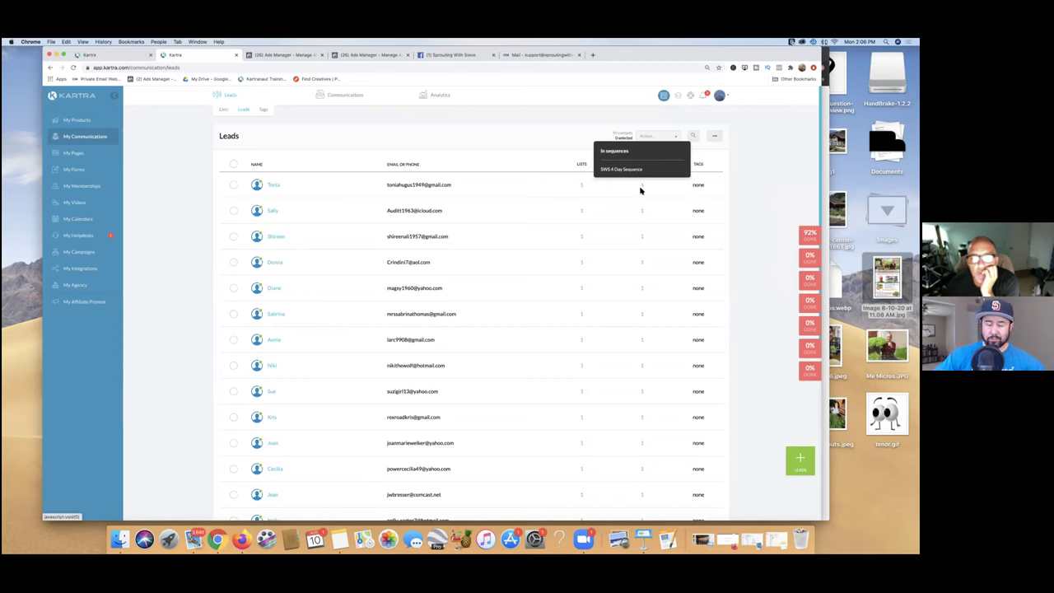
mouse_move(641, 206)
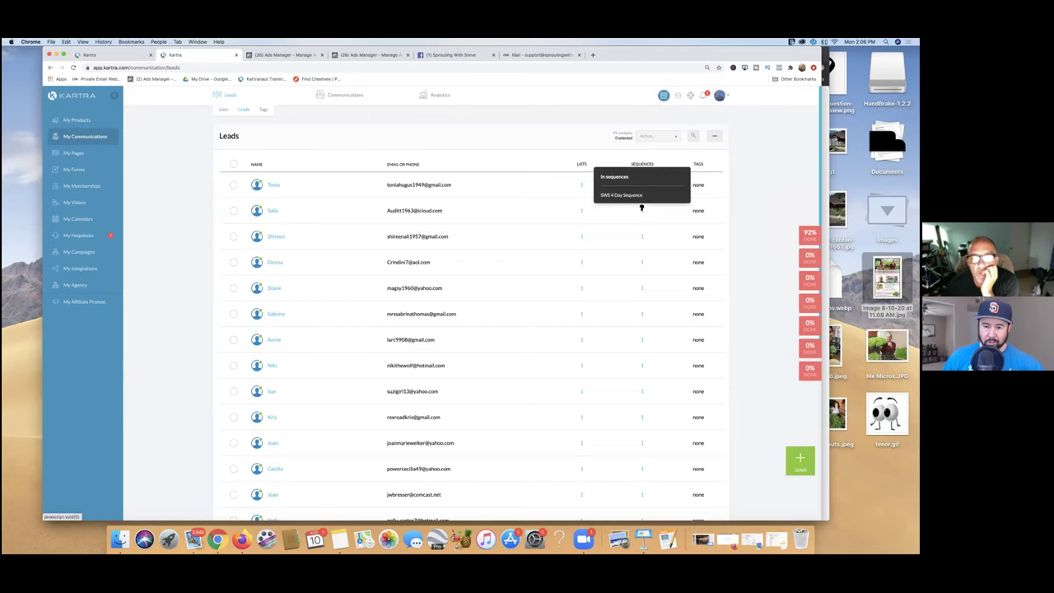
scroll(641, 207, "down", 3)
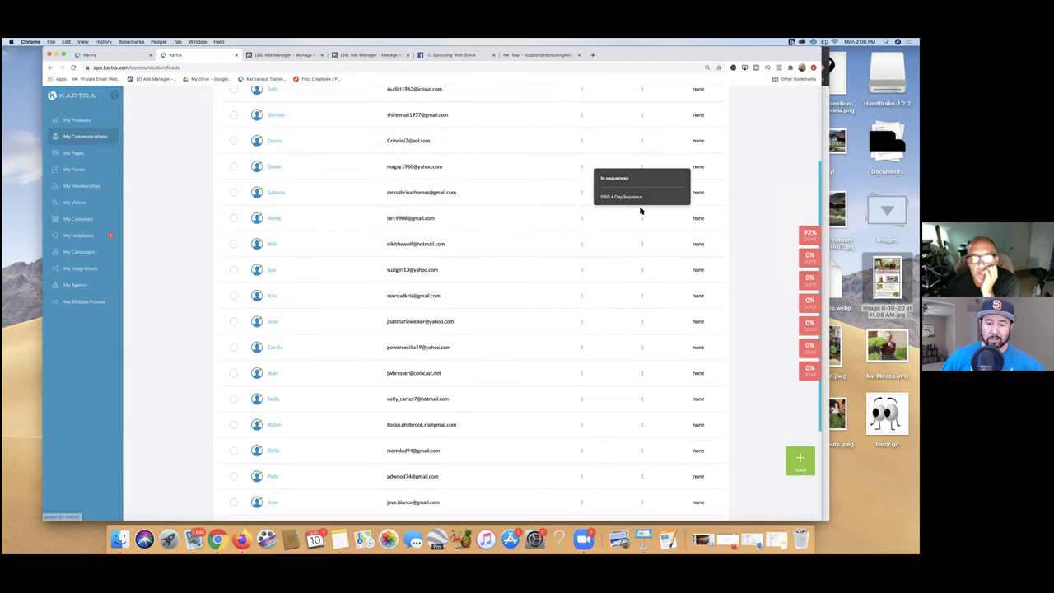
scroll(641, 211, "down", 3)
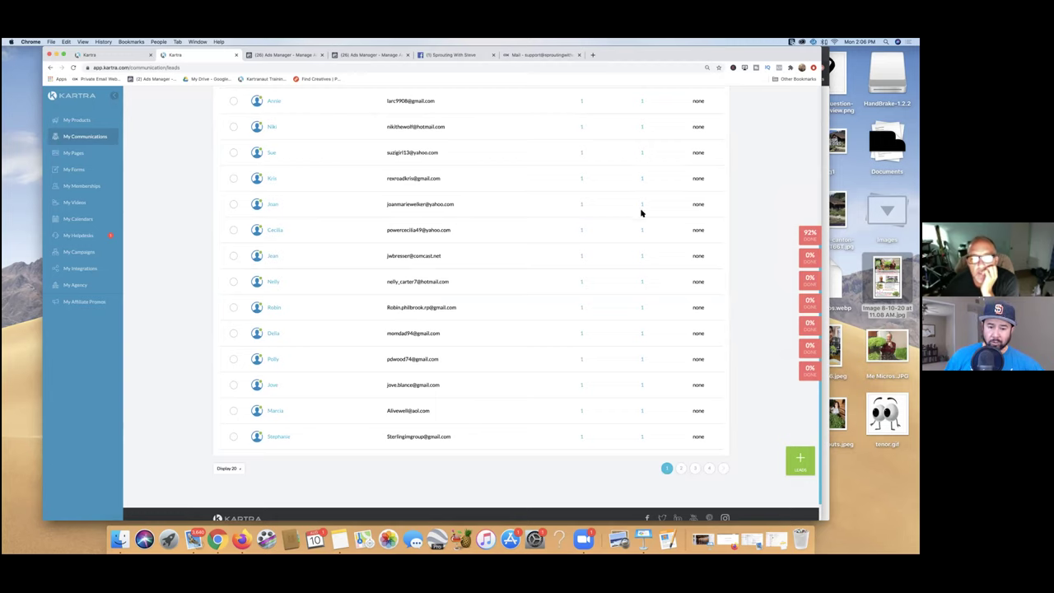
mouse_move(643, 281)
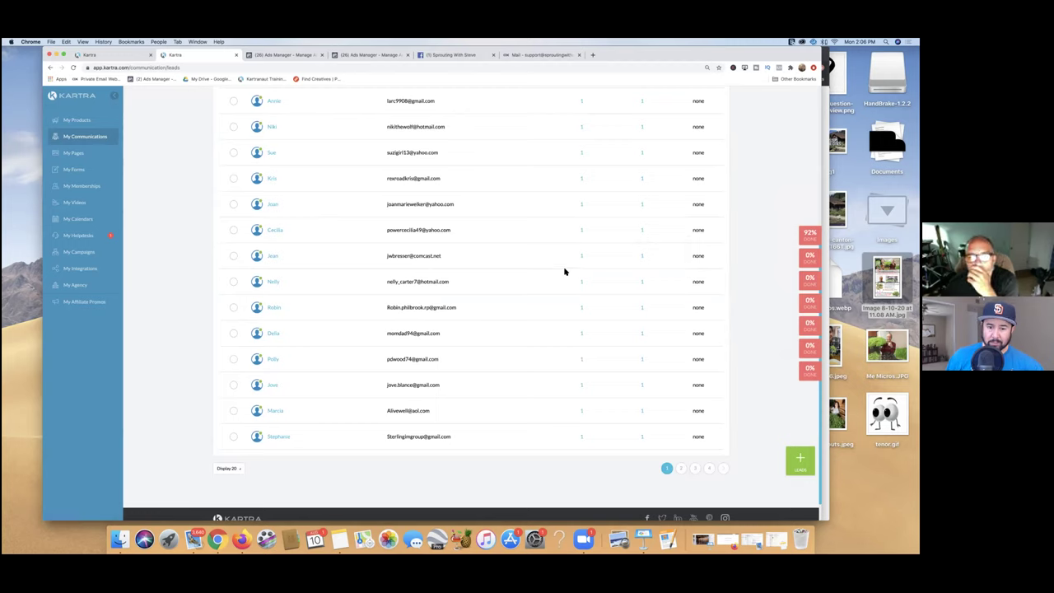
scroll(564, 270, "up", 5)
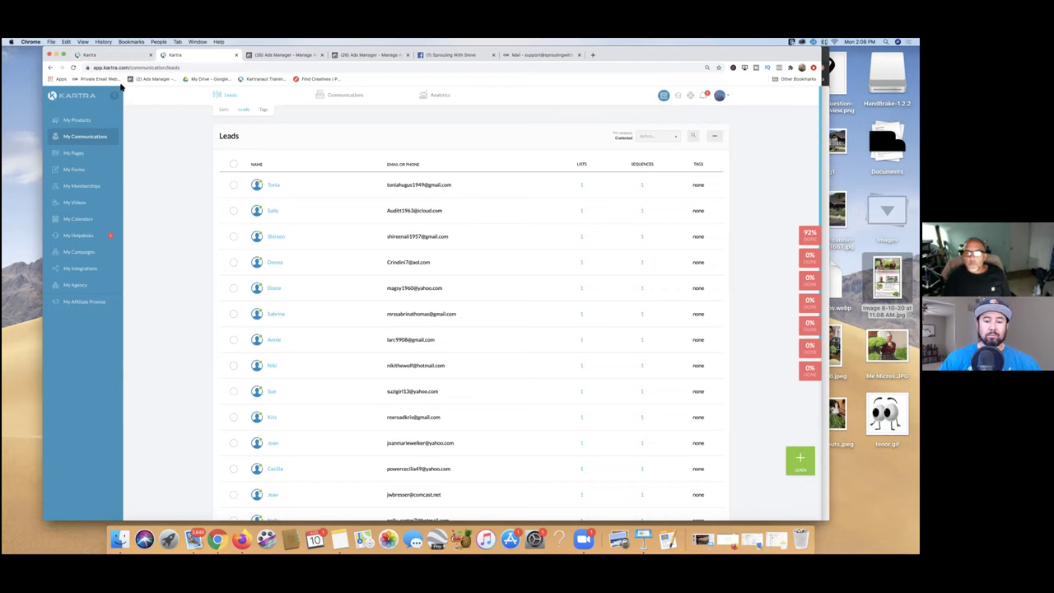
Switch to Facebook Ads Manager, turn off the raw foodism and wellness ad sets, and clear the ad set selection
left_click(283, 56)
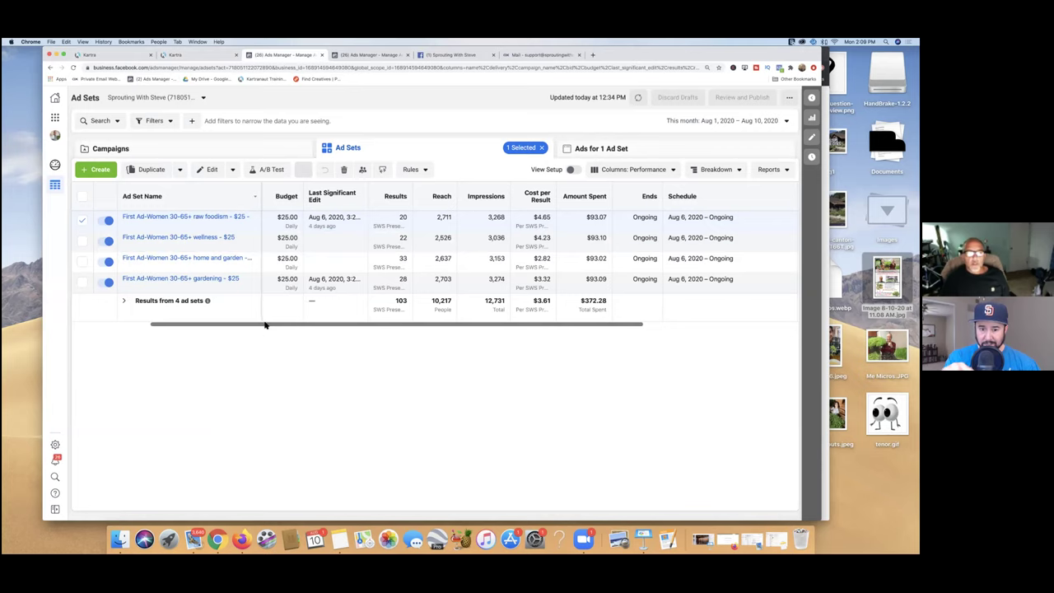
left_click_drag(266, 326, 231, 324)
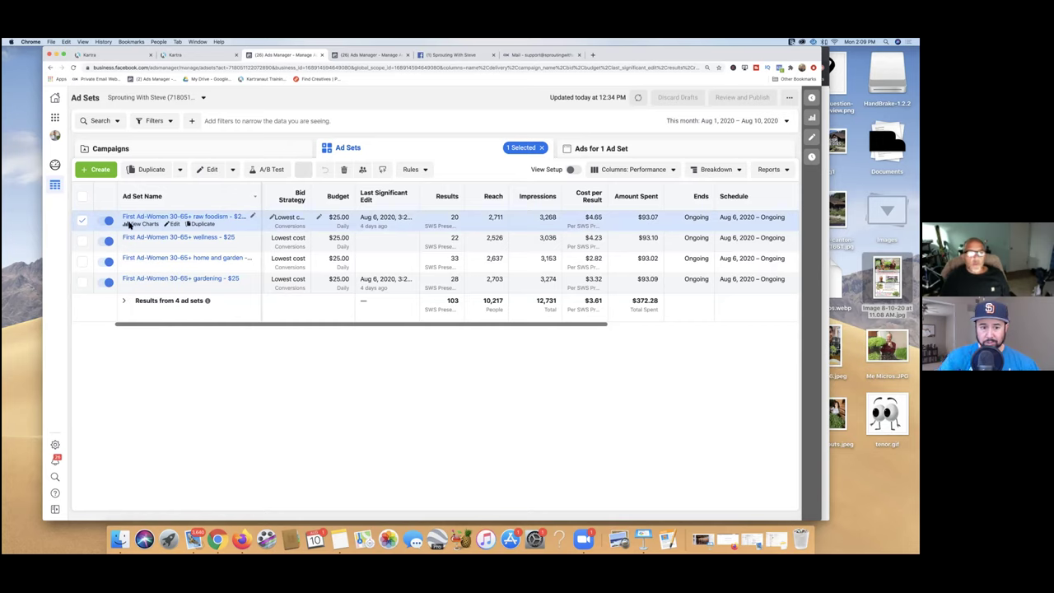
left_click(108, 220)
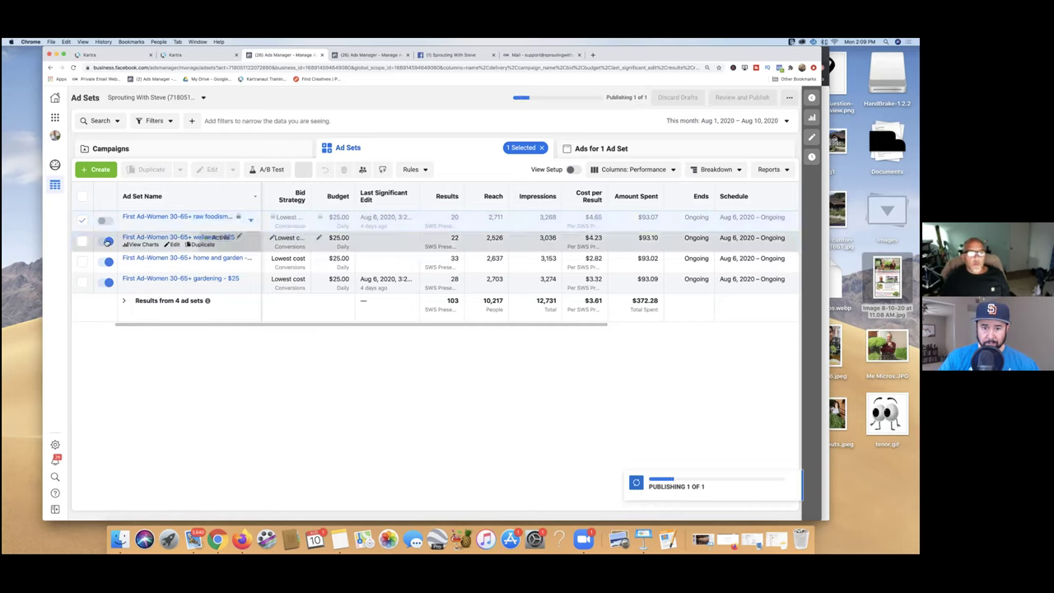
left_click(108, 240)
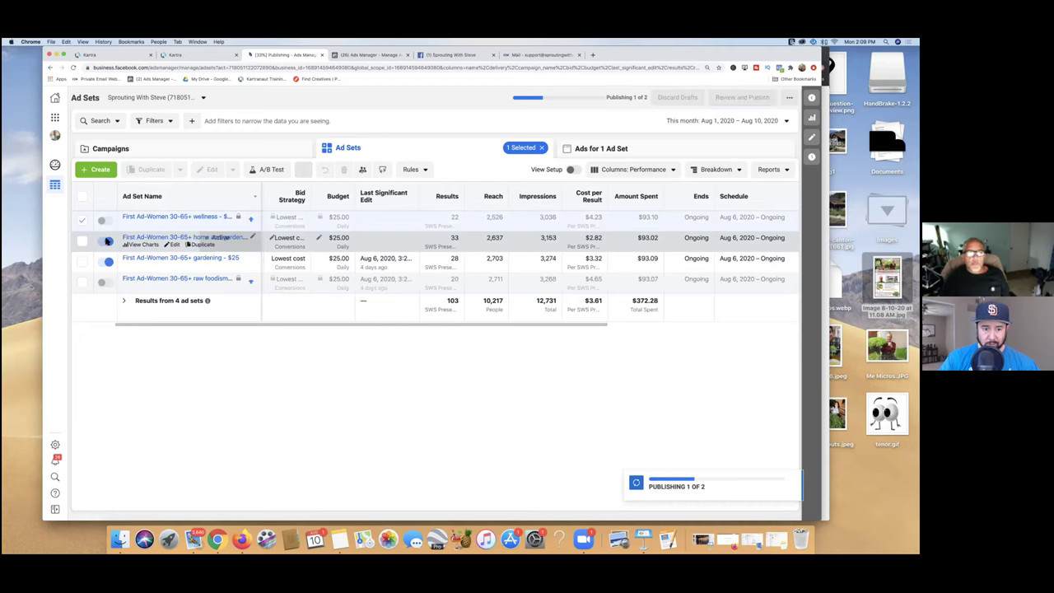
scroll(127, 327, "left", 1)
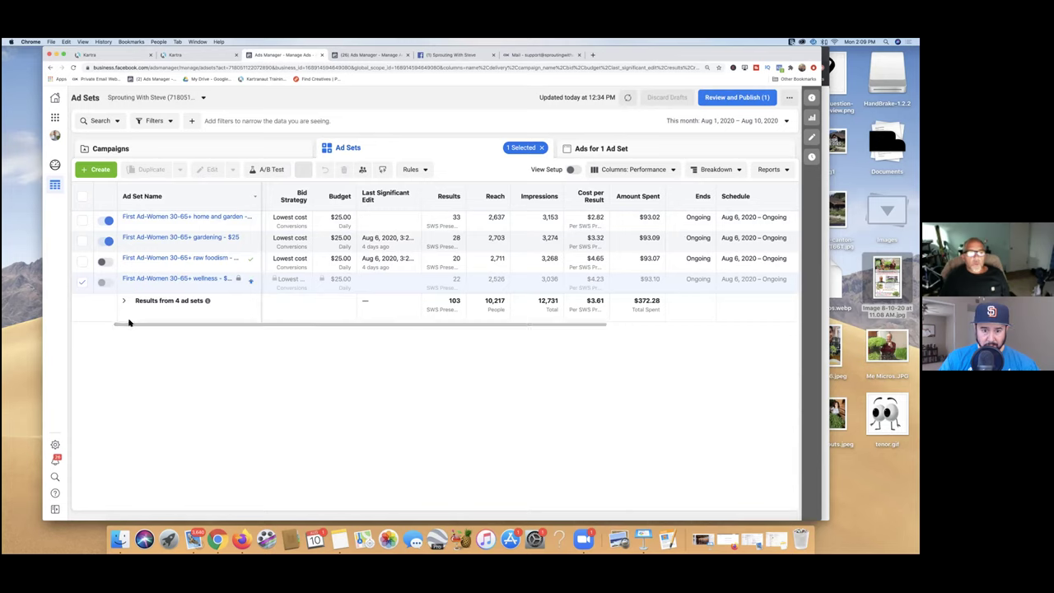
left_click(82, 284)
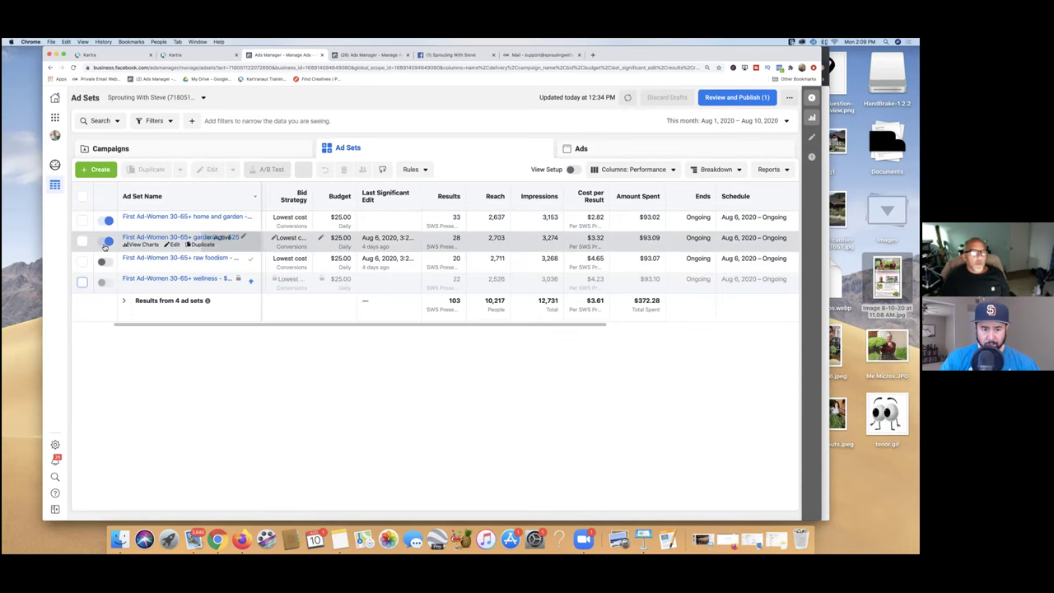
Turn off the First Ad-Women 30-65+ gardening - $25 ad set
scroll(105, 247, "right", 2)
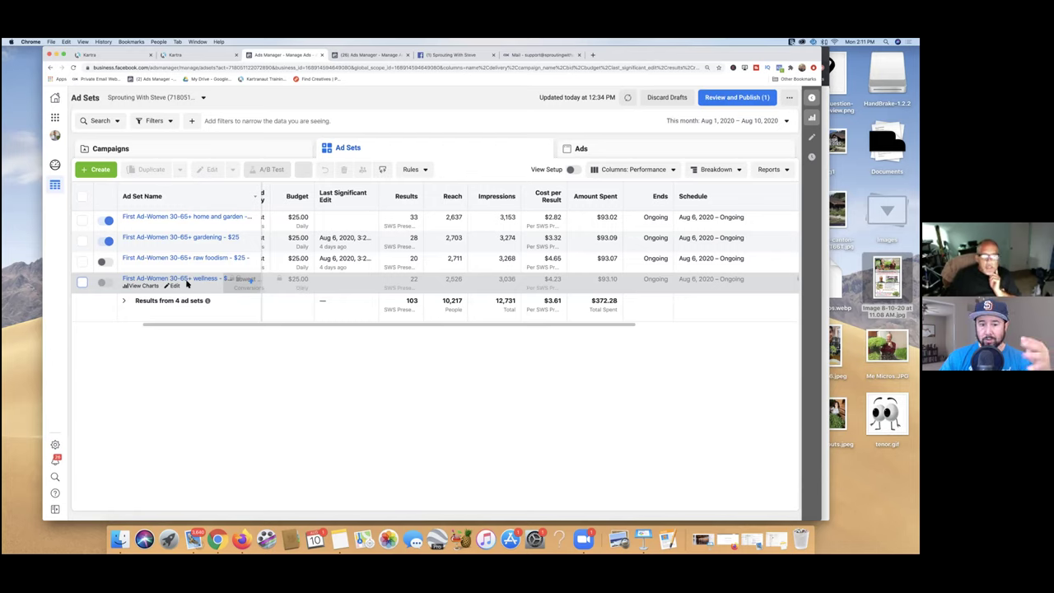
left_click(106, 242)
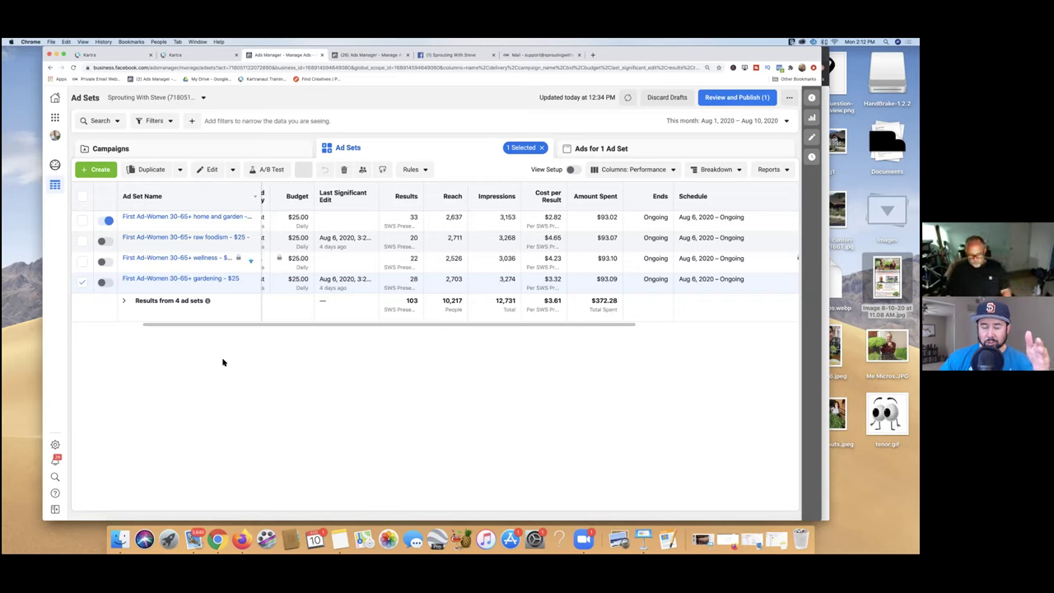
key("XF86AudioLowerVolume")
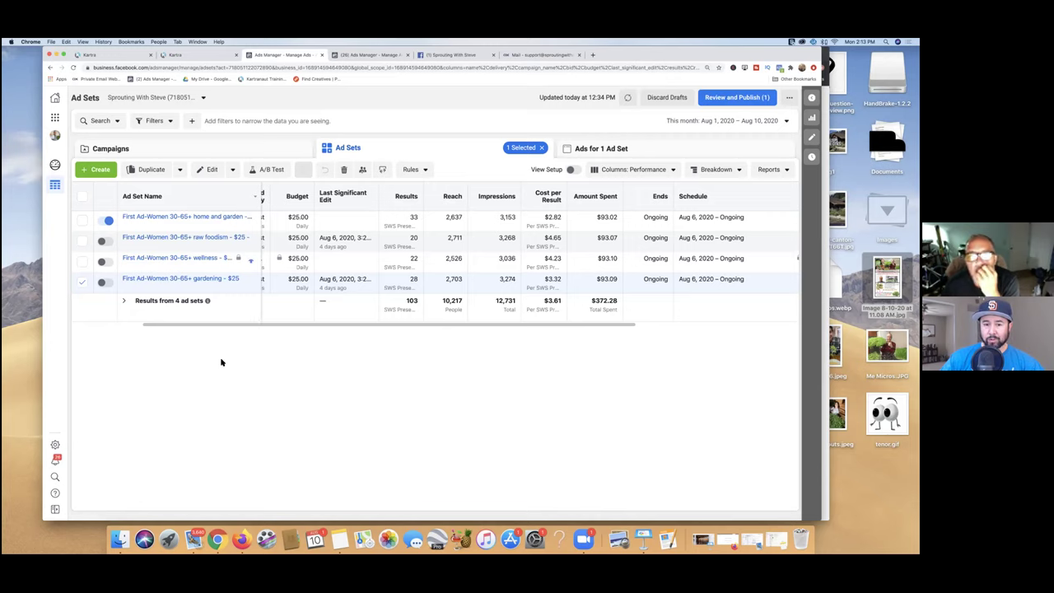
Switch to Kartra's pages, review the open preview of the SWS Original Landing Page, and close it
left_click(212, 58)
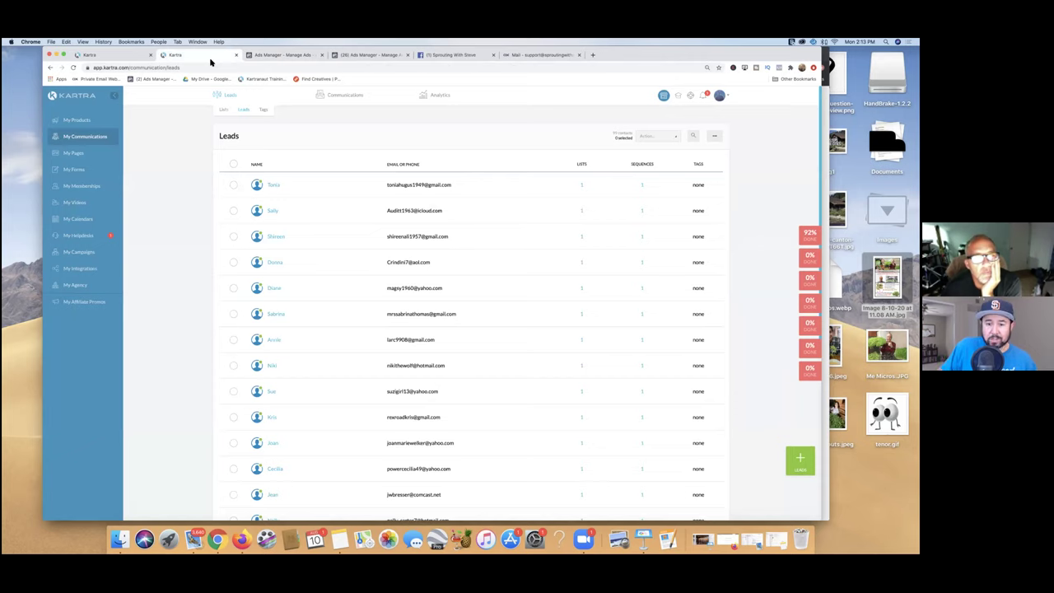
left_click(122, 57)
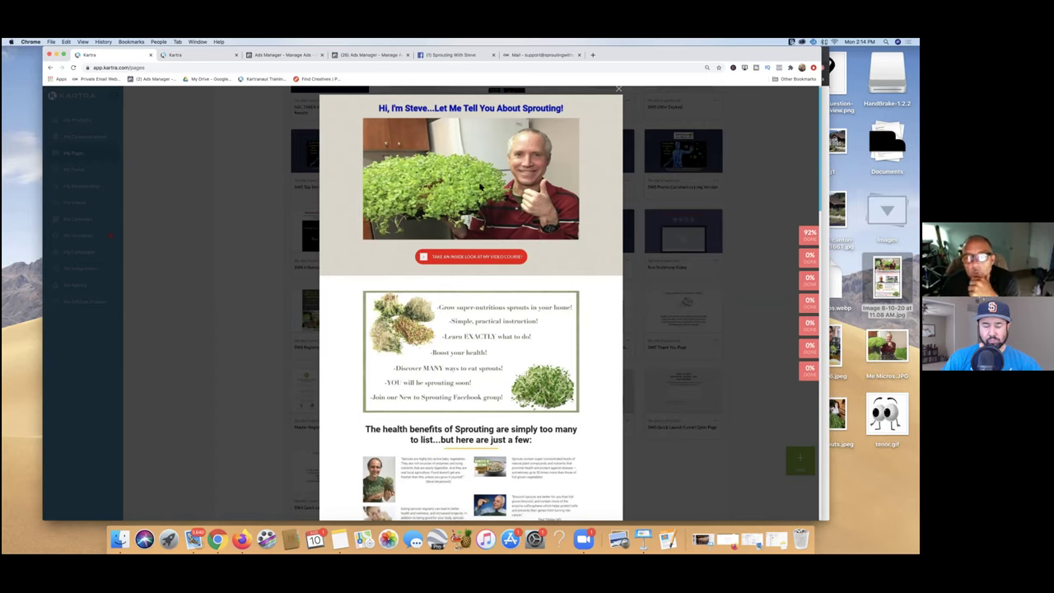
scroll(480, 186, "down", 2)
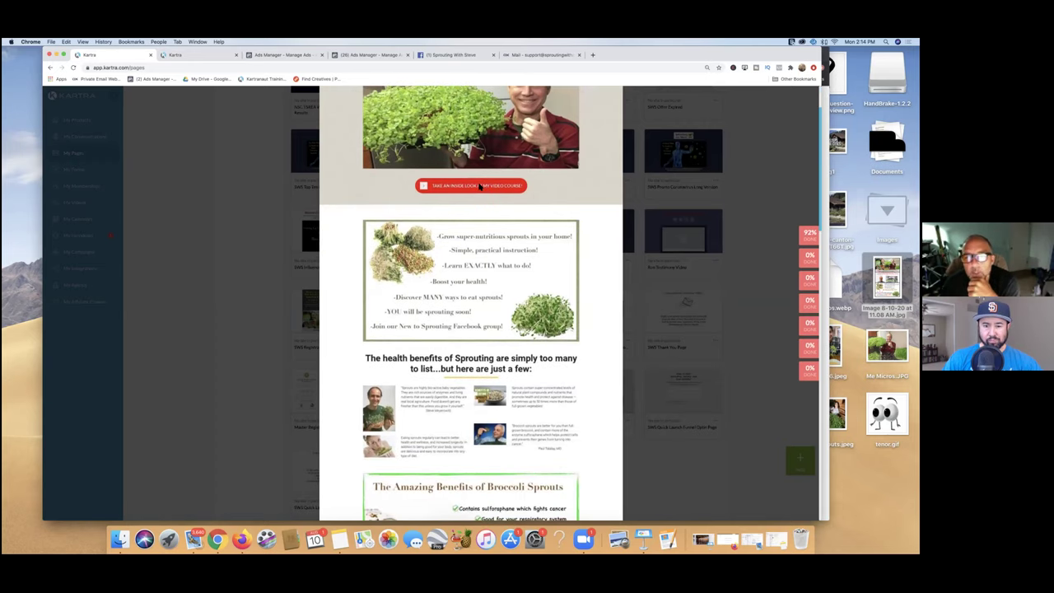
scroll(479, 186, "up", 3)
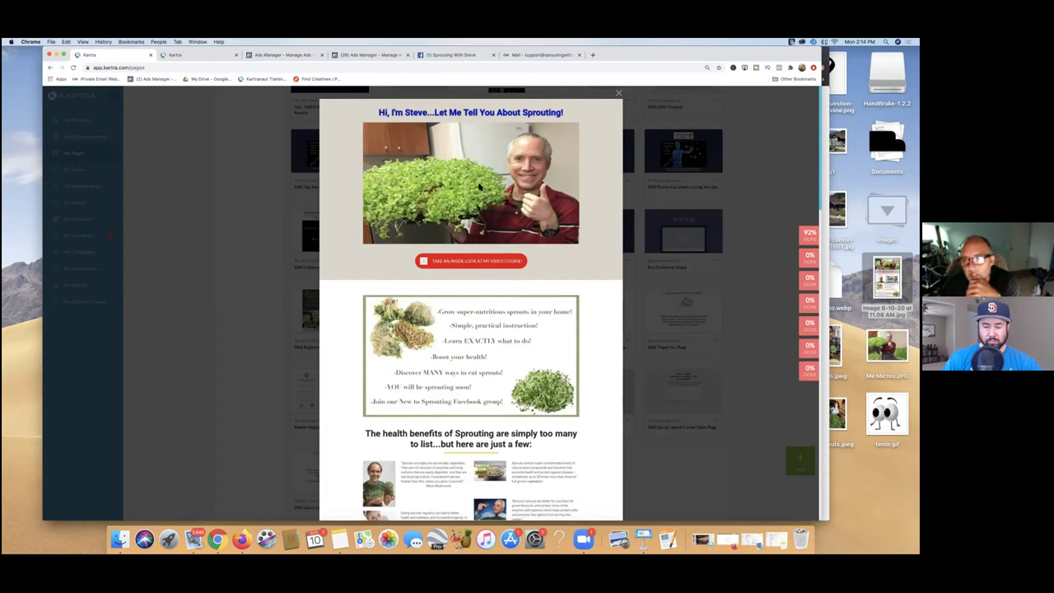
scroll(480, 186, "down", 1)
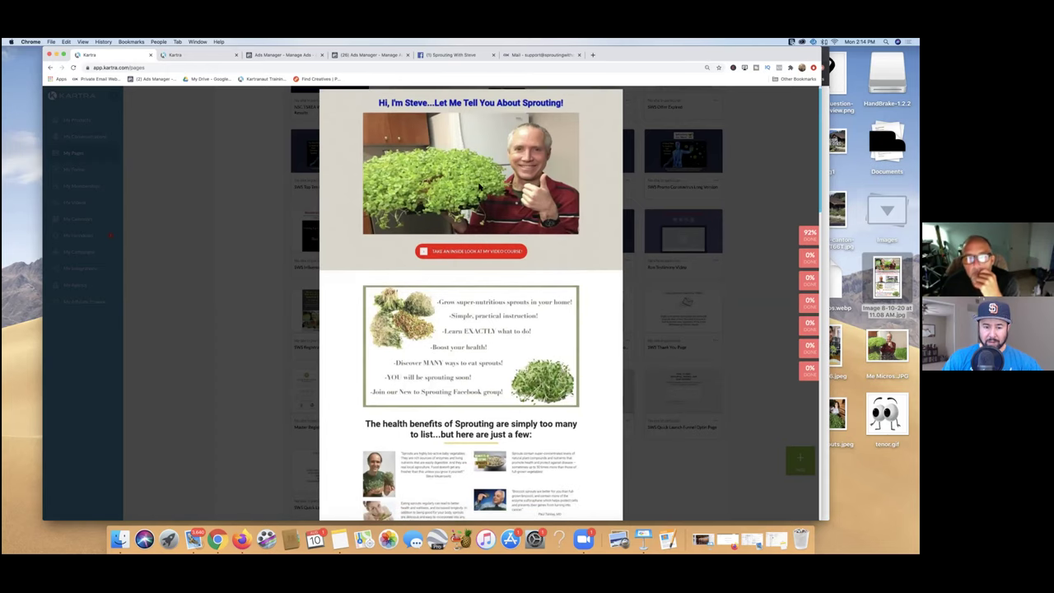
scroll(480, 186, "up", 1)
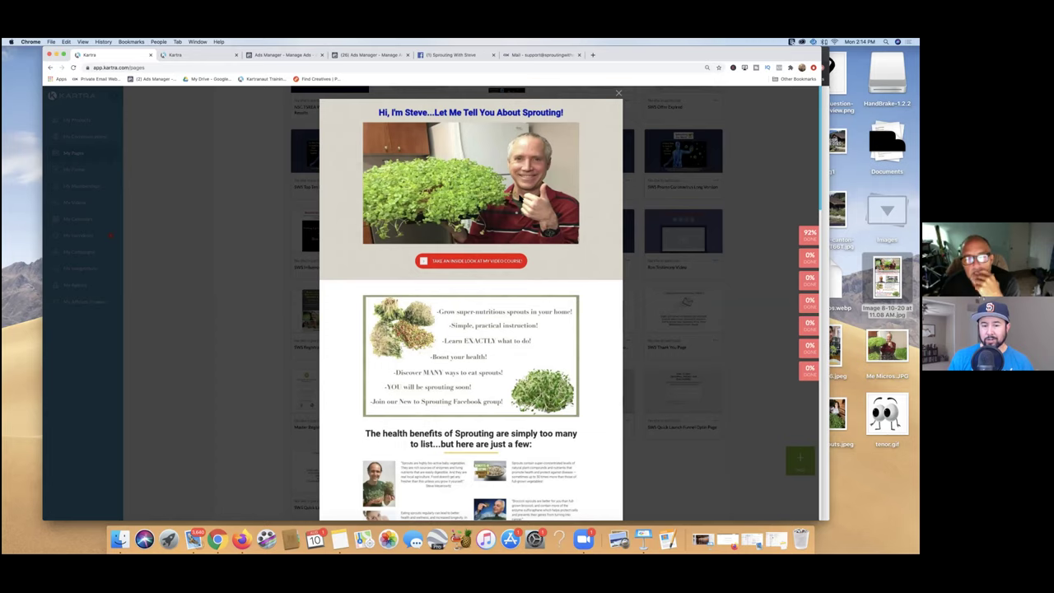
left_click(619, 94)
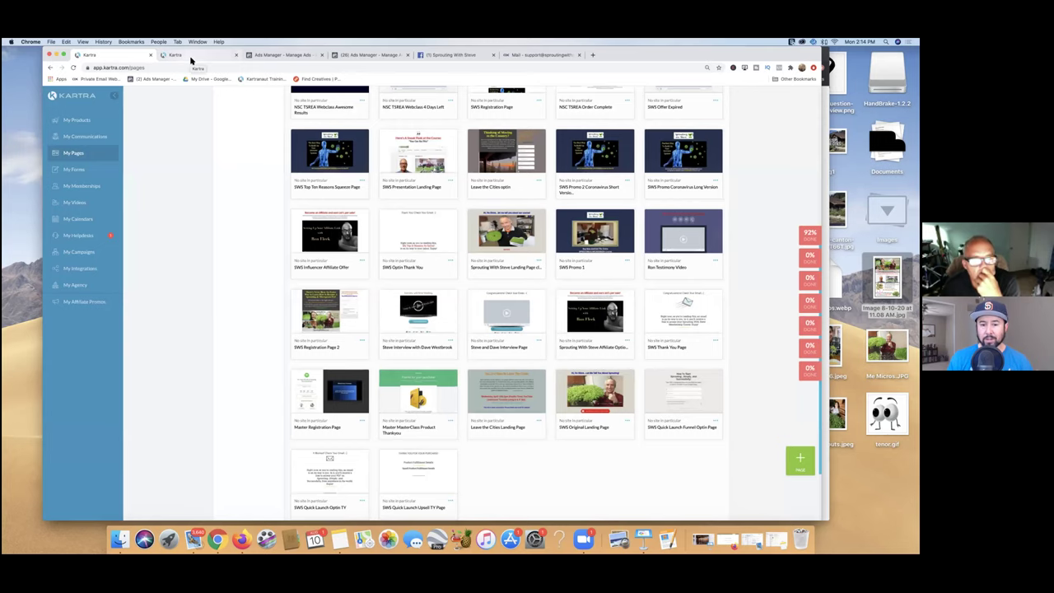
Return to the Kartra leads list and look through its first page of opt-ins
left_click(191, 57)
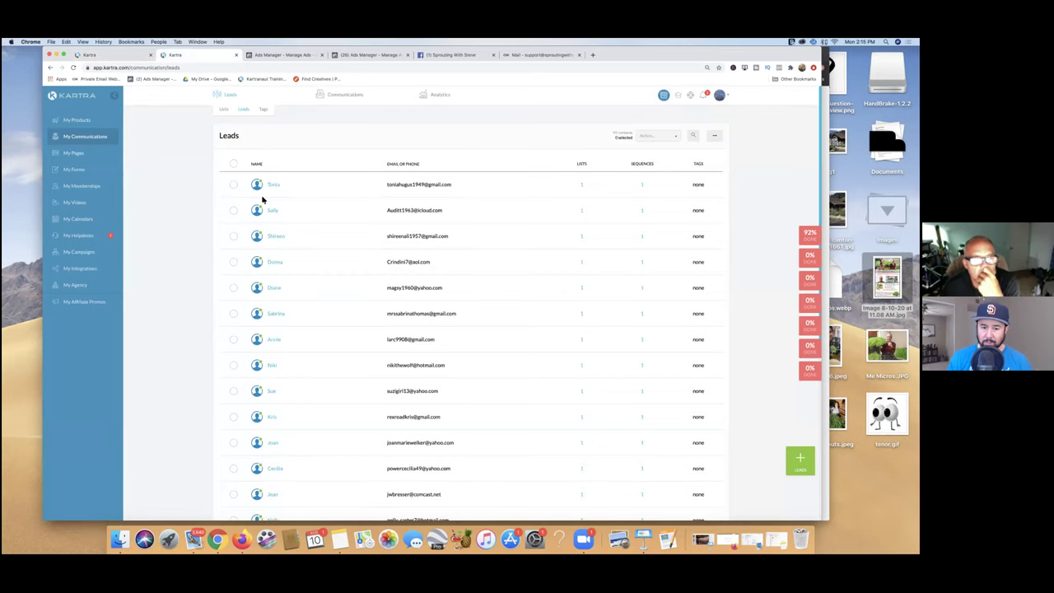
scroll(262, 200, "down", 5)
scroll(263, 200, "down", 2)
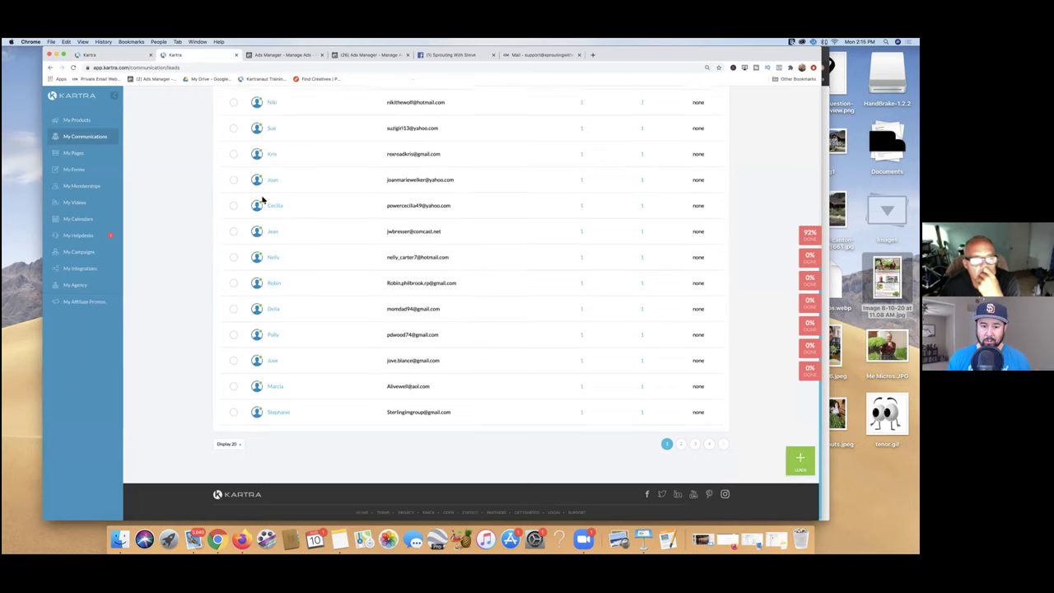
scroll(262, 200, "up", 2)
scroll(262, 199, "up", 3)
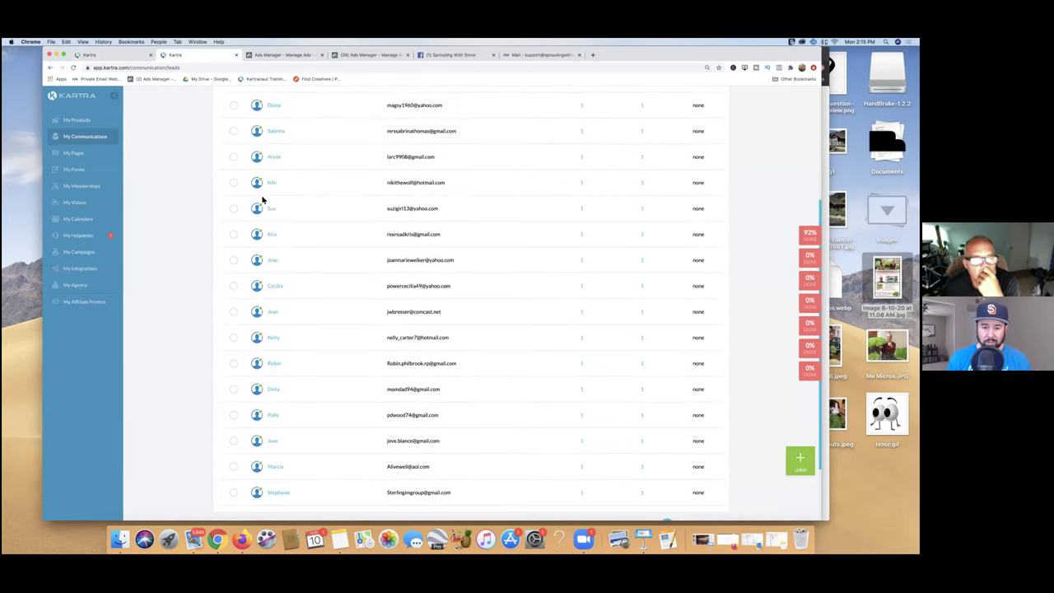
scroll(263, 199, "up", 4)
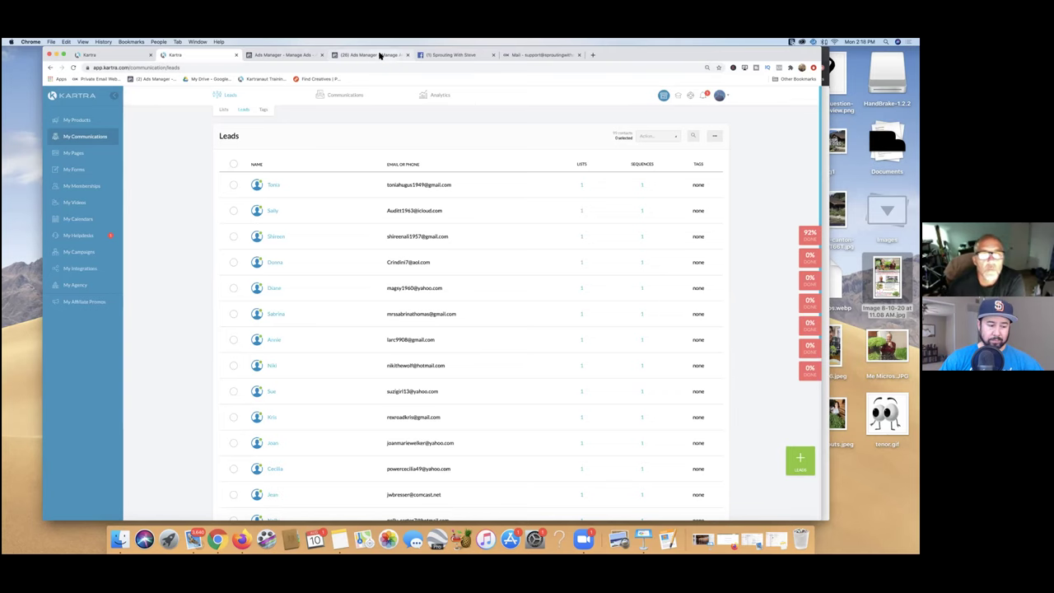
Switch to the draft US - 18+ ad set in Ads Manager and check the note on needed custom audiences and conversions
left_click(381, 55)
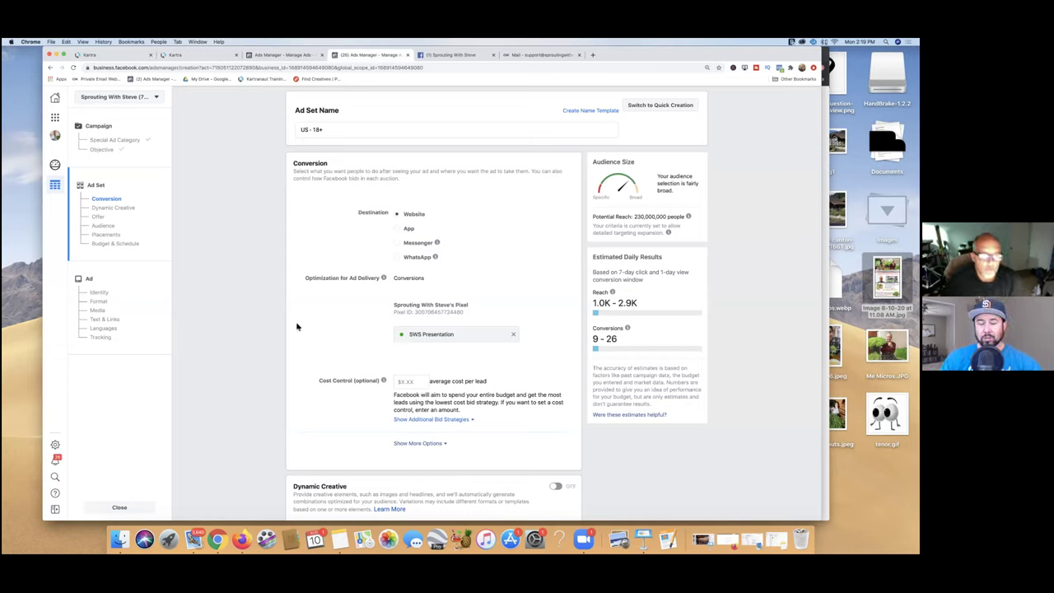
left_click(342, 536)
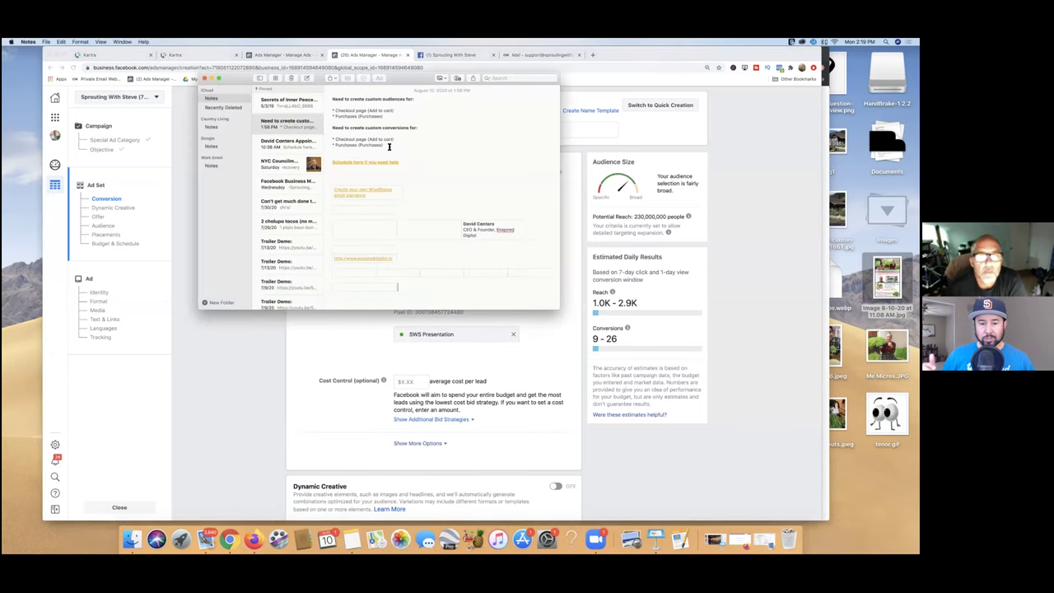
left_click(211, 79)
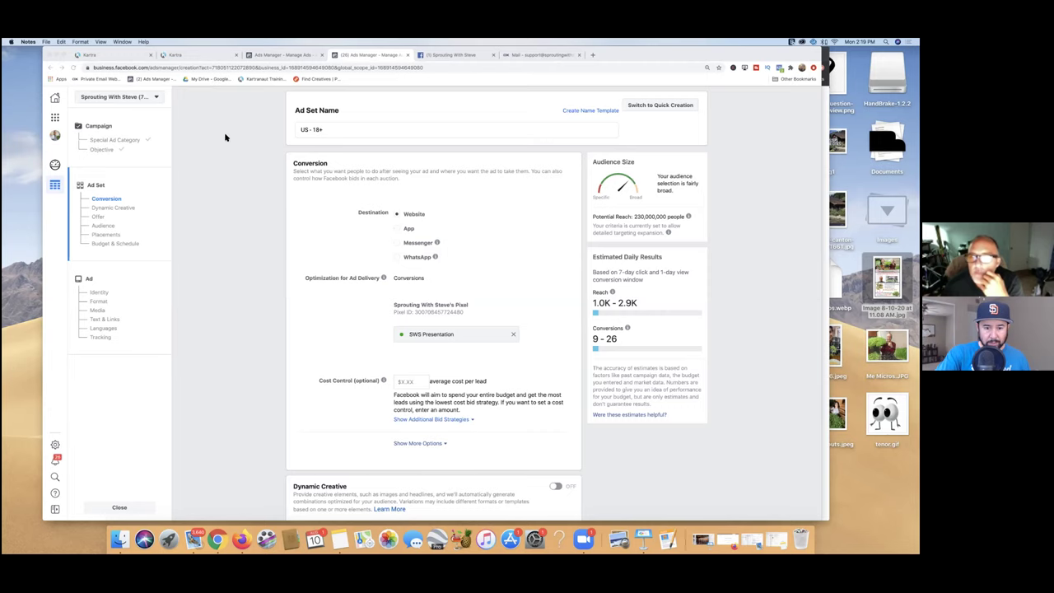
Show the available custom audiences in the Audience section of the US - 18+ ad set
scroll(228, 138, "down", 2)
scroll(228, 138, "down", 5)
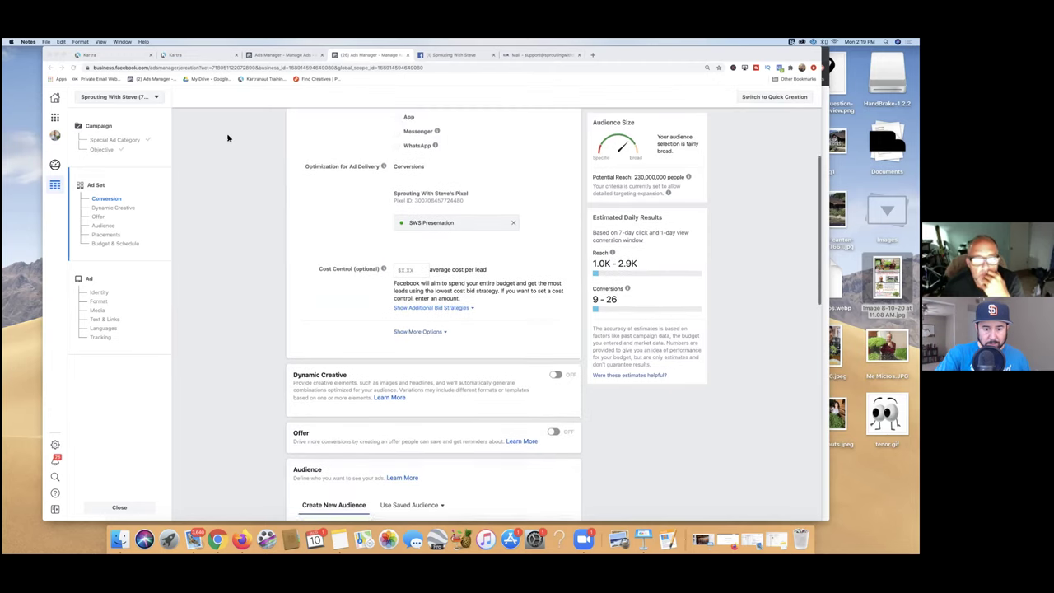
scroll(229, 137, "down", 3)
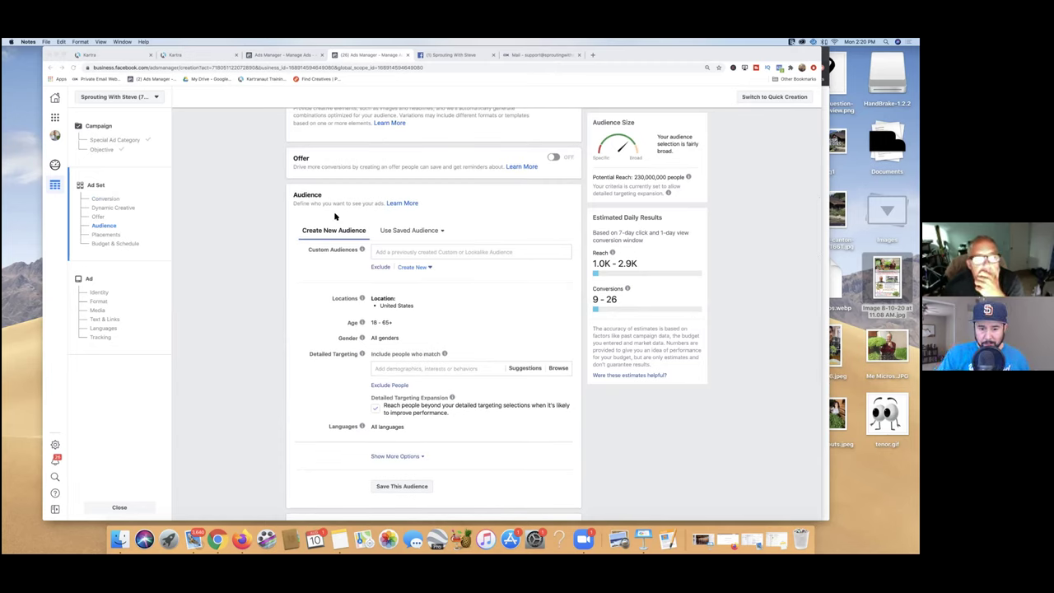
left_click(419, 252)
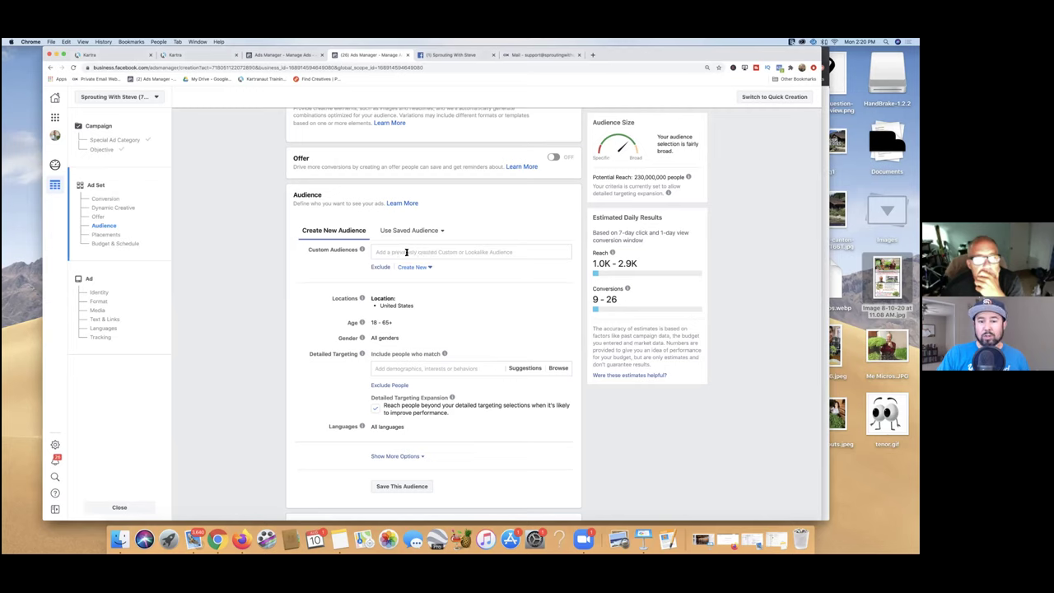
left_click(390, 253)
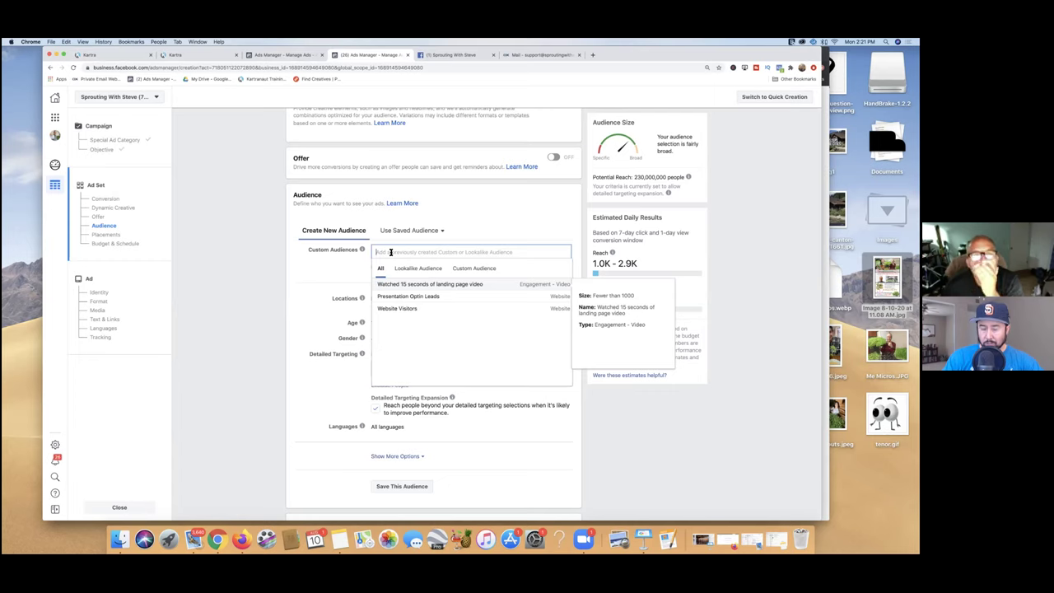
Examine the conversion destination, pixel event and estimated daily results of the US - 18+ ad set
scroll(391, 253, "up", 3)
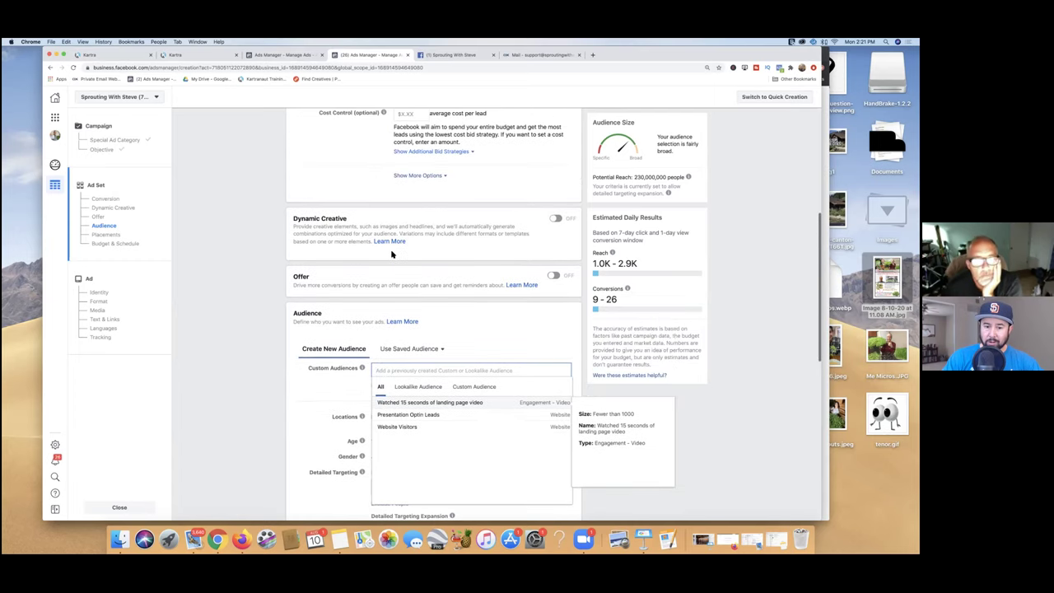
scroll(392, 254, "up", 4)
scroll(392, 253, "up", 3)
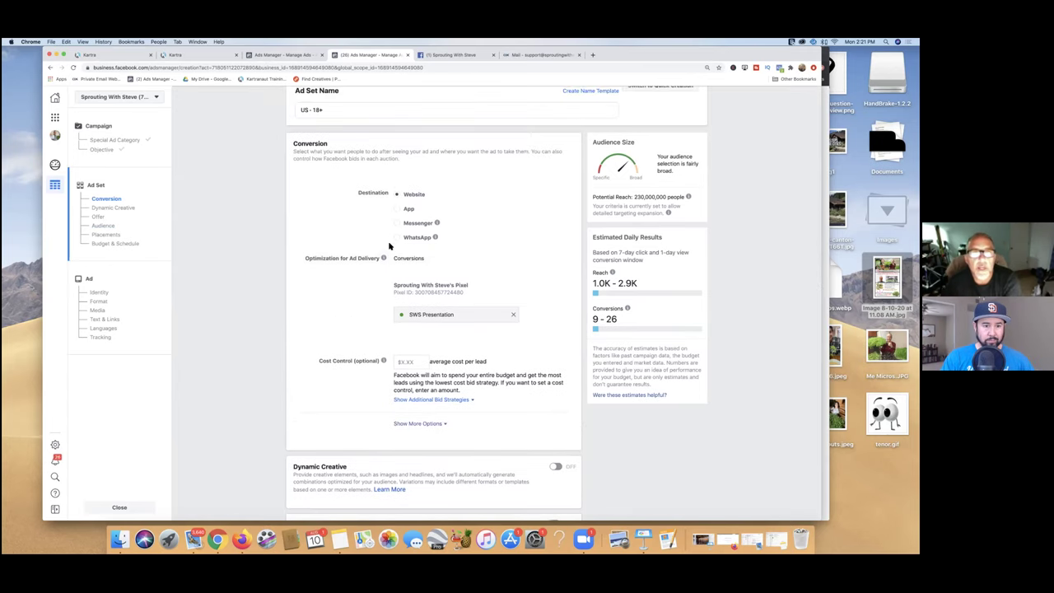
scroll(390, 246, "up", 1)
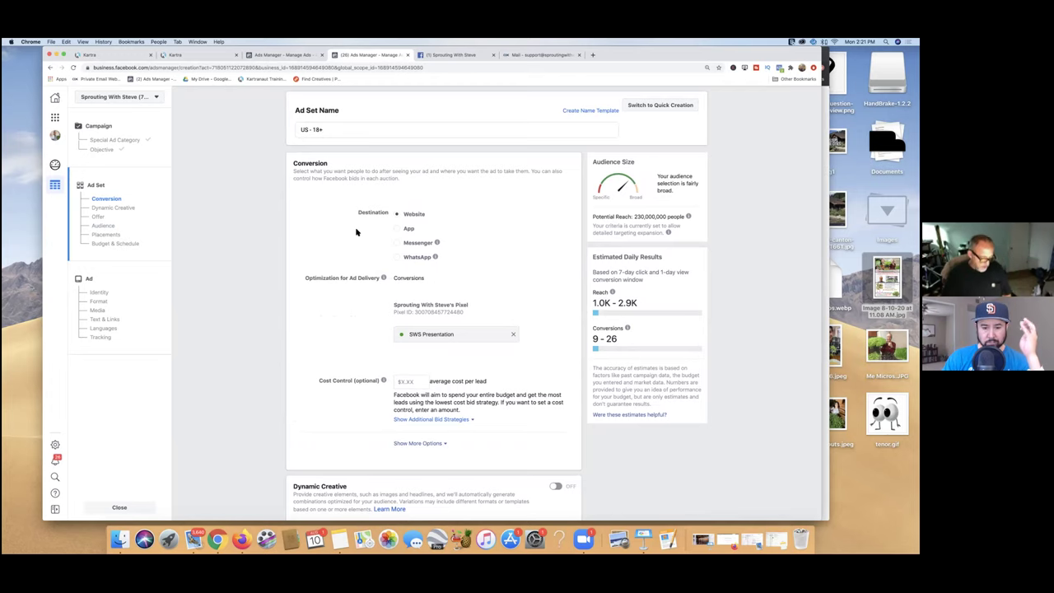
key("super+Tab")
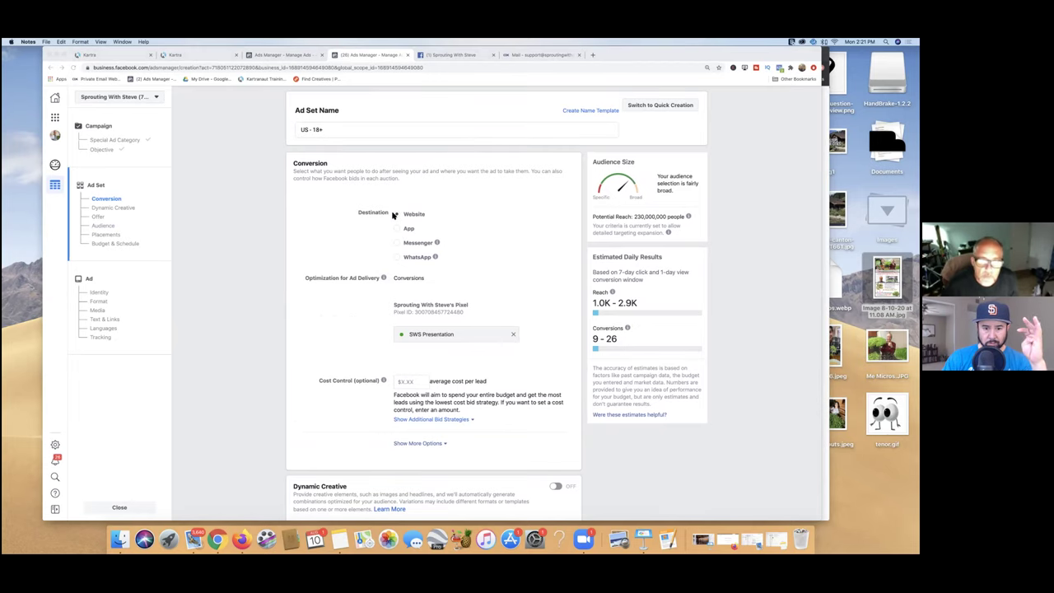
scroll(396, 213, "up", 1)
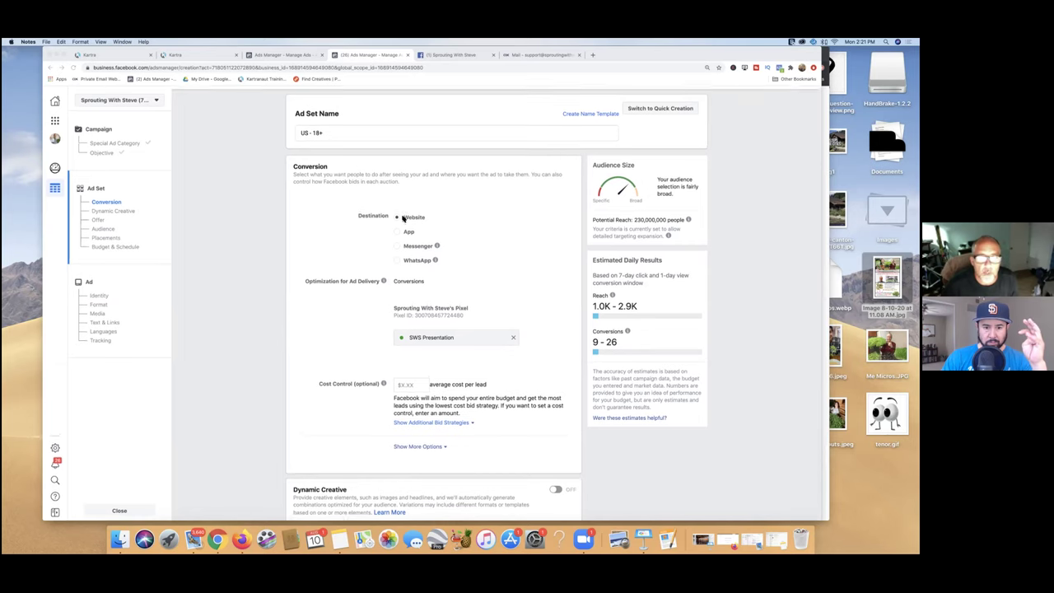
scroll(395, 214, "down", 1)
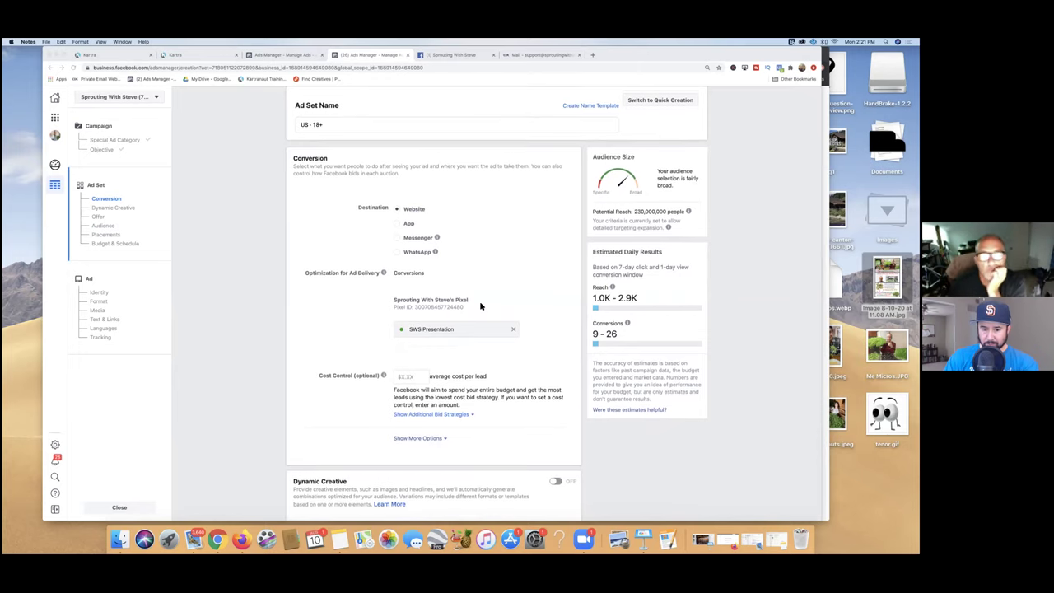
scroll(481, 306, "down", 1)
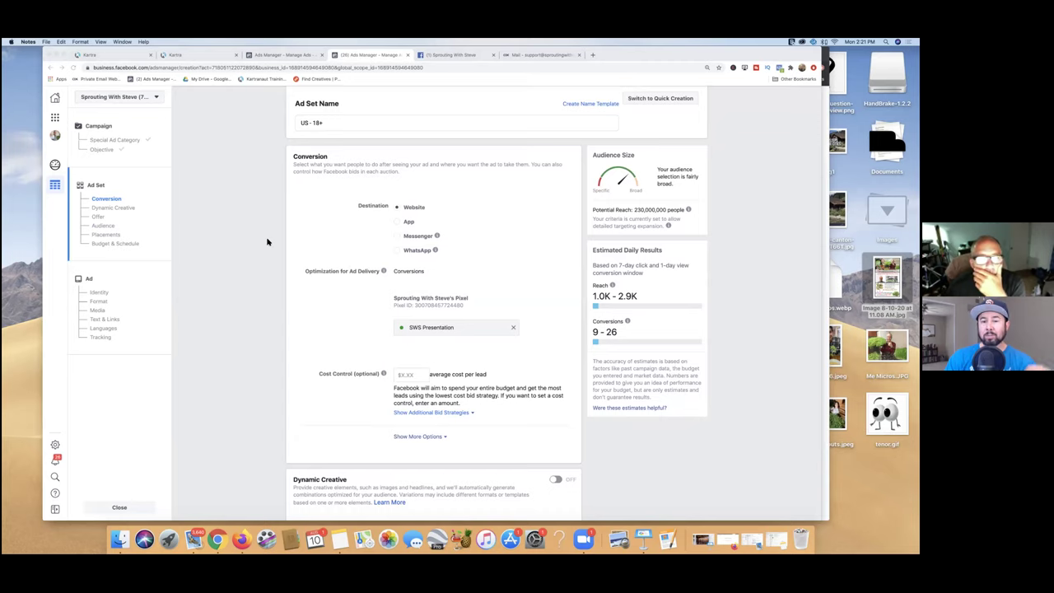
scroll(267, 241, "up", 1)
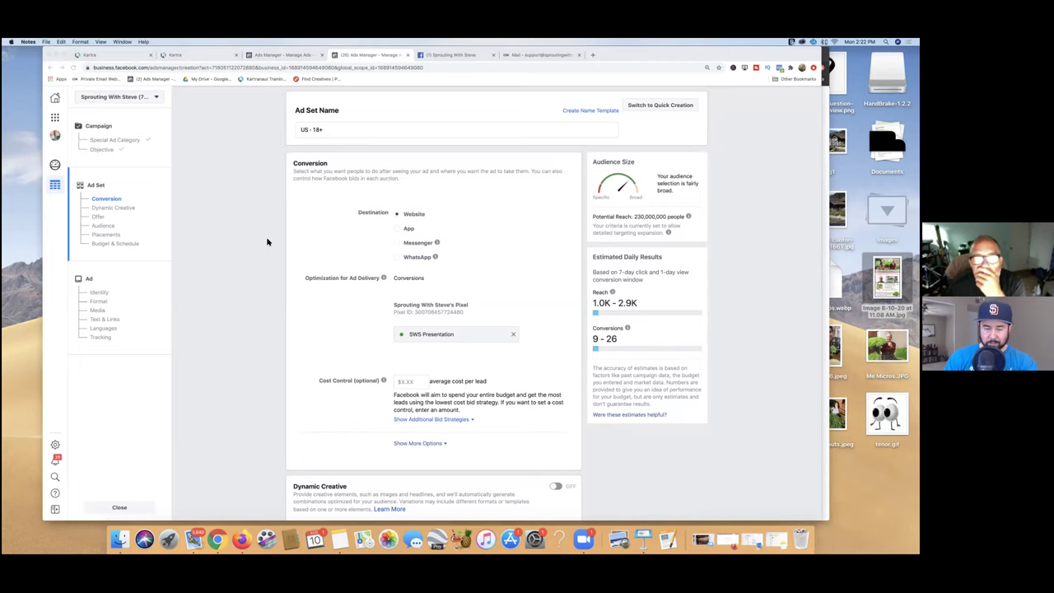
Review the Audience section of the US - 18+ ad set, including its custom audiences, location, age and detailed targeting
scroll(266, 241, "down", 1)
scroll(267, 241, "down", 5)
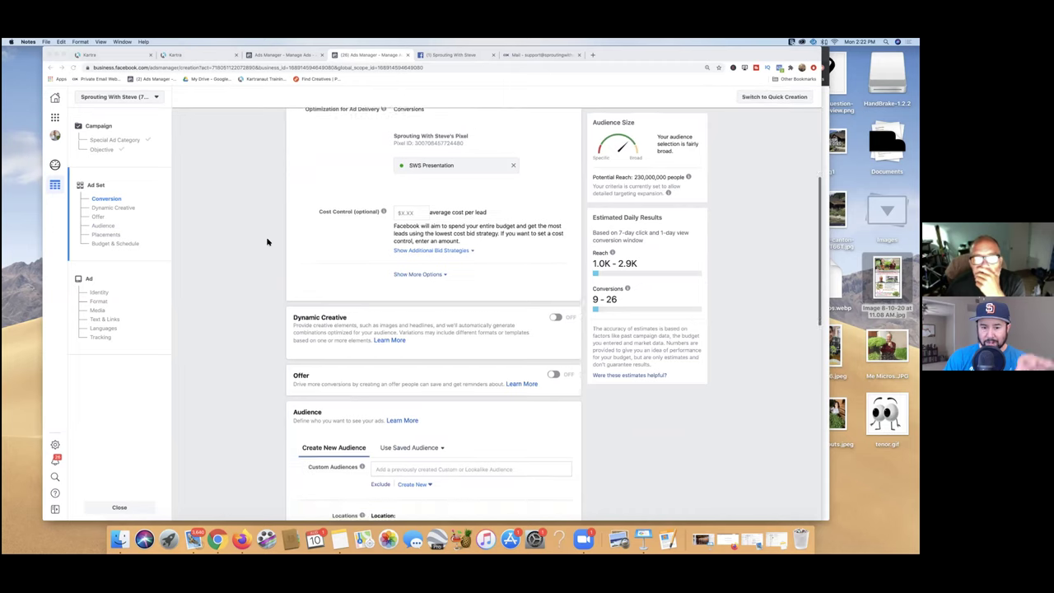
scroll(267, 241, "down", 3)
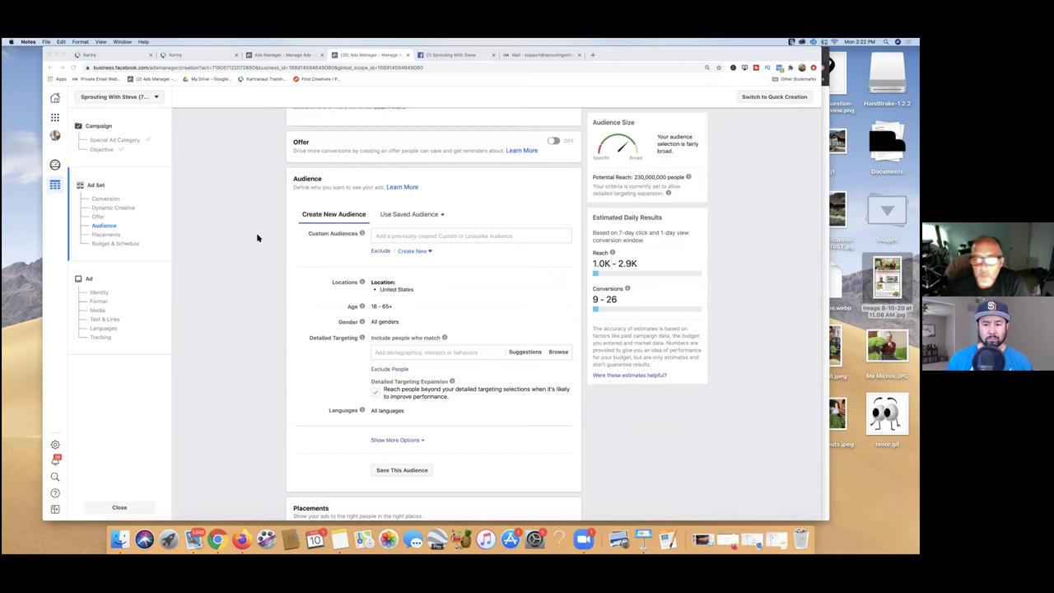
scroll(257, 238, "up", 1)
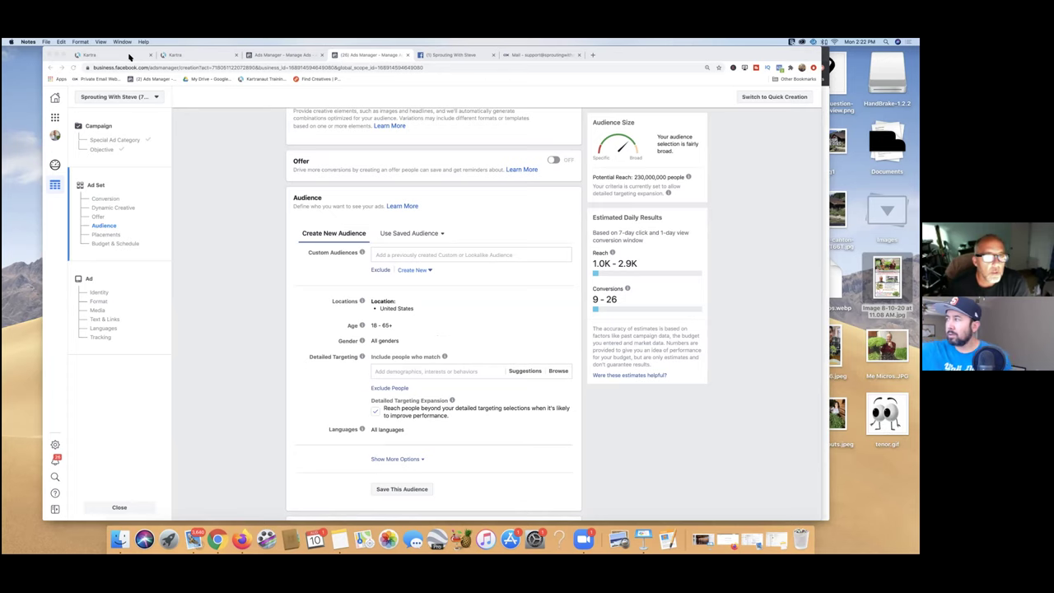
Switch to the Kartra pages list and copy the link of the SWS Presentation Landing Page
left_click(181, 56)
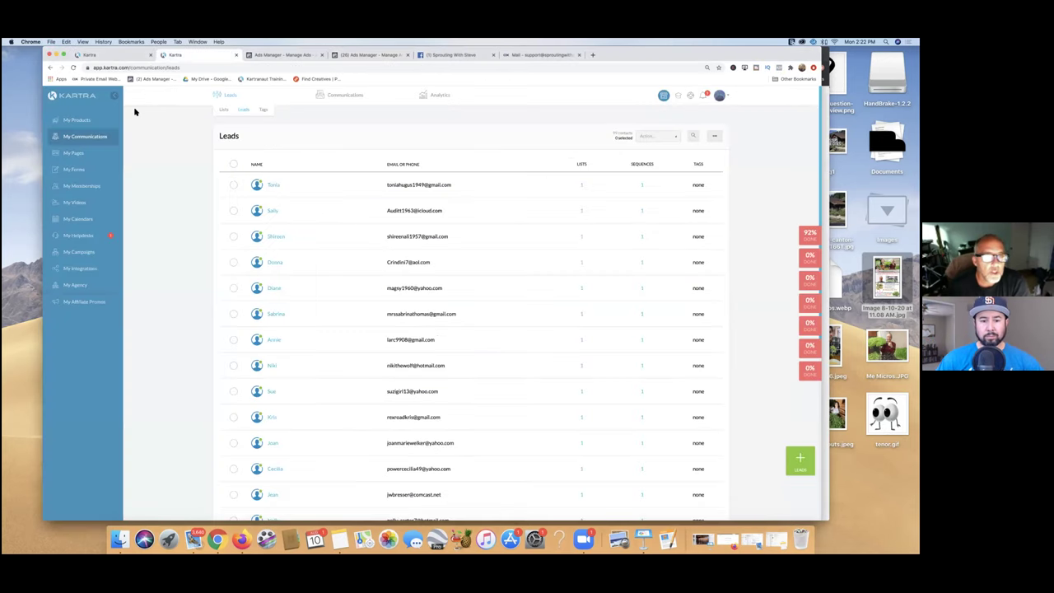
left_click(76, 154)
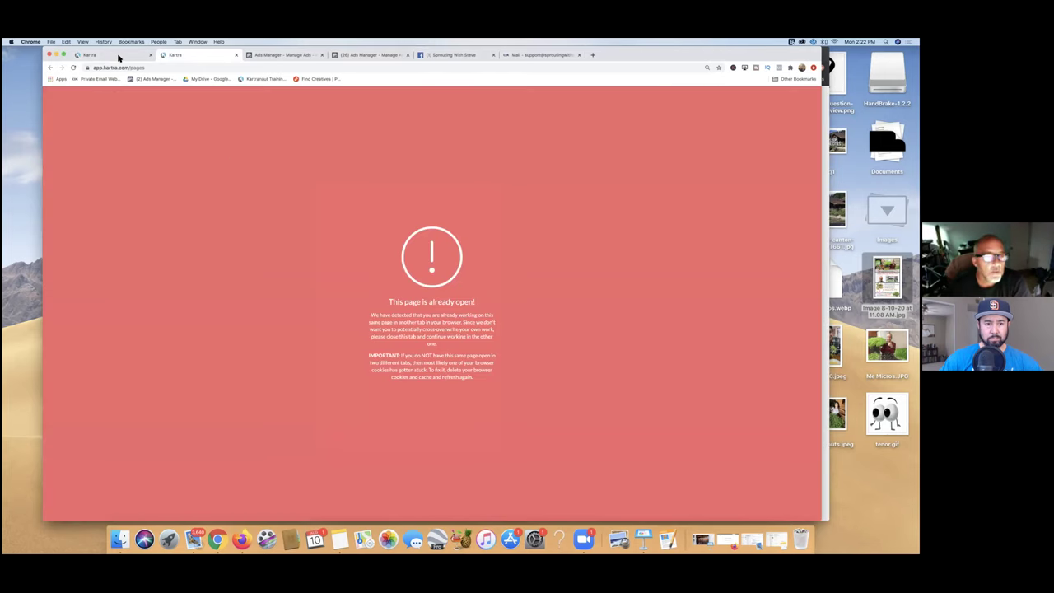
left_click(117, 56)
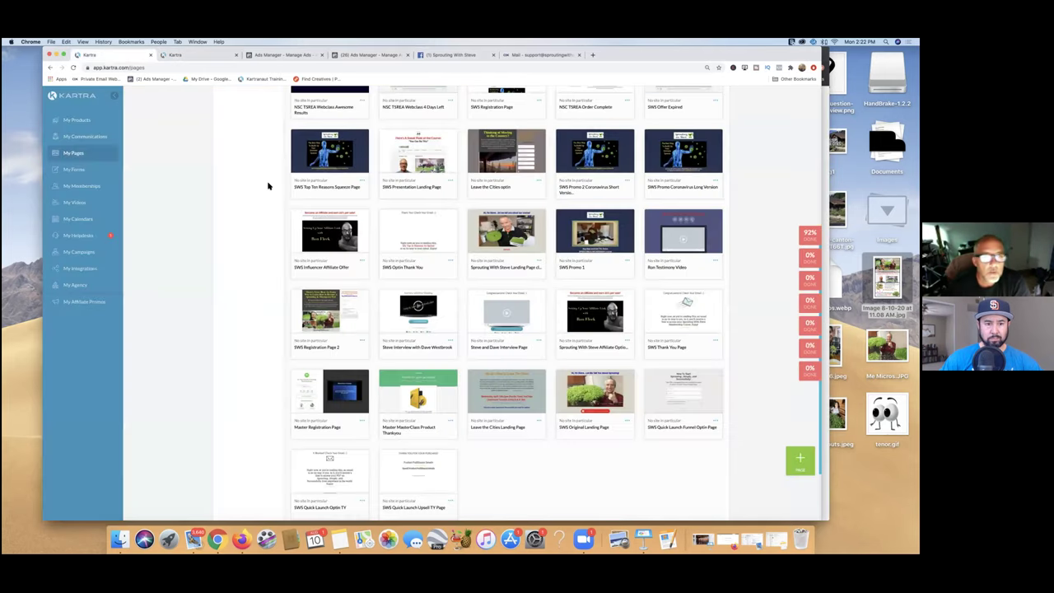
left_click(452, 181)
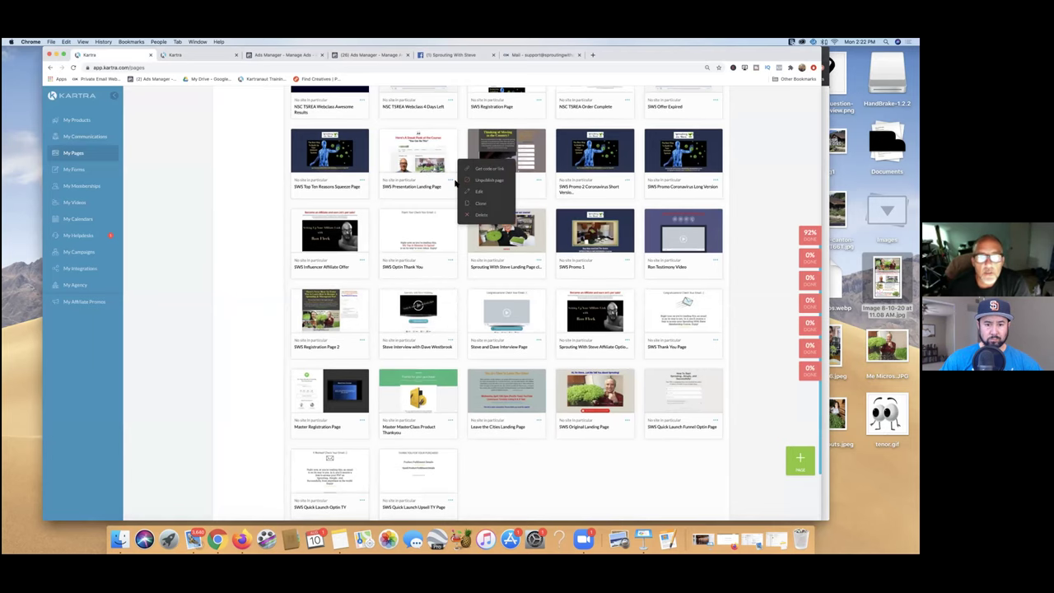
left_click(490, 169)
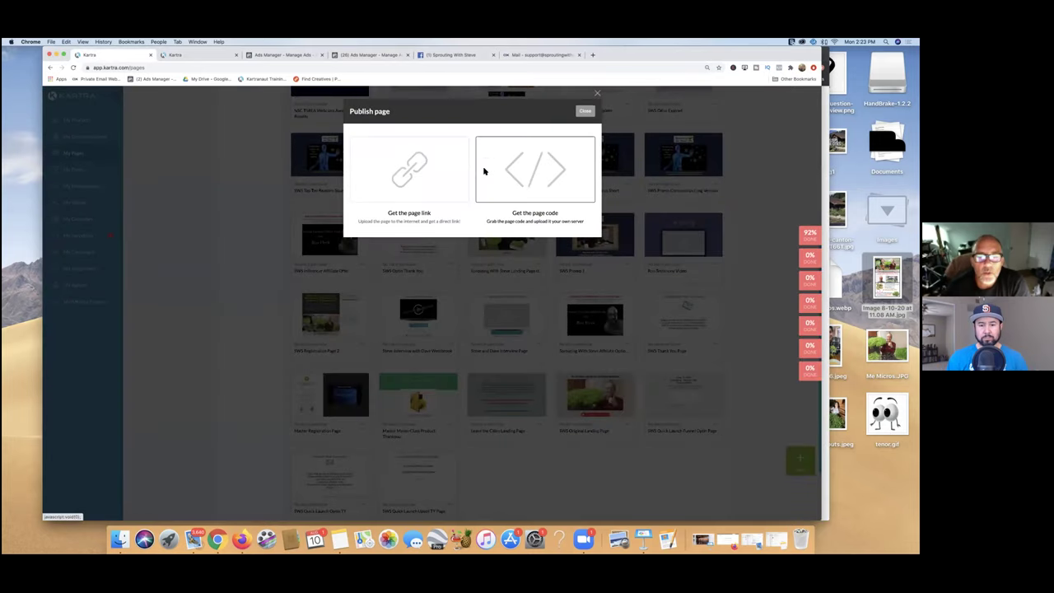
left_click(437, 177)
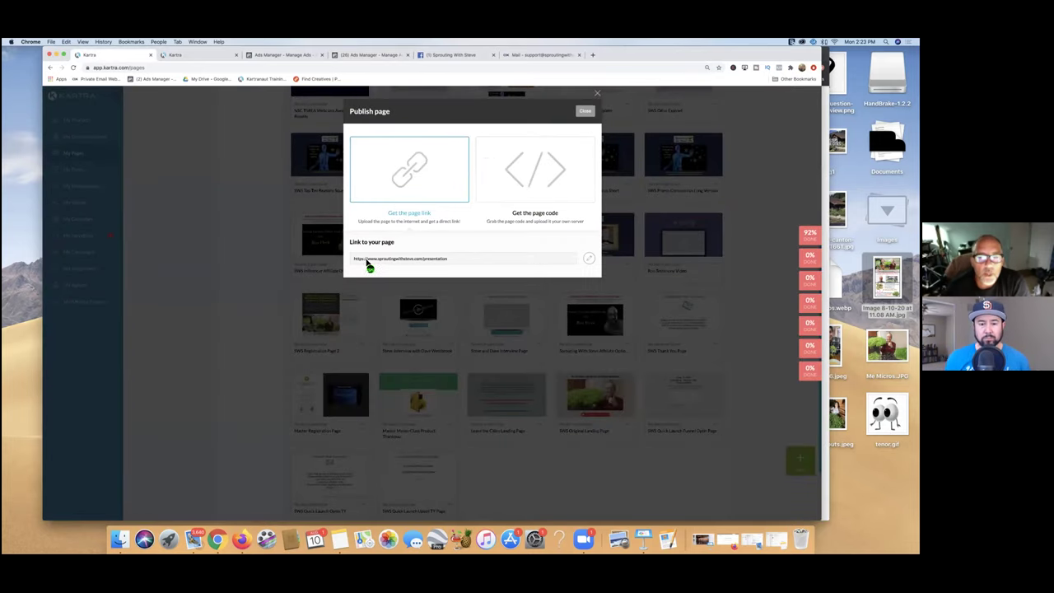
left_click_drag(451, 260, 356, 264)
key("super+c")
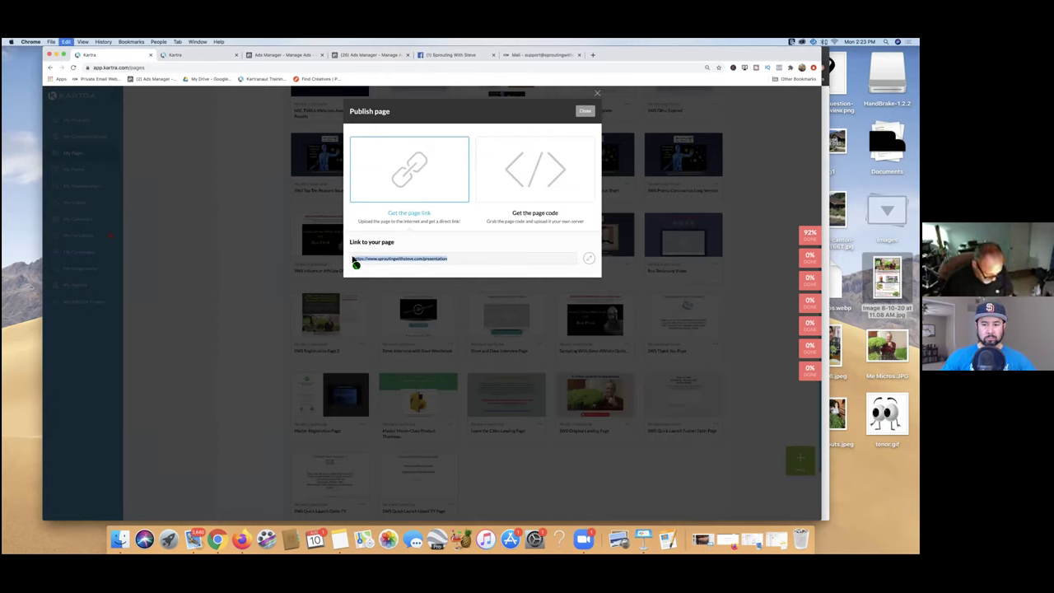
Open the copied presentation page link in a new browser tab
left_click(593, 55)
key("super+v")
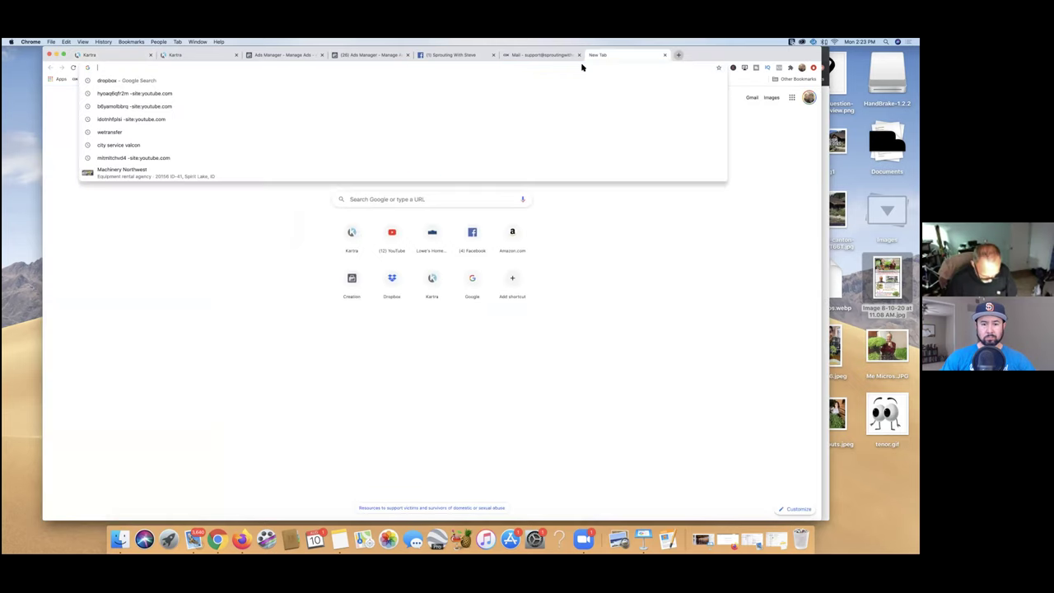
key("Return")
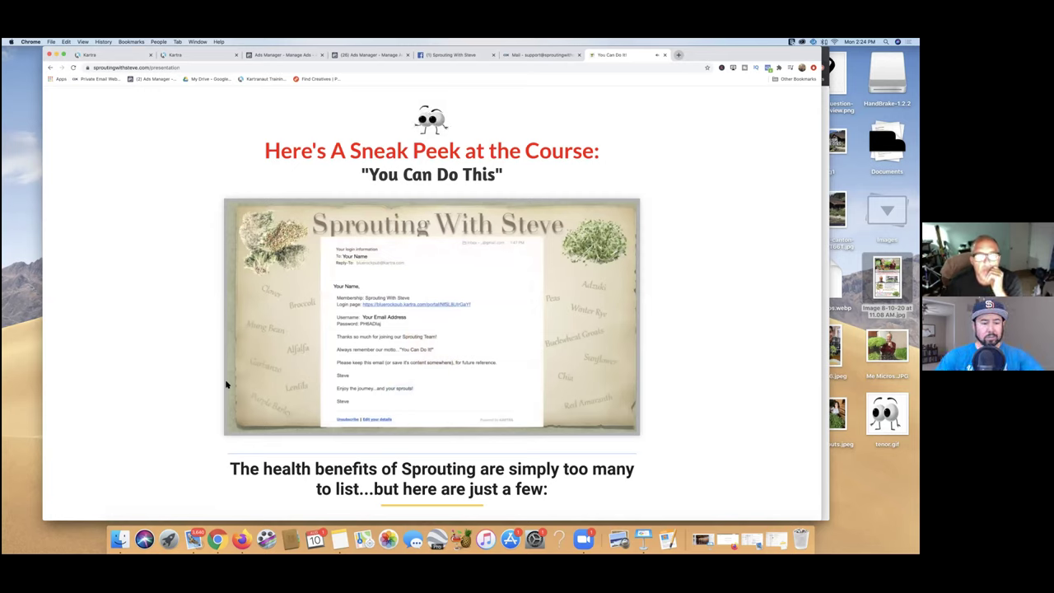
Pause the sneak peek video and look over the health benefits section below it
left_click(235, 426)
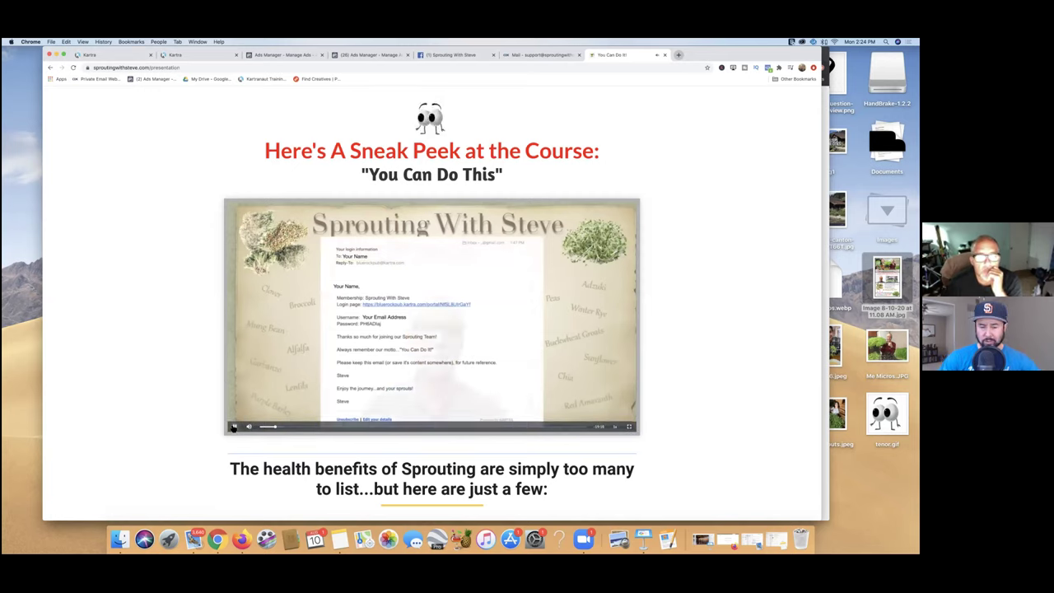
left_click(234, 426)
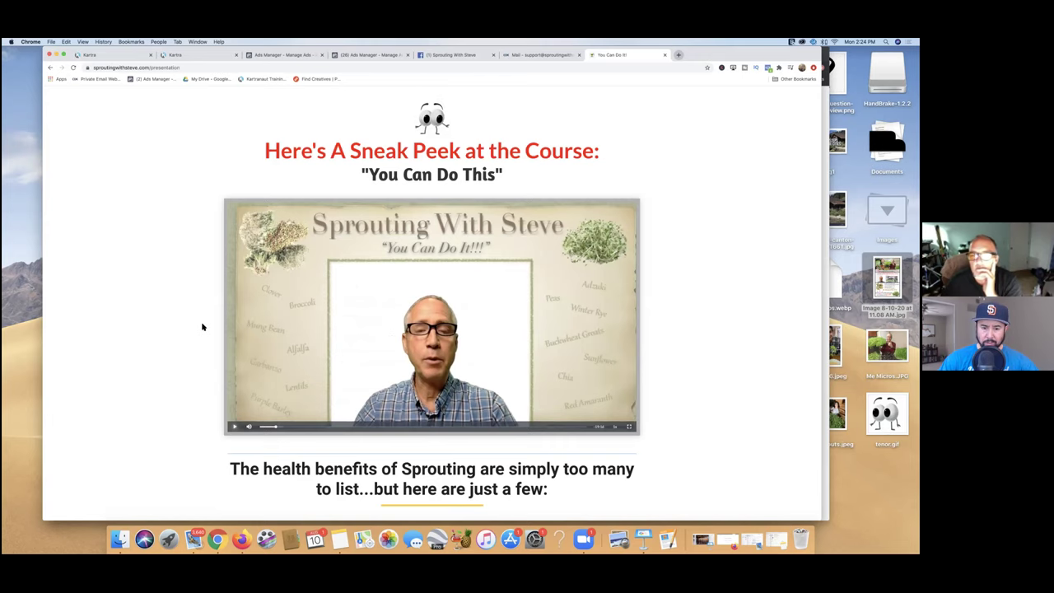
scroll(202, 327, "down", 5)
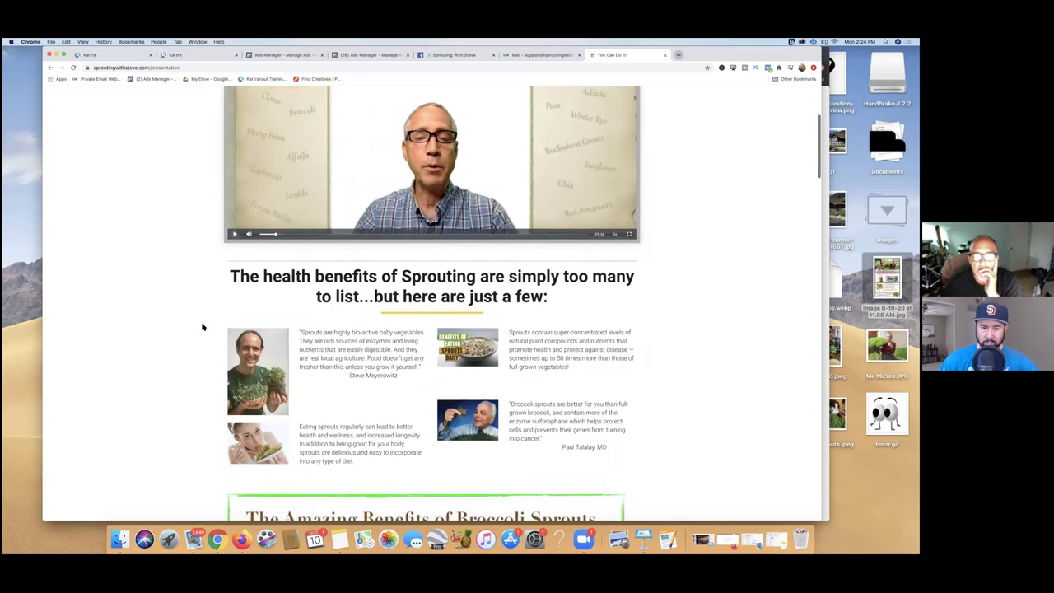
scroll(201, 327, "down", 1)
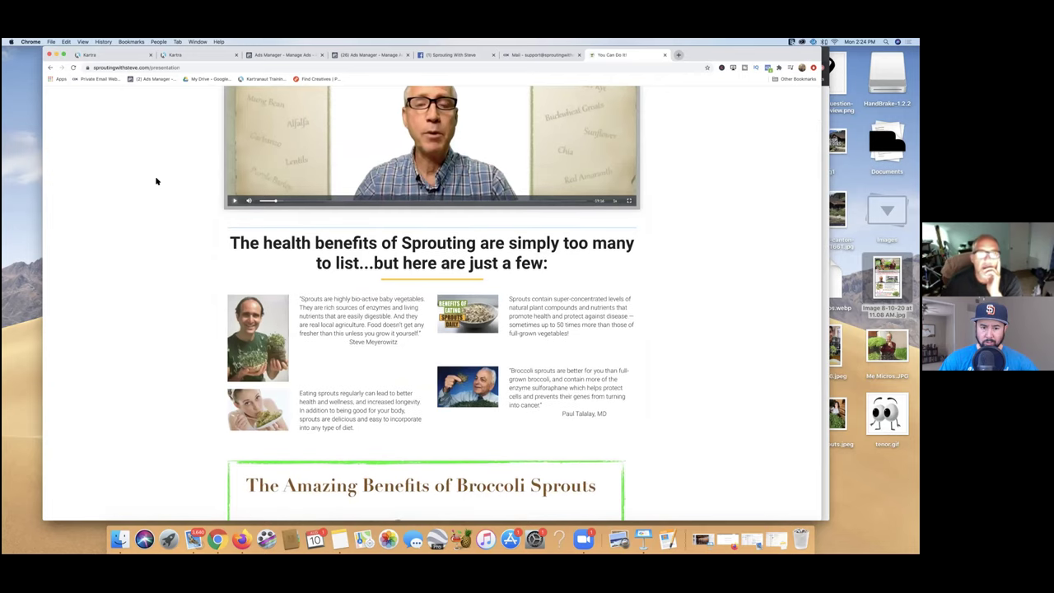
Return to the Kartra pages list, dismiss the page link dialog and close the duplicate Kartra tab
left_click(204, 55)
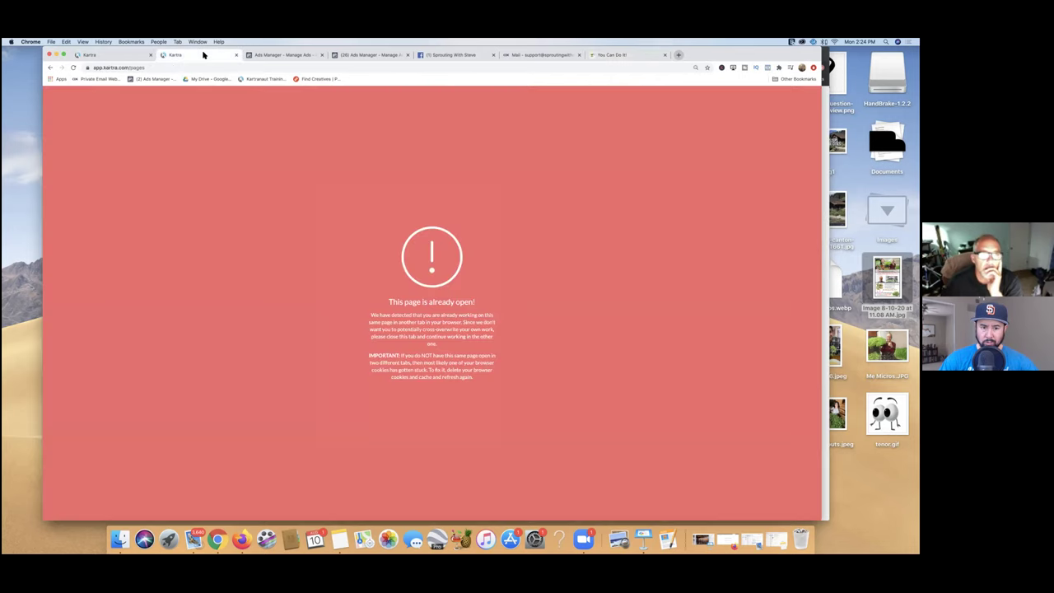
left_click(129, 58)
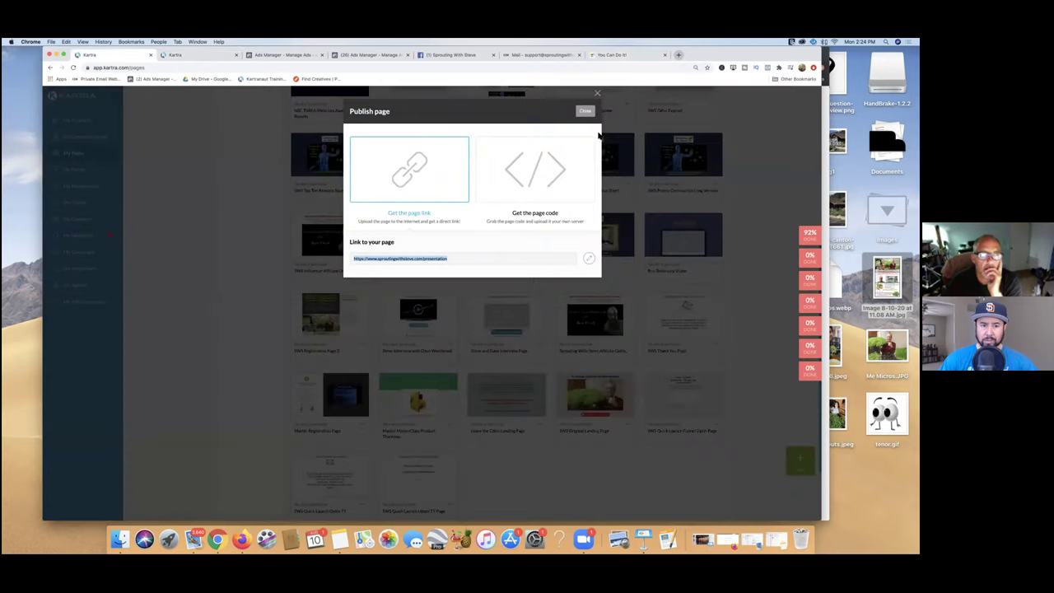
left_click(587, 111)
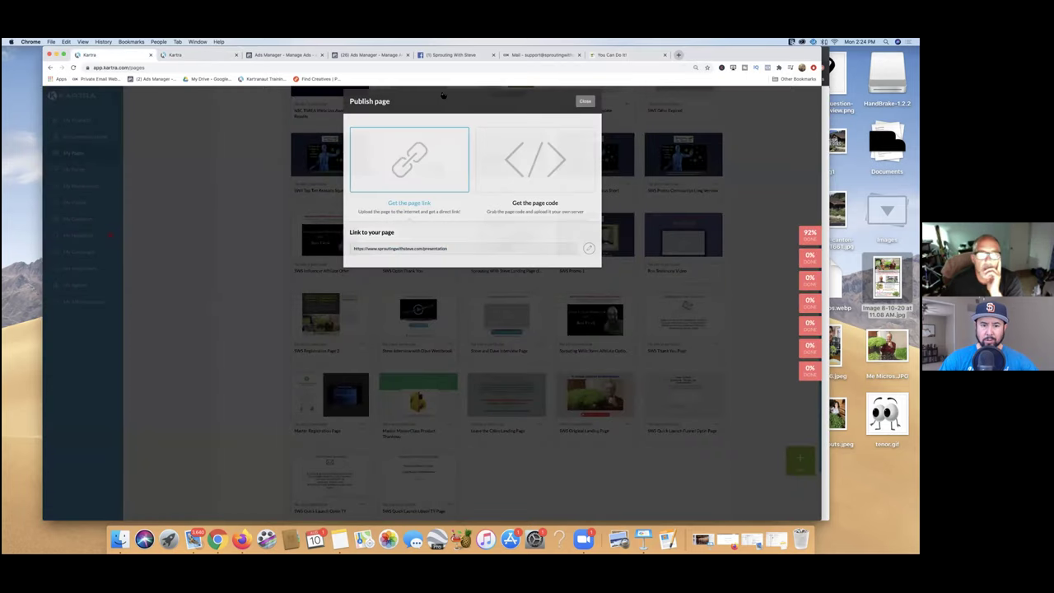
left_click(235, 55)
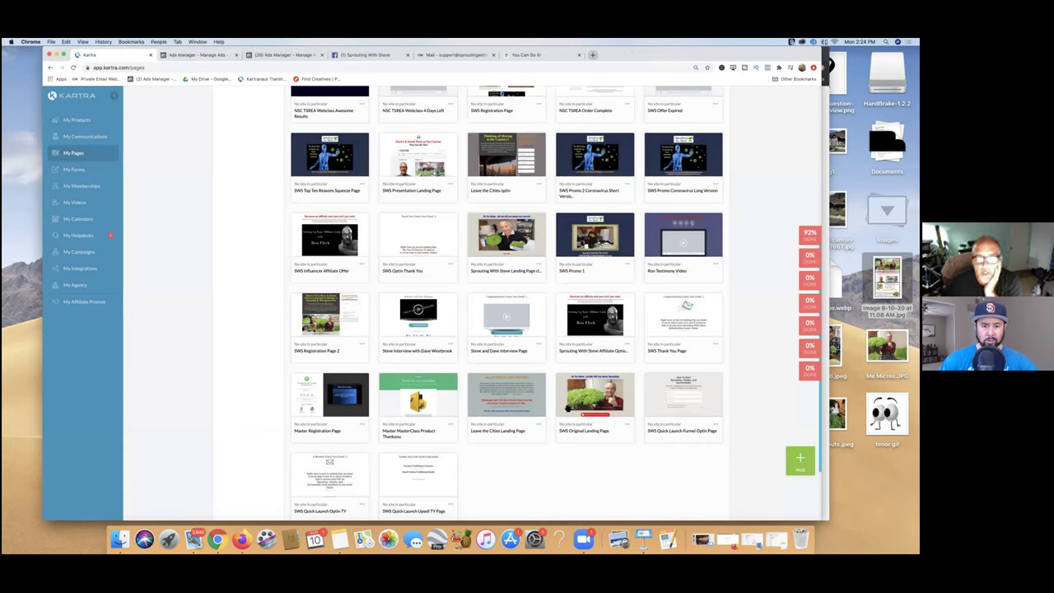
Get the page link of the SWS Original Landing Page, select it and close the dialog
left_click(629, 424)
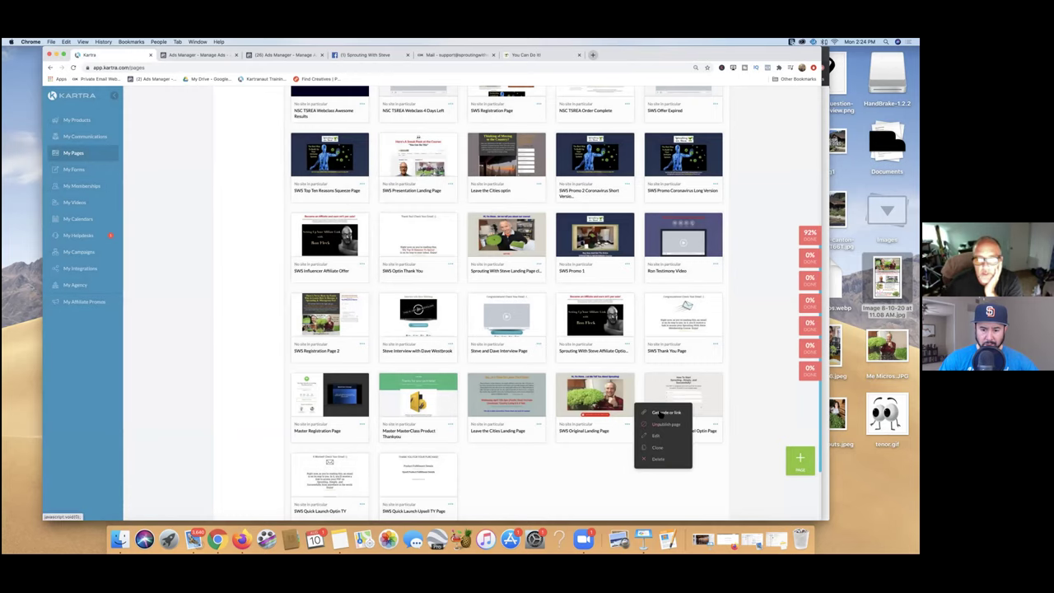
left_click(659, 413)
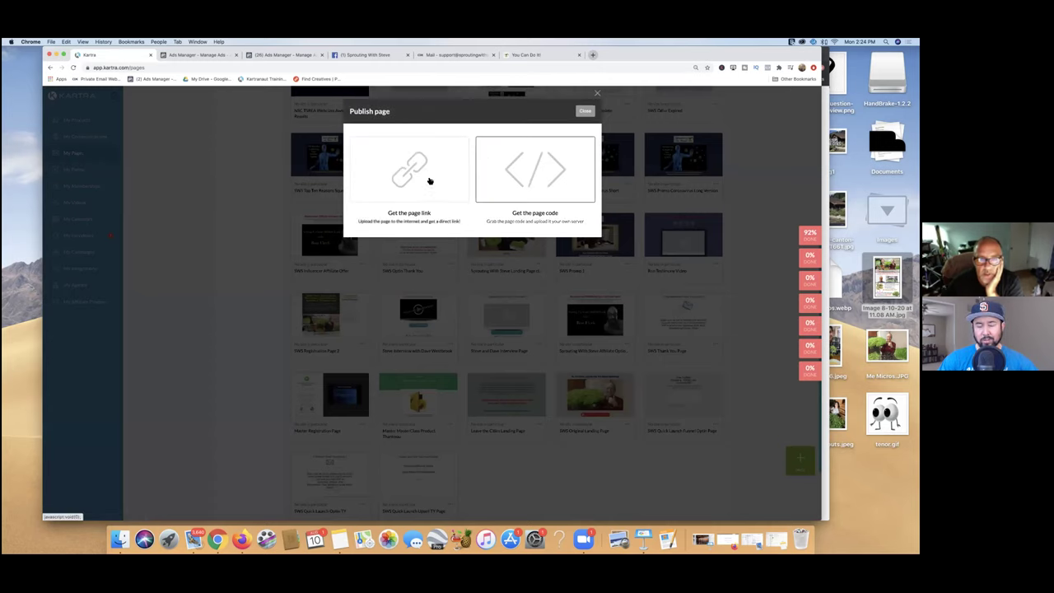
left_click(429, 180)
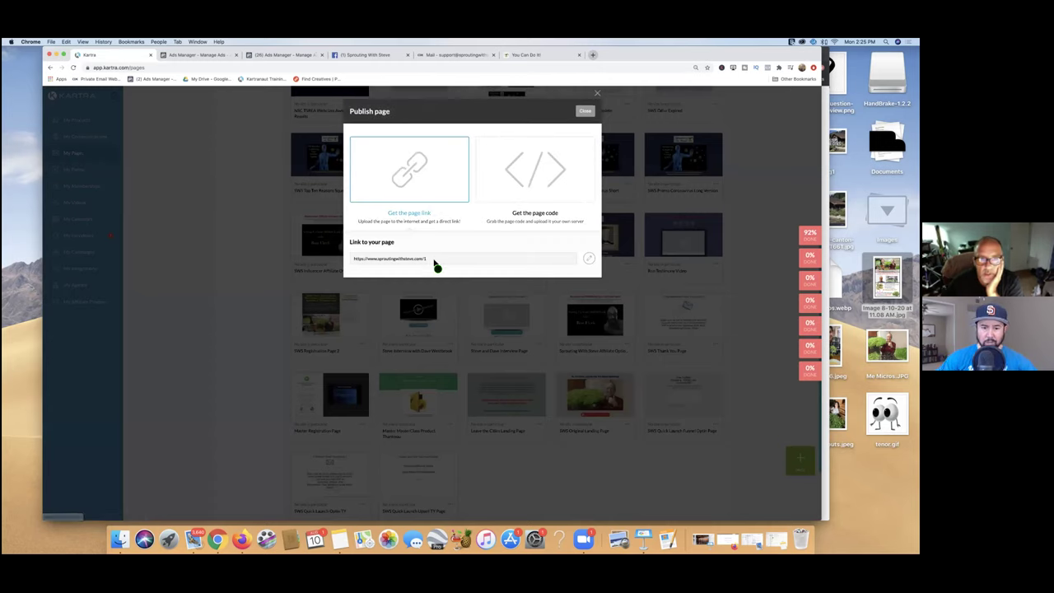
left_click(383, 262)
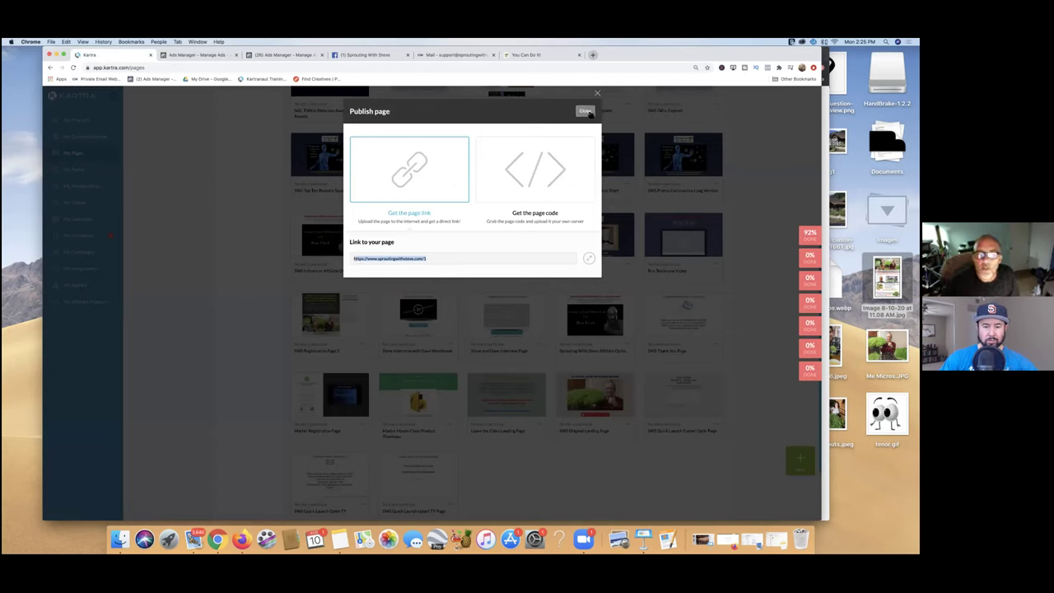
left_click(588, 112)
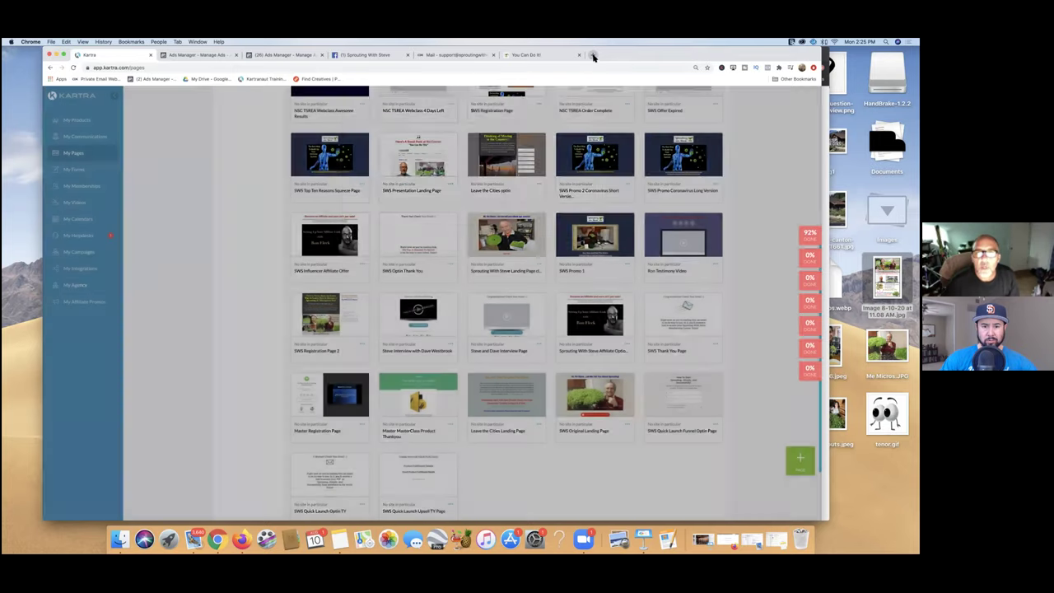
Open sproutingwithsteve.com/1 in a new browser tab and play the beginning of its introduction video
left_click(592, 54)
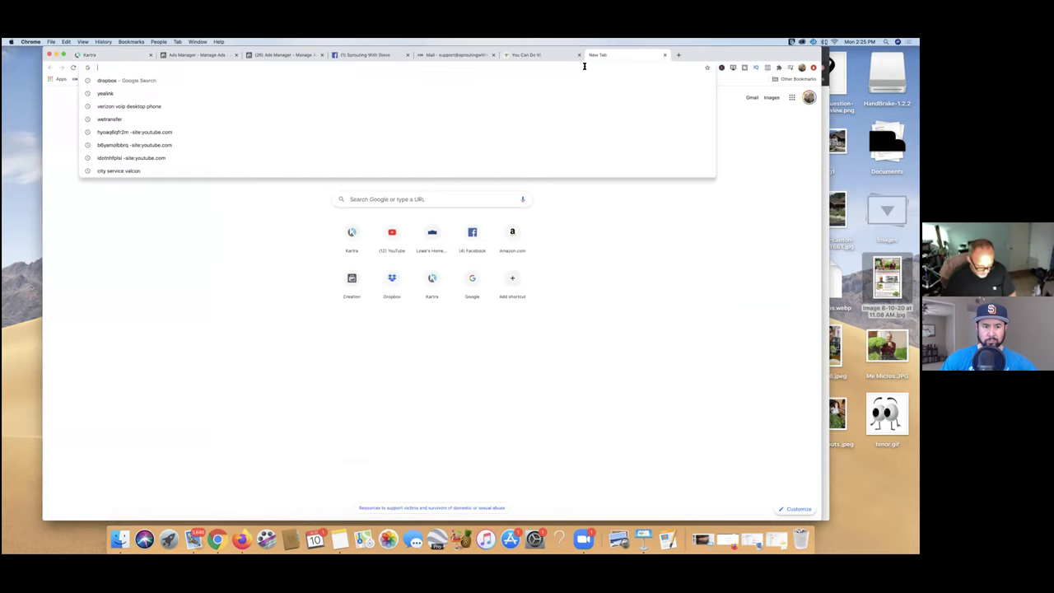
type("sproutingwithsteve.com/1")
key("Return")
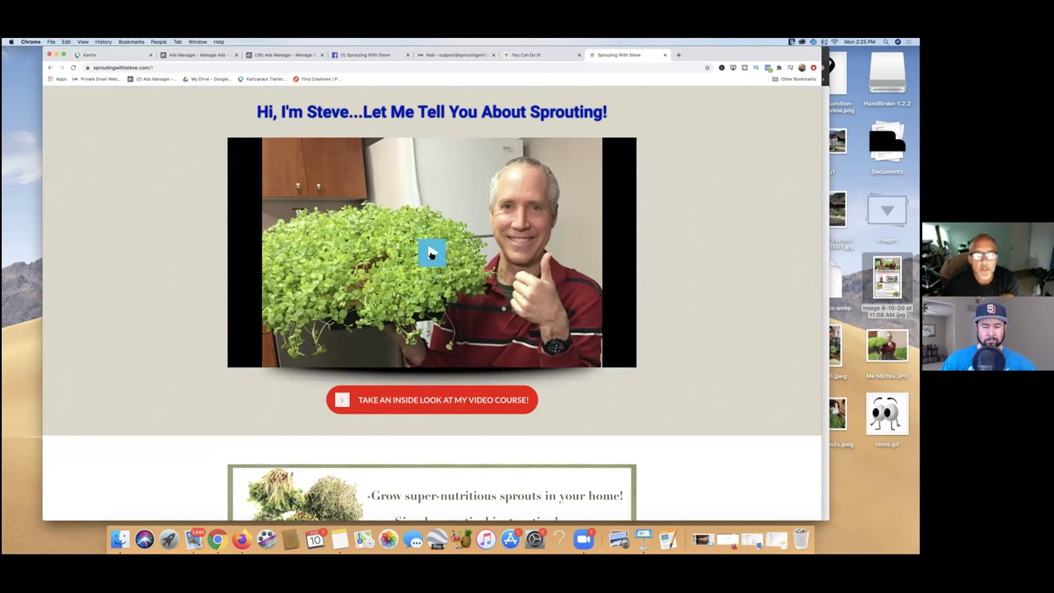
left_click(430, 254)
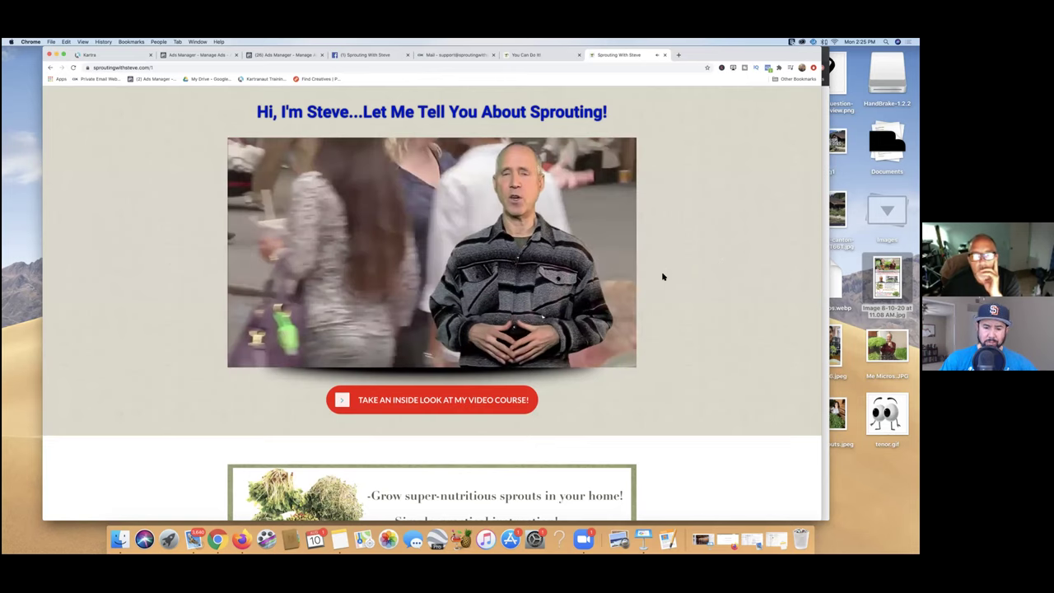
mouse_move(238, 365)
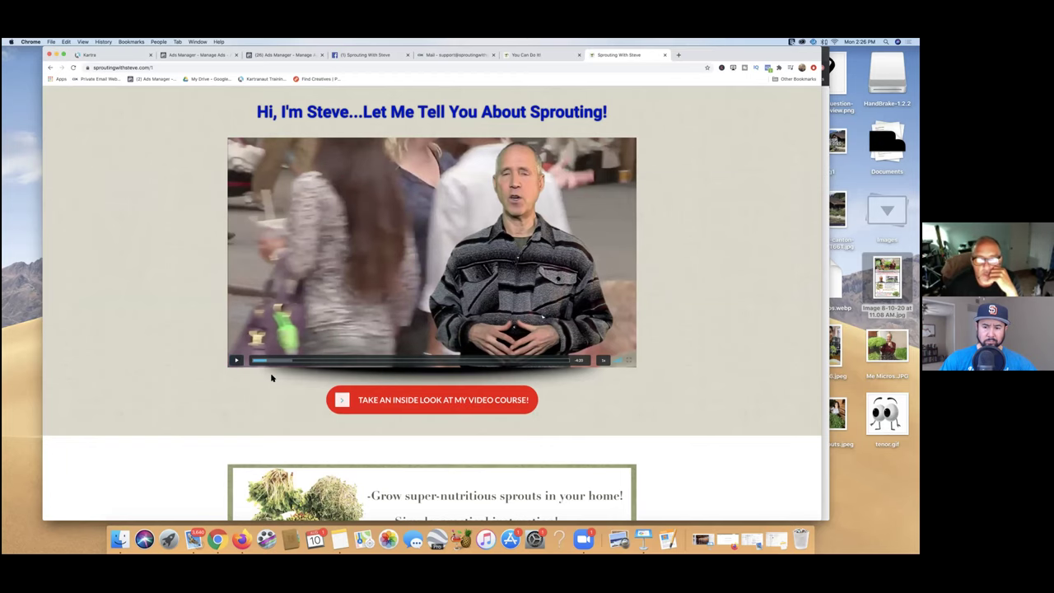
Examine the original landing page's course highlights, sprouting health benefits, testimonies and nutrition expert videos
scroll(272, 377, "down", 1)
scroll(272, 377, "down", 5)
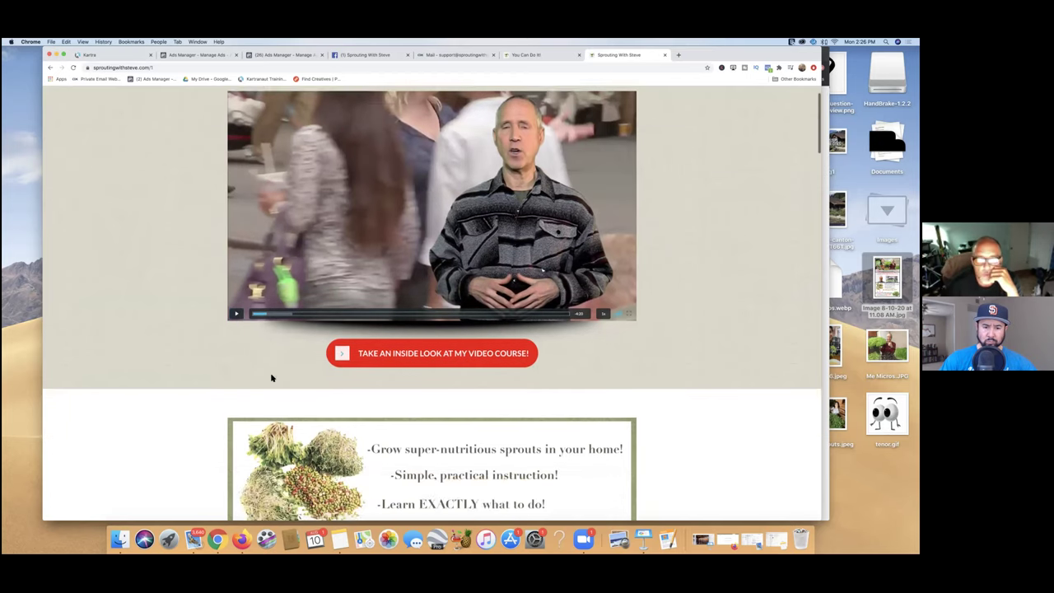
scroll(272, 377, "down", 10)
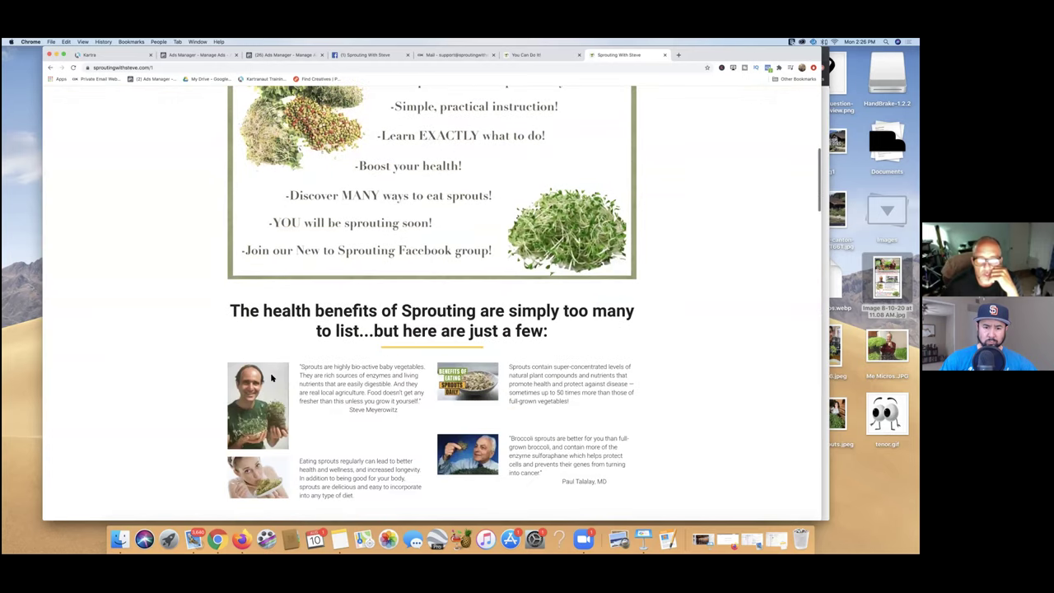
scroll(271, 377, "down", 5)
scroll(272, 377, "down", 5)
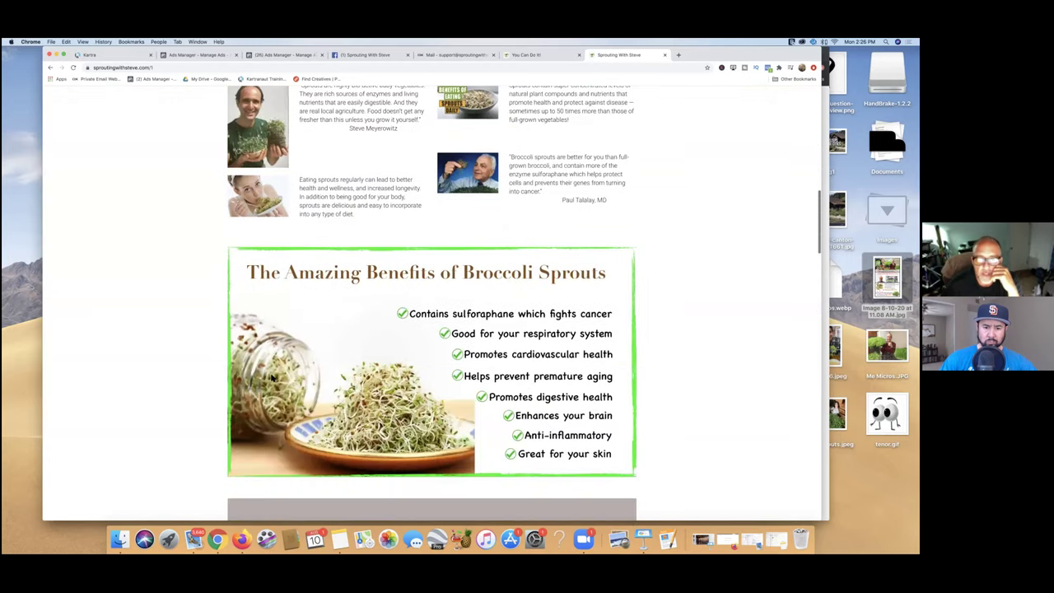
scroll(271, 377, "down", 7)
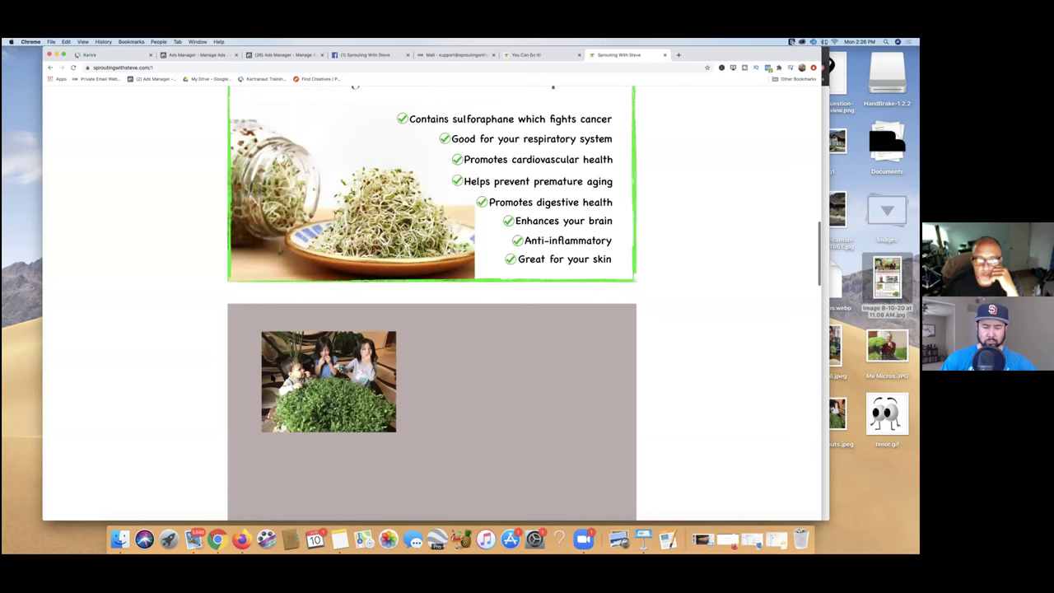
scroll(414, 337, "down", 3)
scroll(427, 303, "down", 10)
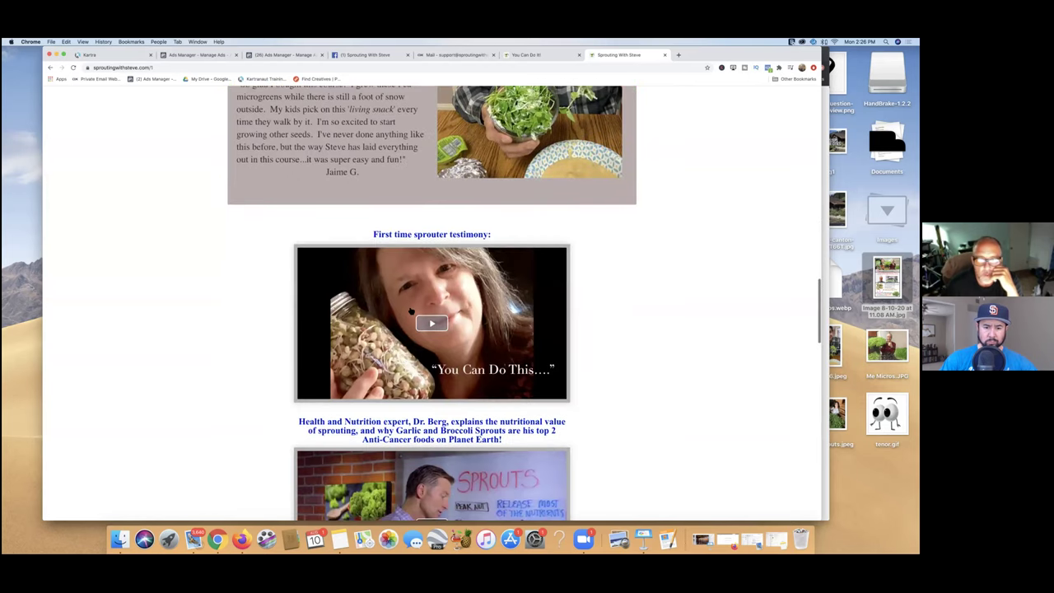
scroll(411, 311, "down", 2)
scroll(482, 280, "down", 4)
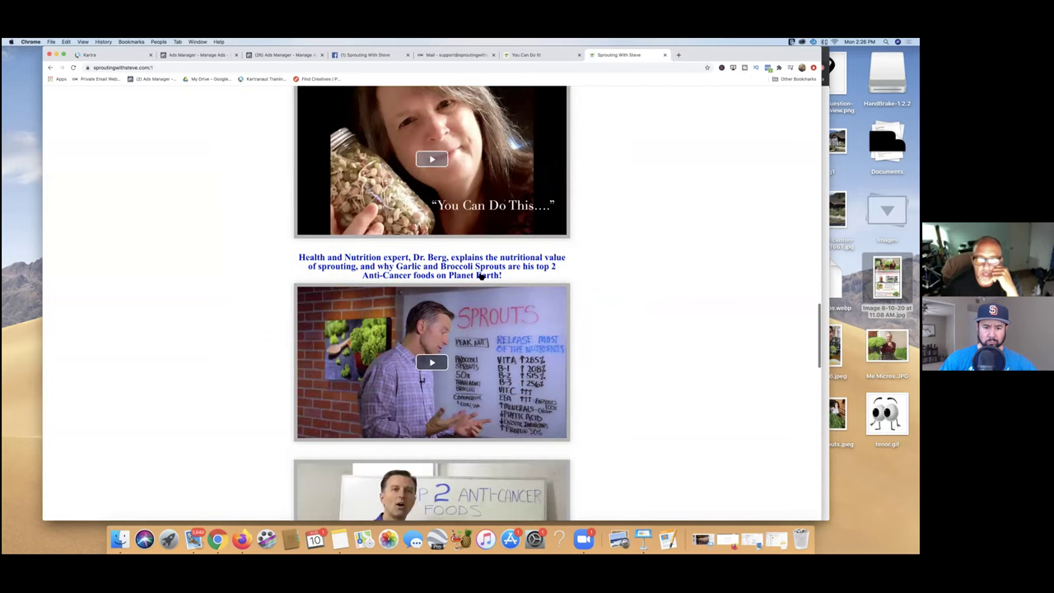
Review the expert and CBSN videos, and play part of the "Winter Is Still Here...But Things Are Growing Great!" video before pausing it
scroll(485, 275, "down", 8)
scroll(434, 277, "up", 2)
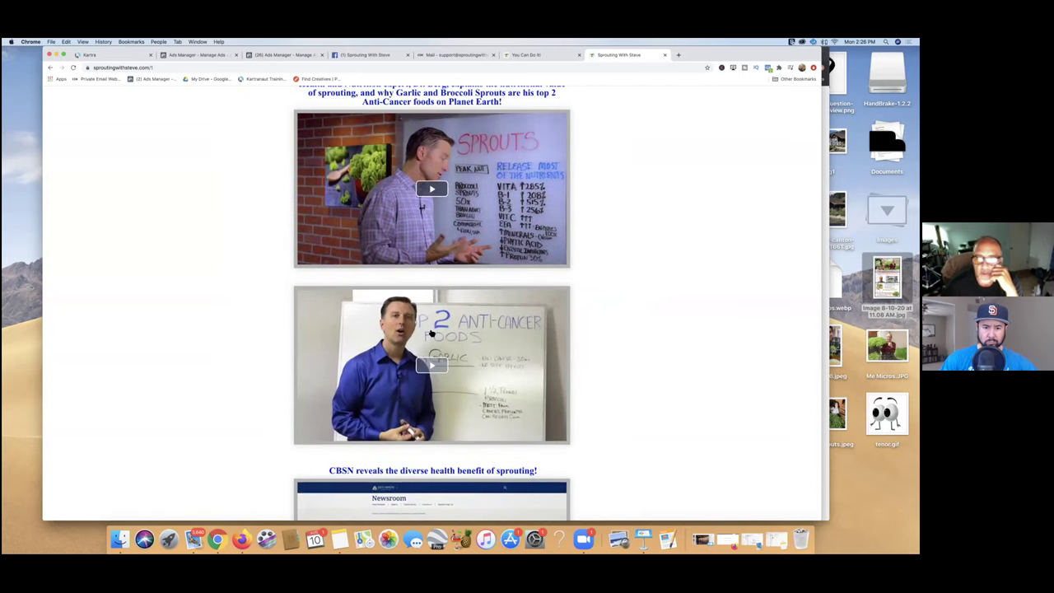
scroll(431, 332, "down", 5)
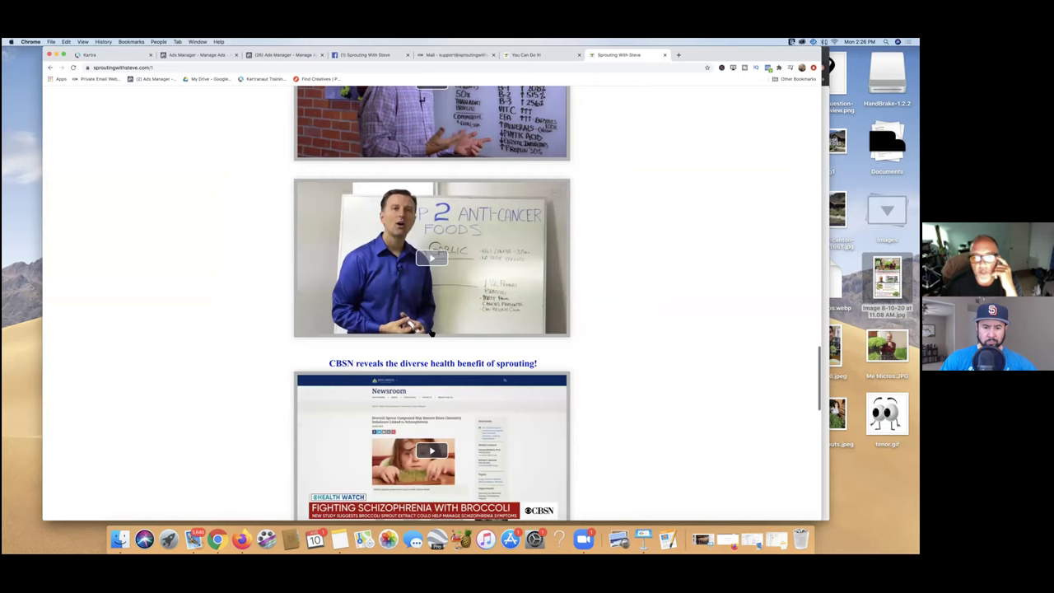
scroll(432, 332, "down", 4)
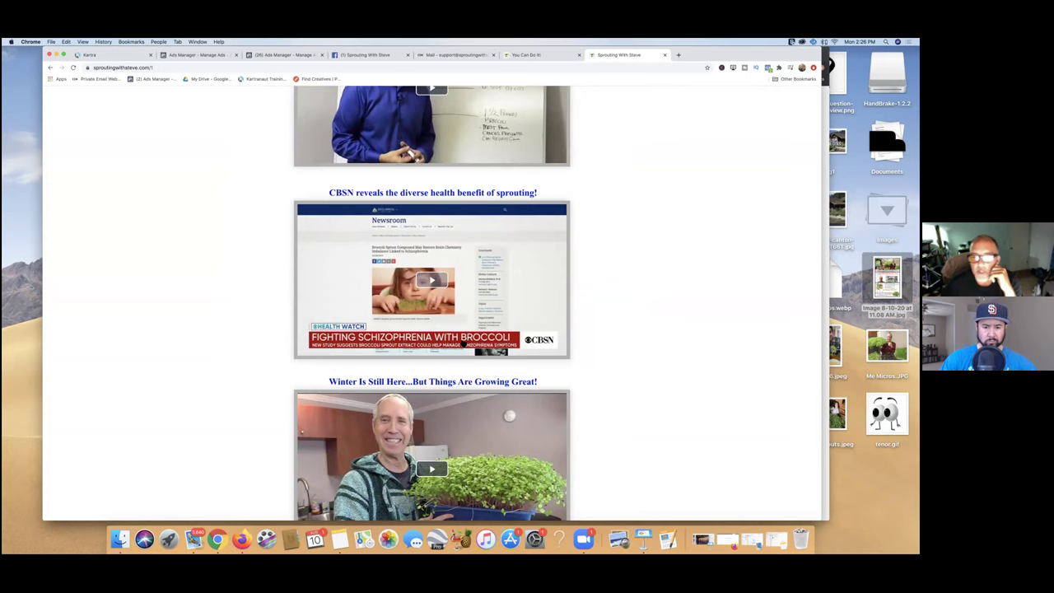
scroll(440, 350, "down", 2)
scroll(441, 350, "down", 1)
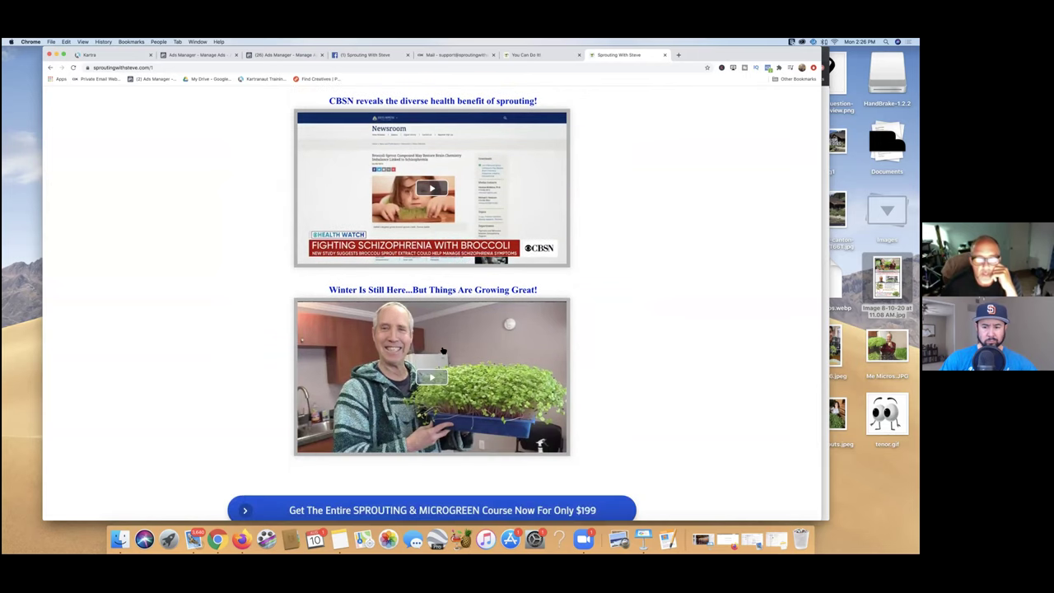
scroll(437, 353, "down", 1)
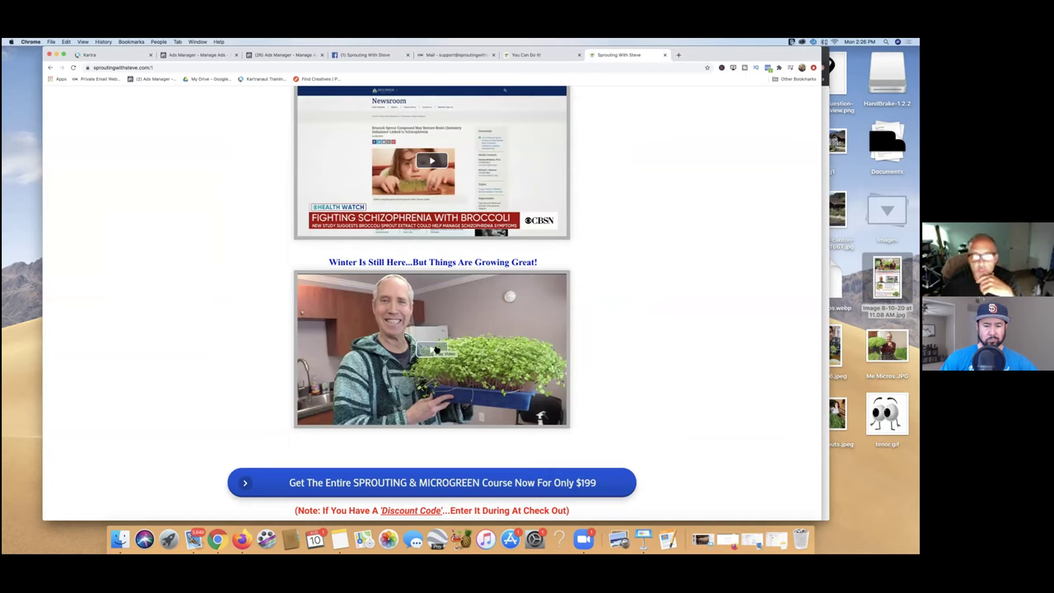
left_click(437, 351)
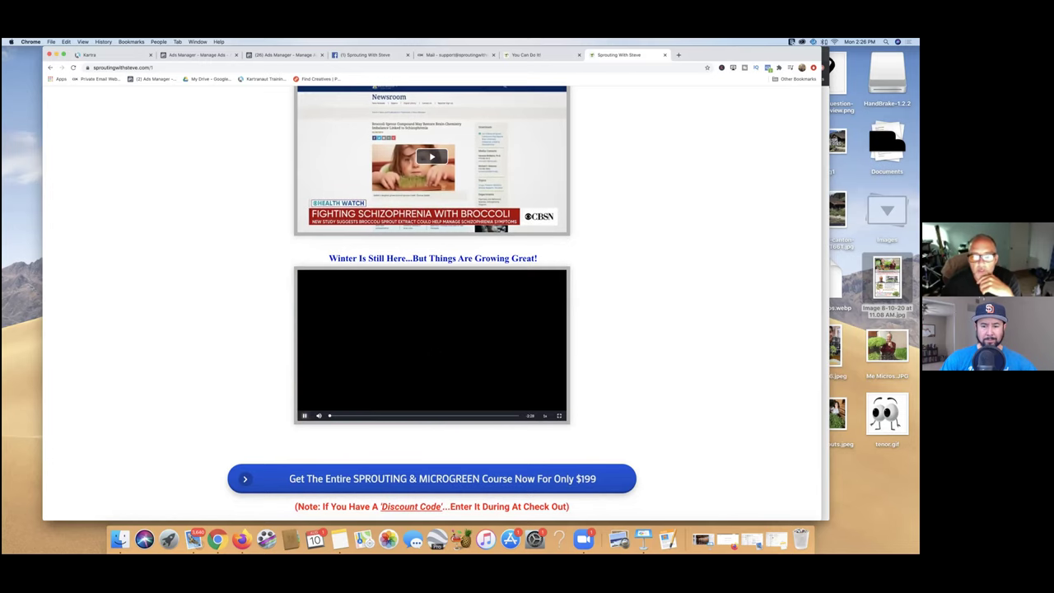
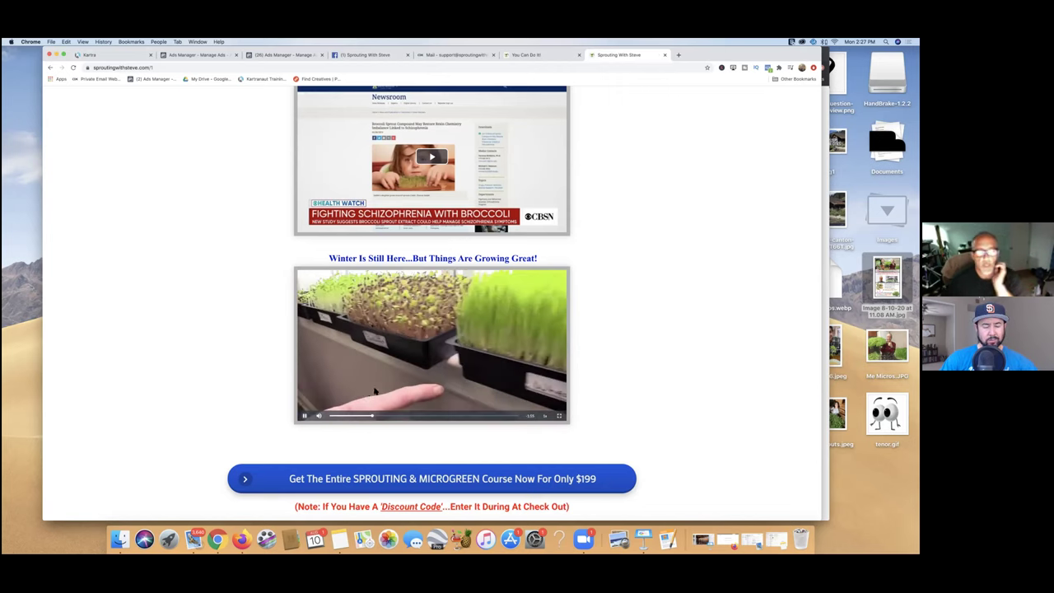
scroll(297, 428, "up", 1)
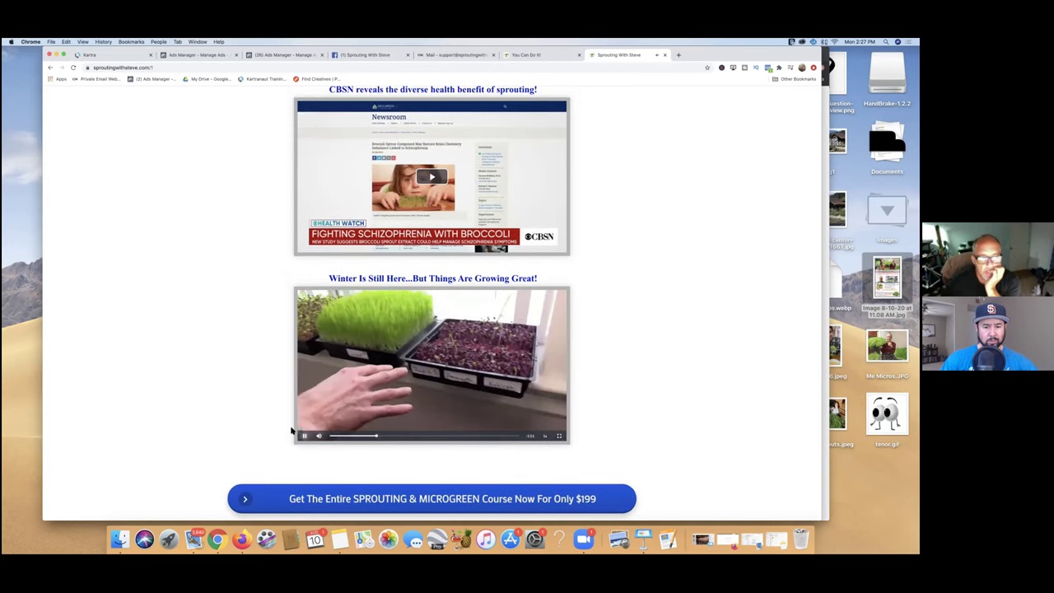
left_click(304, 437)
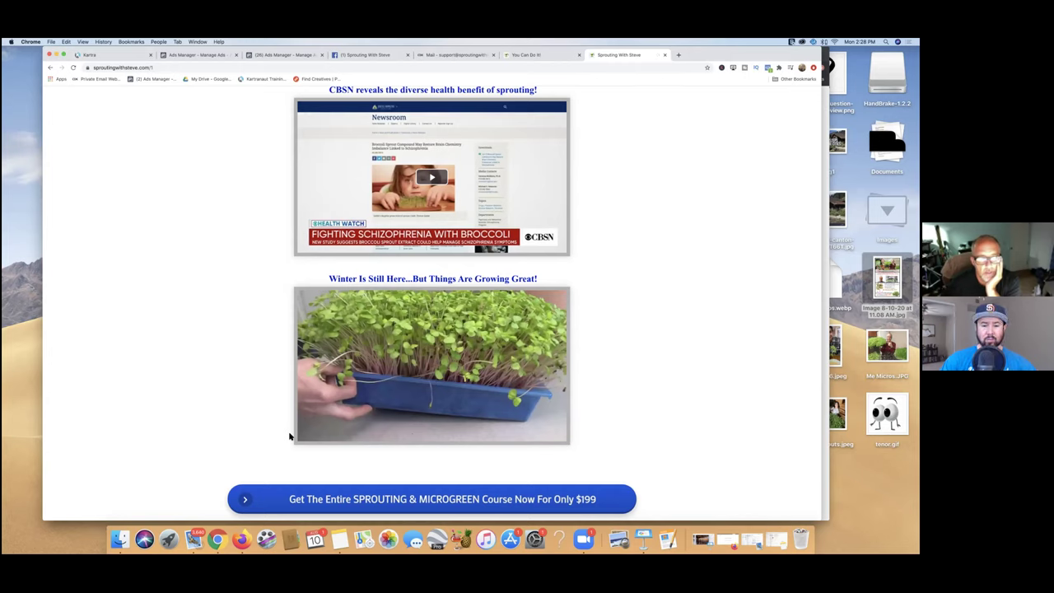
mouse_move(303, 437)
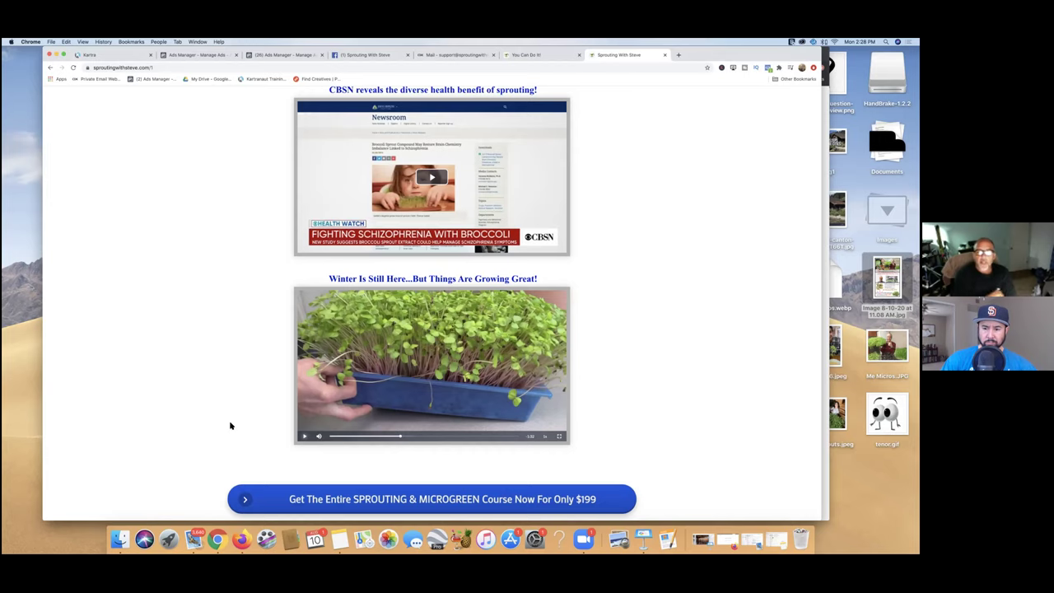
Go back to the introduction video under "Hi, I'm Steve...Let Me Tell You About Sprouting!", play another portion and pause it
scroll(396, 354, "up", 1)
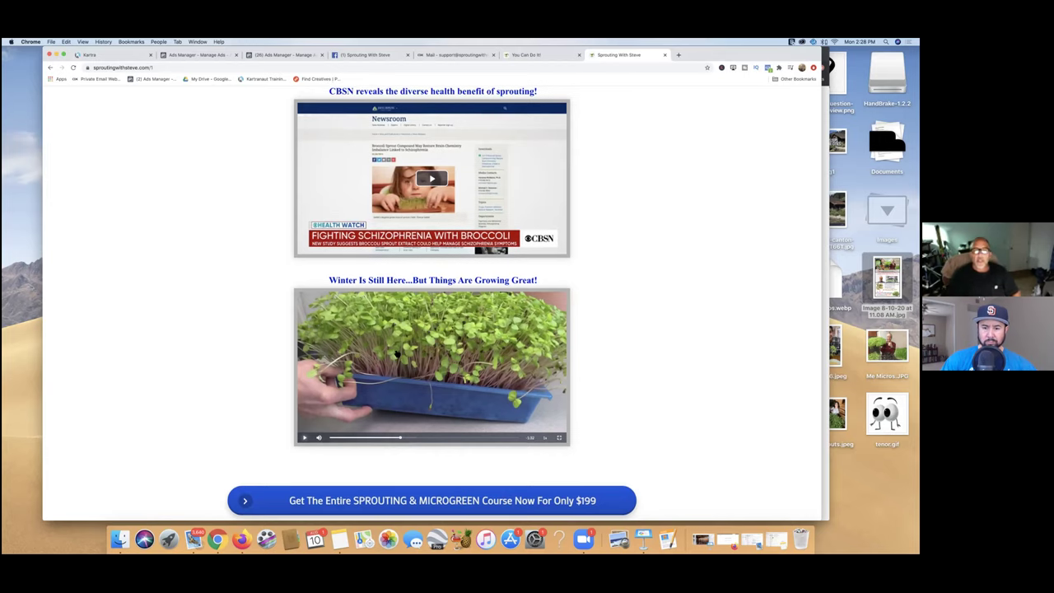
scroll(397, 355, "up", 1)
scroll(399, 353, "up", 4)
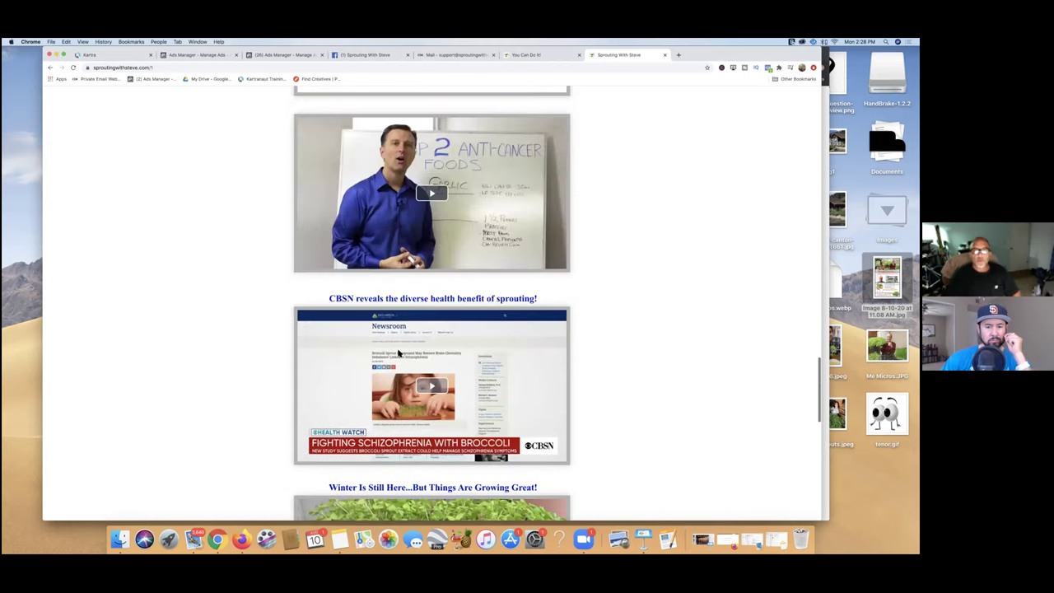
scroll(399, 353, "up", 5)
scroll(467, 252, "up", 10)
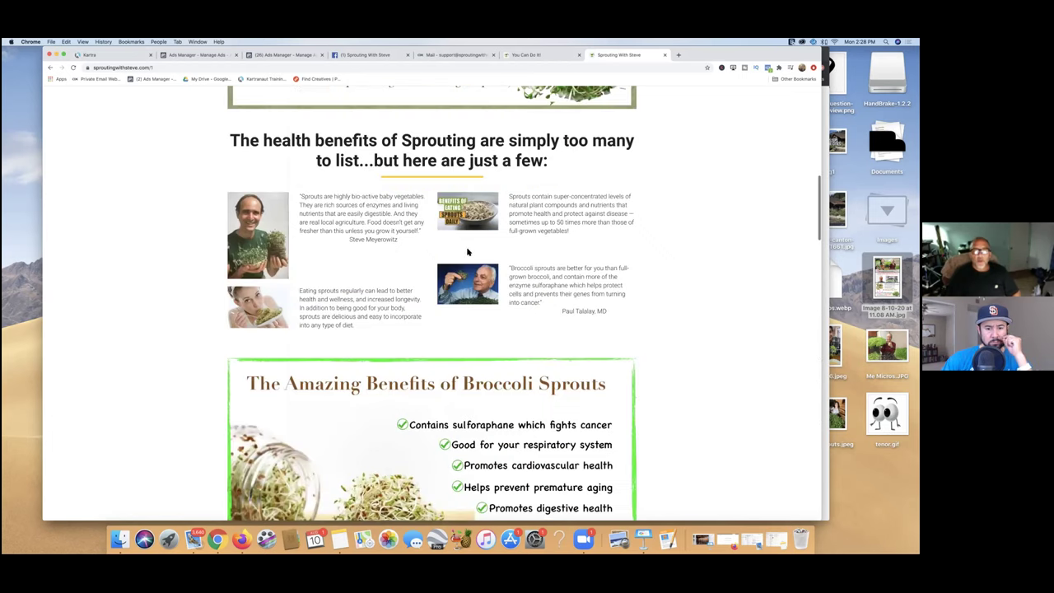
scroll(433, 240, "up", 10)
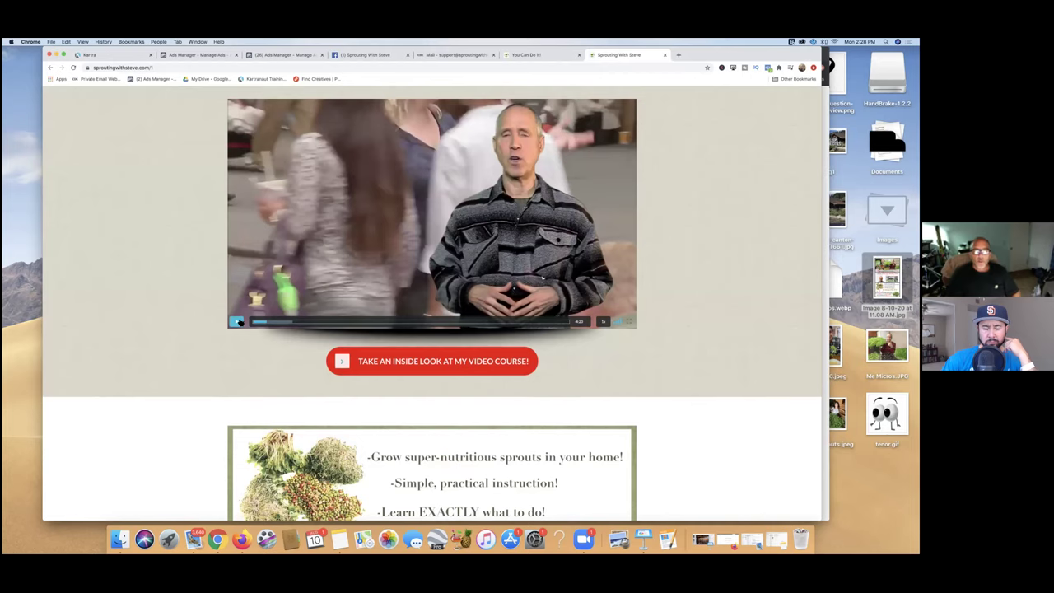
scroll(236, 321, "up", 2)
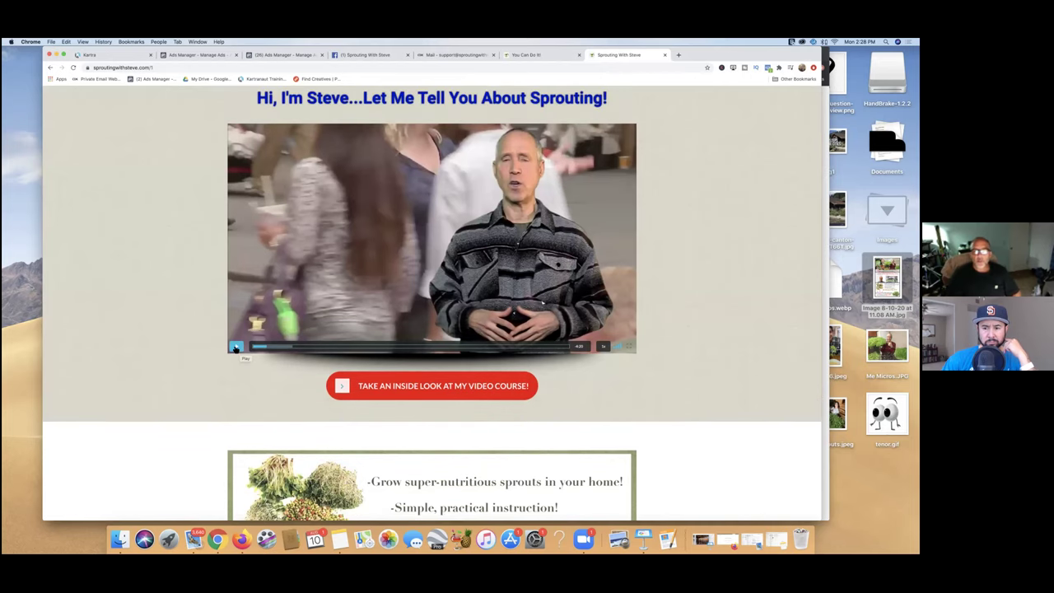
left_click(237, 346)
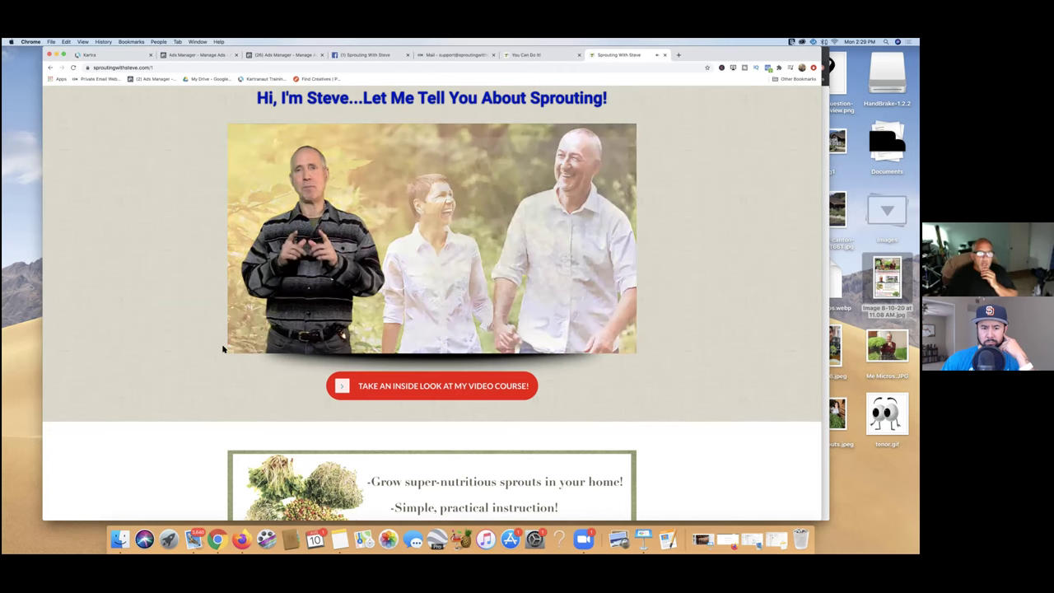
mouse_move(236, 346)
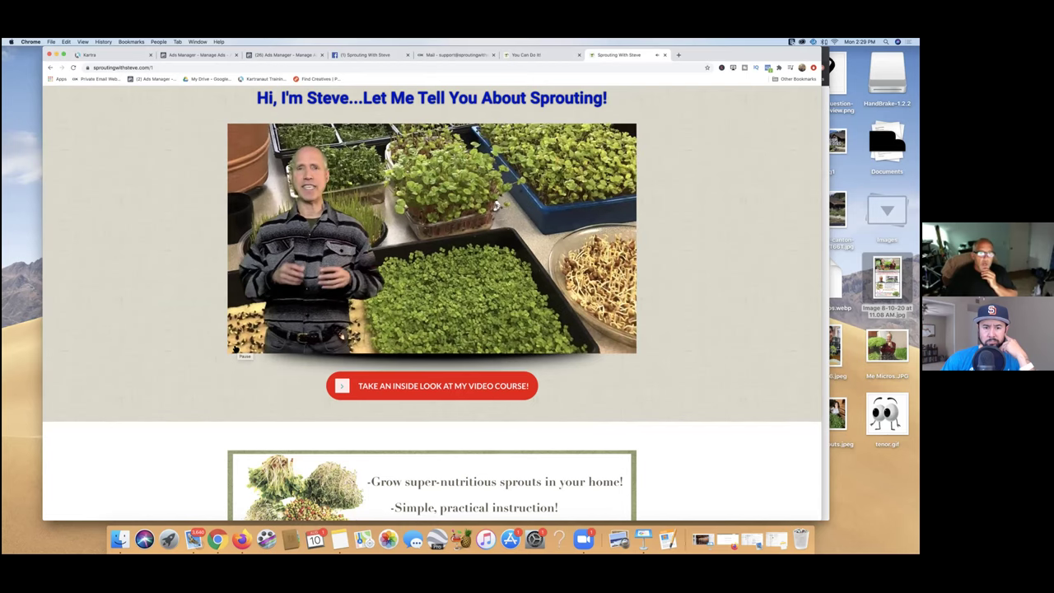
left_click(236, 349)
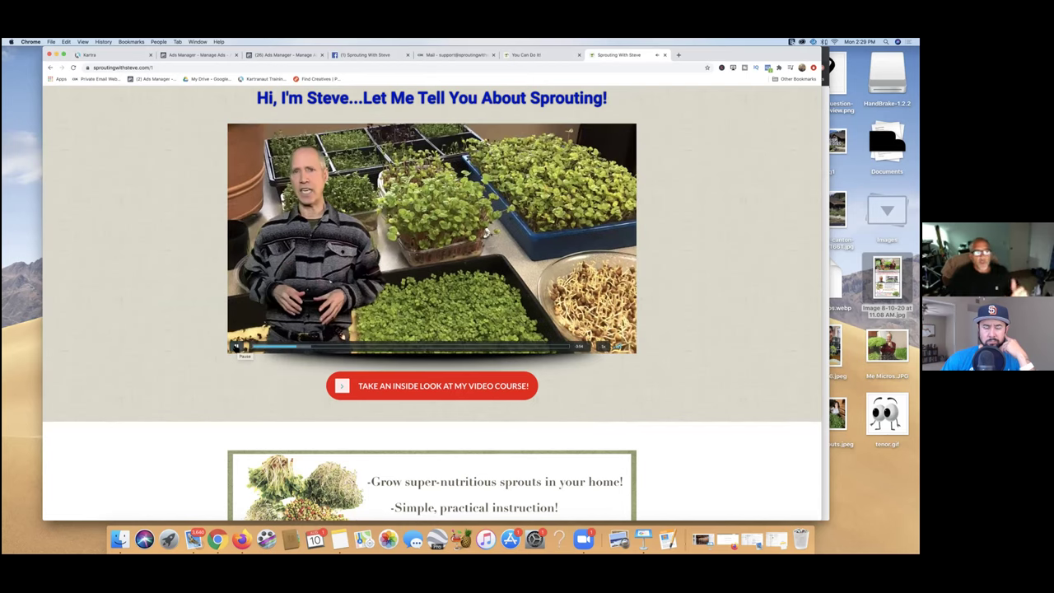
left_click(236, 347)
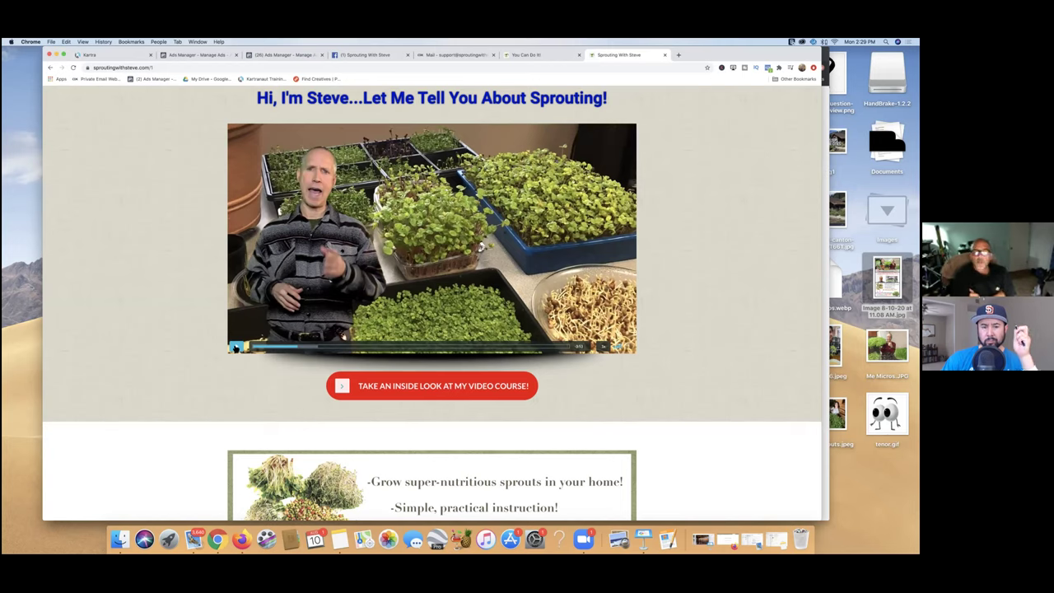
Return to the "Winter Is Still Here" video, resume it for a few seconds and pause it again
scroll(235, 348, "down", 1)
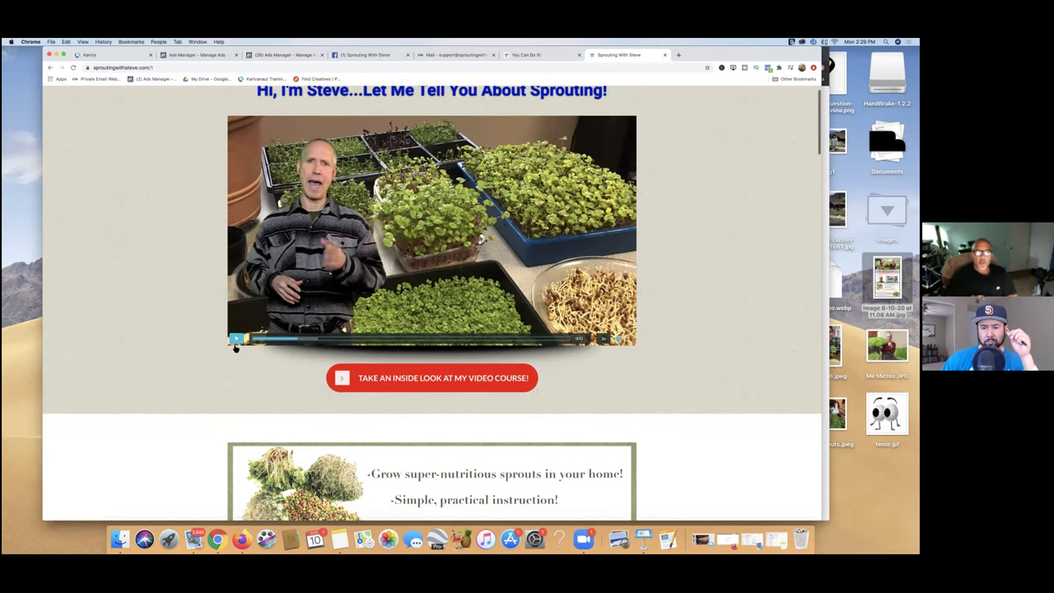
scroll(235, 348, "down", 3)
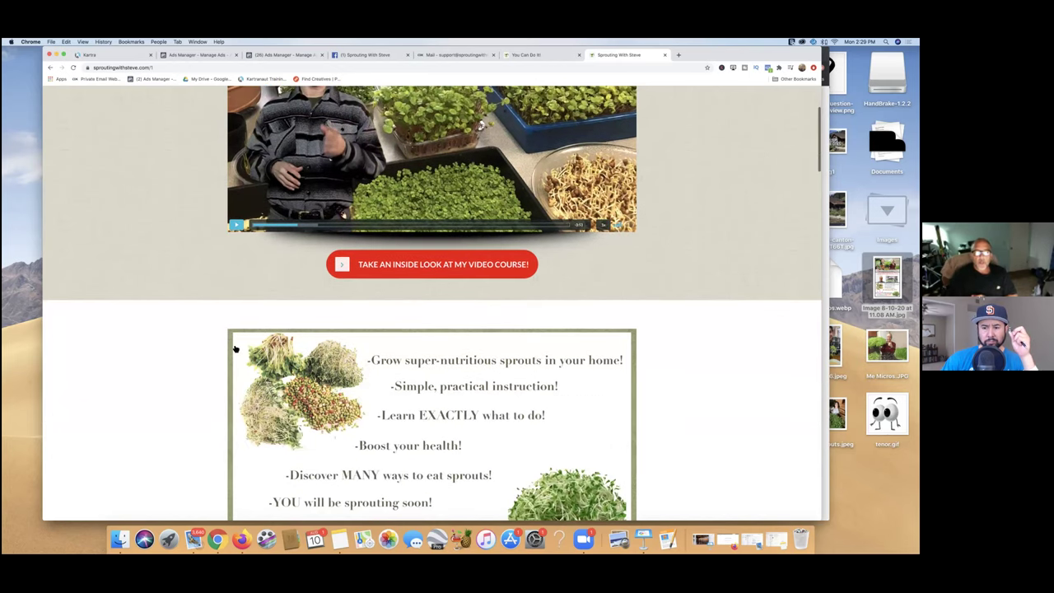
scroll(234, 348, "down", 15)
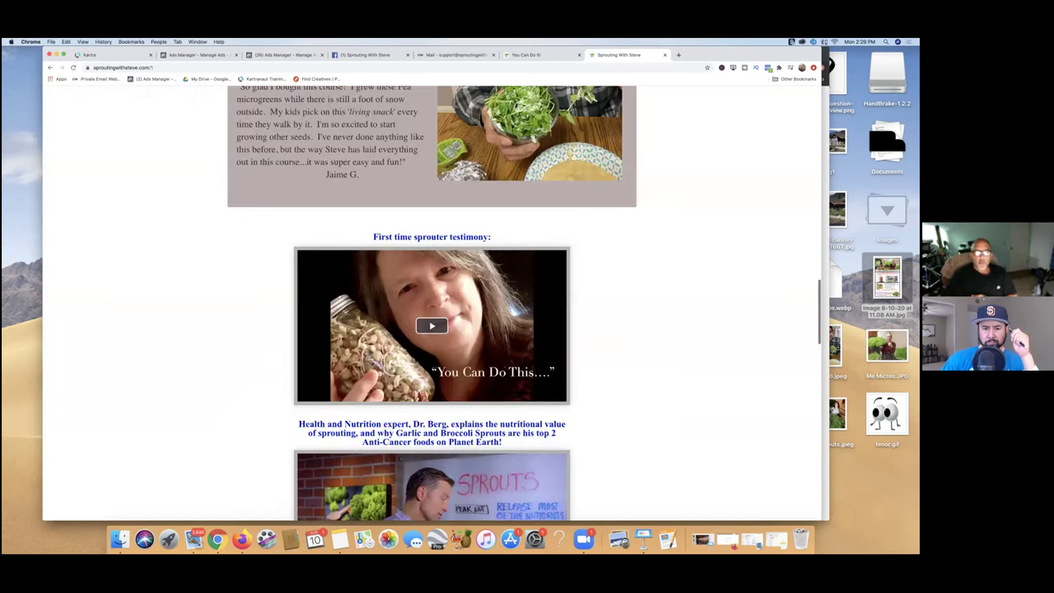
scroll(234, 346, "down", 10)
scroll(311, 384, "down", 3)
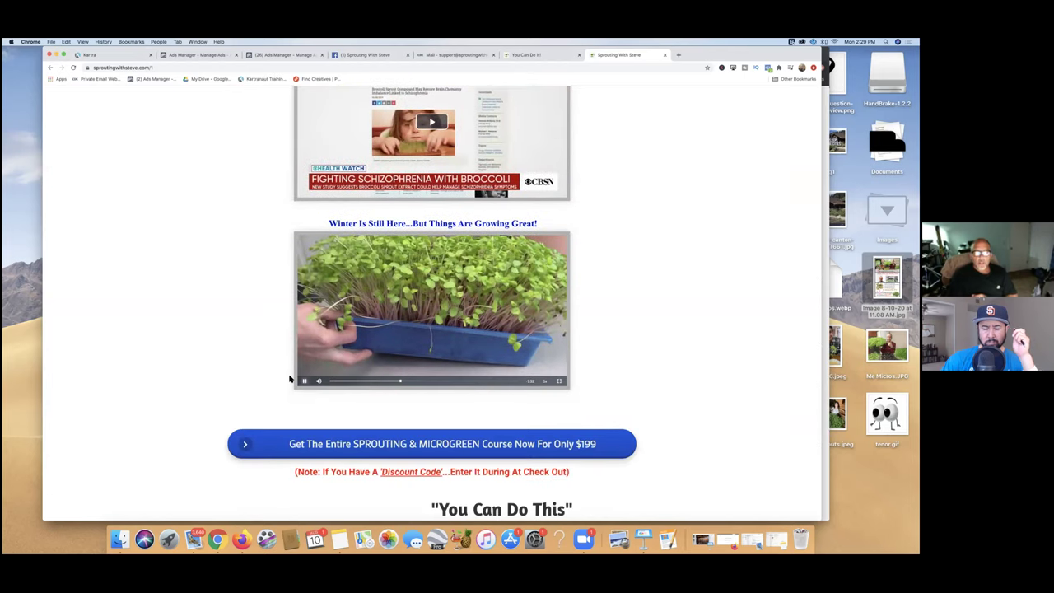
left_click(305, 382)
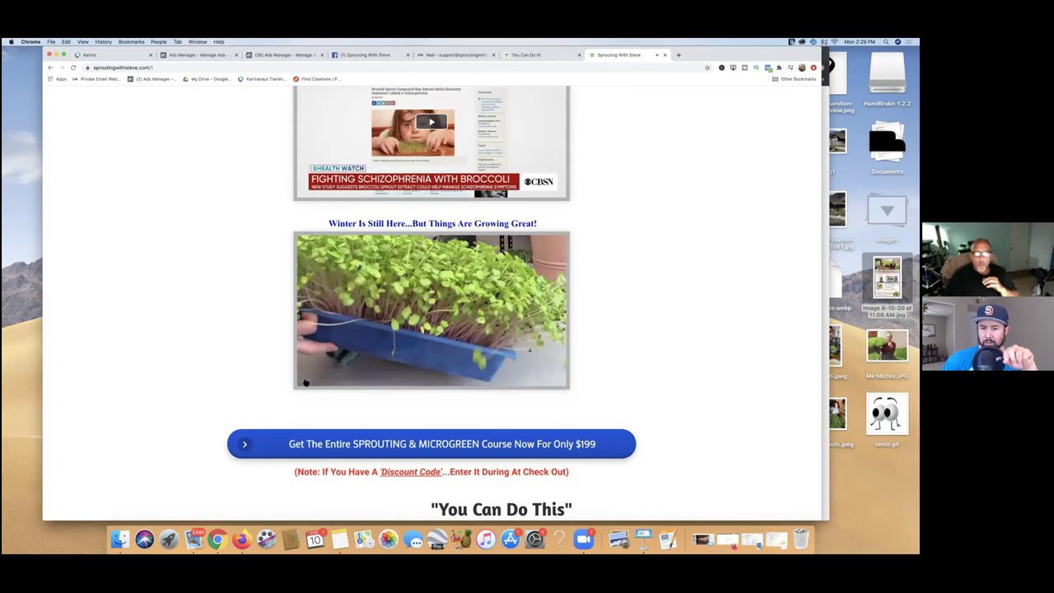
scroll(366, 382, "up", 1)
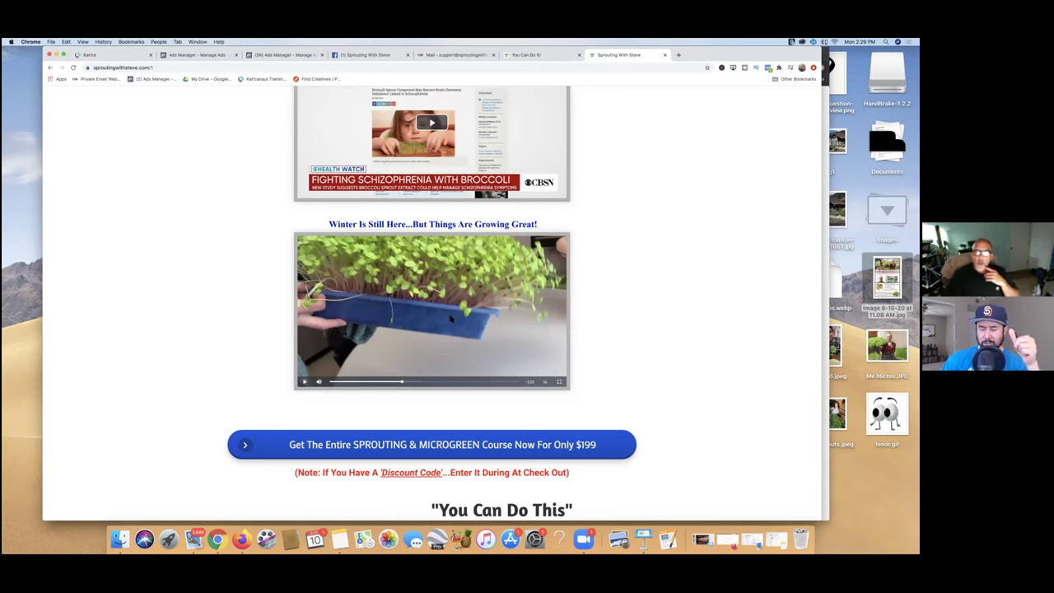
Go back up to the landing page's introduction video and skip ahead to a further point in it
scroll(451, 318, "up", 4)
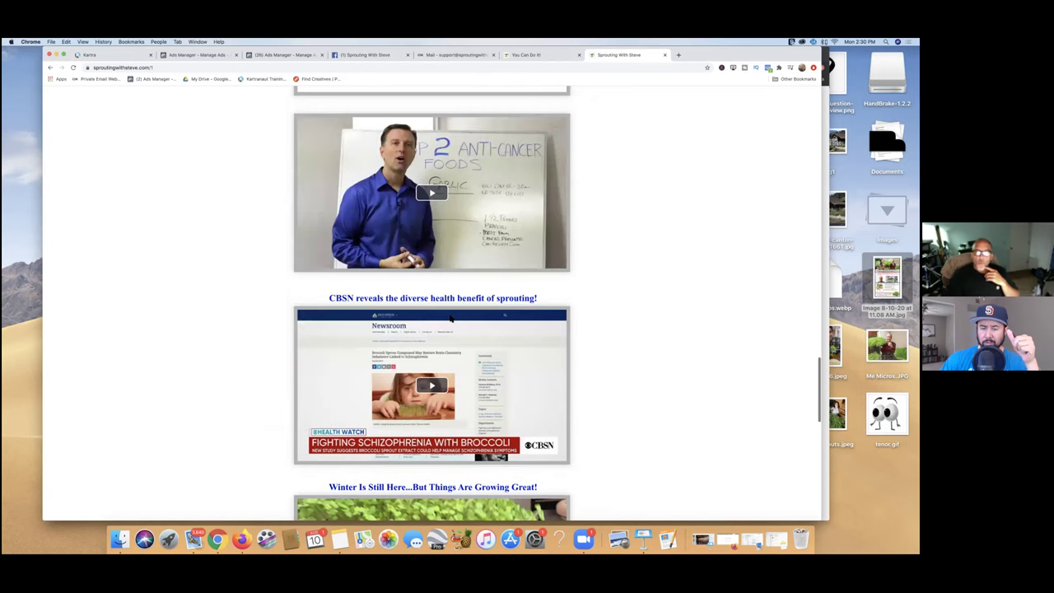
scroll(450, 318, "up", 4)
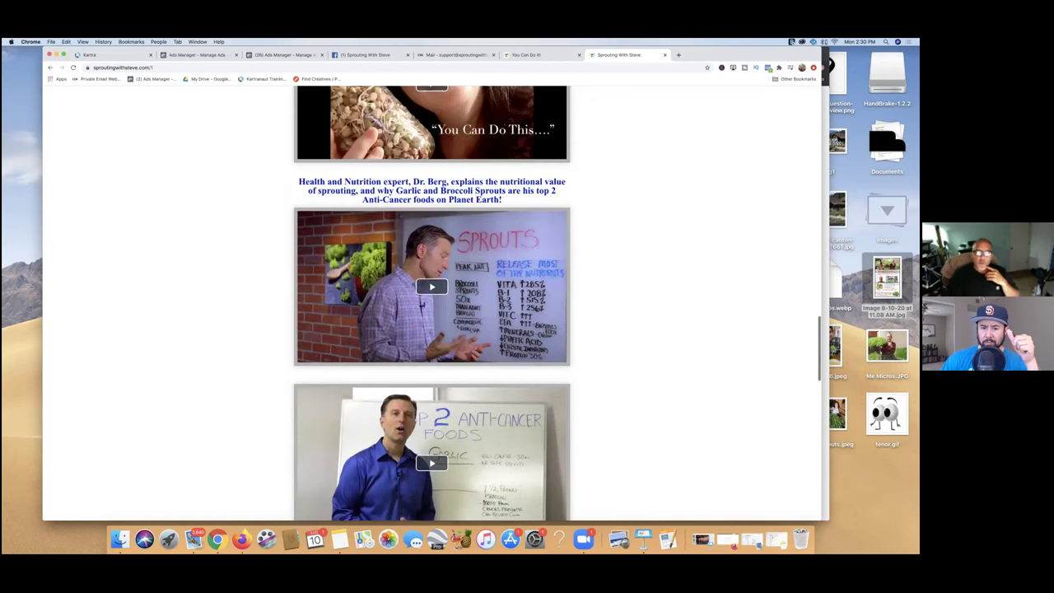
scroll(445, 213, "up", 6)
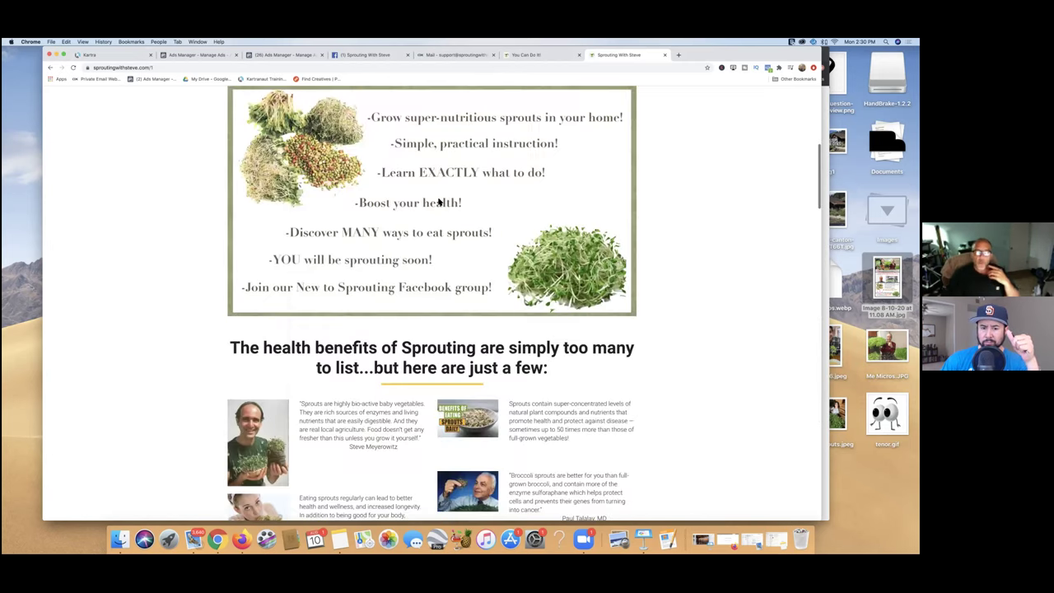
scroll(439, 201, "up", 1)
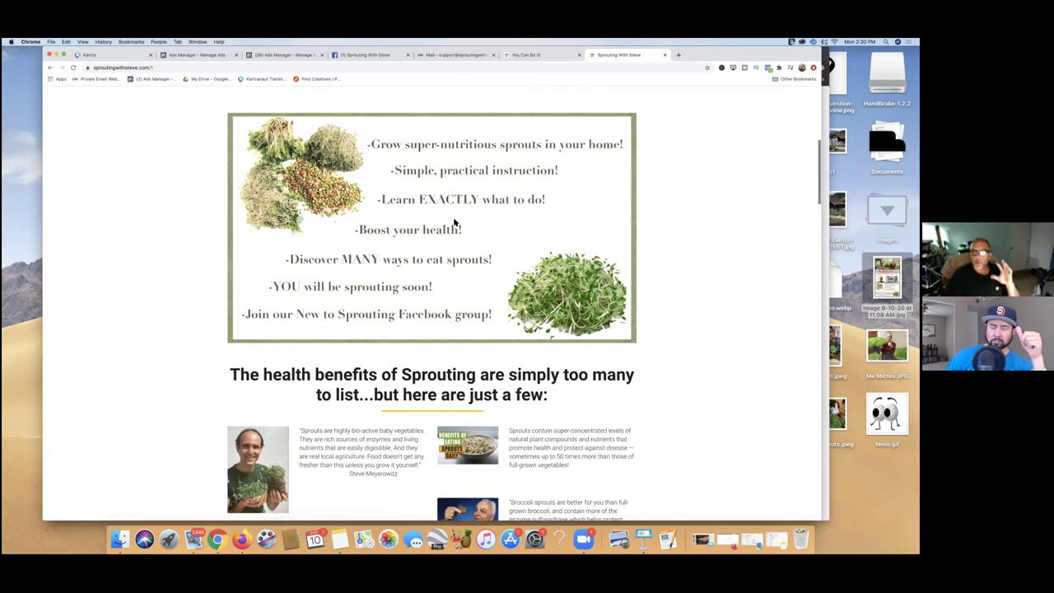
scroll(387, 189, "up", 6)
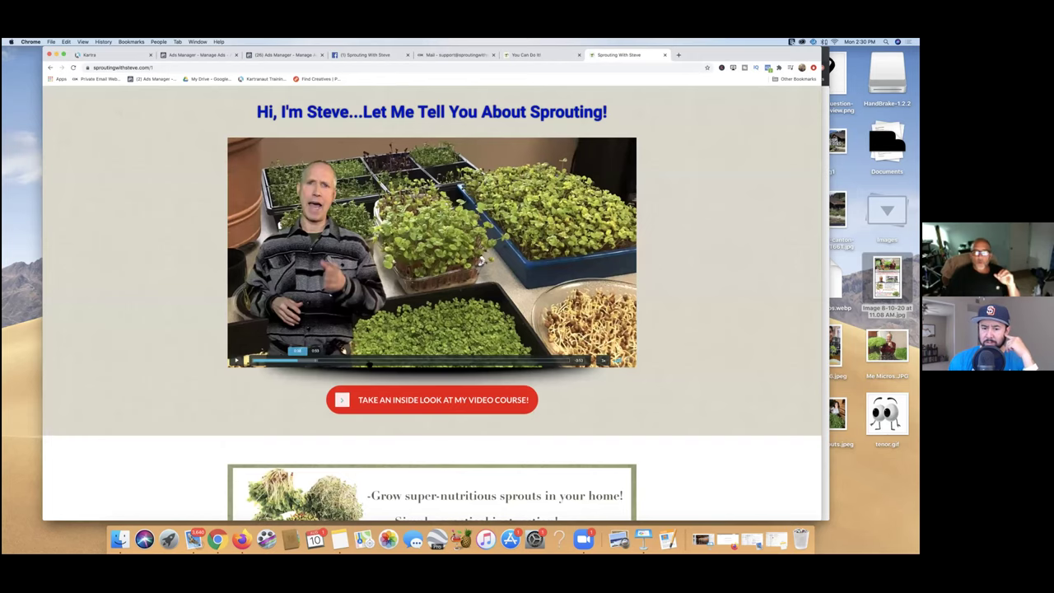
left_click(371, 363)
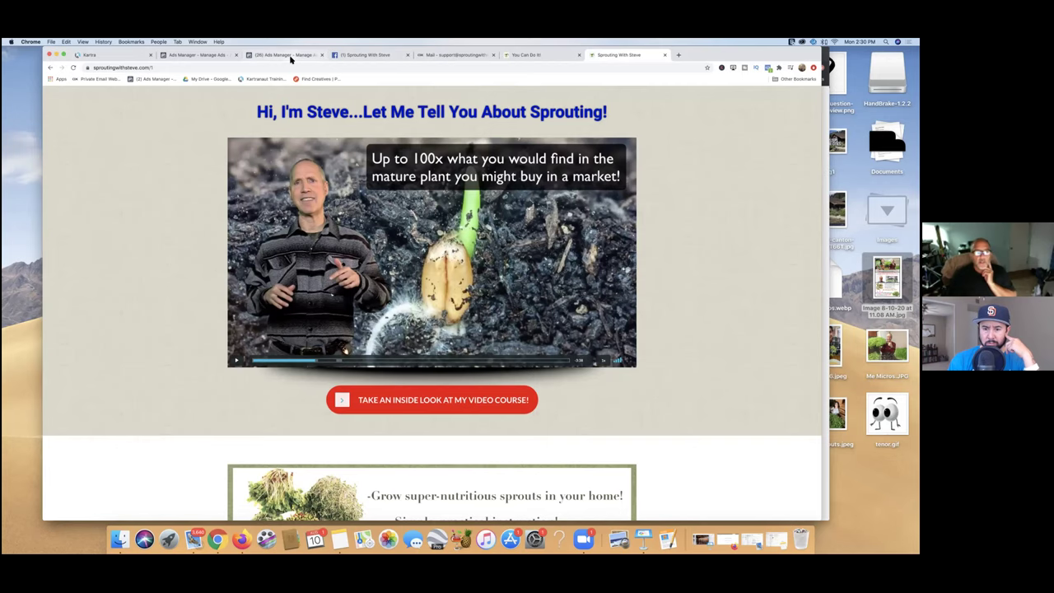
Go back to the Kartra pages list and open the SWS Presentation Landing Page in the page editor
left_click(214, 55)
key("ctrl+Tab")
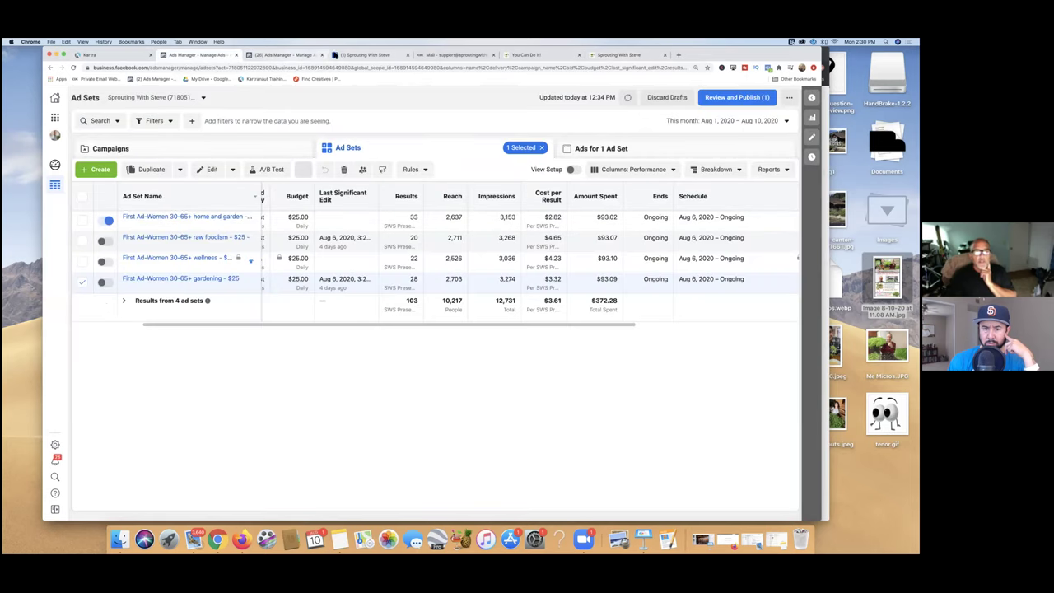
left_click(296, 55)
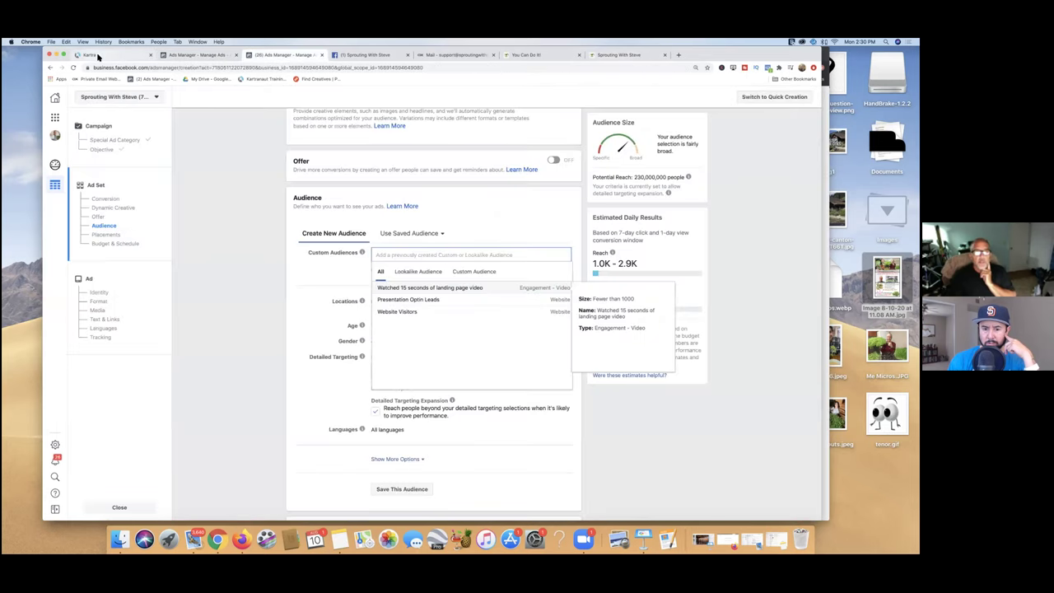
key("ctrl+1")
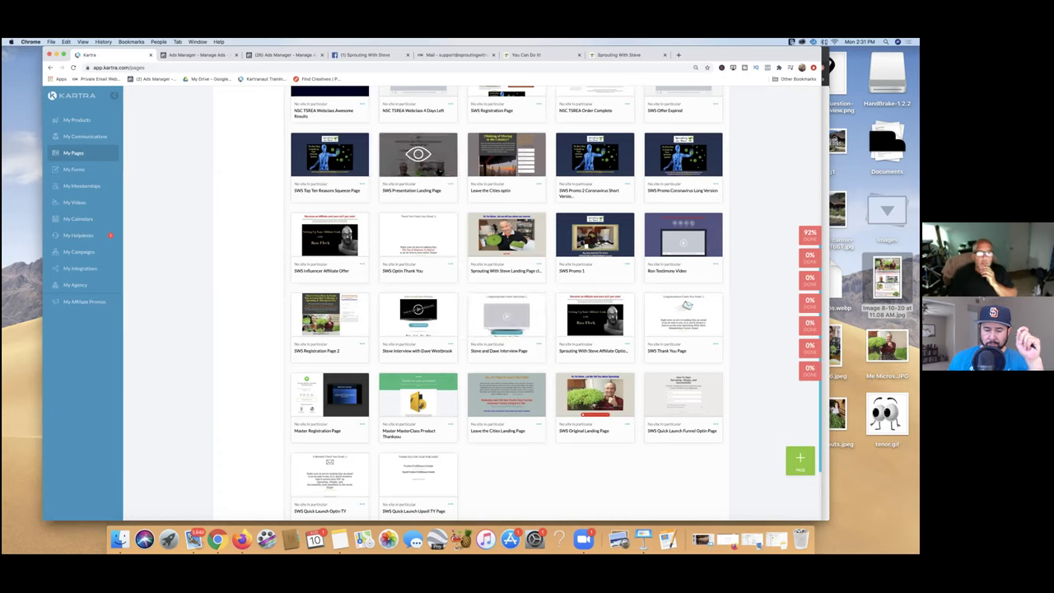
left_click(452, 184)
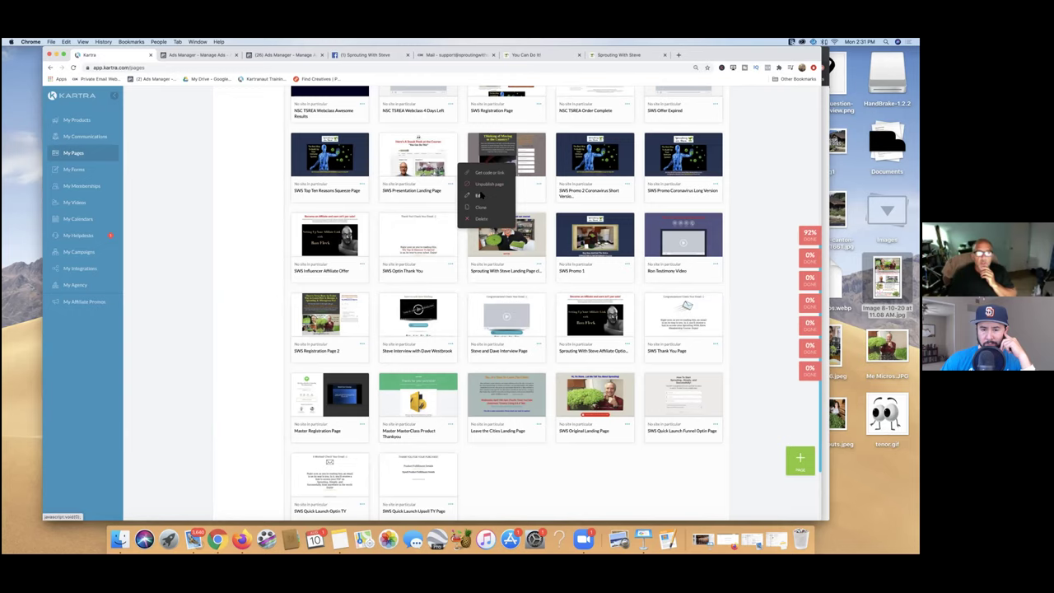
left_click(482, 194)
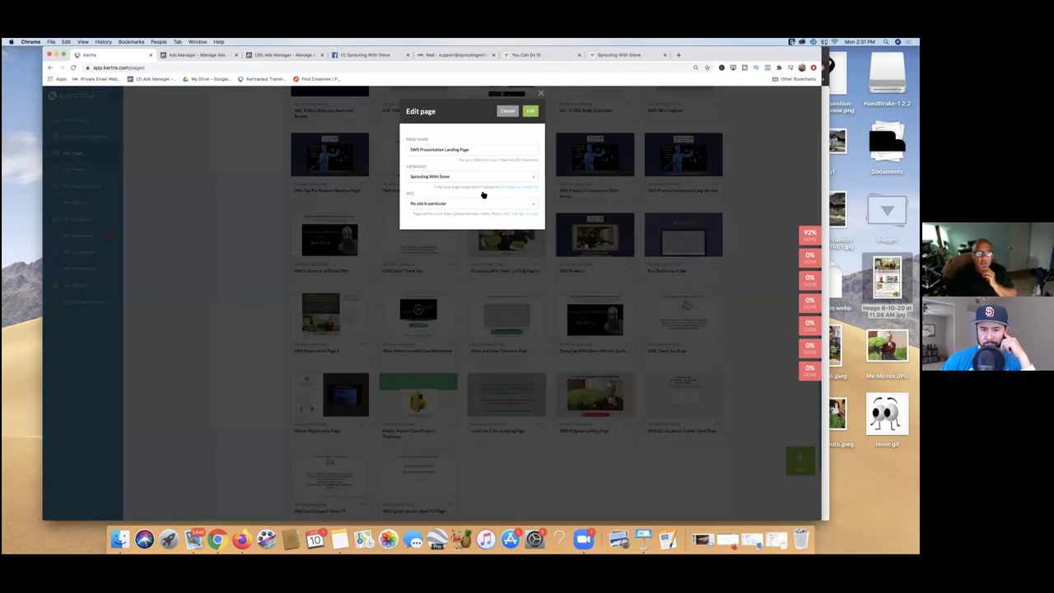
left_click(531, 112)
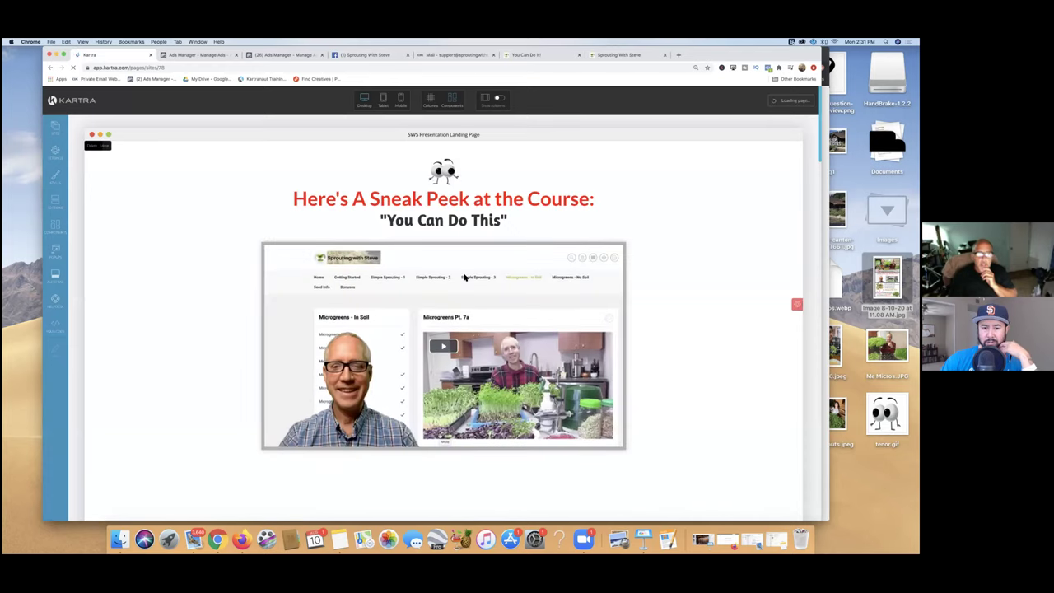
Review the SWS Presentation Landing Page from the sneak peek video down through the testimonials, discount offer, guarantee and footer
scroll(464, 278, "down", 1)
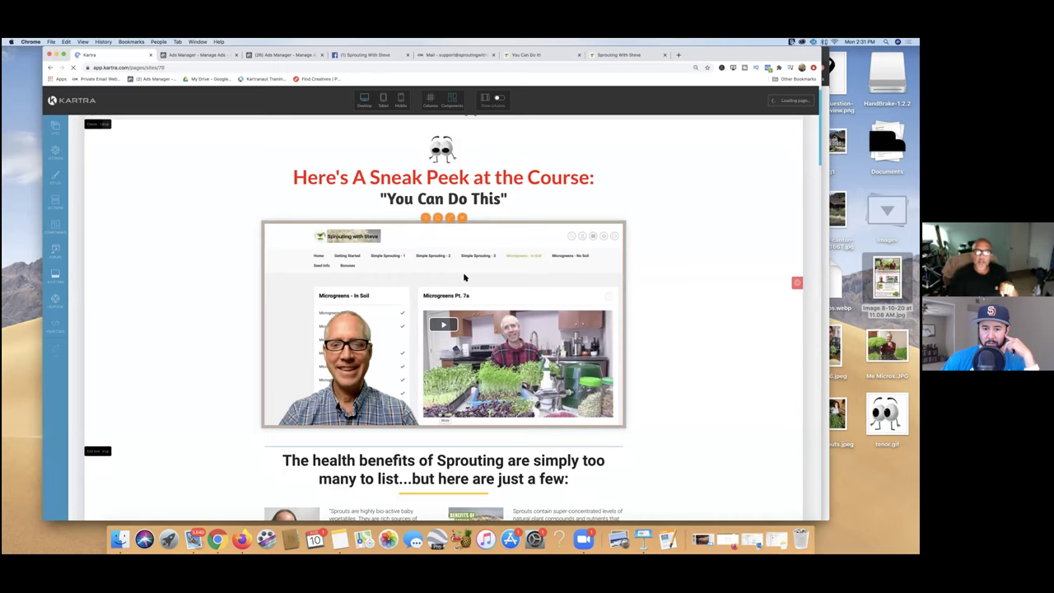
scroll(465, 278, "down", 1)
scroll(464, 279, "down", 3)
scroll(464, 279, "down", 20)
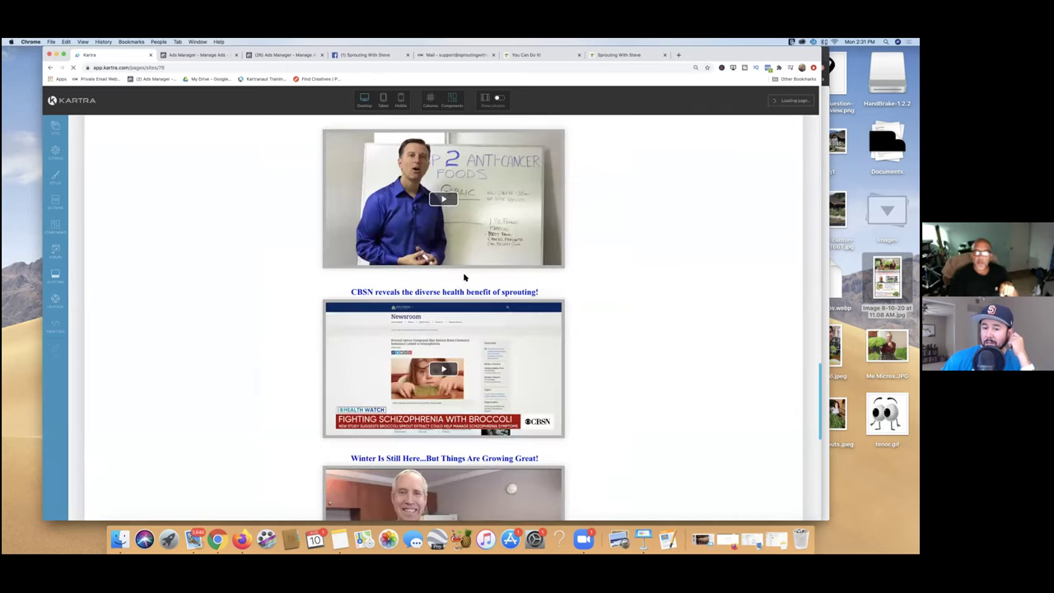
scroll(465, 278, "down", 6)
scroll(464, 278, "down", 5)
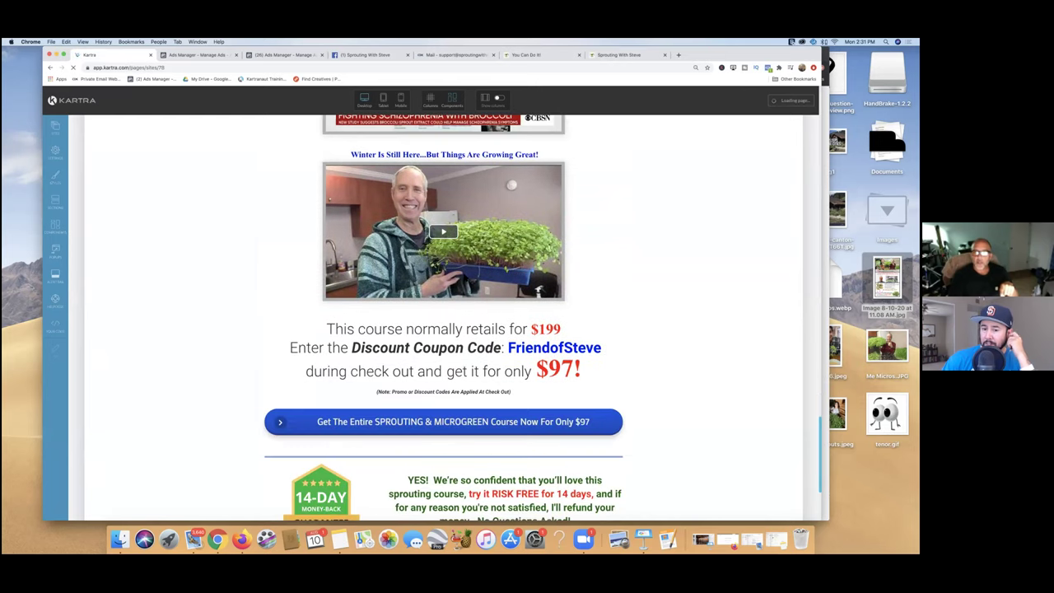
scroll(465, 277, "down", 2)
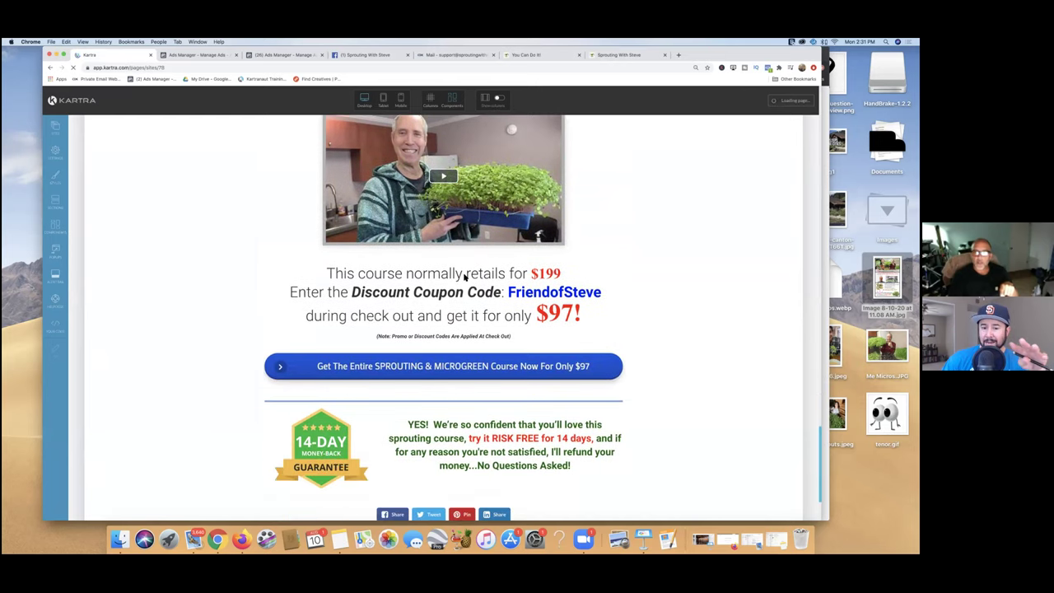
scroll(465, 275, "down", 3)
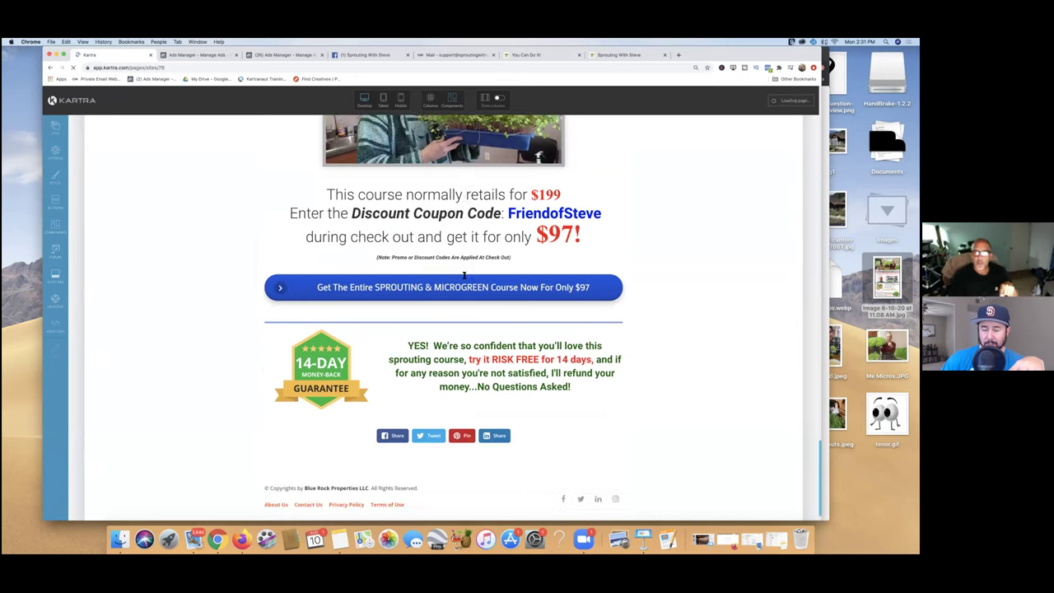
Go back up the presentation page, examining its testimonials, health benefits section and the "Here's A Sneak Peek at the Course" video
scroll(465, 276, "up", 15)
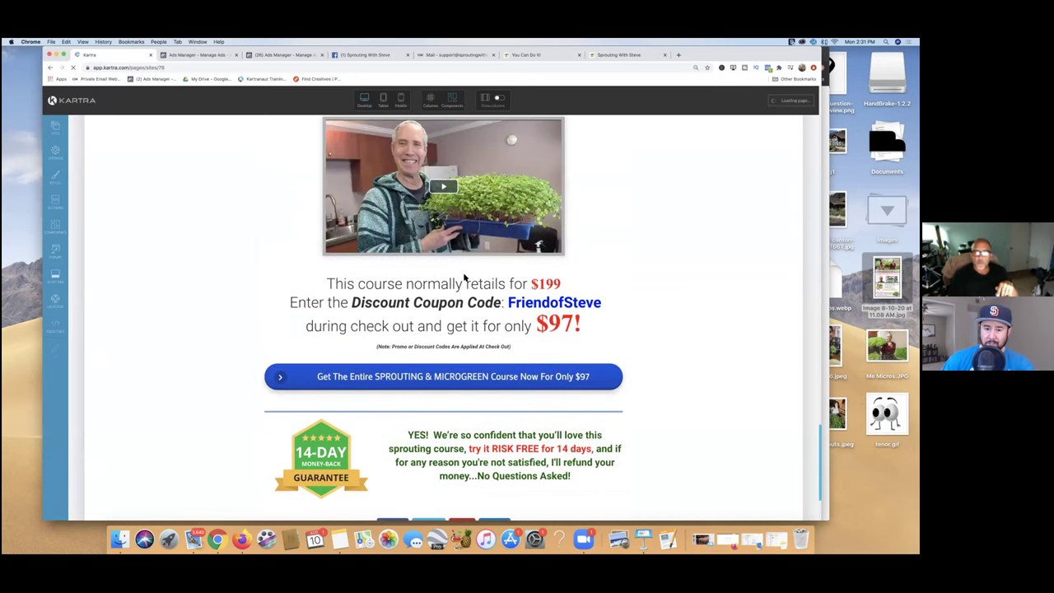
scroll(465, 276, "up", 10)
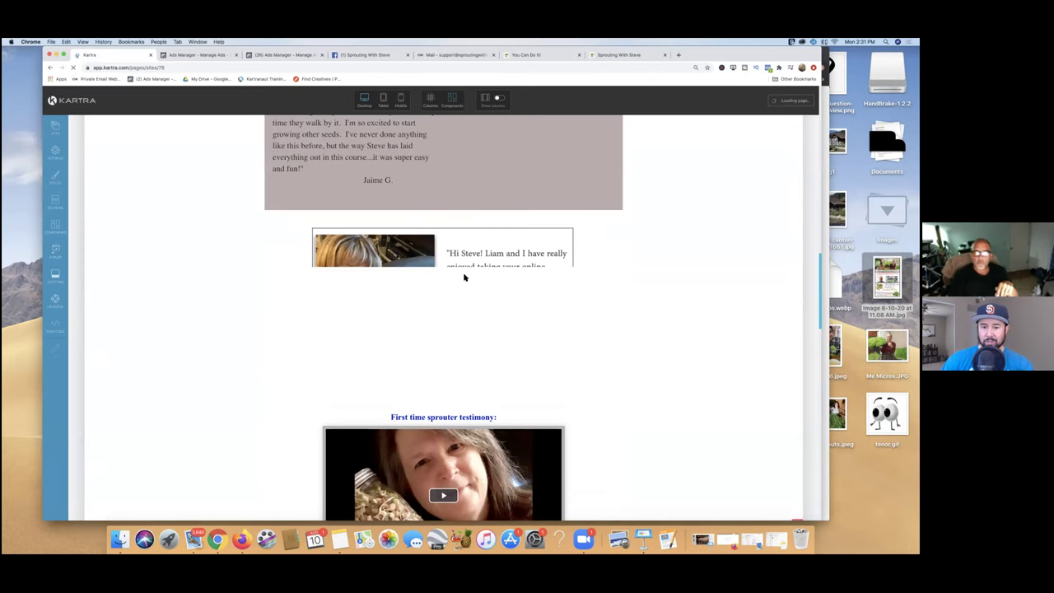
scroll(463, 278, "up", 8)
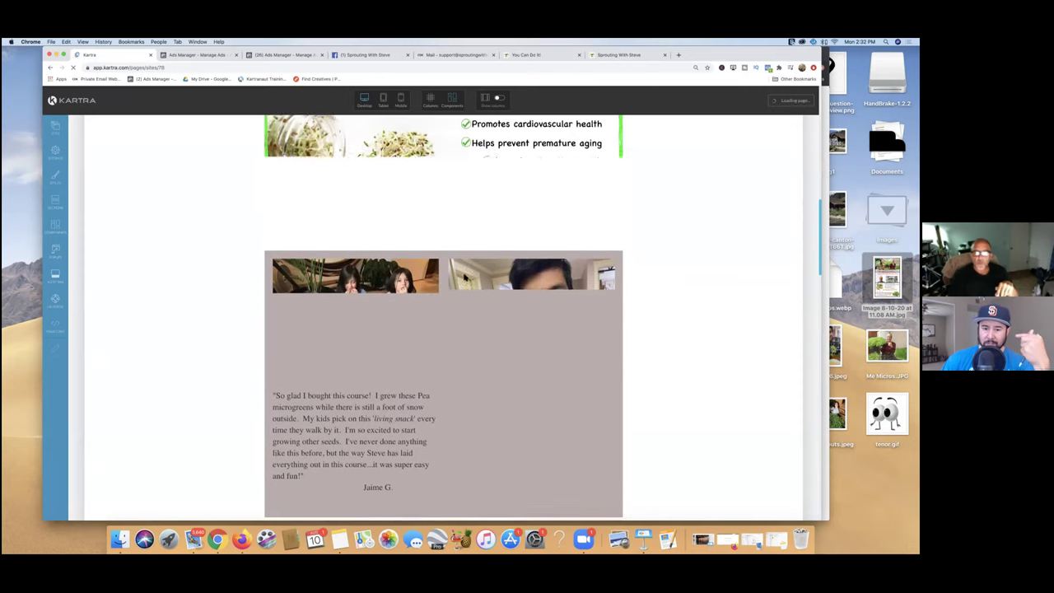
scroll(465, 278, "up", 8)
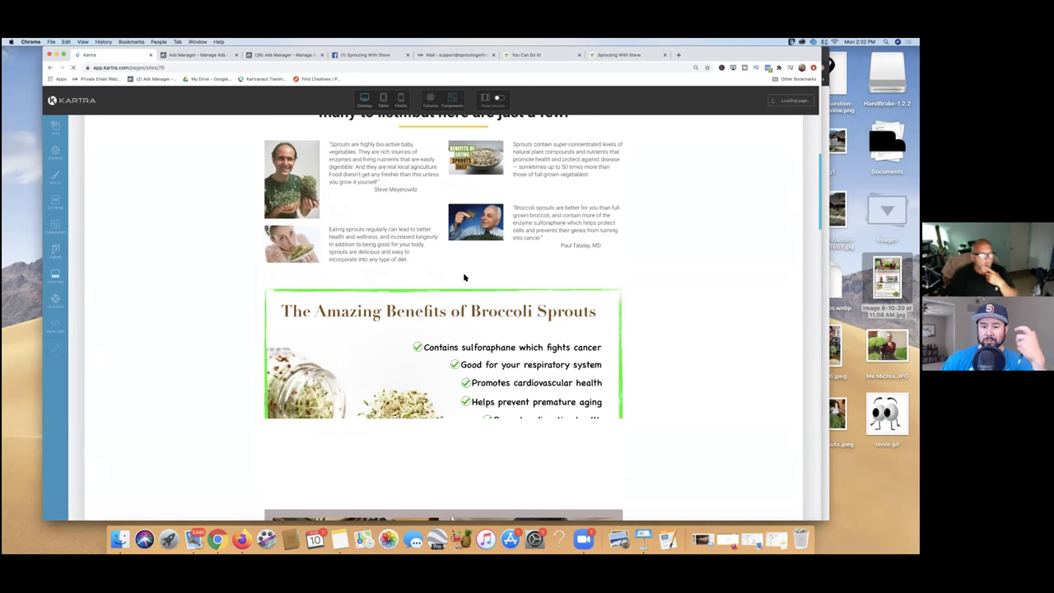
scroll(464, 278, "up", 3)
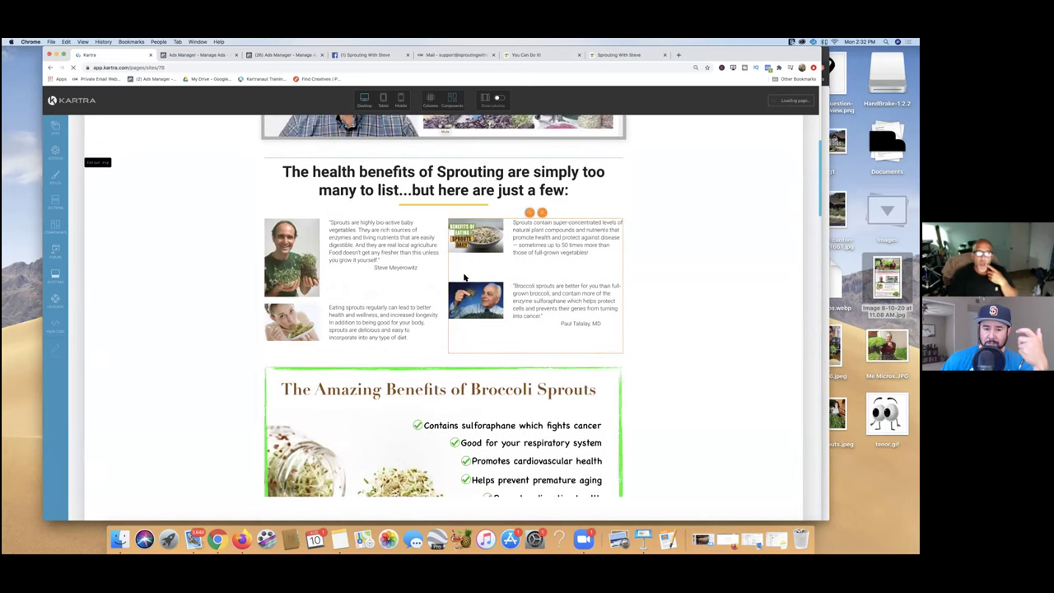
scroll(464, 277, "up", 2)
scroll(463, 278, "up", 4)
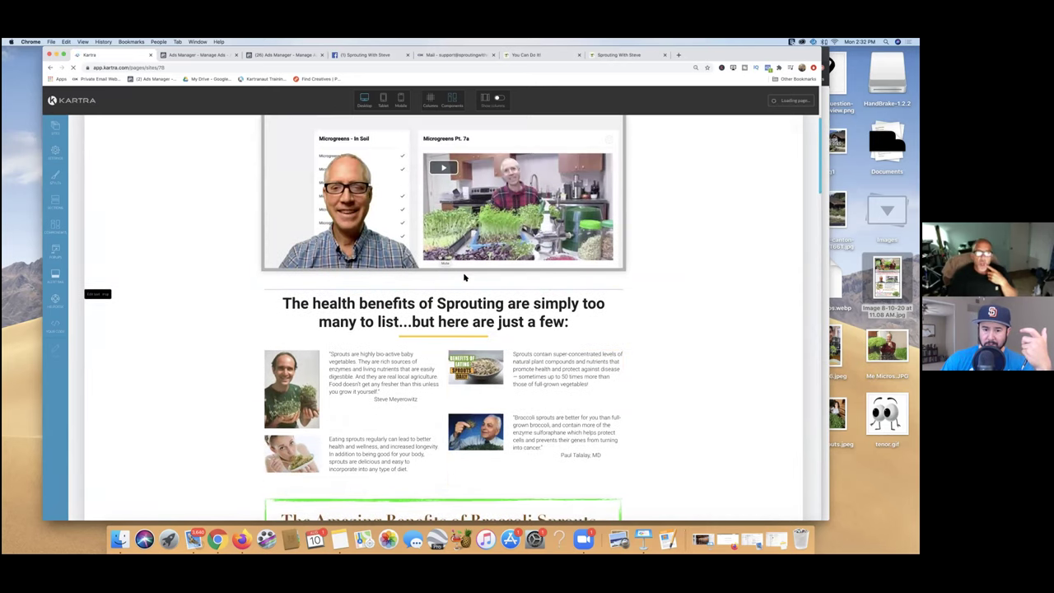
scroll(465, 277, "up", 5)
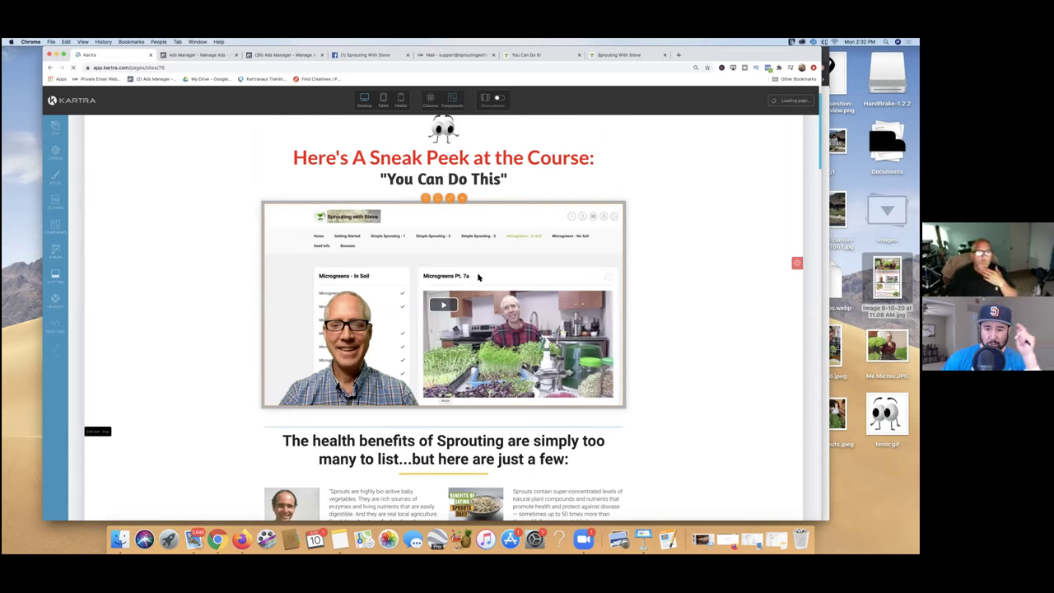
scroll(478, 277, "down", 1)
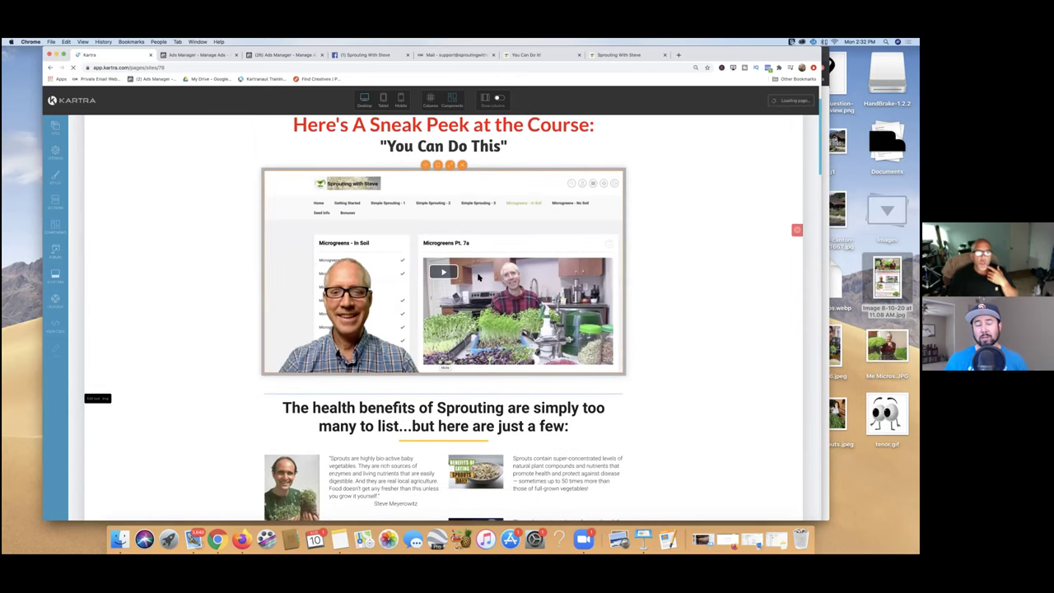
scroll(477, 278, "down", 1)
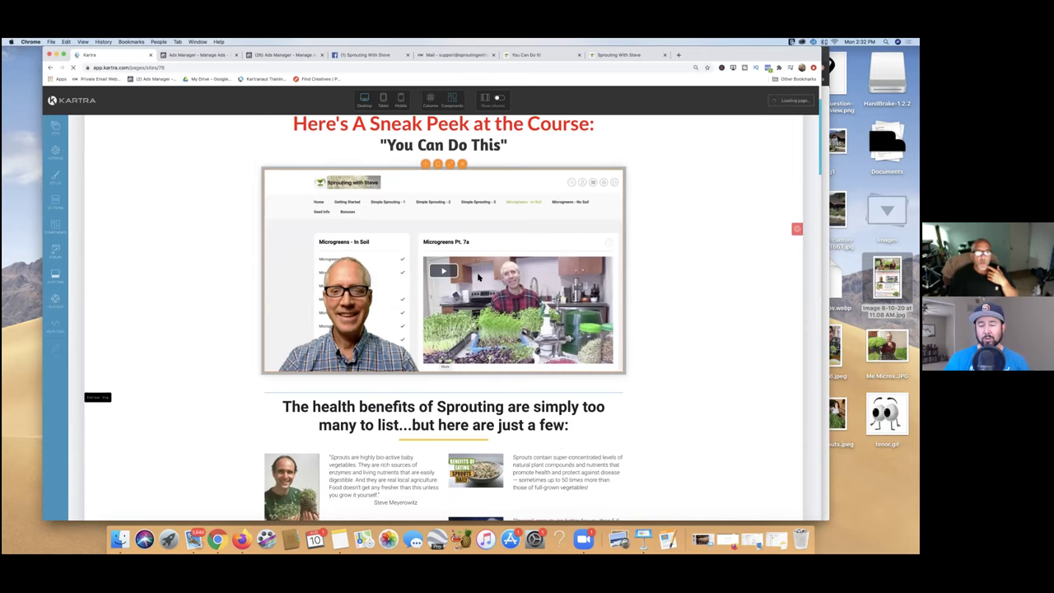
scroll(478, 277, "up", 3)
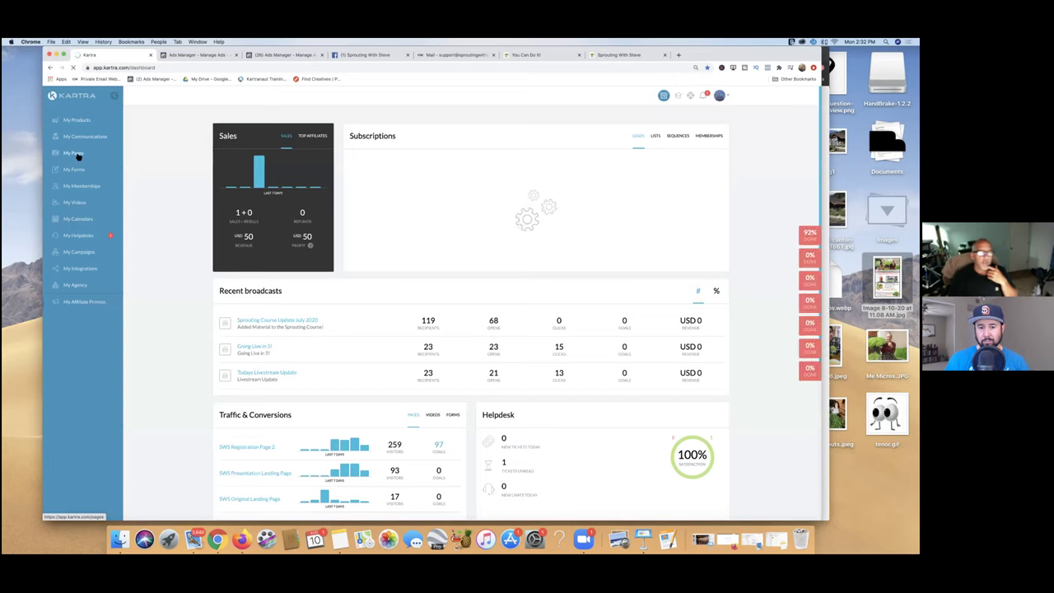
Return to the full list of Kartra pages and open the SWS Original Landing Page in the page editor
left_click(74, 154)
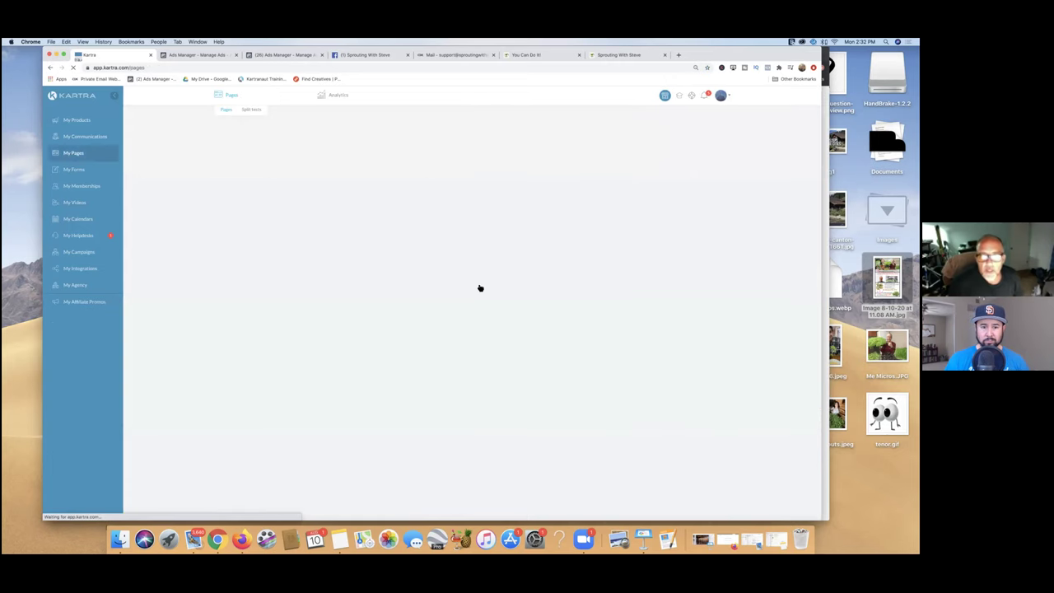
scroll(594, 246, "down", 1)
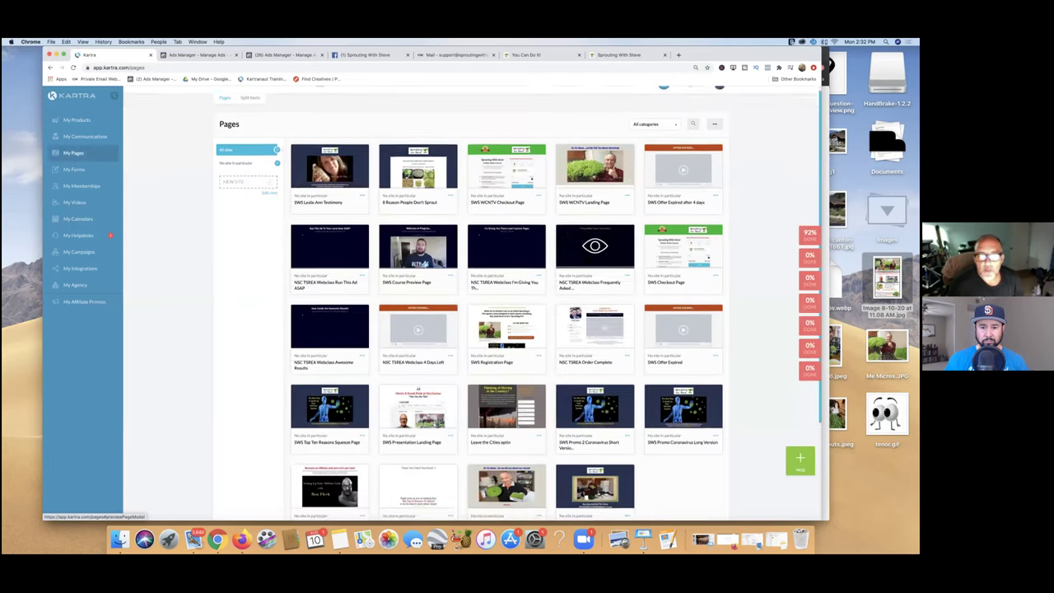
scroll(595, 245, "down", 3)
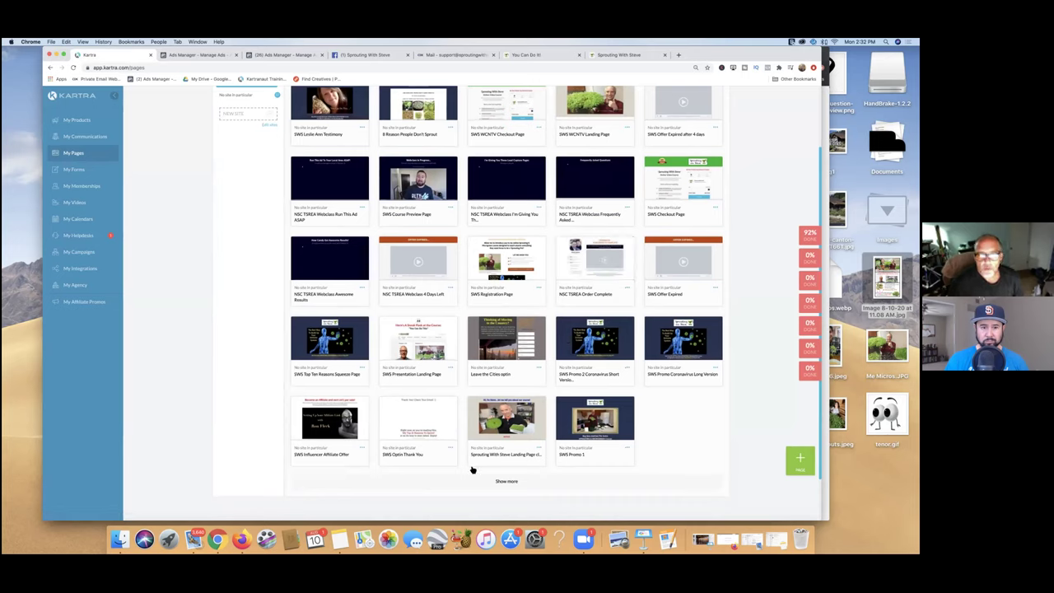
left_click(498, 482)
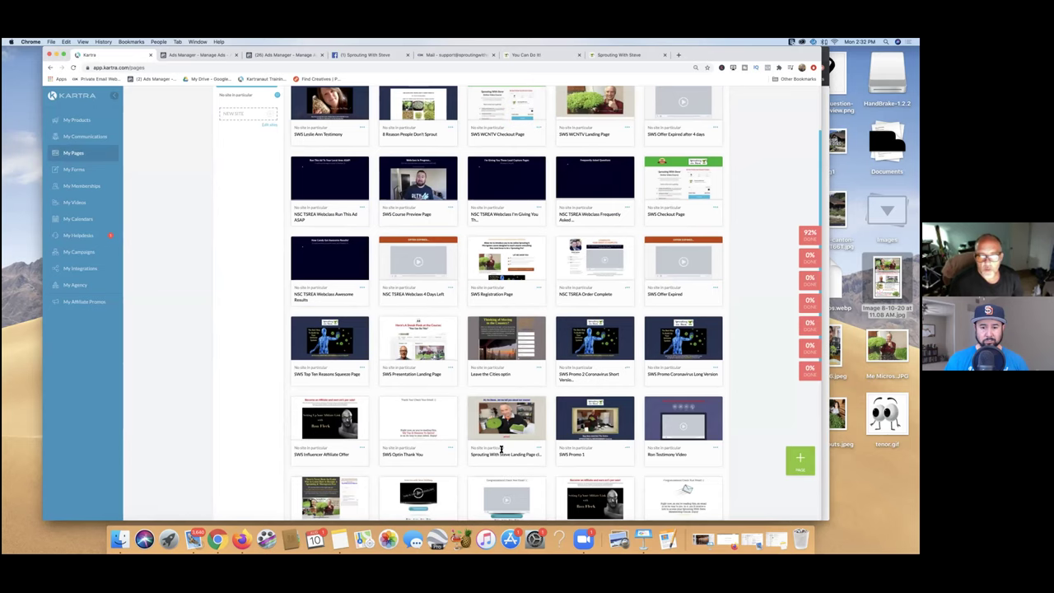
scroll(501, 449, "down", 5)
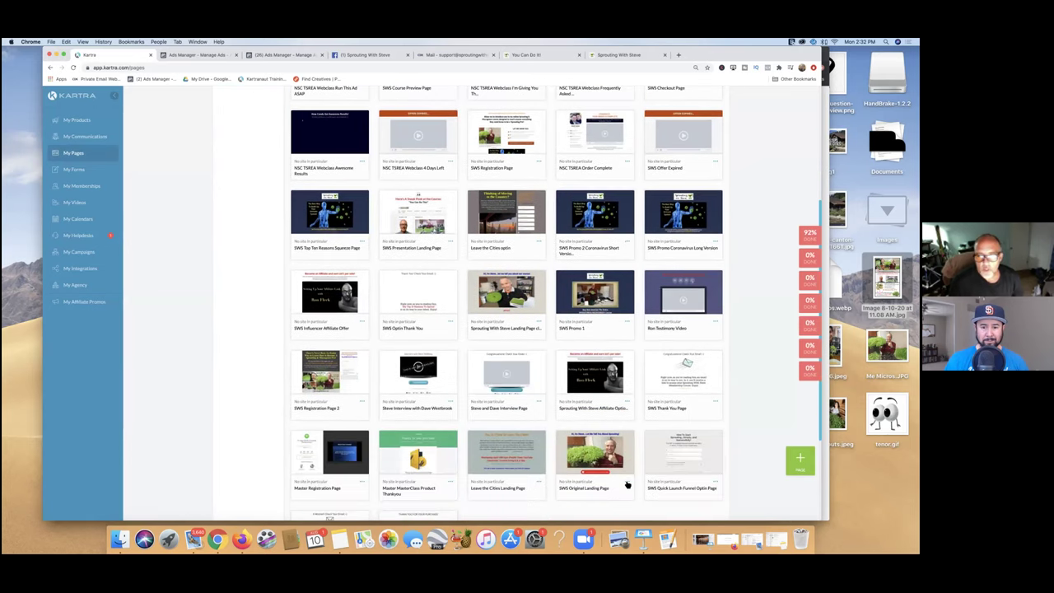
left_click(627, 485)
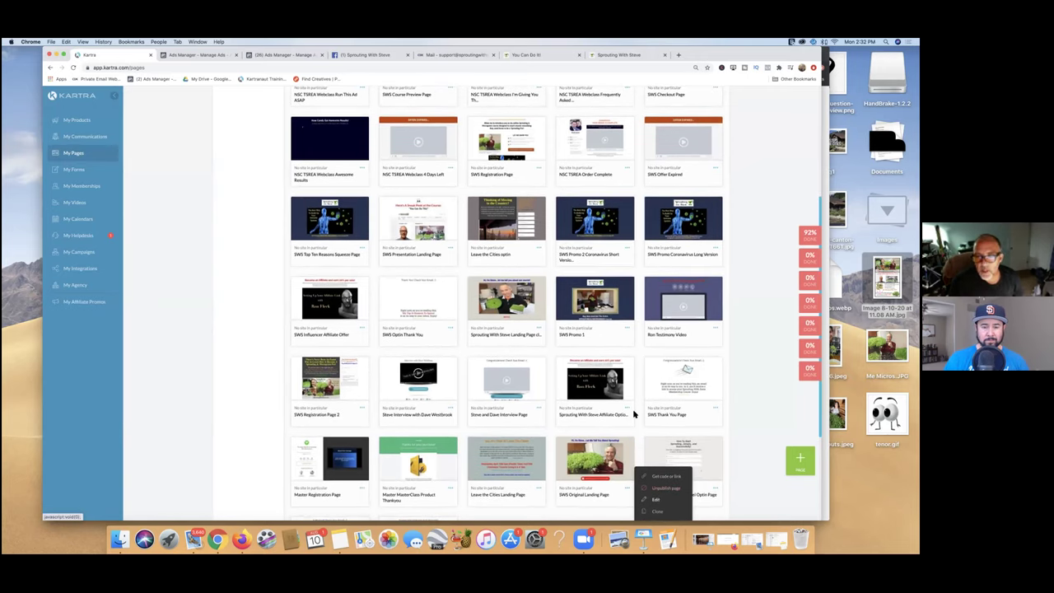
left_click(656, 499)
left_click(528, 112)
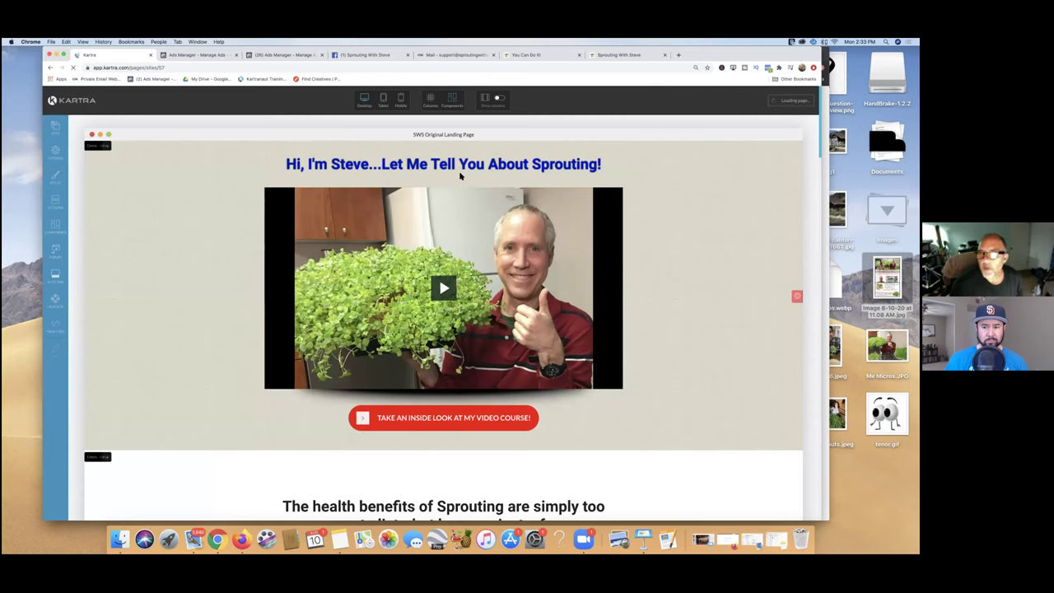
Review the SWS Original Landing Page from the introduction video down to the course purchase offer, guarantee and sneak peek video
scroll(460, 173, "down", 2)
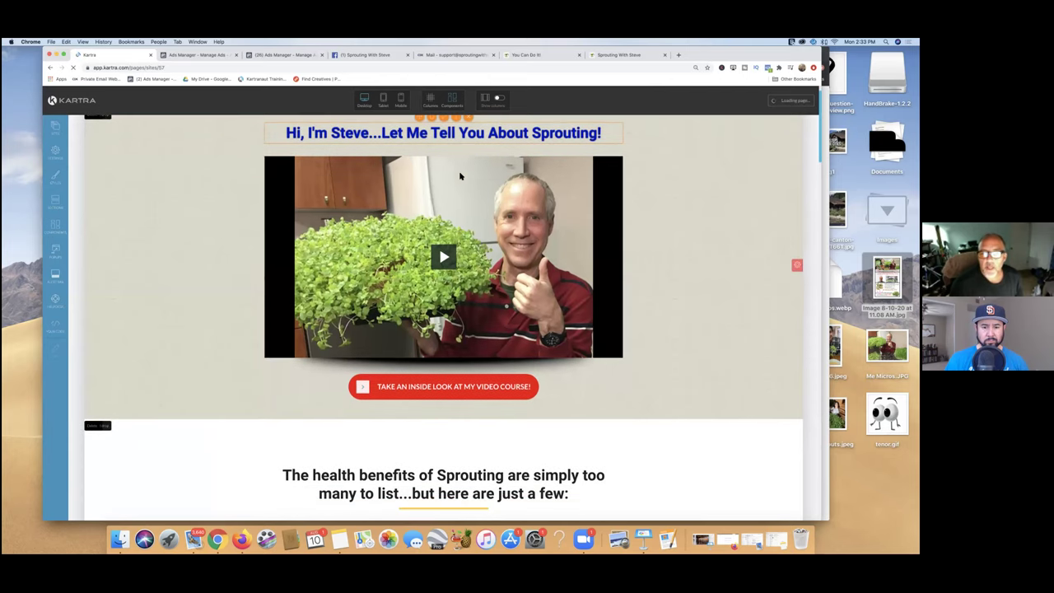
scroll(387, 379, "down", 1)
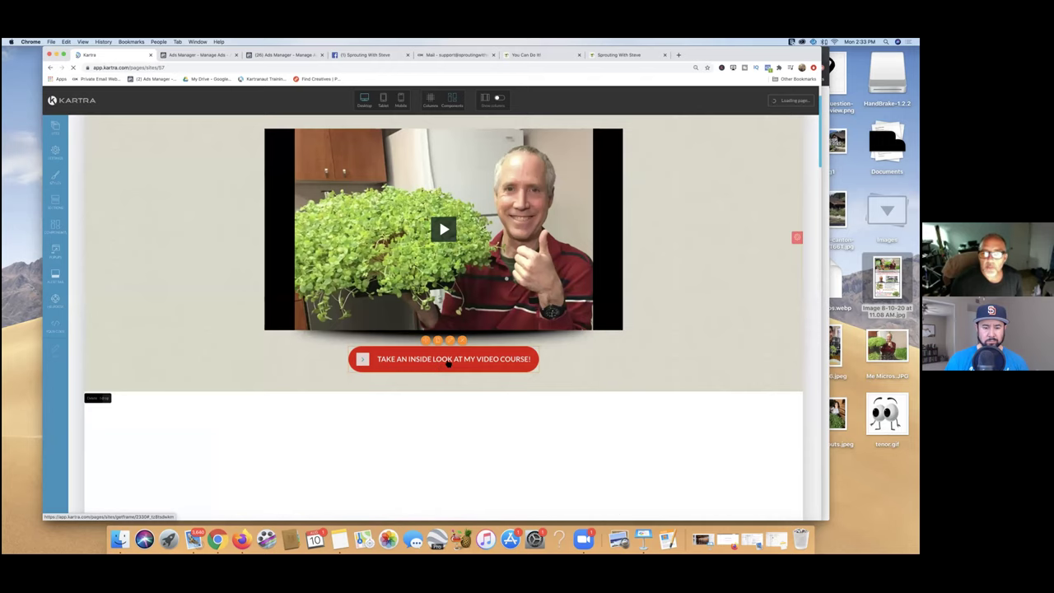
scroll(448, 363, "down", 10)
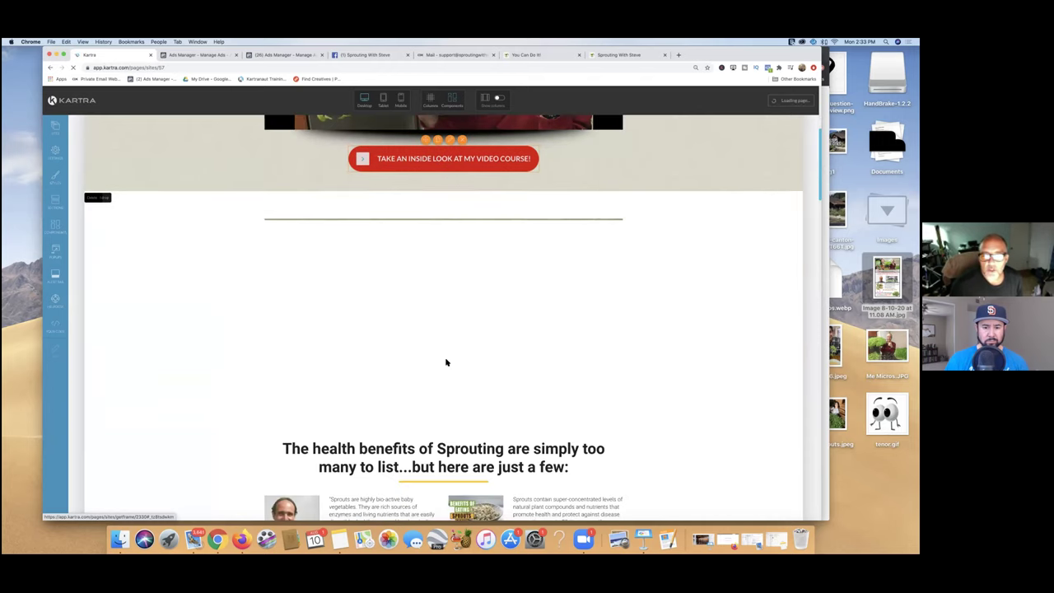
scroll(447, 362, "down", 8)
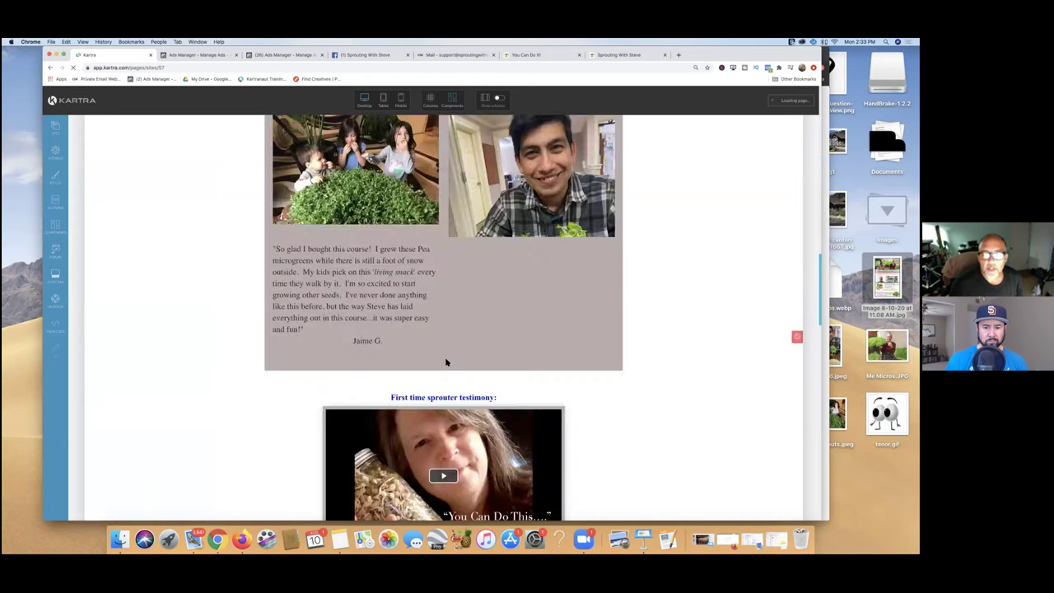
scroll(446, 363, "down", 10)
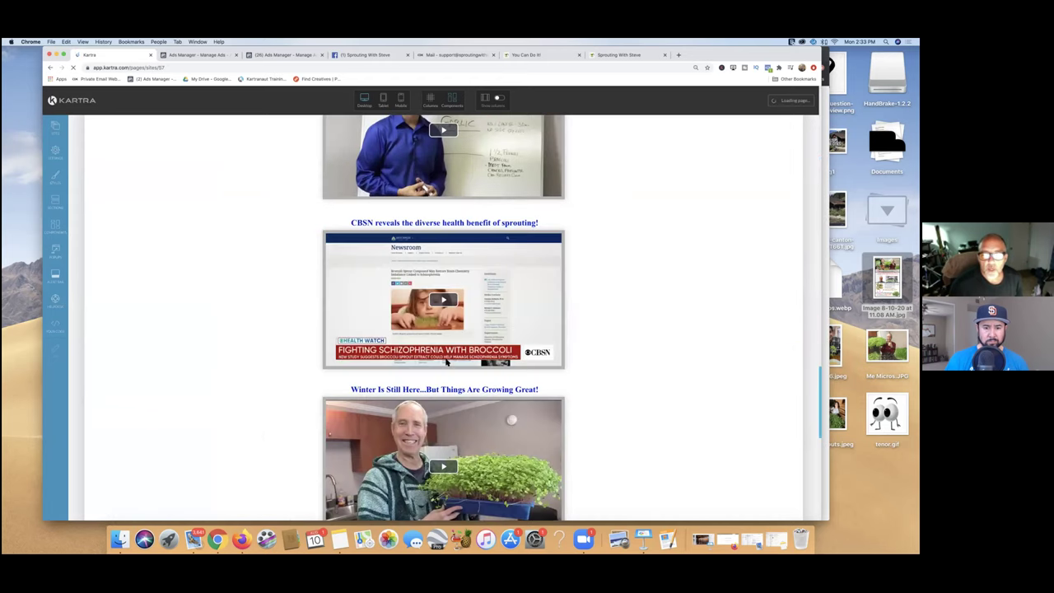
scroll(448, 362, "down", 3)
scroll(447, 363, "down", 1)
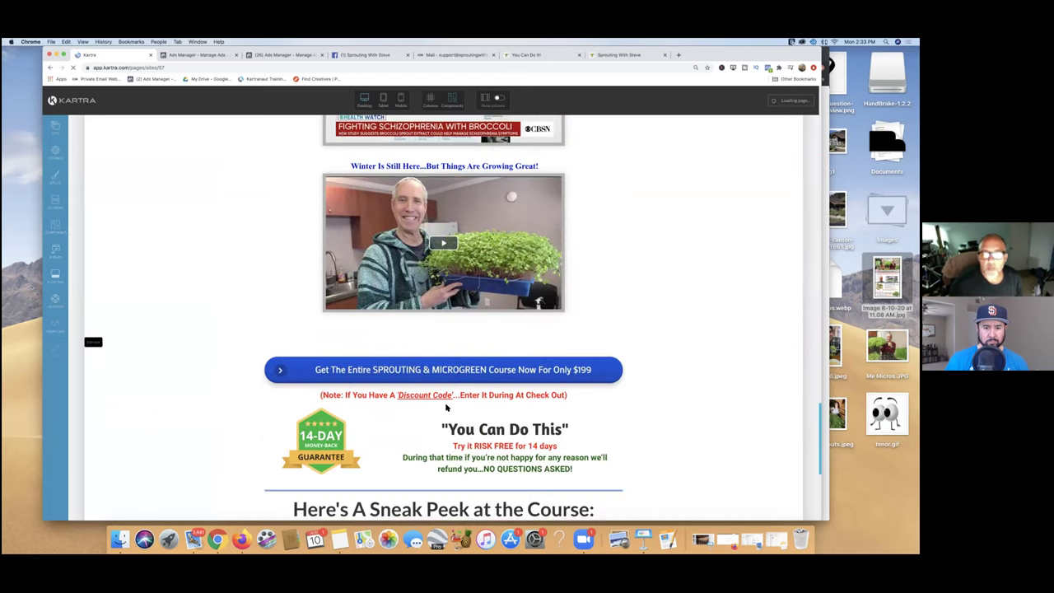
scroll(448, 408, "down", 4)
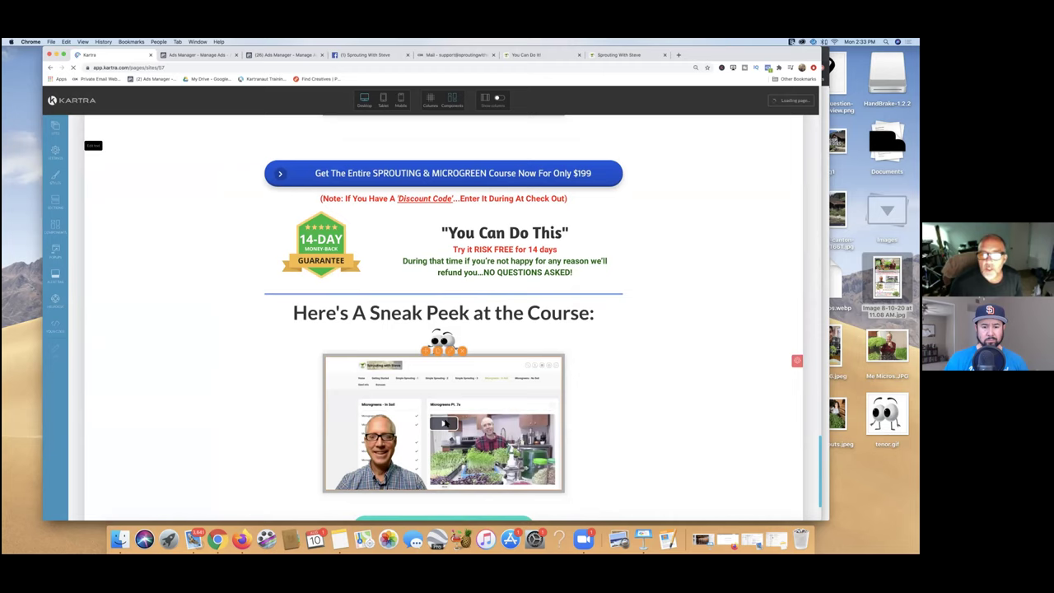
Check the end of the SWS Original Landing Page, then go back up through the health videos and benefits to the introduction video
scroll(443, 321, "down", 1)
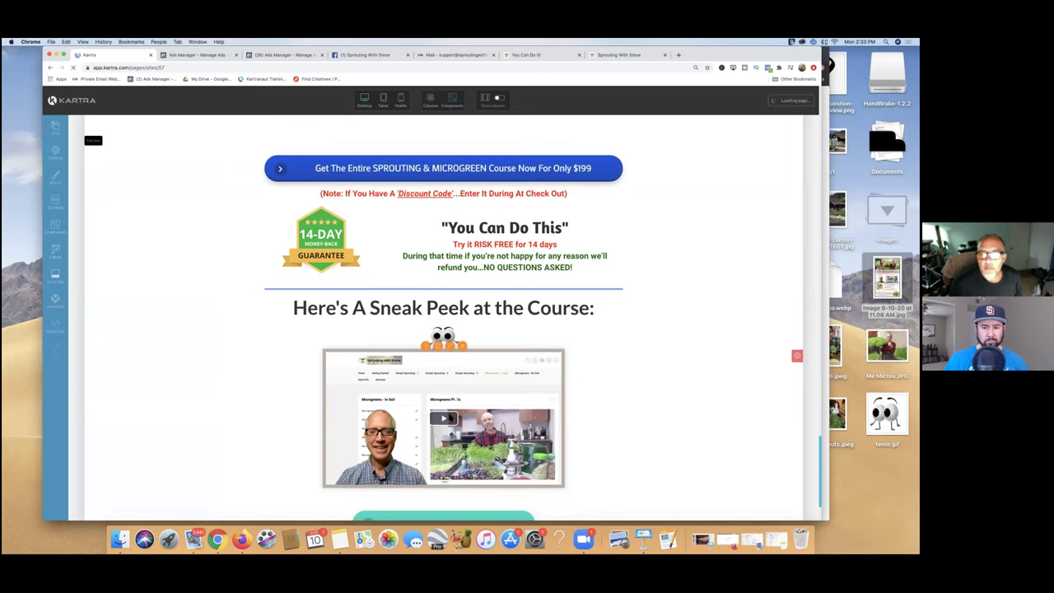
scroll(448, 416, "down", 3)
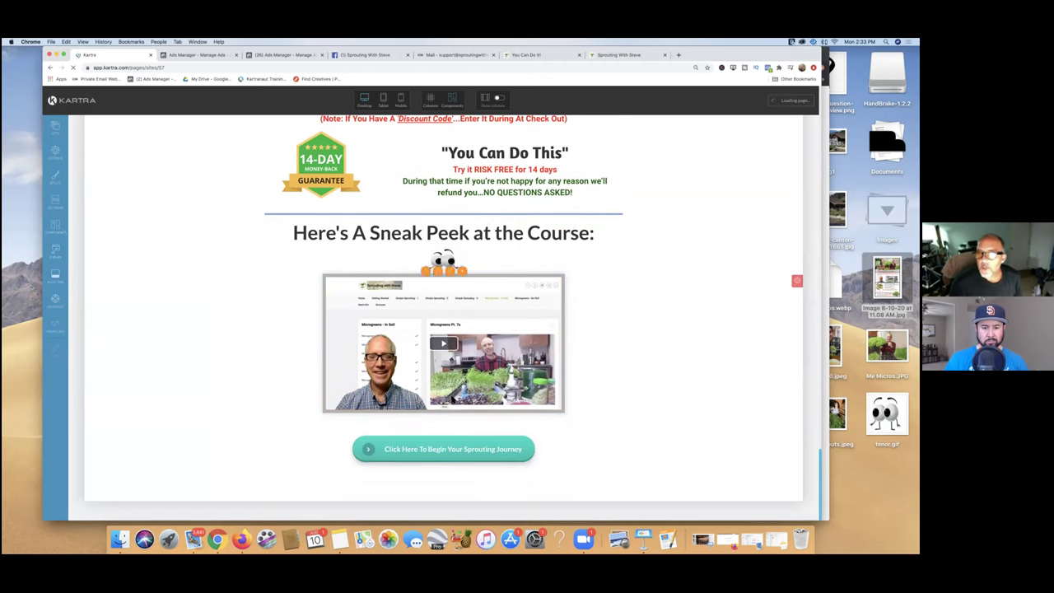
scroll(452, 397, "up", 3)
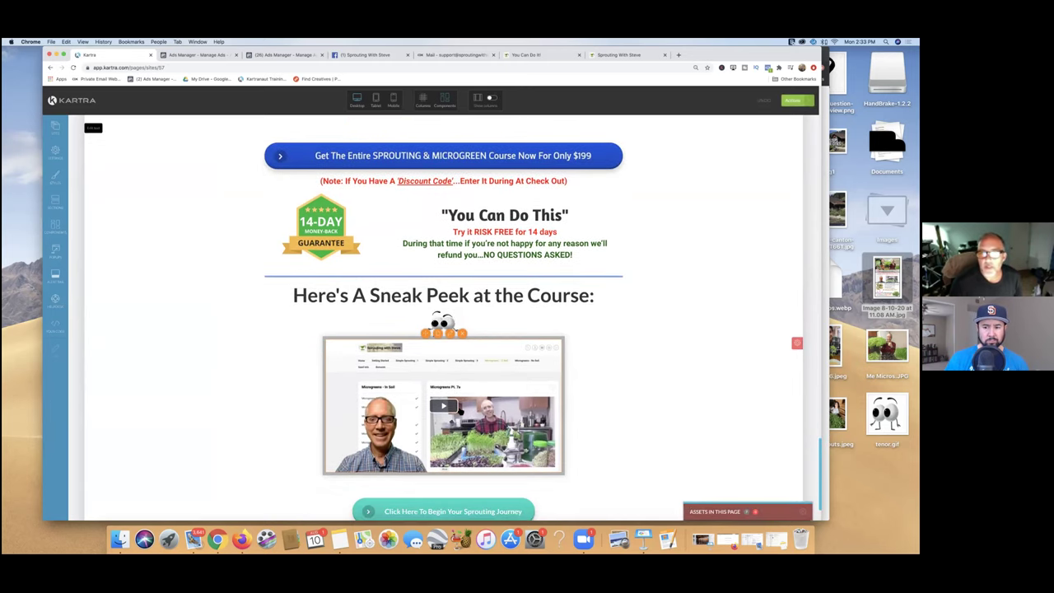
scroll(460, 409, "up", 8)
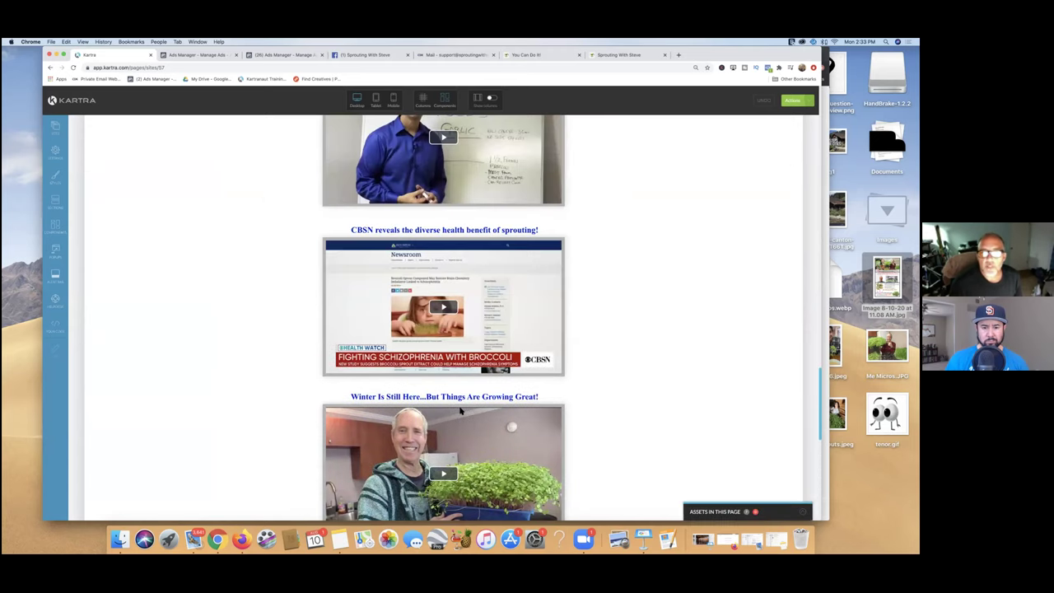
scroll(460, 409, "up", 8)
scroll(461, 410, "up", 10)
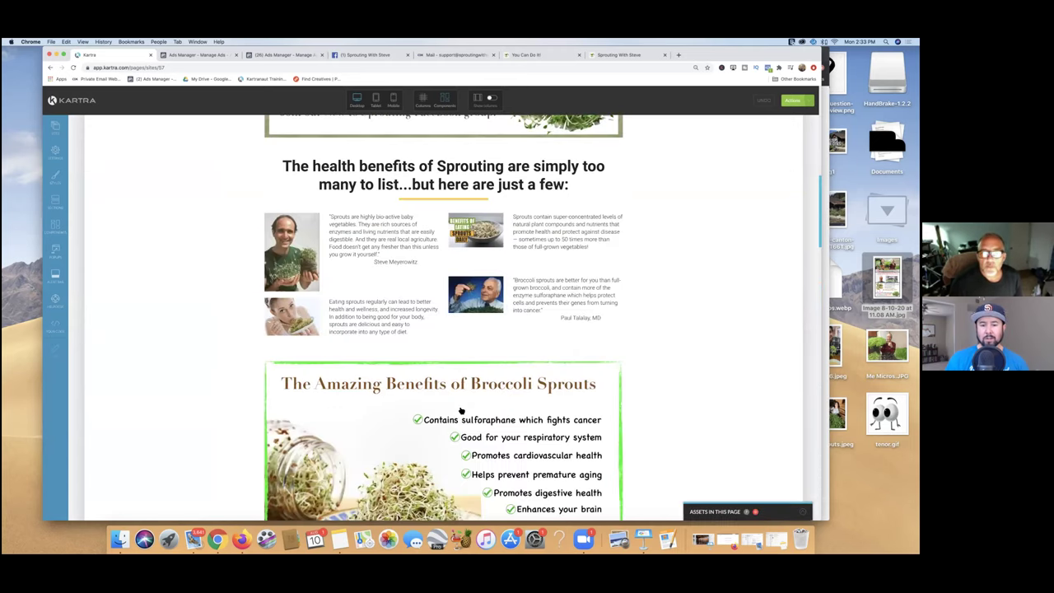
scroll(460, 409, "up", 10)
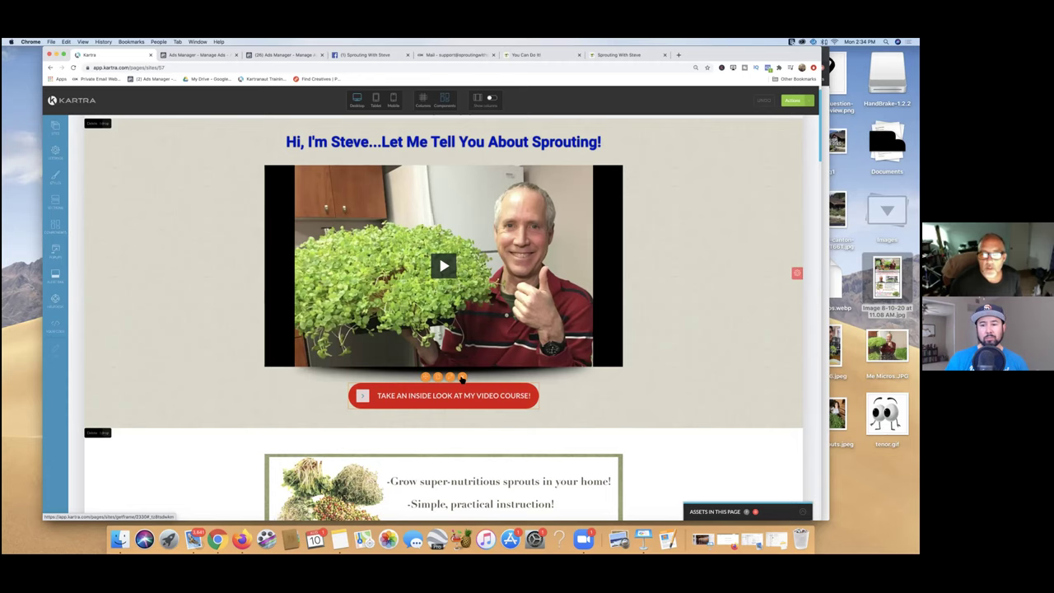
Review the original landing page from the inside-look button through the health benefits and videos to the $199 offer, guarantee and sneak peek
scroll(462, 377, "down", 2)
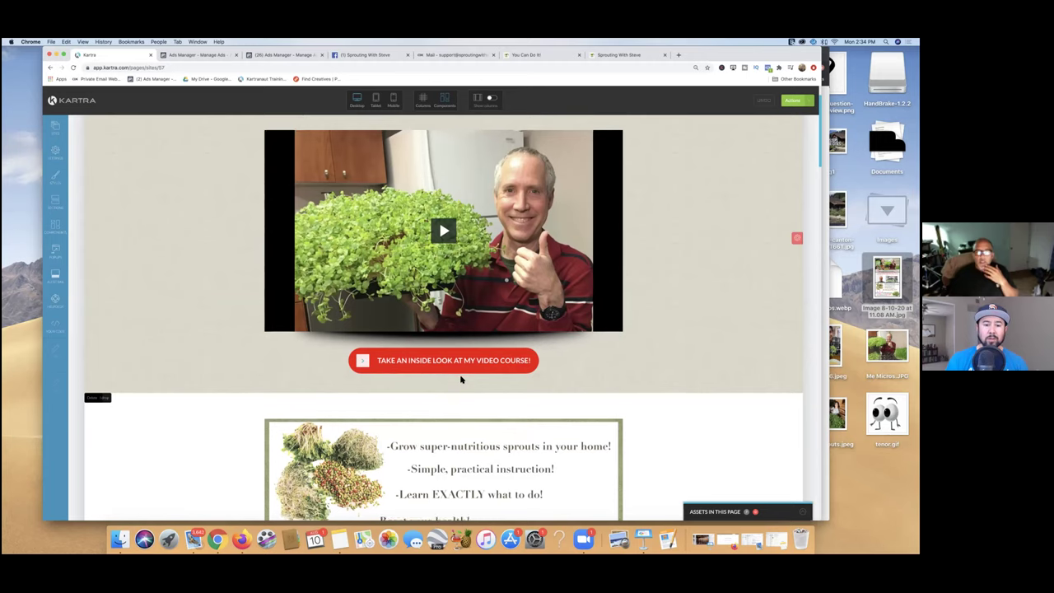
scroll(461, 379, "down", 1)
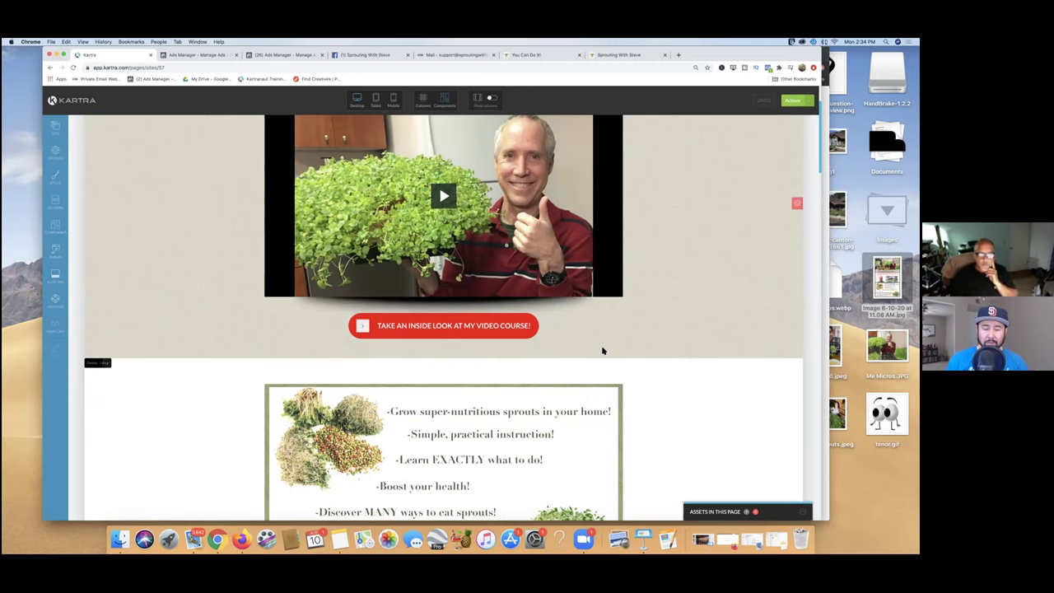
scroll(602, 351, "down", 1)
scroll(602, 351, "down", 5)
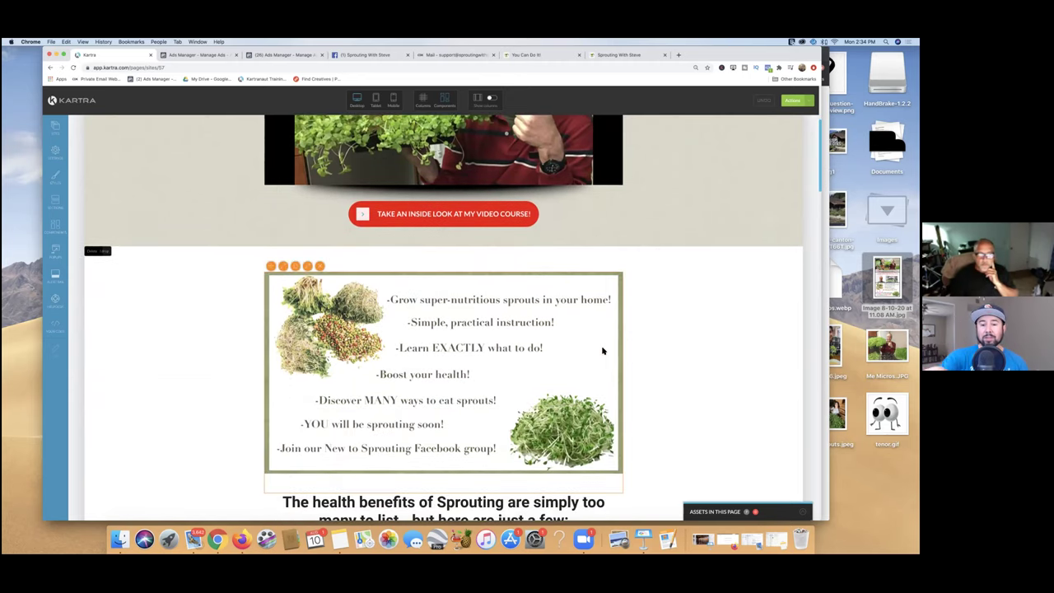
scroll(602, 349, "down", 2)
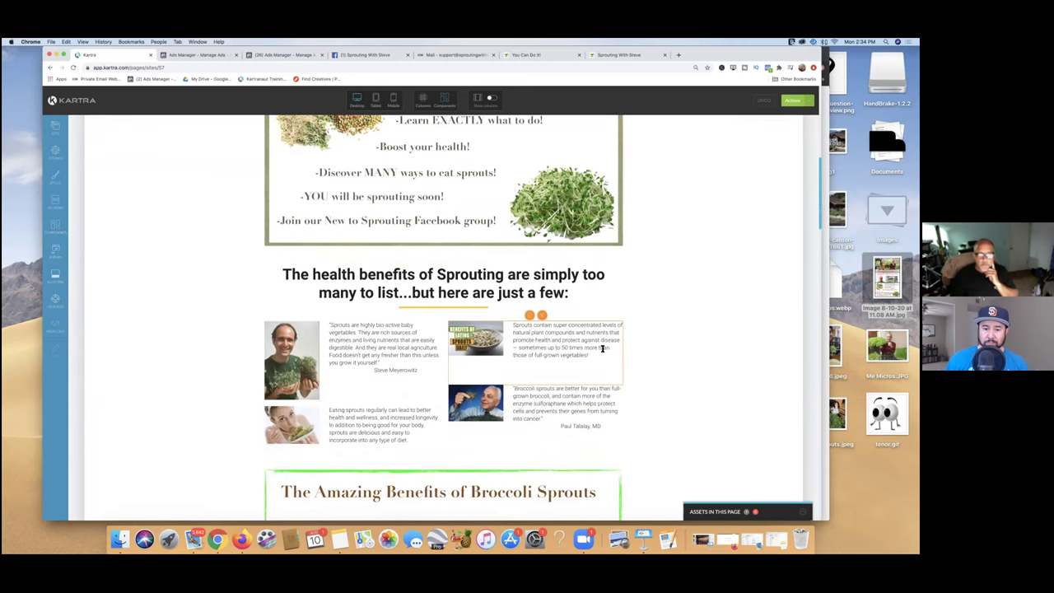
scroll(602, 349, "down", 4)
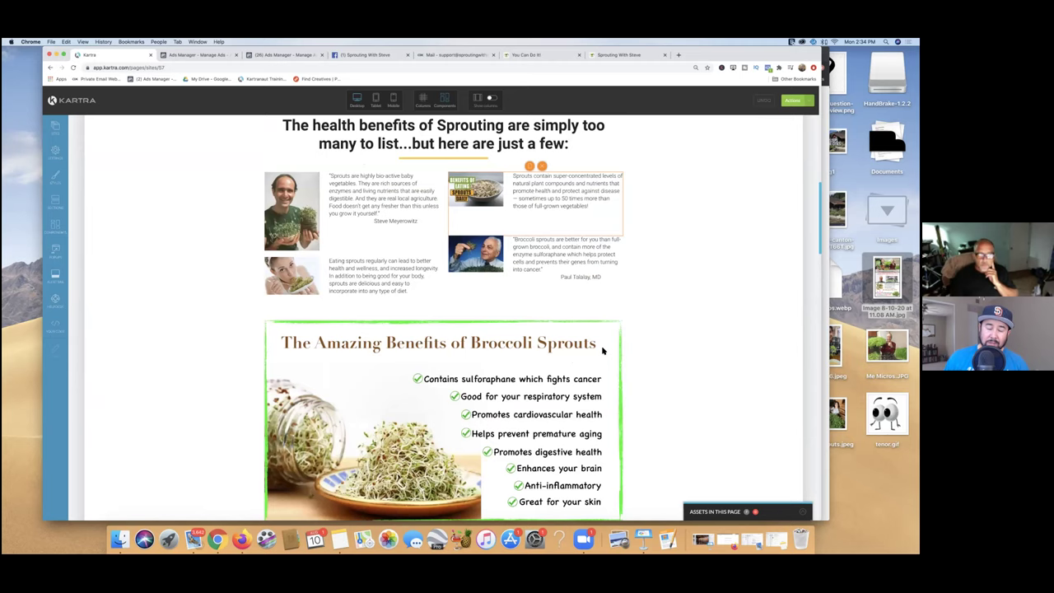
scroll(602, 351, "down", 15)
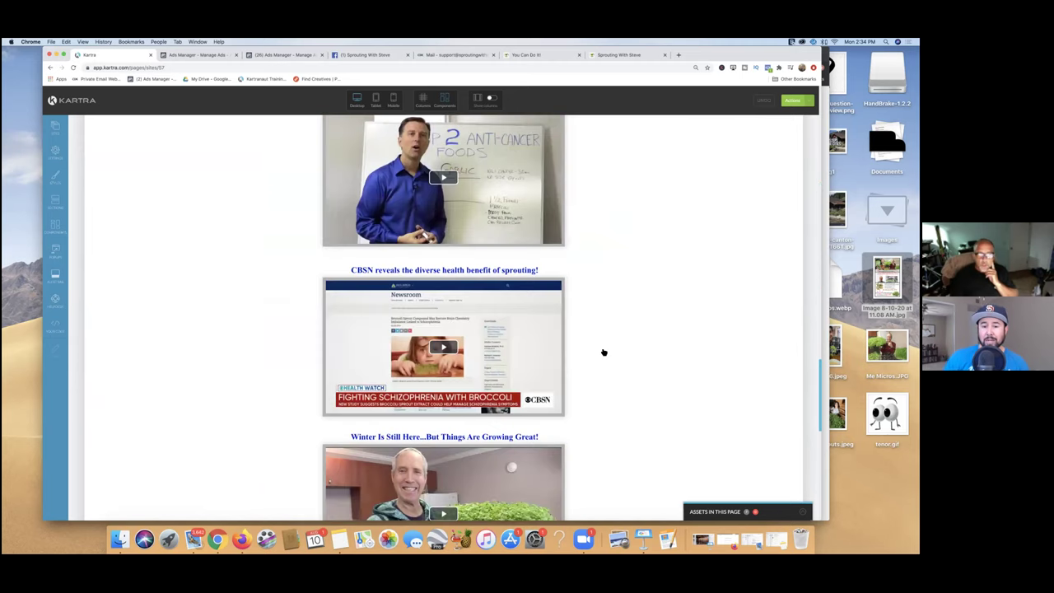
scroll(604, 352, "down", 7)
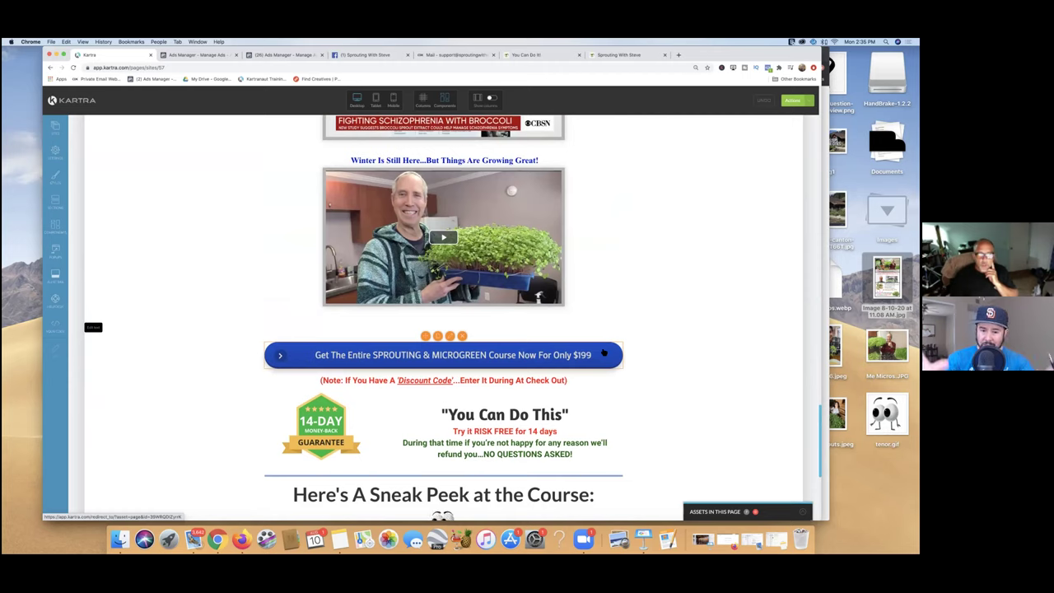
scroll(604, 353, "down", 1)
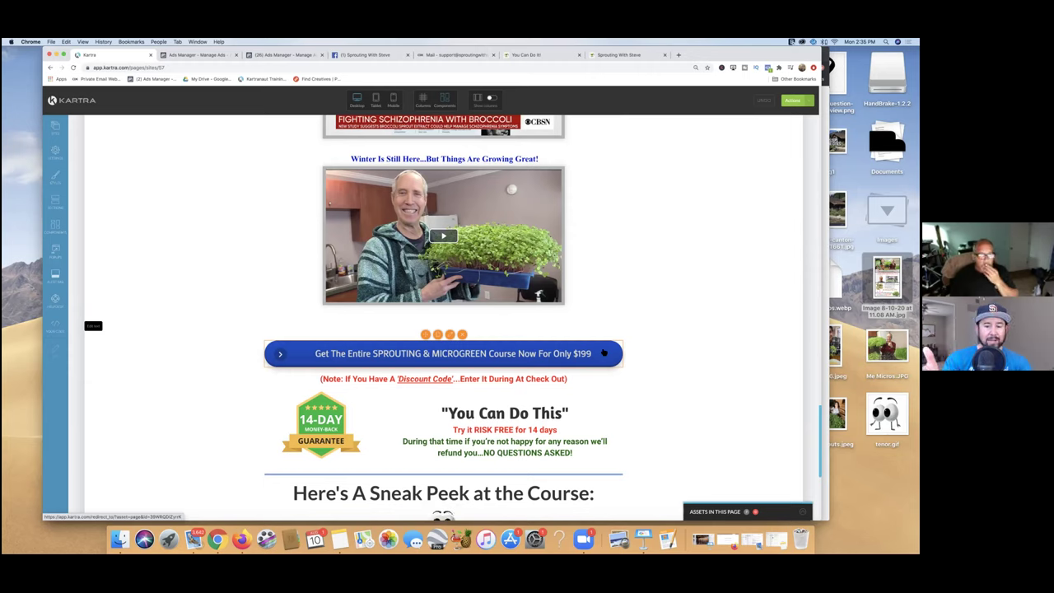
scroll(603, 352, "up", 1)
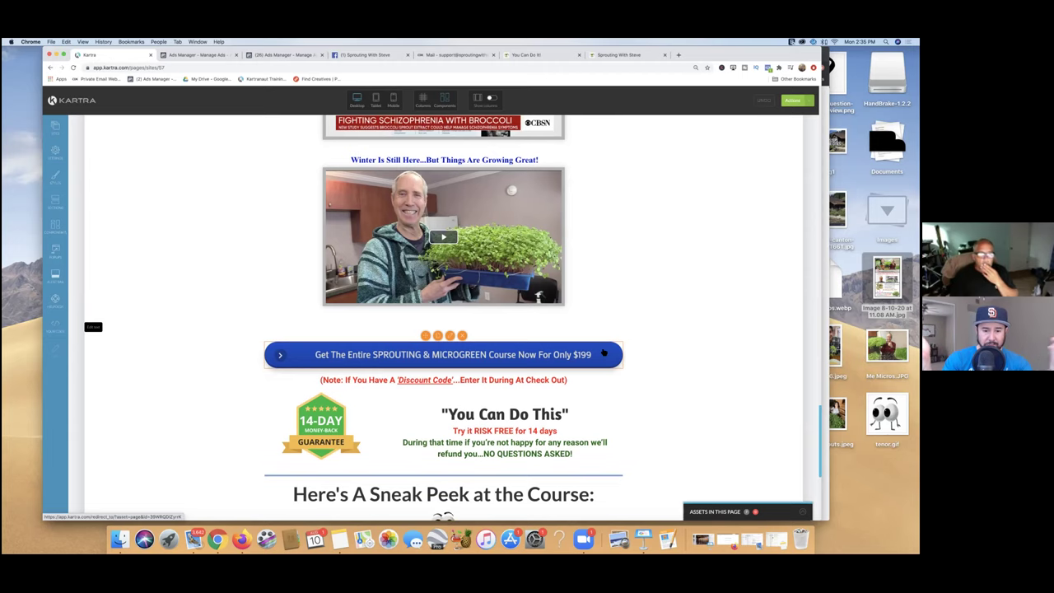
scroll(603, 352, "down", 5)
scroll(602, 351, "down", 2)
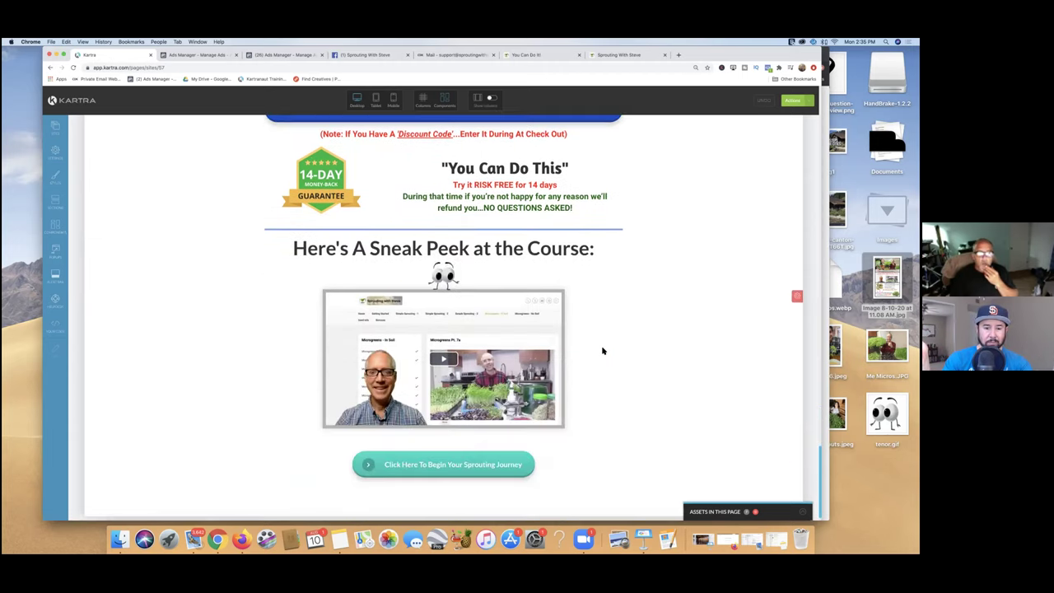
Go back up the original landing page from the sneak peek, examining the expert videos, customer testimonial and broccoli sprout benefits up to the headline
scroll(603, 351, "up", 2)
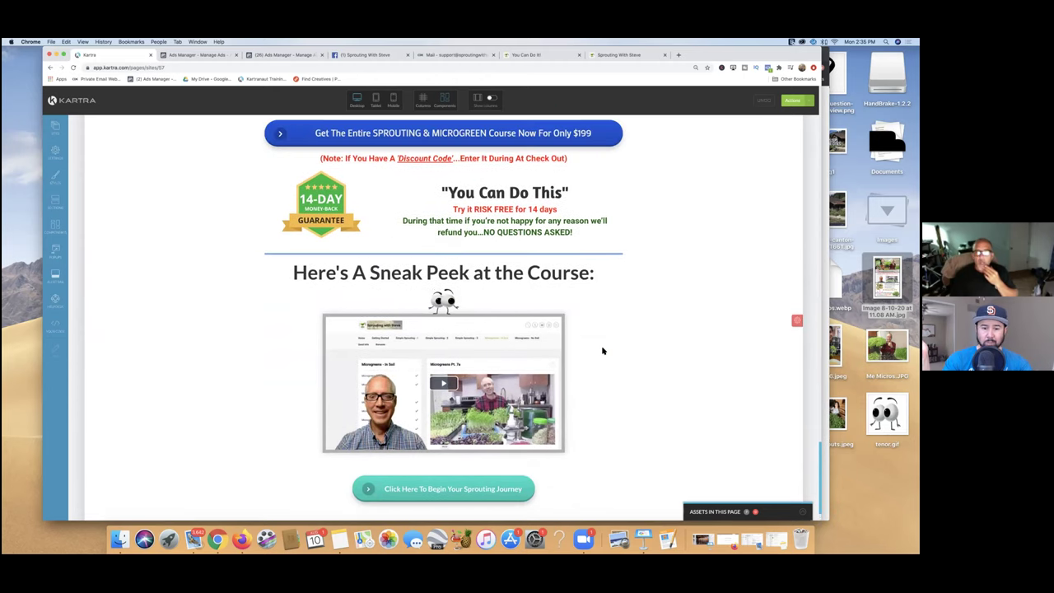
scroll(603, 351, "up", 10)
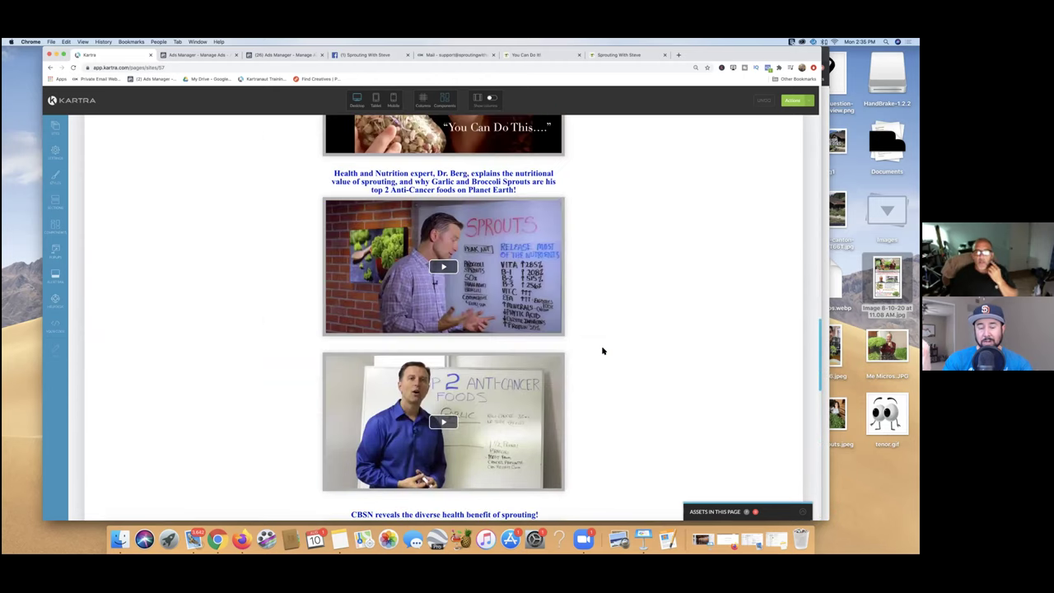
scroll(603, 351, "up", 4)
scroll(603, 351, "up", 4)
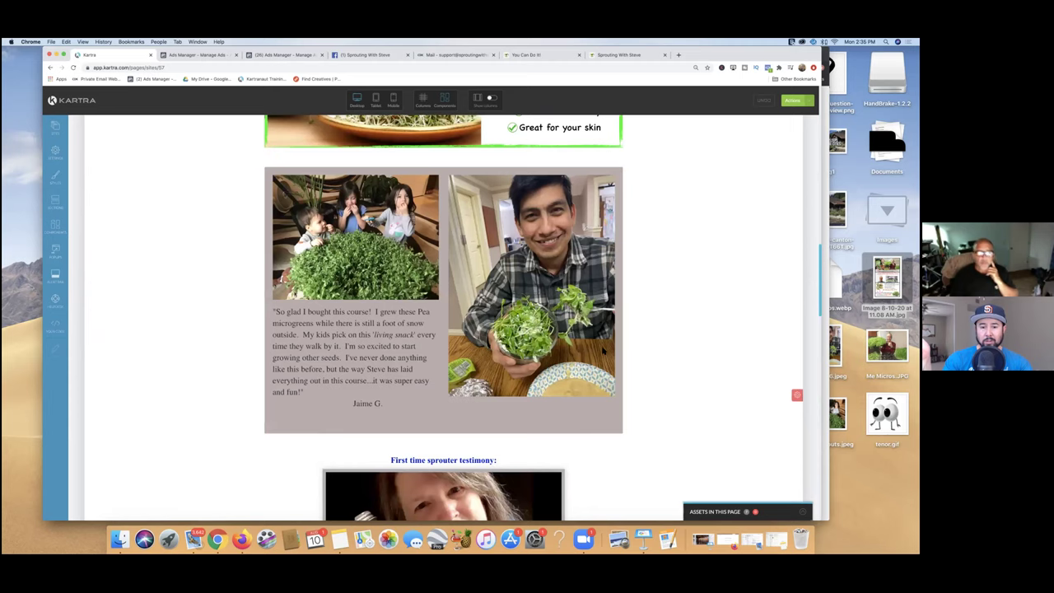
scroll(603, 351, "up", 4)
scroll(603, 351, "up", 4)
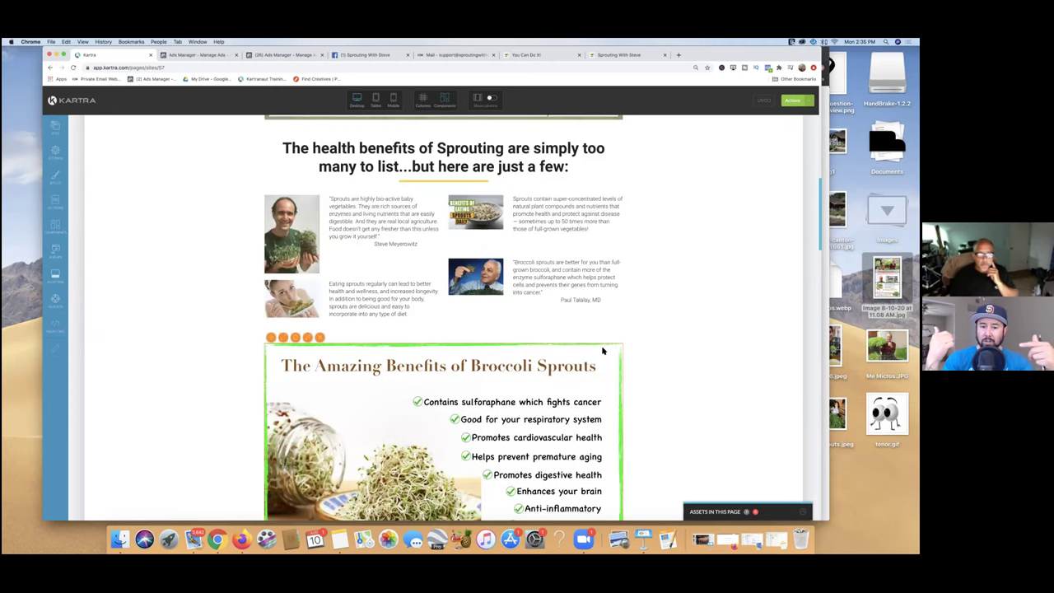
scroll(603, 351, "up", 4)
scroll(603, 351, "up", 1)
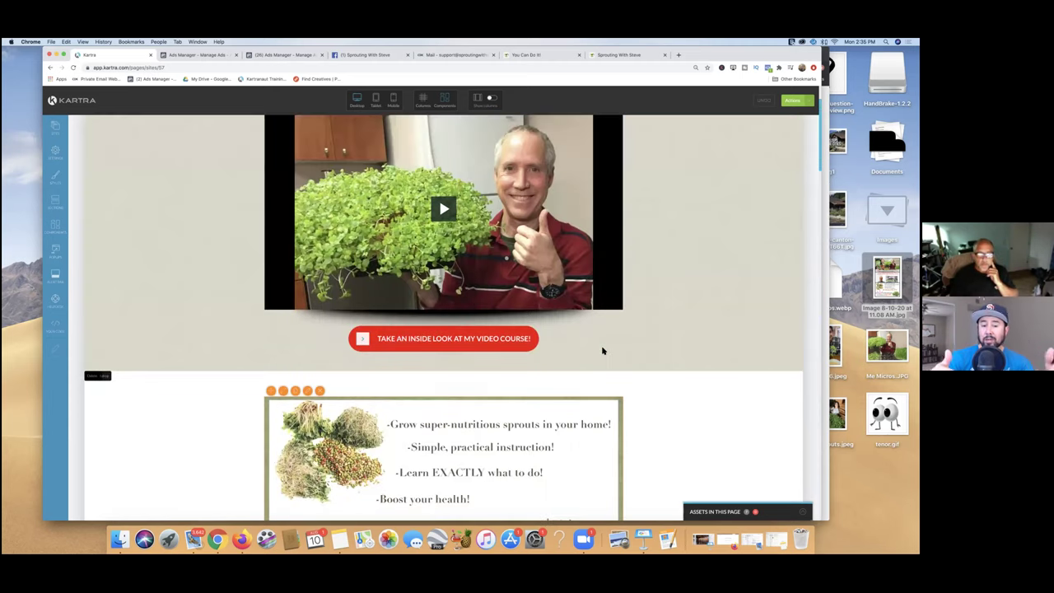
scroll(603, 351, "up", 2)
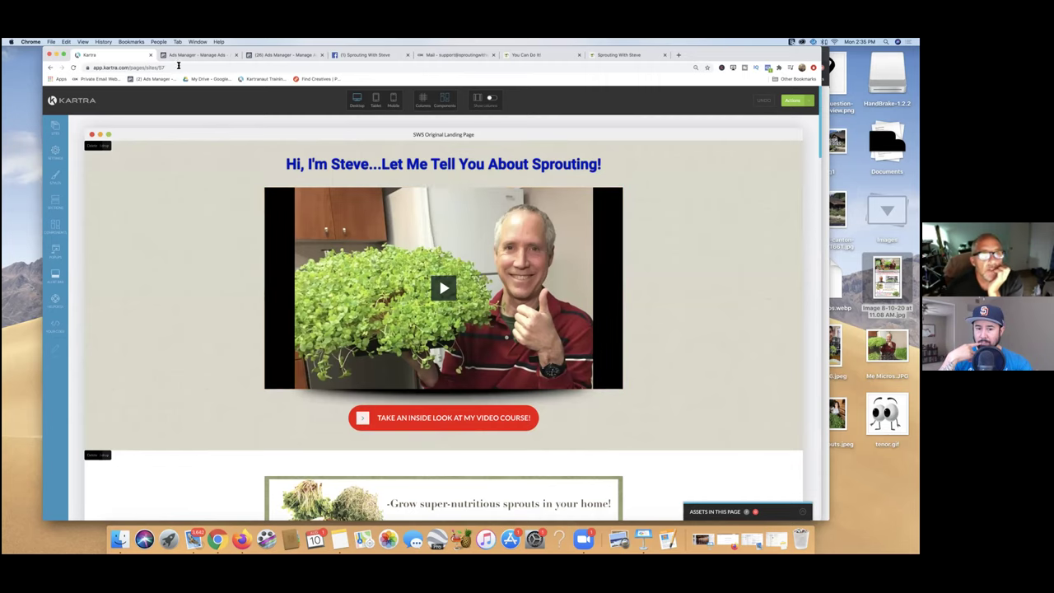
Open the Kartra dashboard and examine its sales, subscriptions, recent broadcasts and page traffic and conversions
left_click(86, 101)
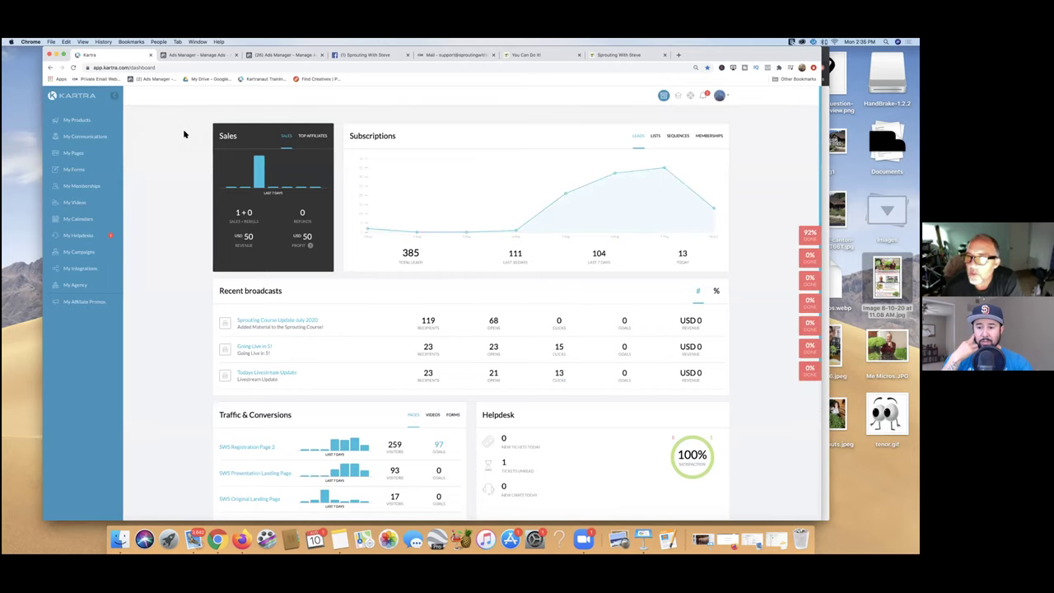
scroll(184, 133, "down", 1)
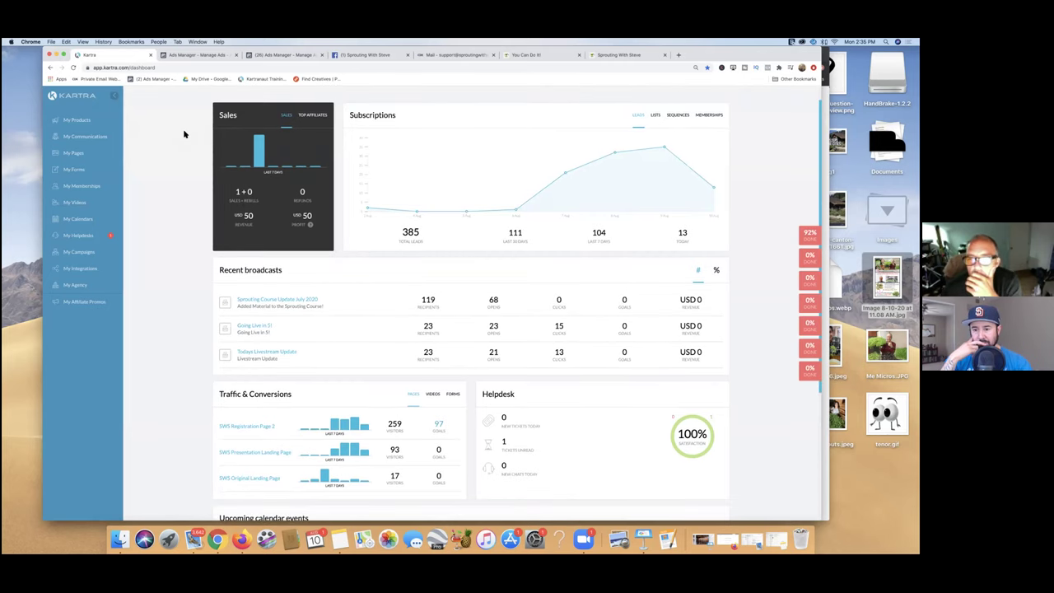
scroll(184, 133, "up", 1)
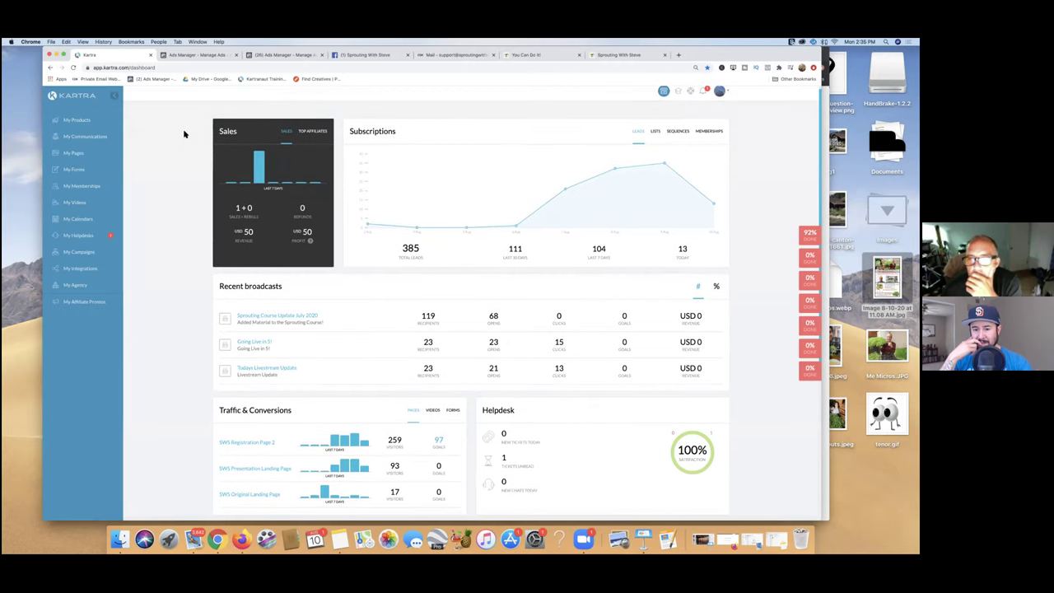
scroll(184, 133, "down", 5)
scroll(184, 133, "up", 5)
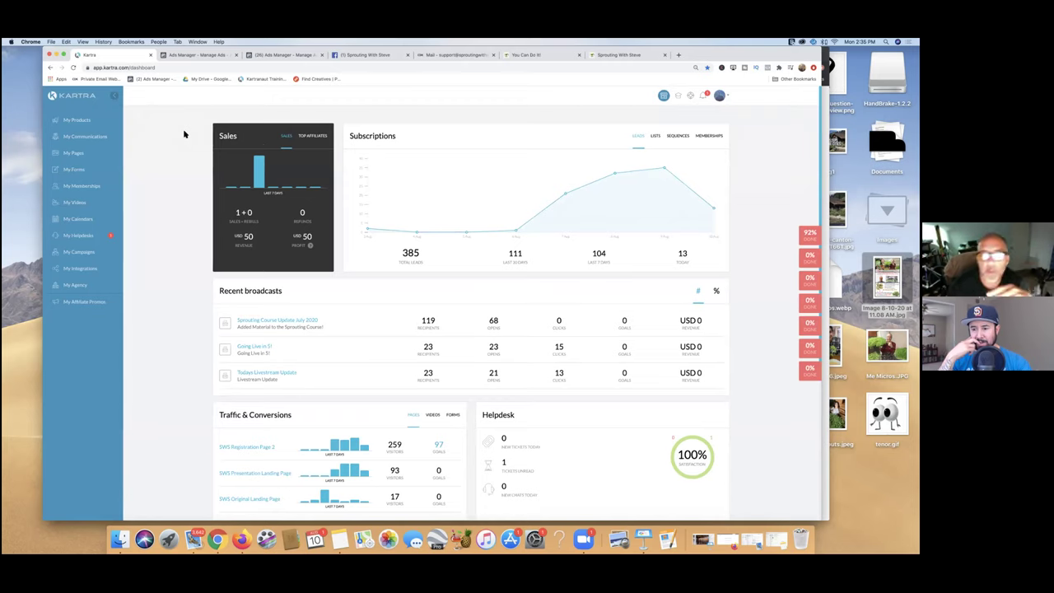
Reopen the SWS Original Landing Page in the page editor and recheck its course offer, guarantee, testimonials and introduction video
left_click(74, 152)
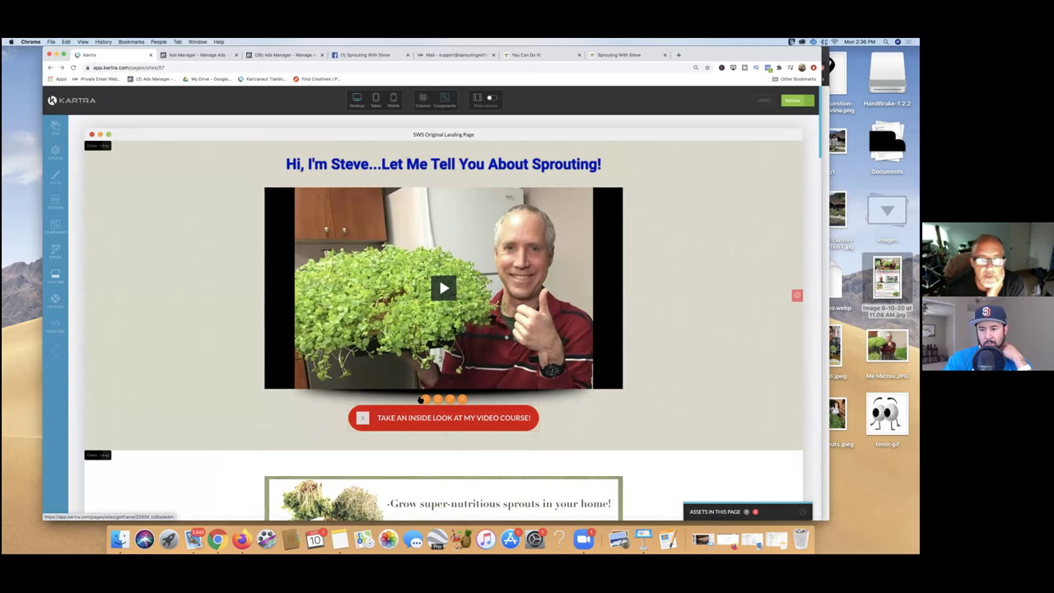
scroll(420, 400, "down", 5)
scroll(420, 400, "down", 15)
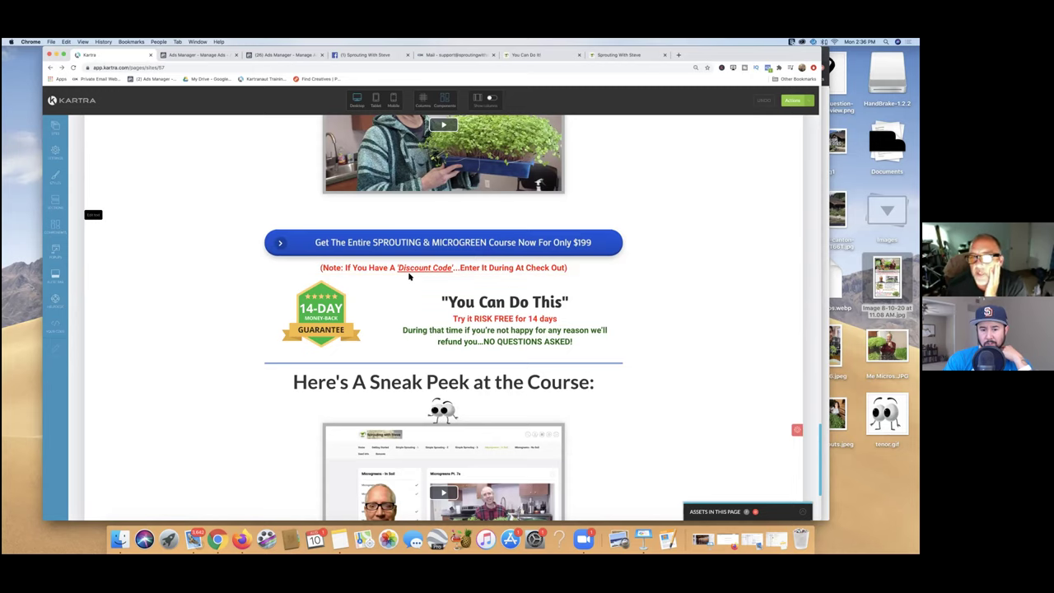
scroll(409, 277, "up", 10)
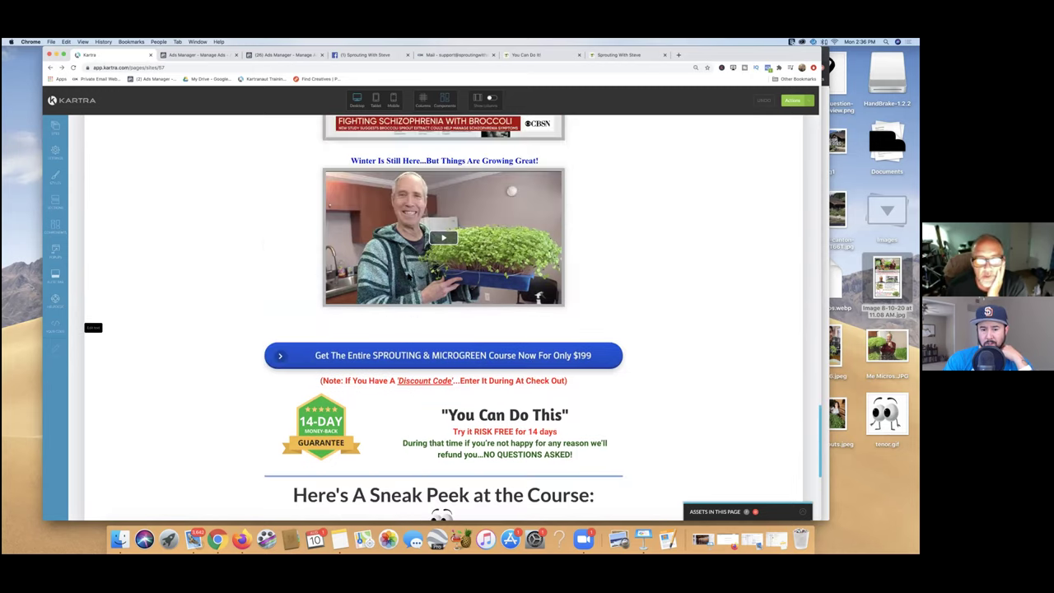
scroll(408, 276, "up", 4)
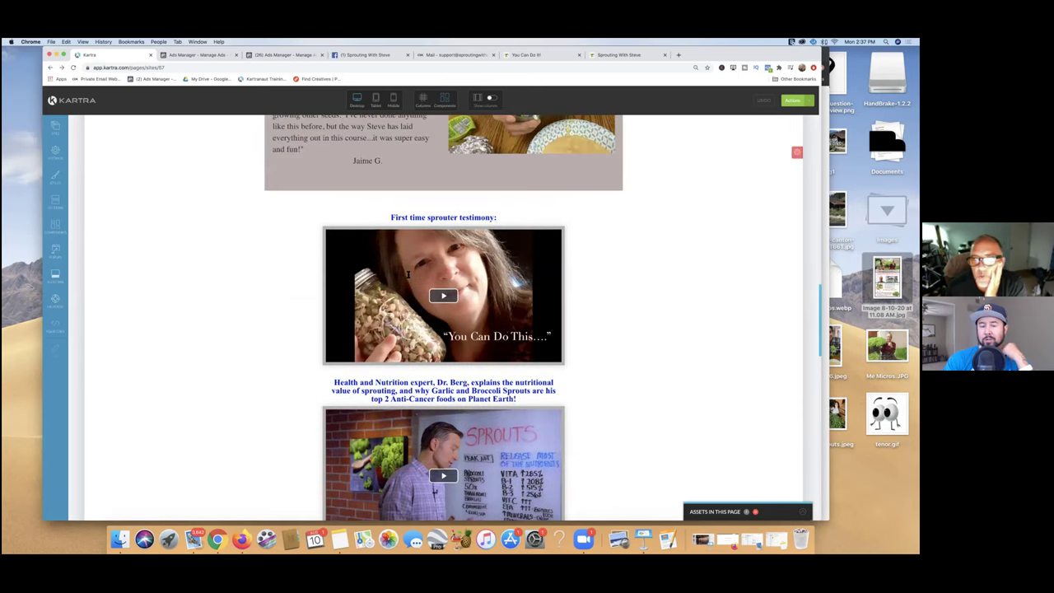
scroll(408, 277, "up", 5)
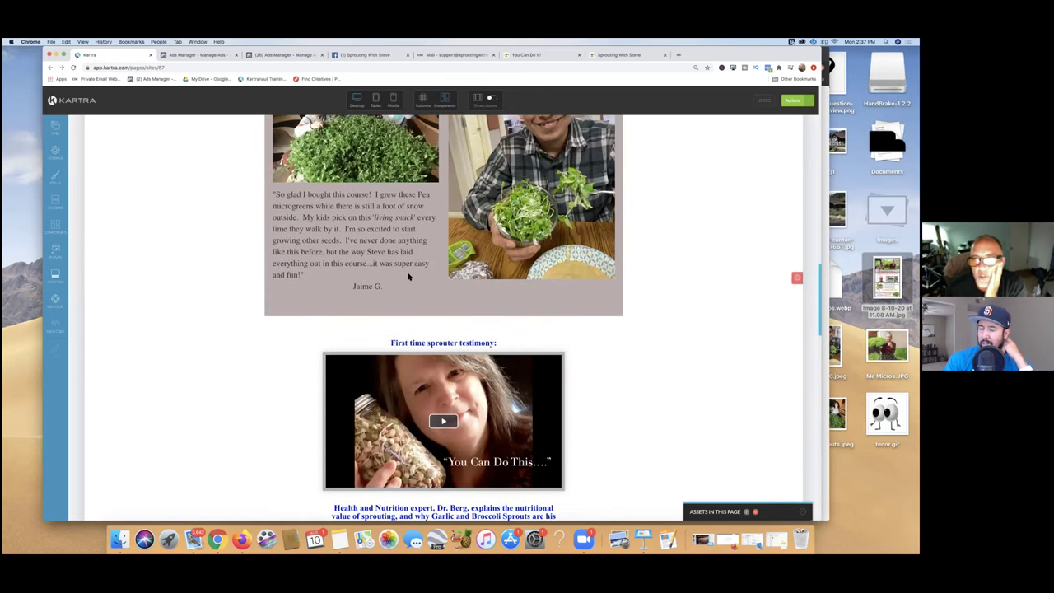
scroll(407, 276, "up", 5)
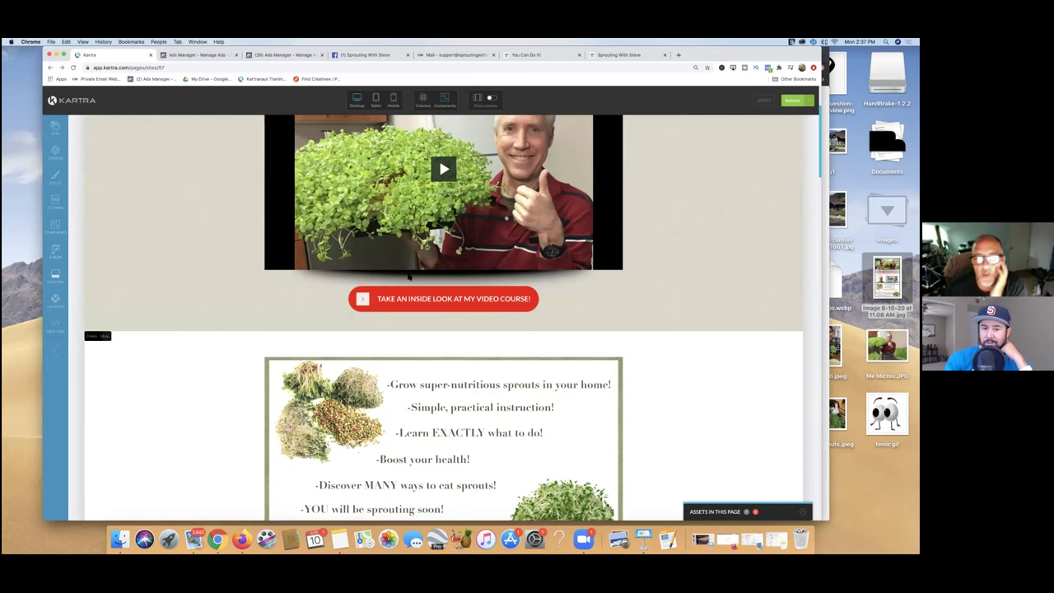
scroll(407, 277, "up", 3)
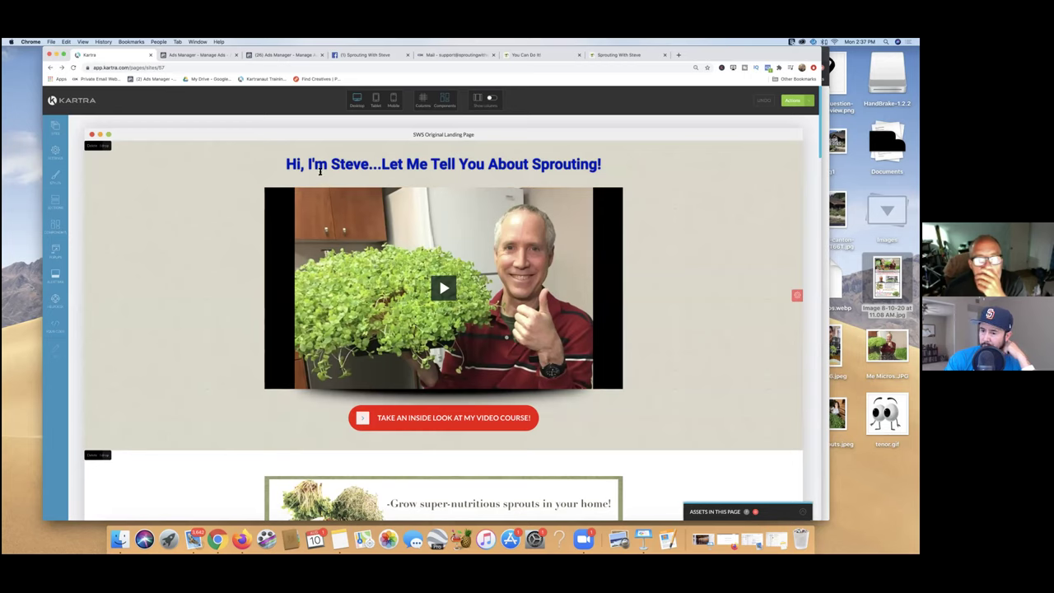
Switch to Facebook Ads Manager to examine the results and cost per result of the Sprouting With Steve ad sets
mouse_move(320, 169)
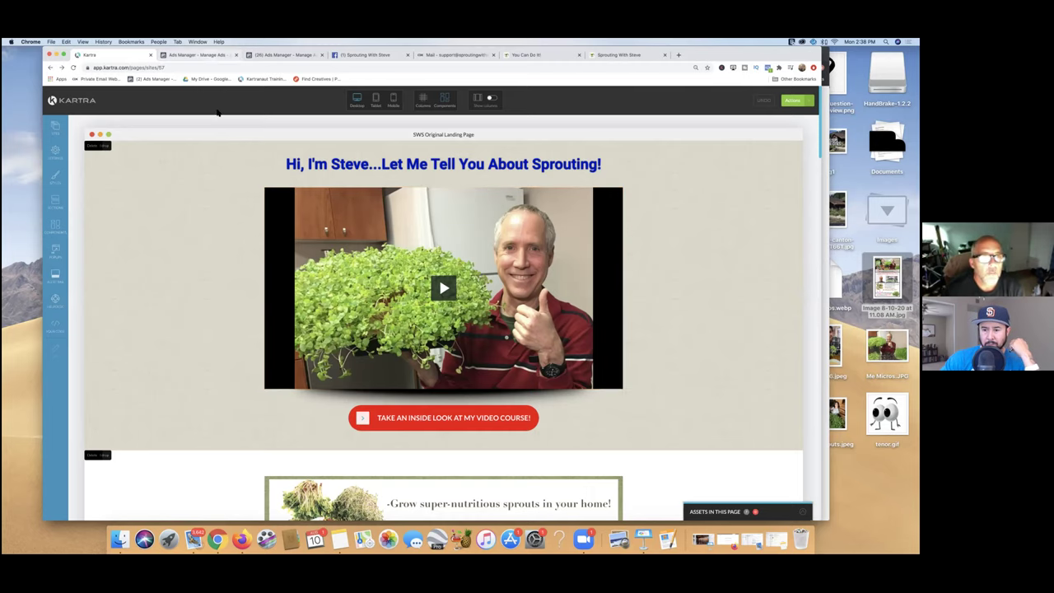
key("ctrl+Tab")
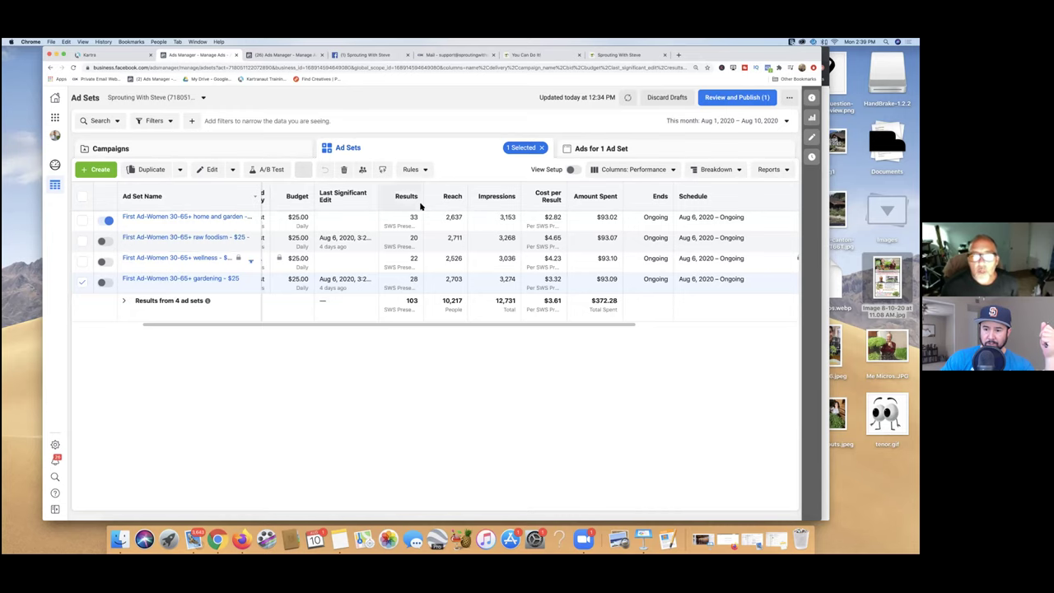
Examine the ad sets' results columns and the conversion breakdown behind the home and garden ad set's results
scroll(445, 215, "right", 1)
scroll(445, 216, "left", 1)
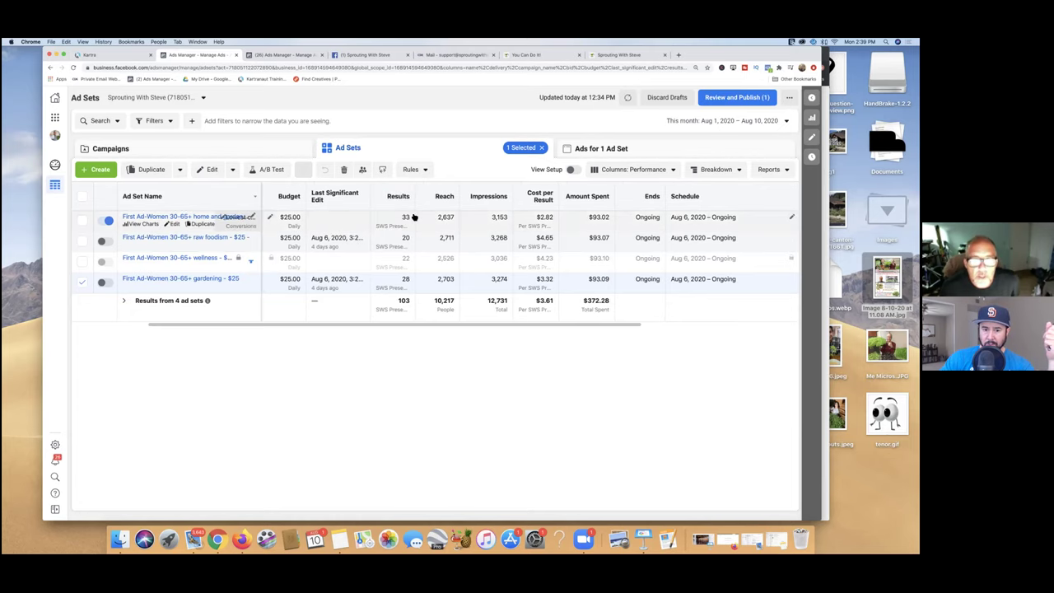
scroll(407, 216, "left", 1)
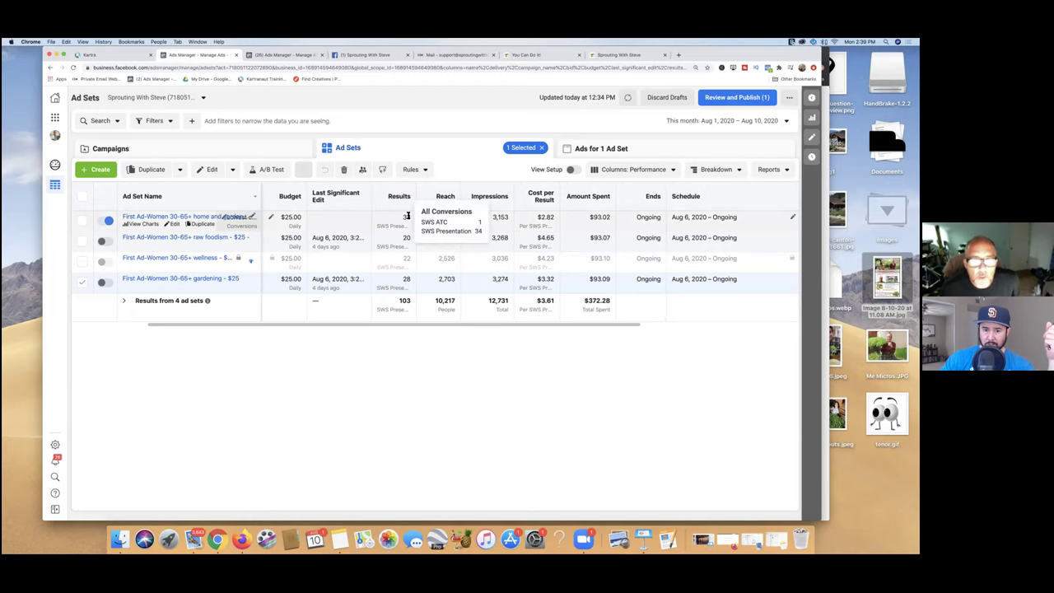
mouse_move(404, 216)
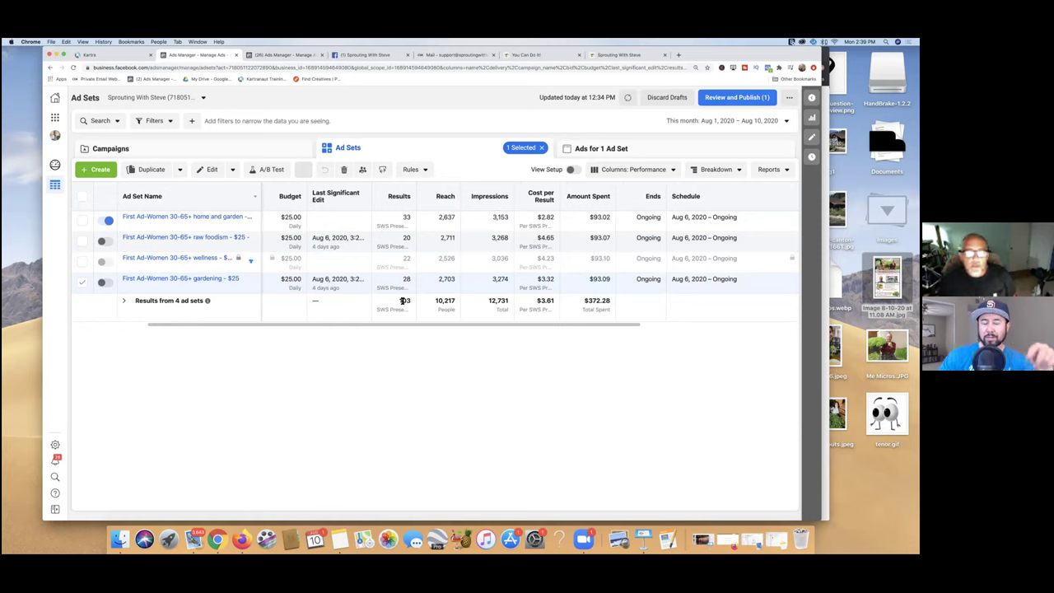
left_click(435, 244)
key("Escape")
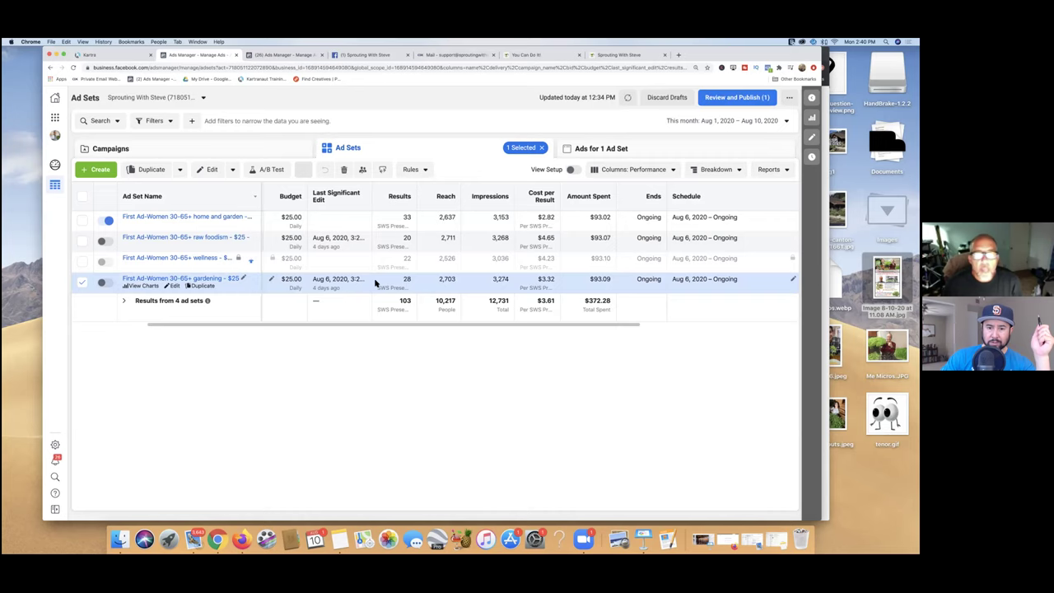
left_click_drag(388, 324, 294, 316)
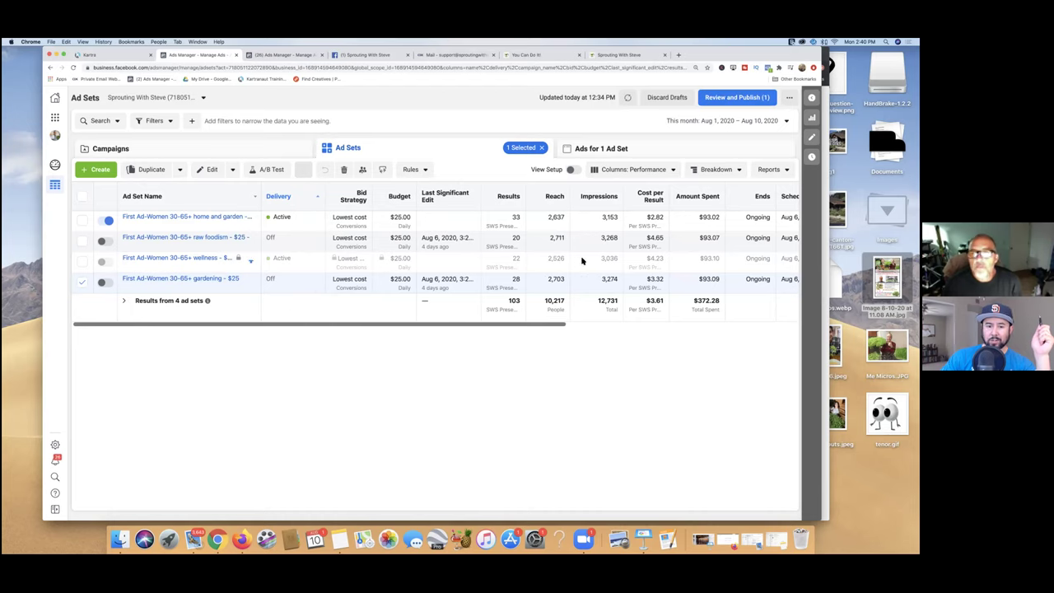
Customize the ad set table columns, removing Quality Ranking, Engagement Rate Ranking and Conversion Rate Ranking
left_click(673, 170)
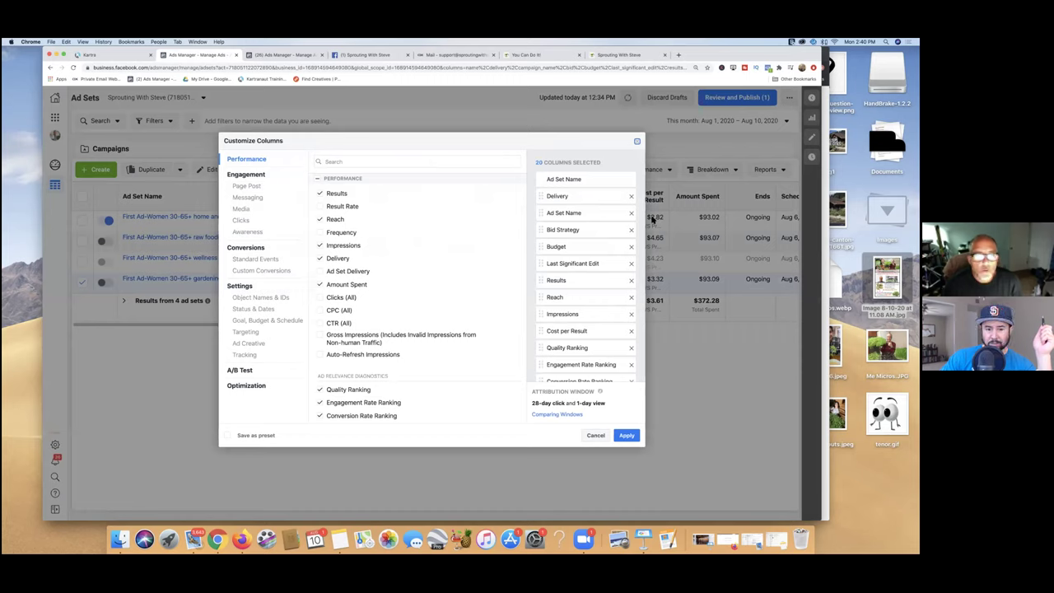
left_click(277, 271)
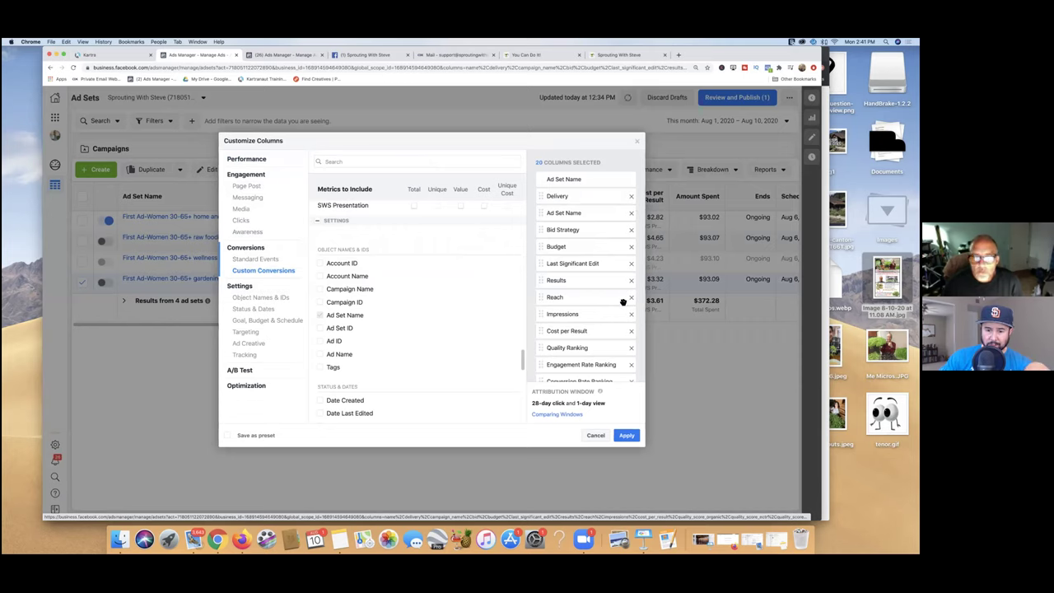
left_click(632, 349)
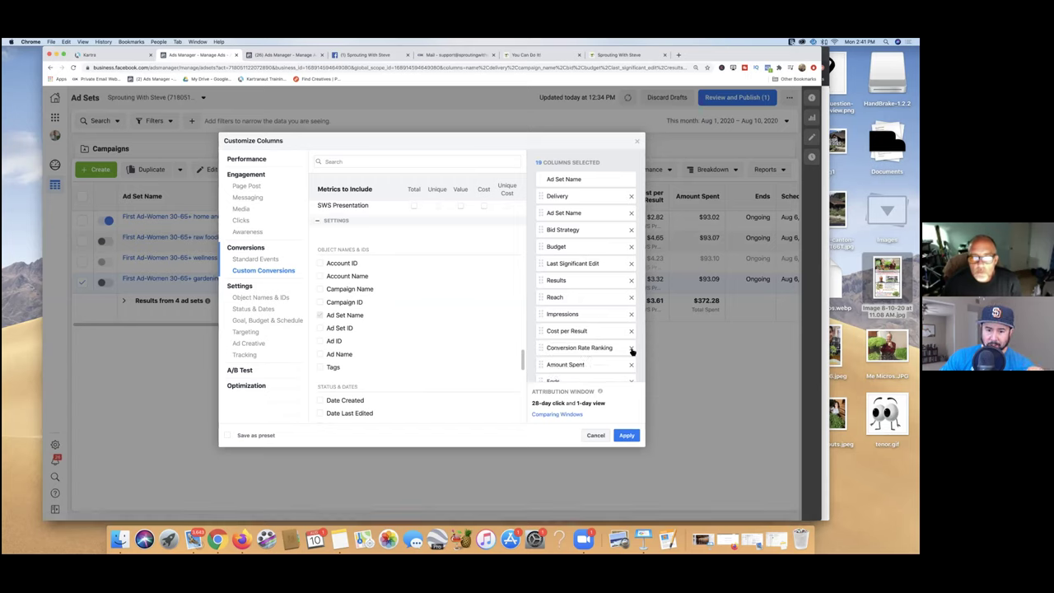
left_click(632, 349)
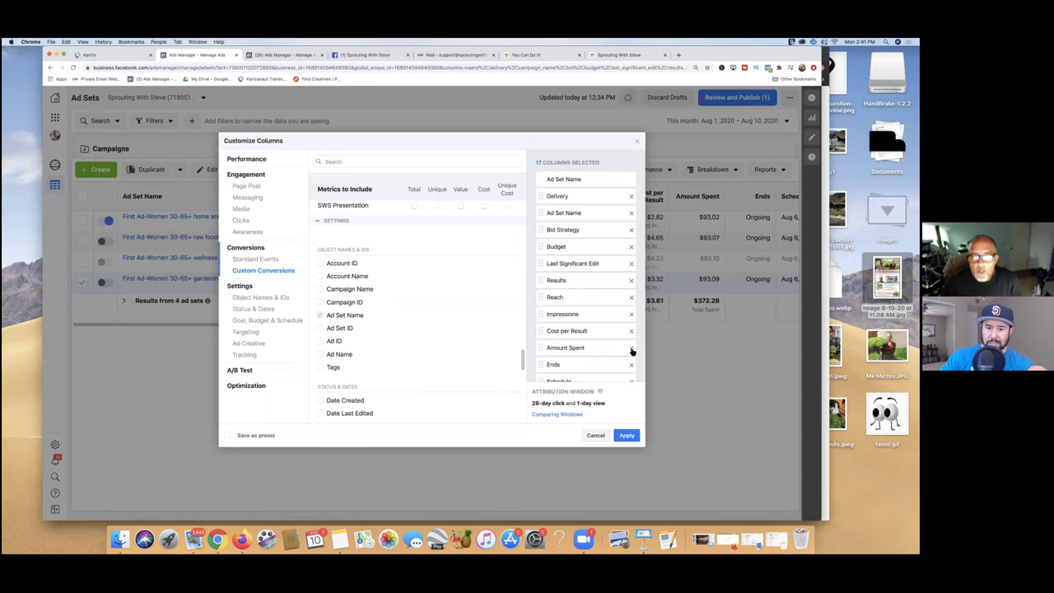
scroll(632, 351, "down", 2)
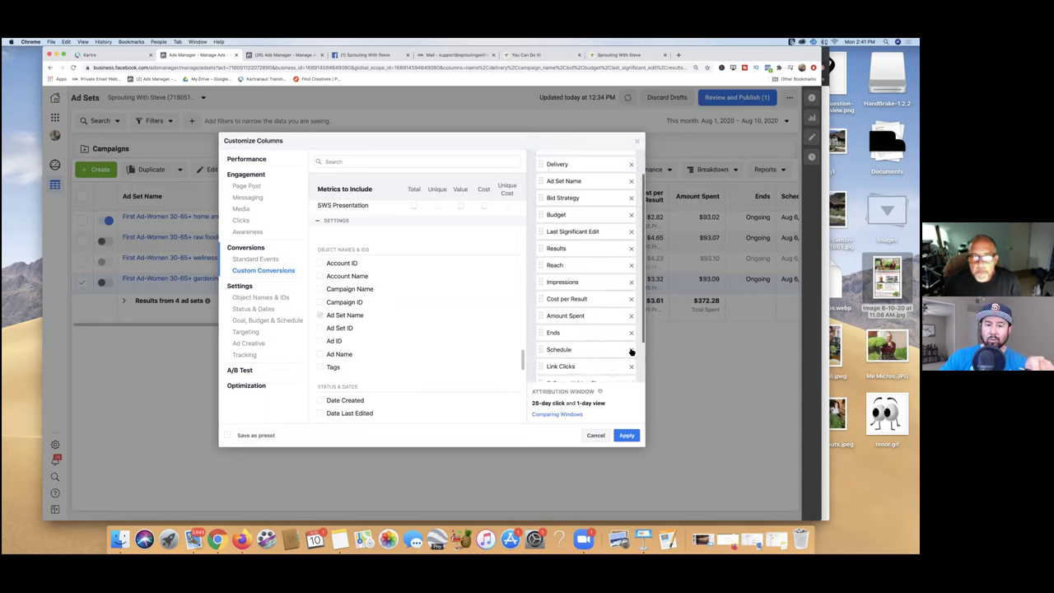
Remove the Results, Last Significant Edit, 3-Second Video Plays and Bid Strategy columns from the selected columns
left_click(632, 248)
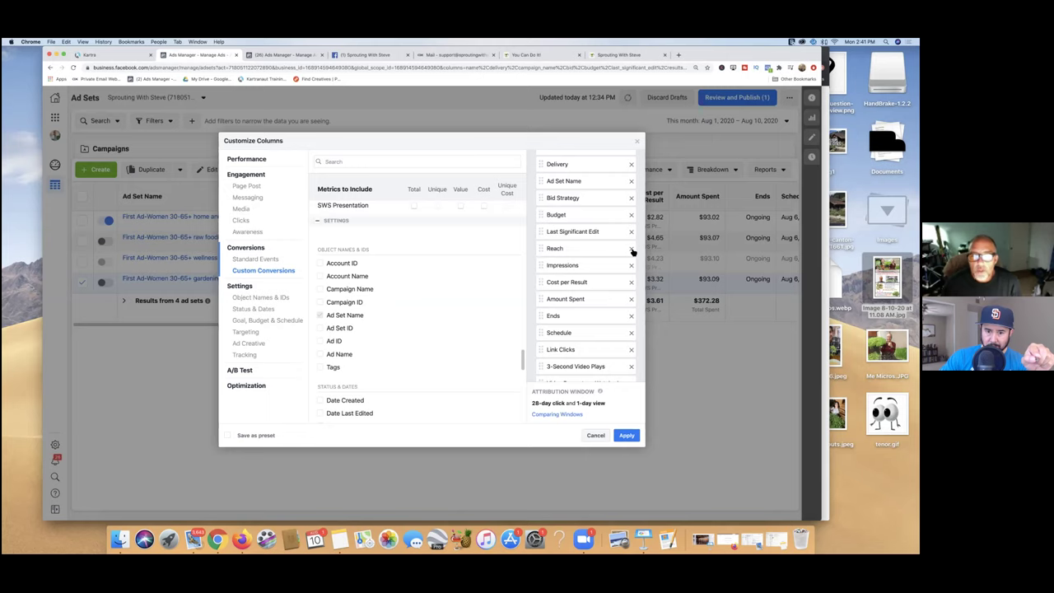
left_click(632, 232)
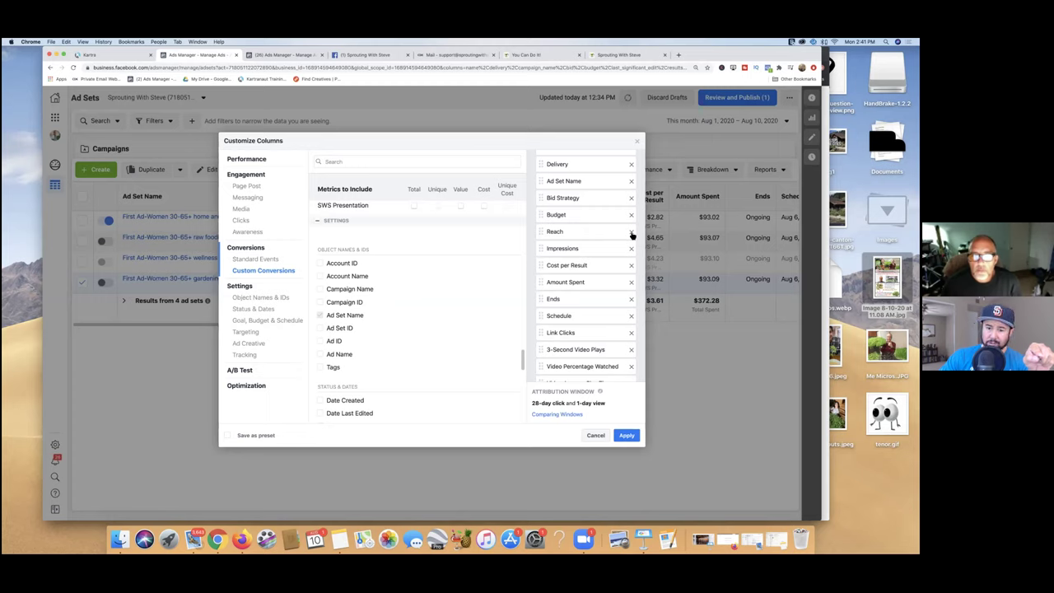
left_click(632, 350)
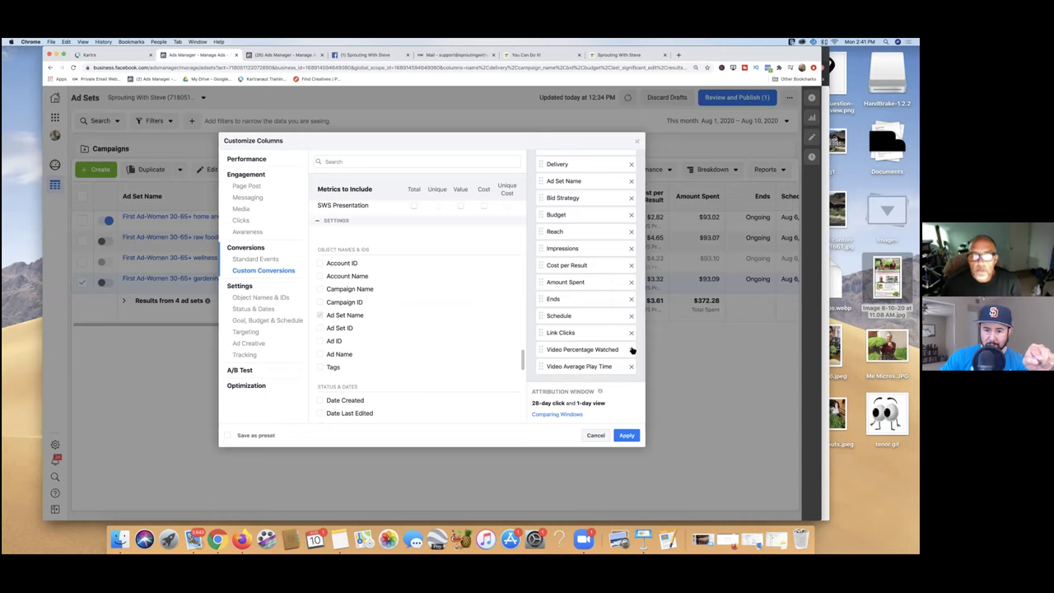
scroll(633, 350, "down", 1)
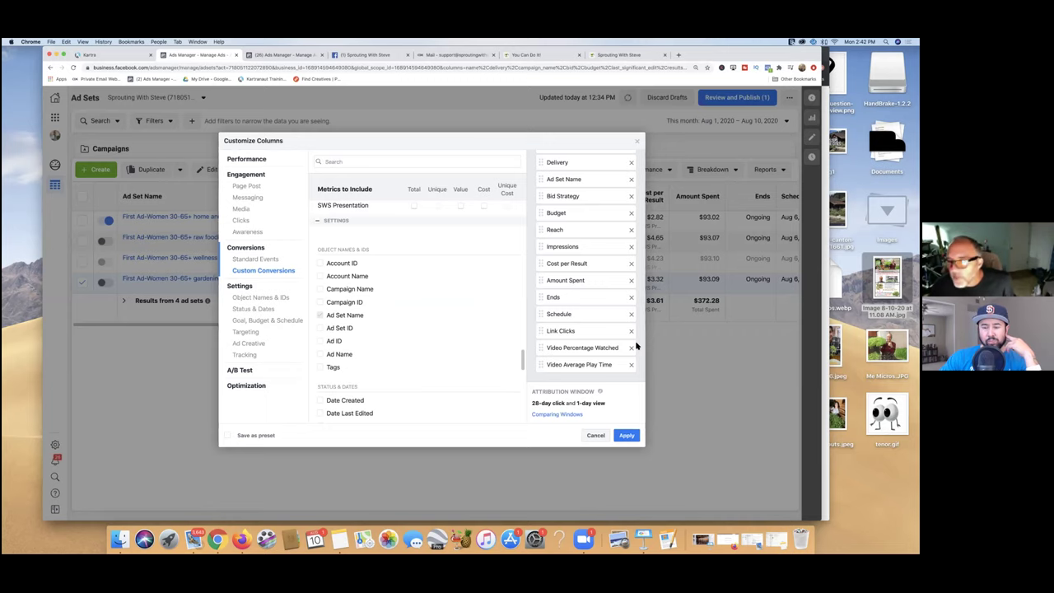
scroll(637, 347, "up", 2)
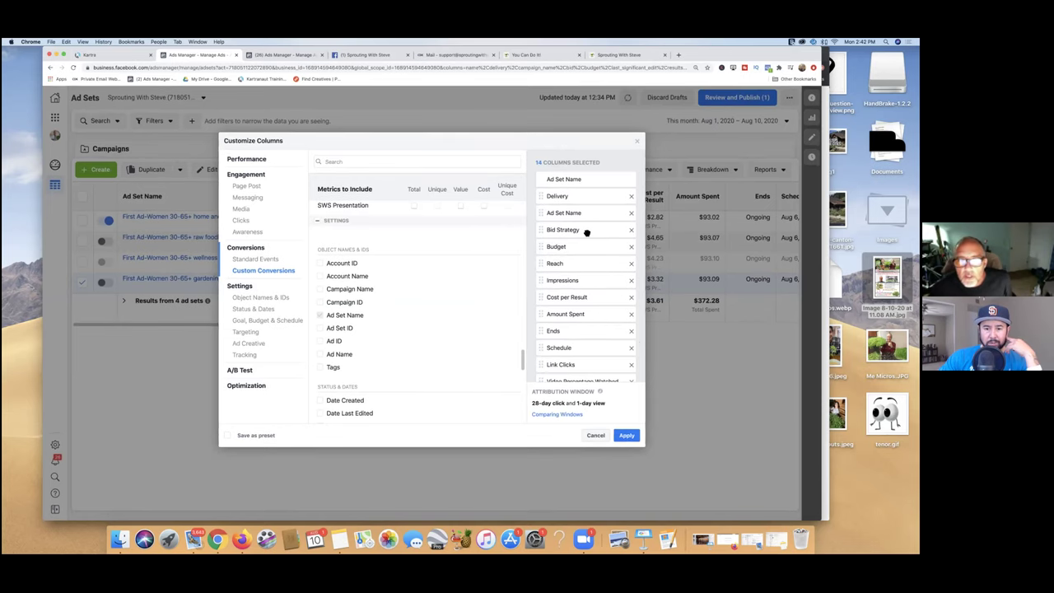
left_click(631, 232)
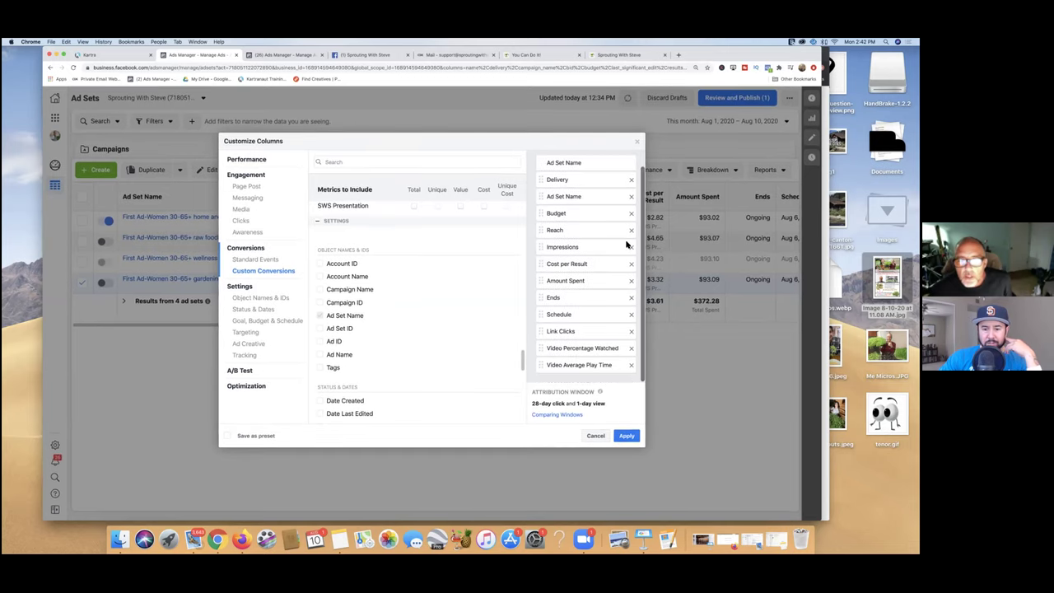
scroll(627, 245, "up", 1)
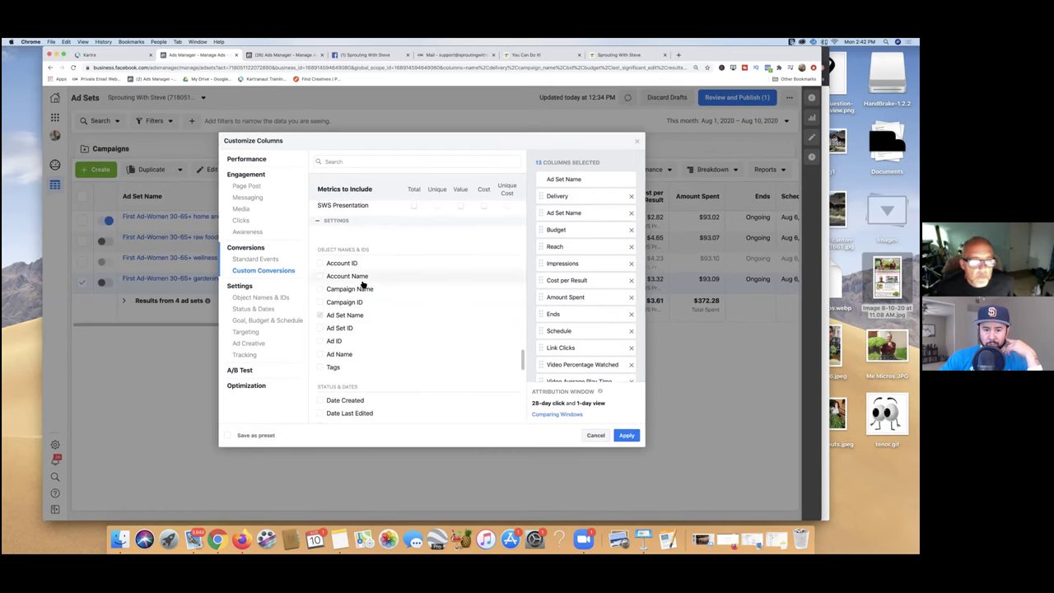
Add the total and cost of the SWS Presentation custom conversion as columns and place them directly after Ad Set Name
left_click(413, 207)
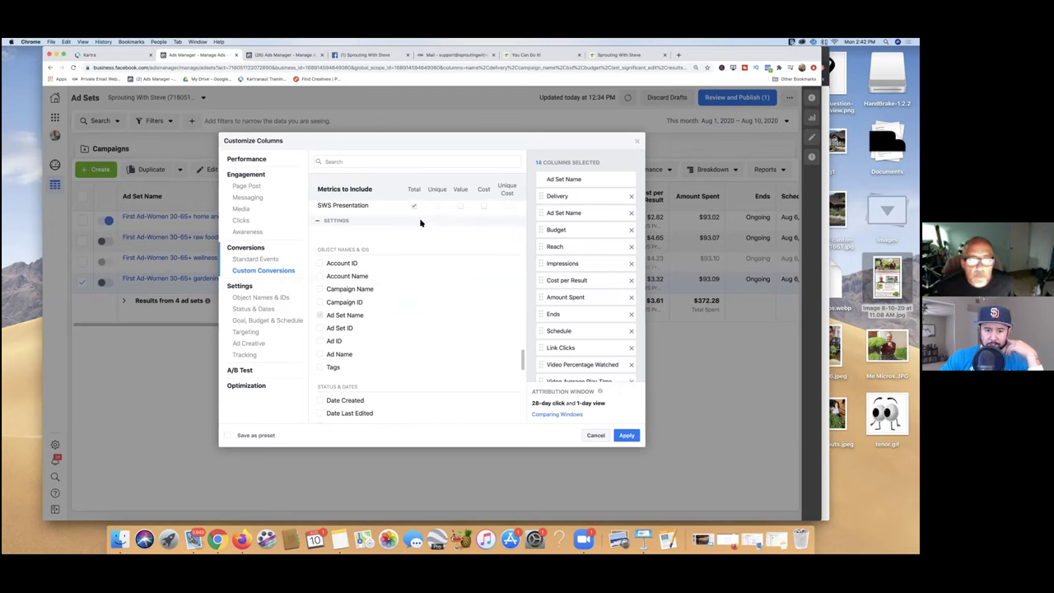
left_click(484, 207)
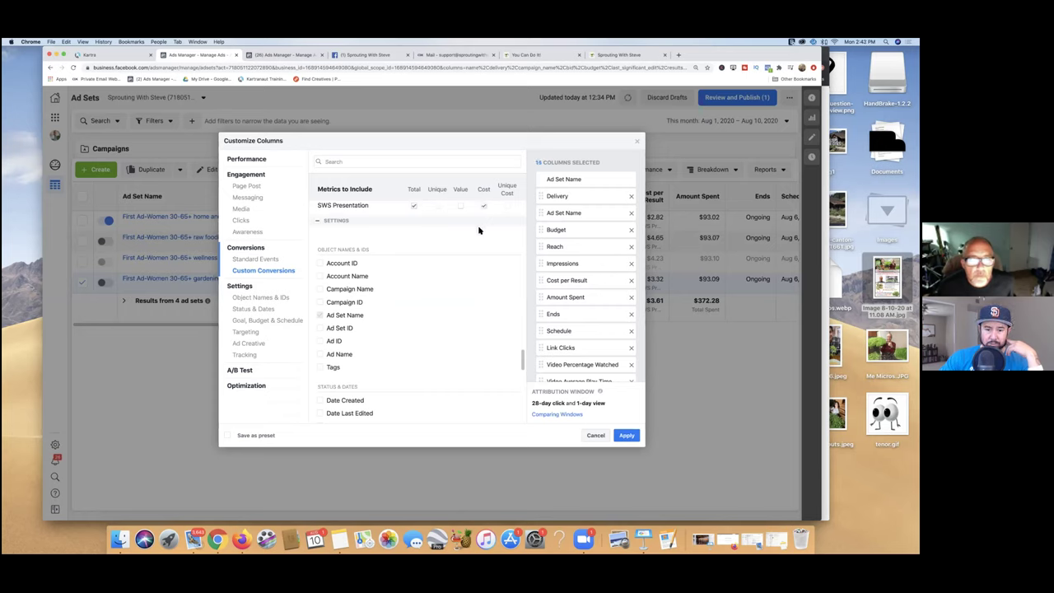
mouse_move(448, 318)
scroll(449, 318, "down", 3)
scroll(600, 356, "down", 2)
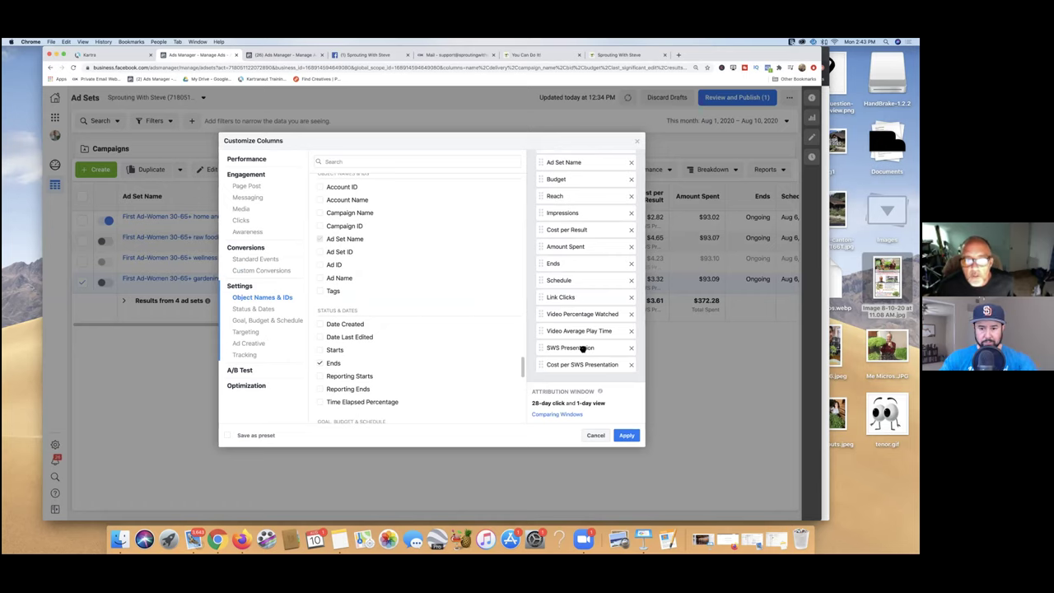
left_click_drag(583, 347, 580, 199)
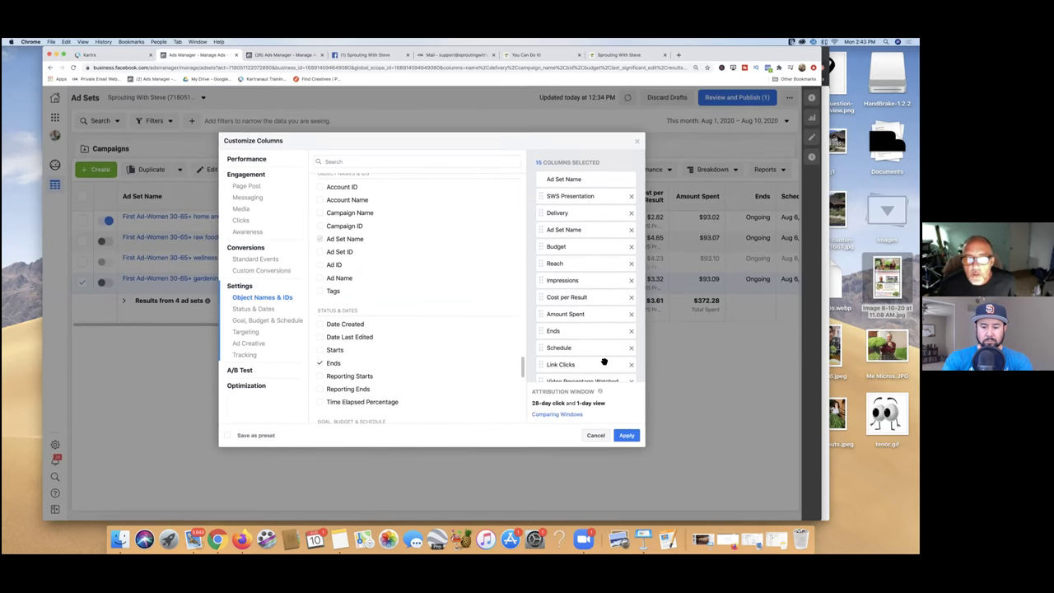
scroll(603, 358, "down", 2)
left_click_drag(595, 367, 594, 213)
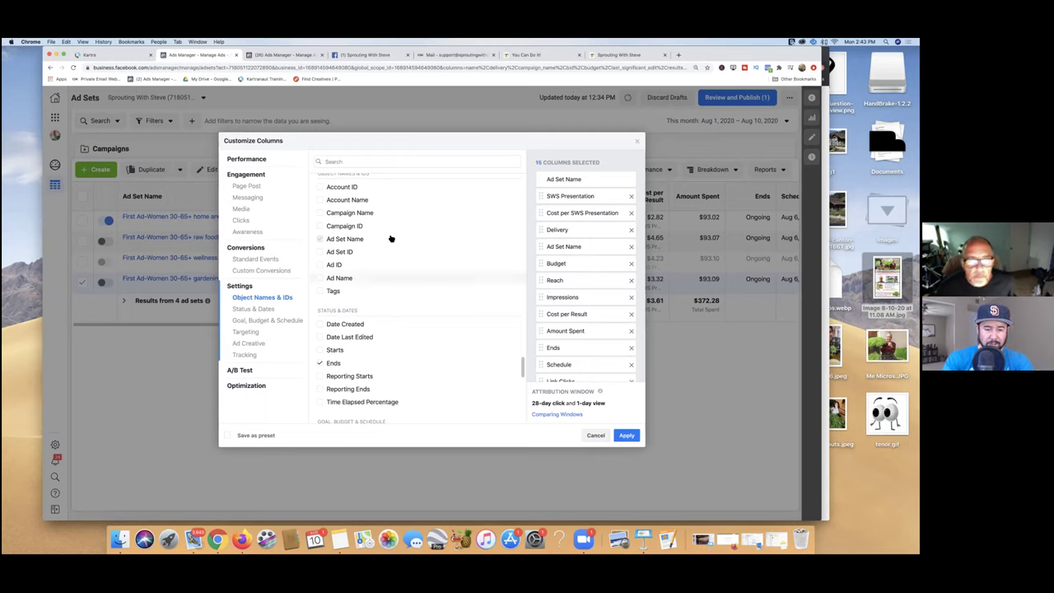
Save the column selection as a preset named SWS Presentation and apply it
mouse_move(352, 189)
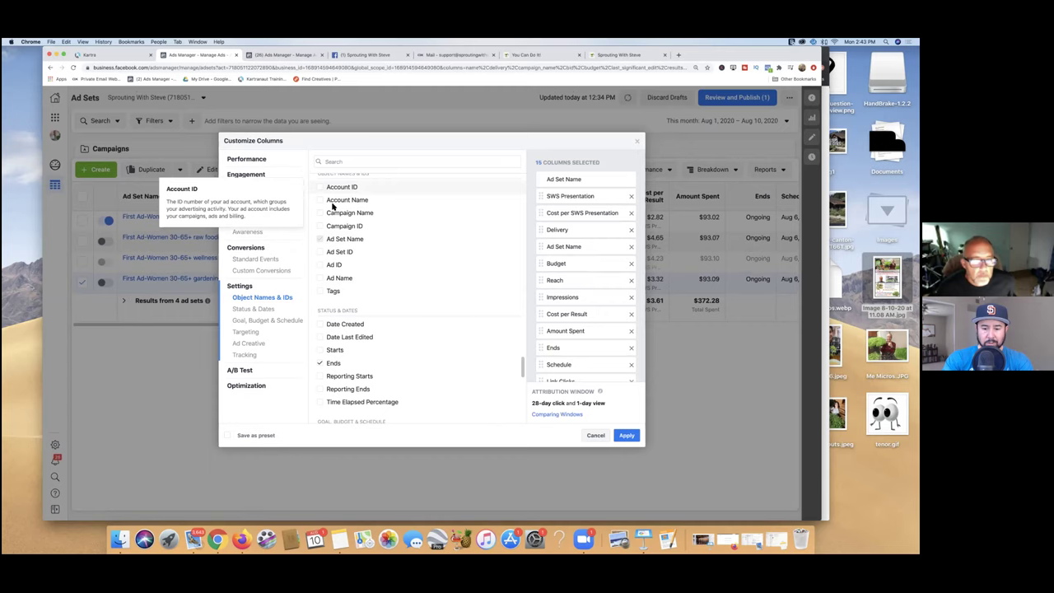
left_click(237, 435)
left_click(313, 434)
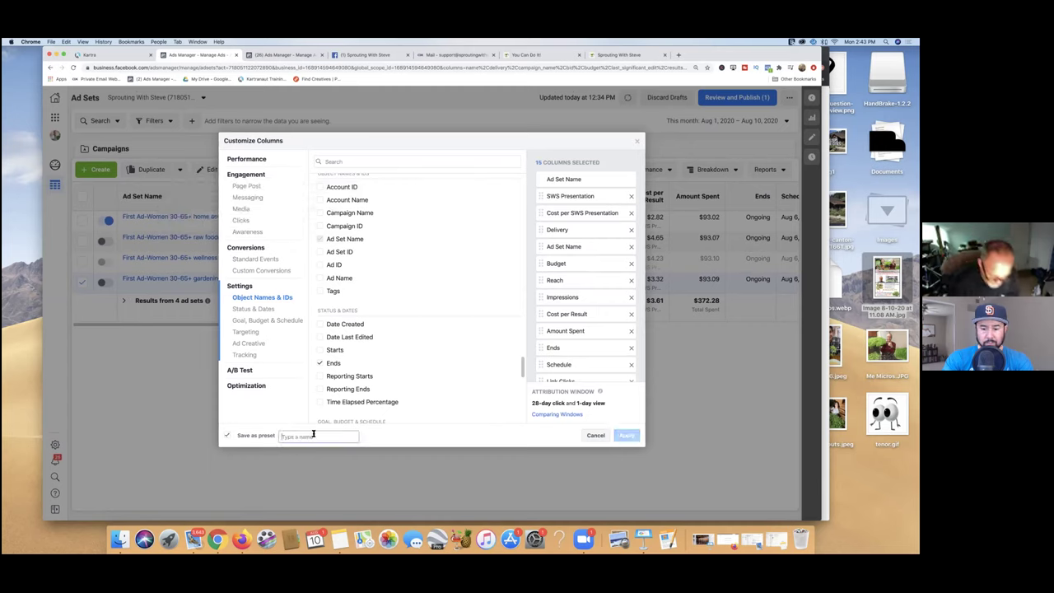
type("sws Presentation")
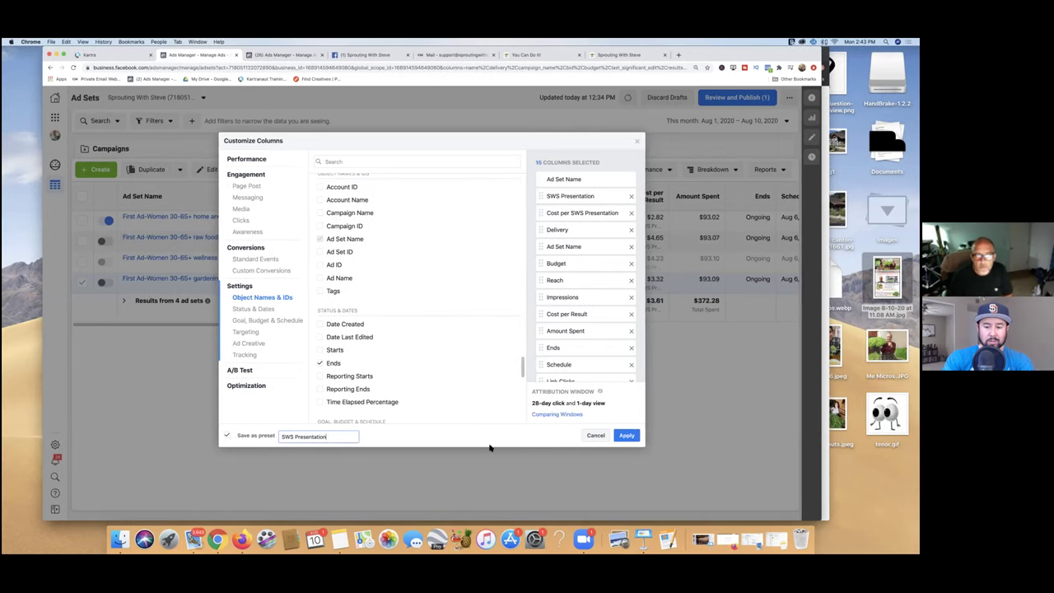
left_click(619, 436)
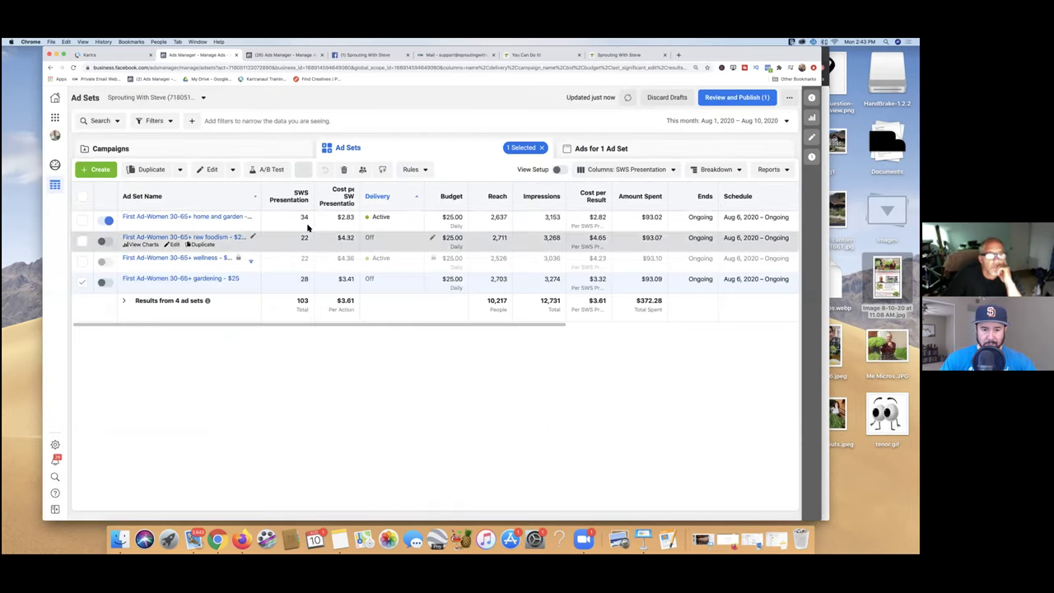
Compare the ad sets' SWS Presentation conversions, and view the ads of only the wellness ad set
mouse_move(301, 223)
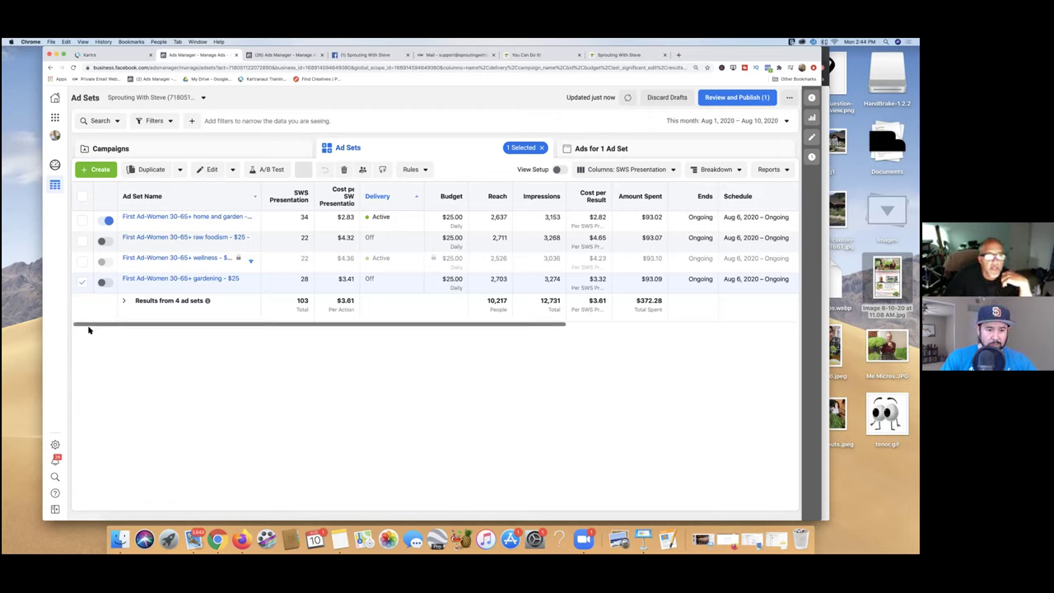
left_click(83, 283)
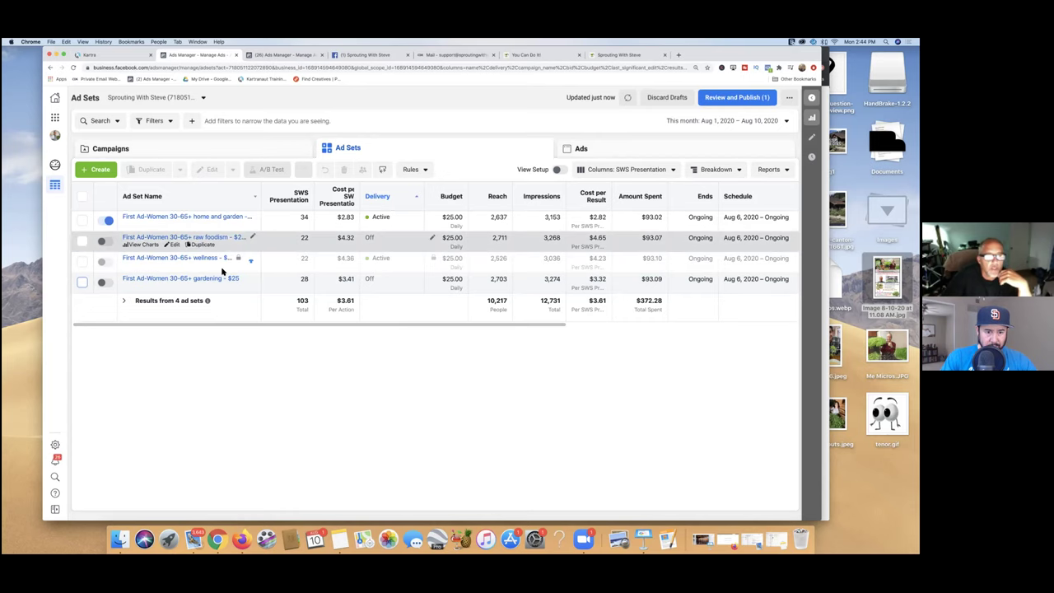
left_click(82, 261)
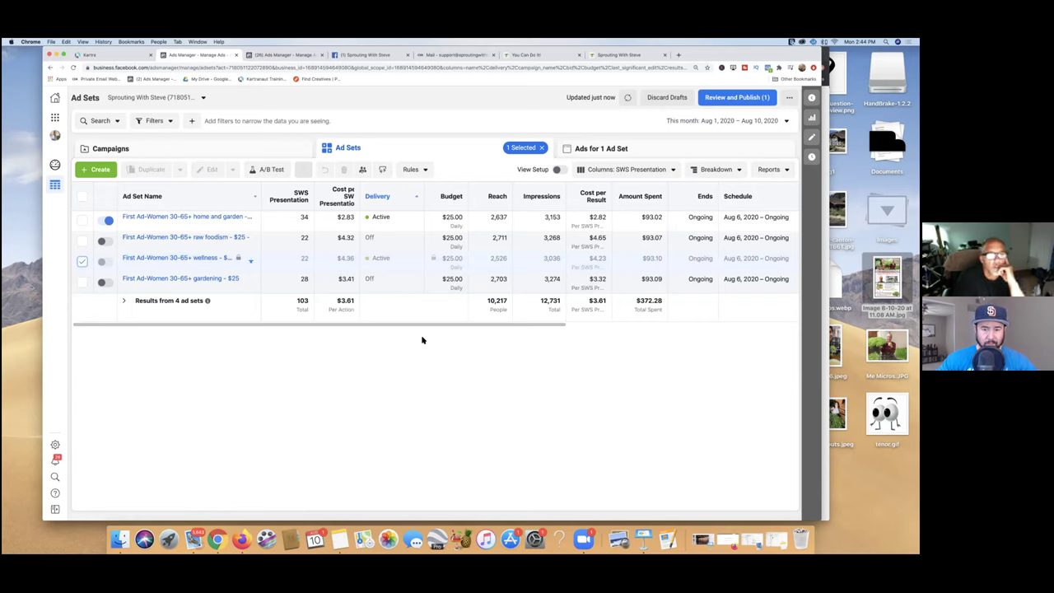
left_click(620, 150)
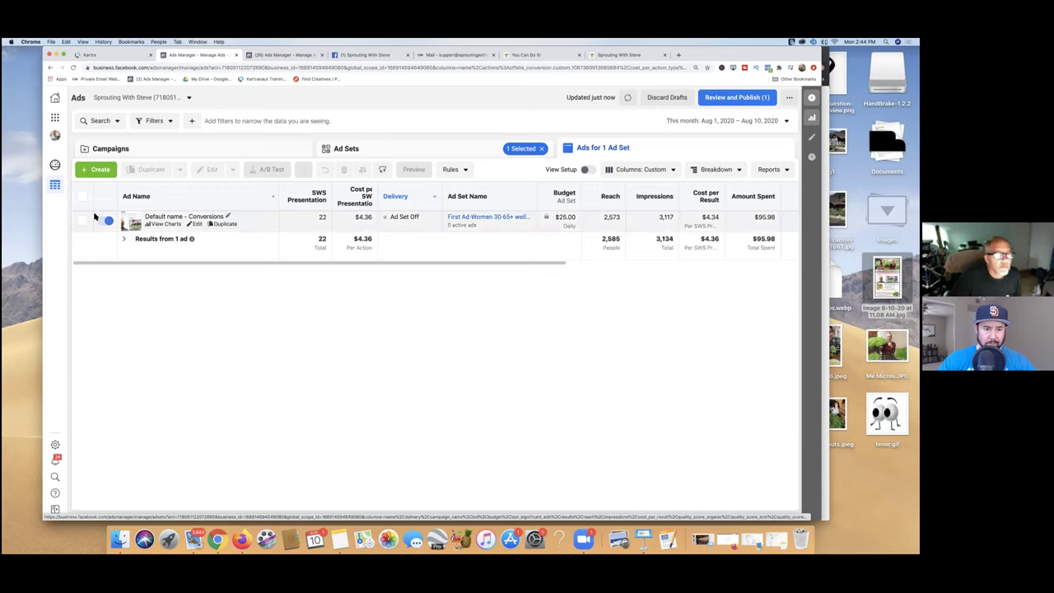
Return to the campaigns level, try to publish the pending draft, and discard all unpublished drafts in the account
left_click(200, 154)
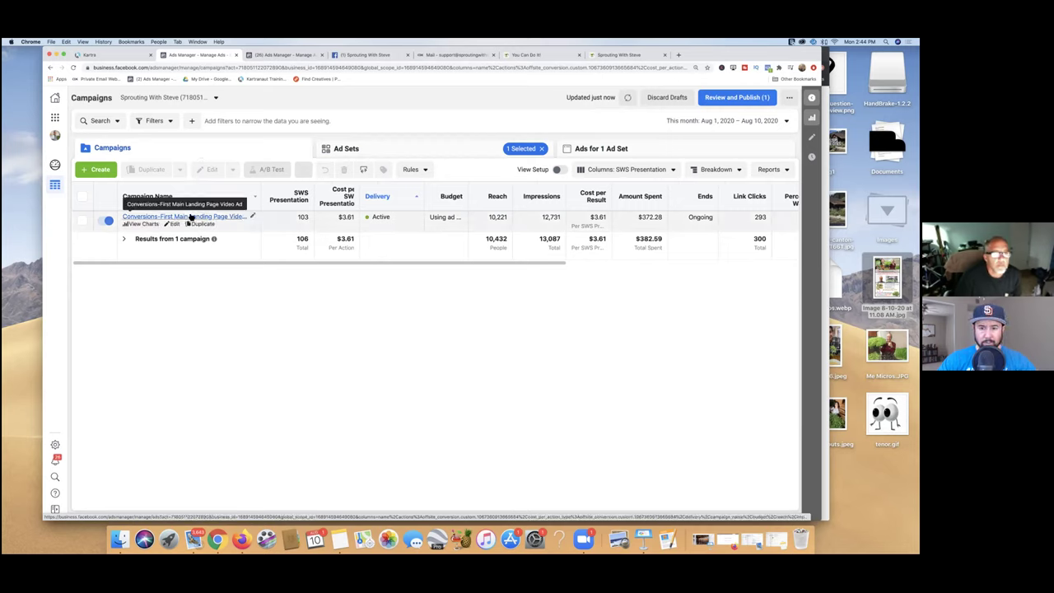
left_click(721, 99)
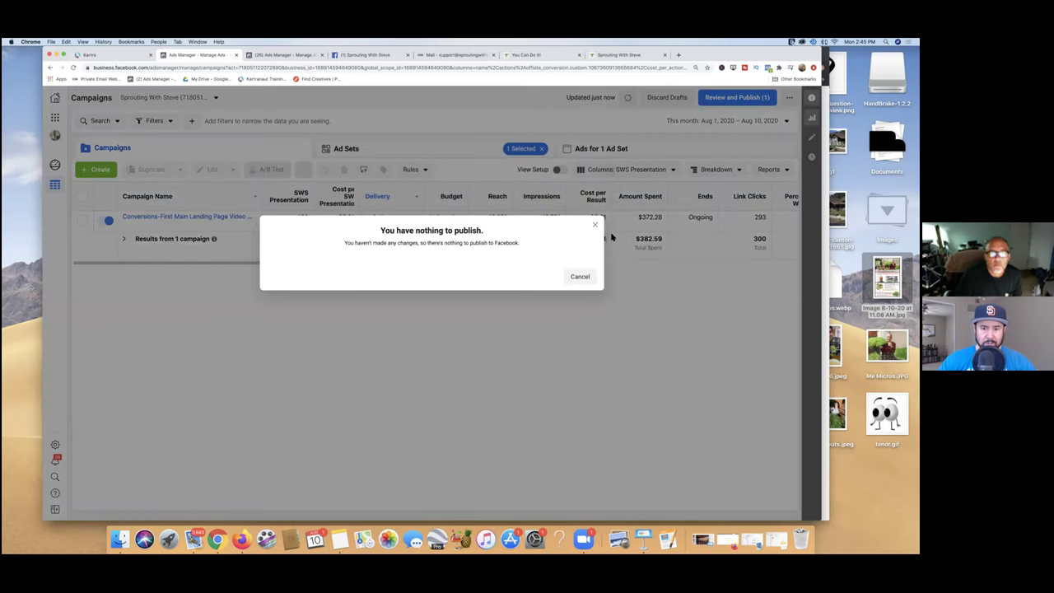
left_click(580, 277)
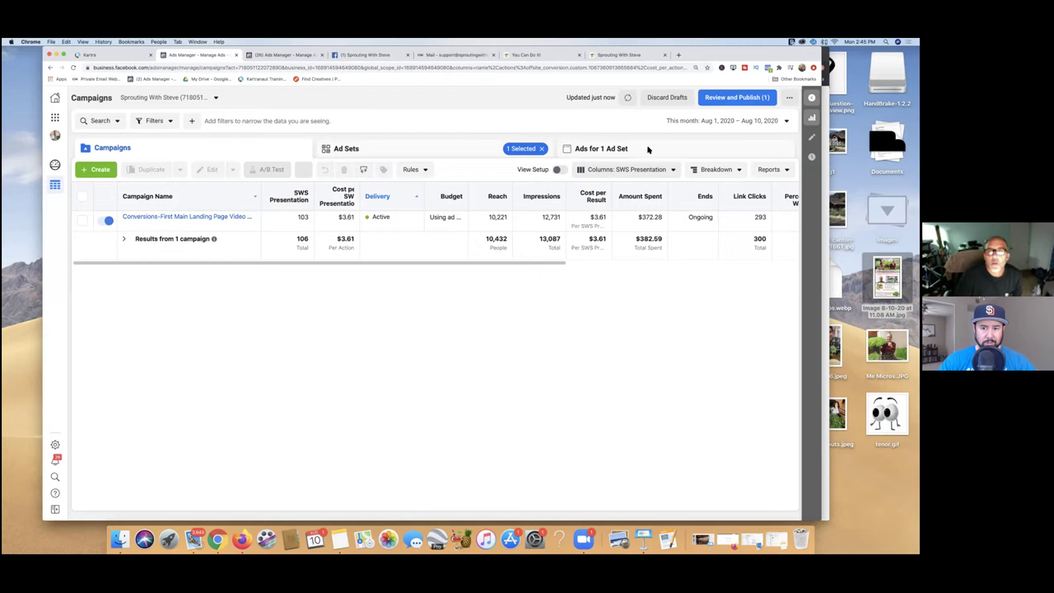
left_click(674, 98)
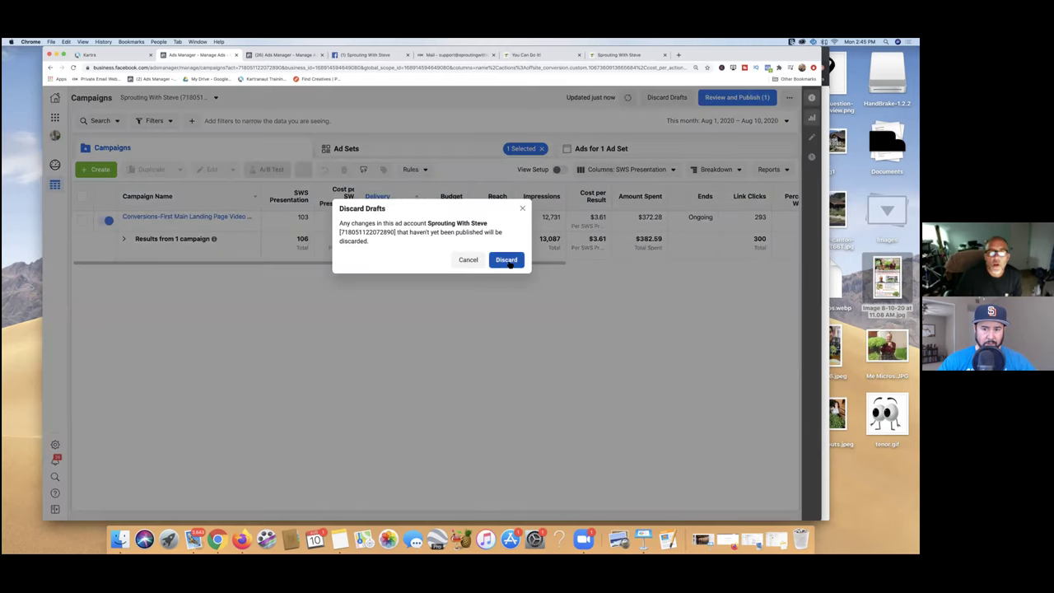
left_click(507, 260)
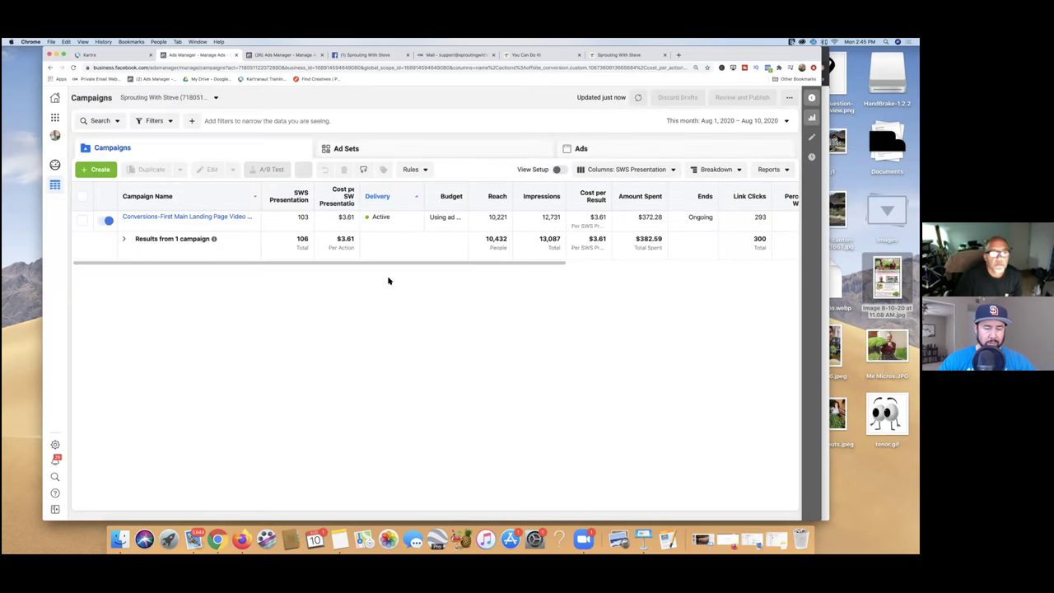
Show the ad sets level and check the wellness ad set, leaving it unselected
left_click(496, 149)
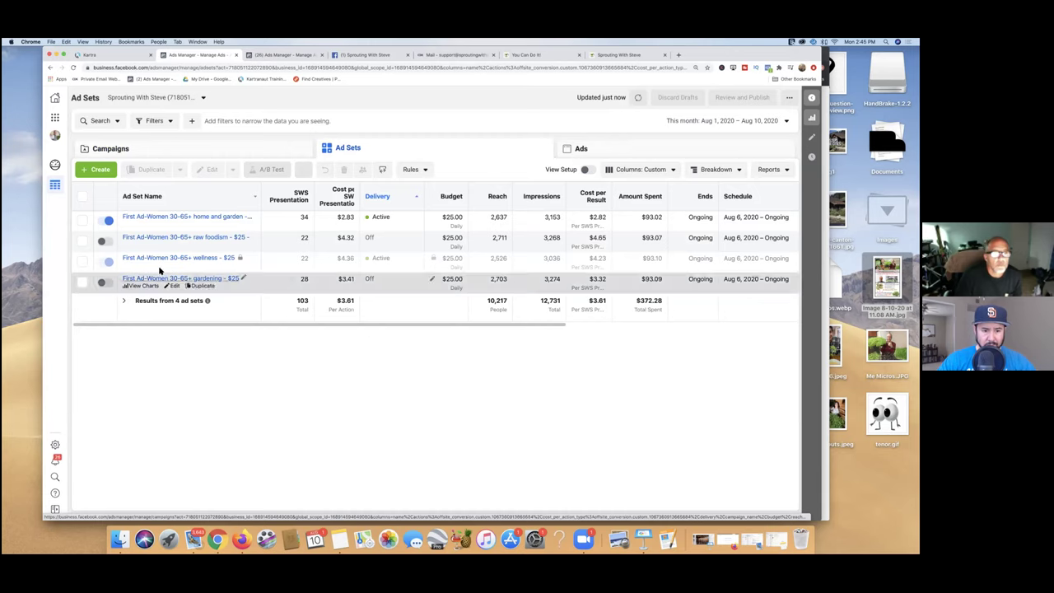
left_click(100, 264)
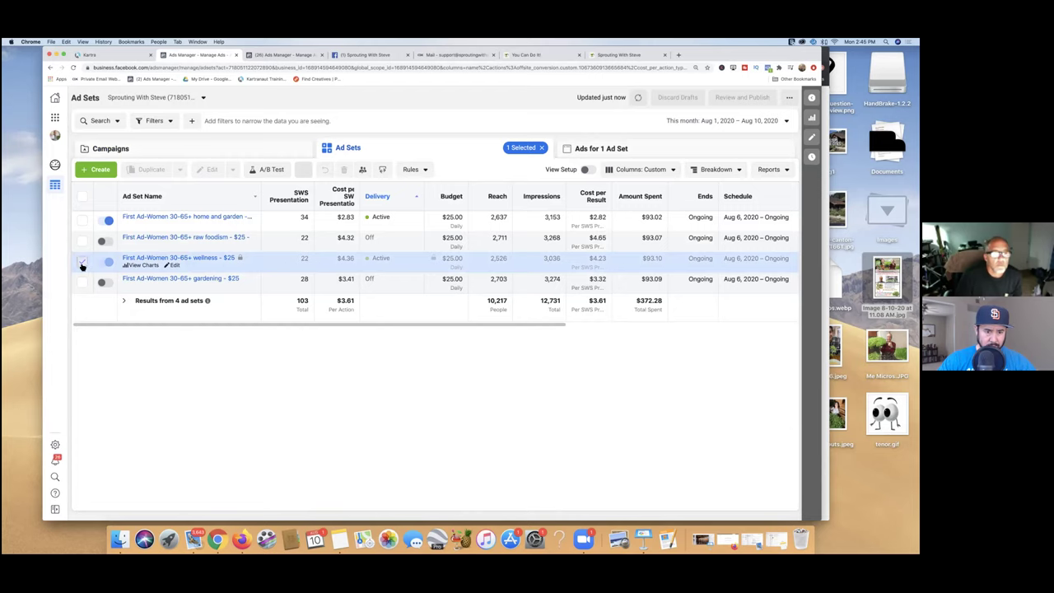
left_click(82, 263)
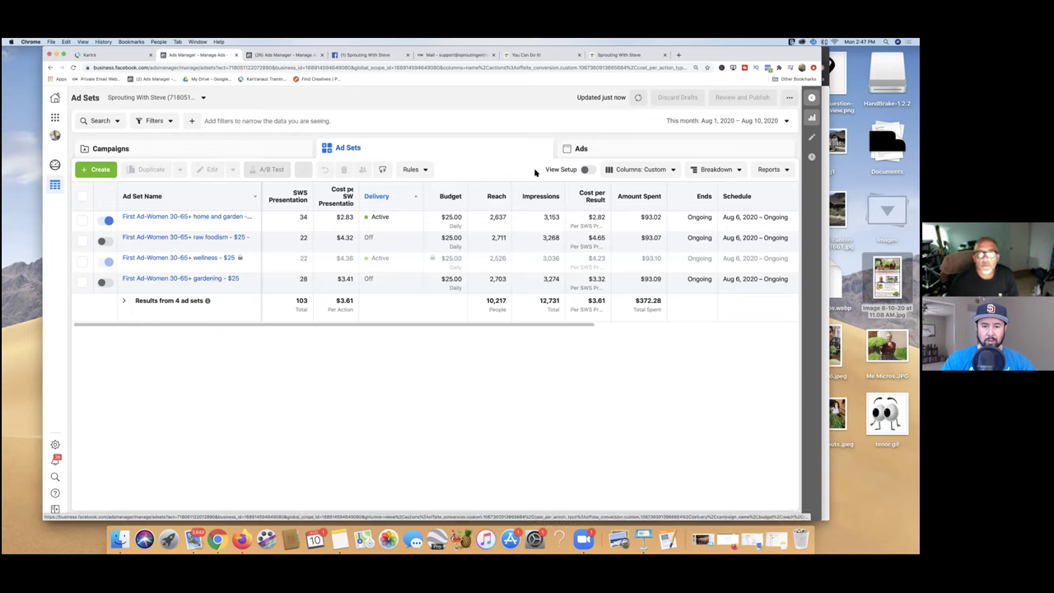
left_click(610, 171)
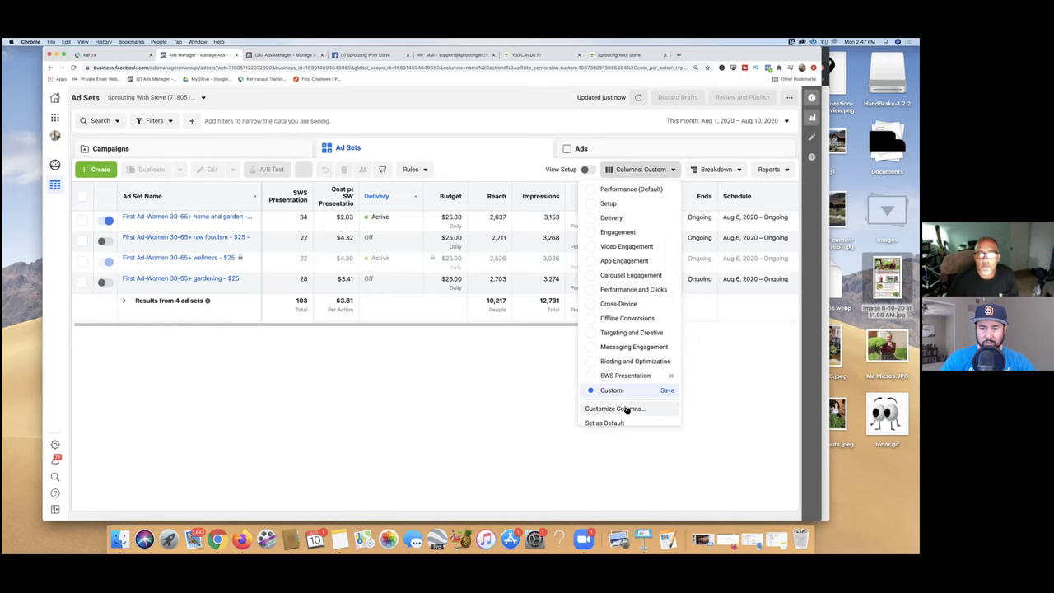
left_click(626, 409)
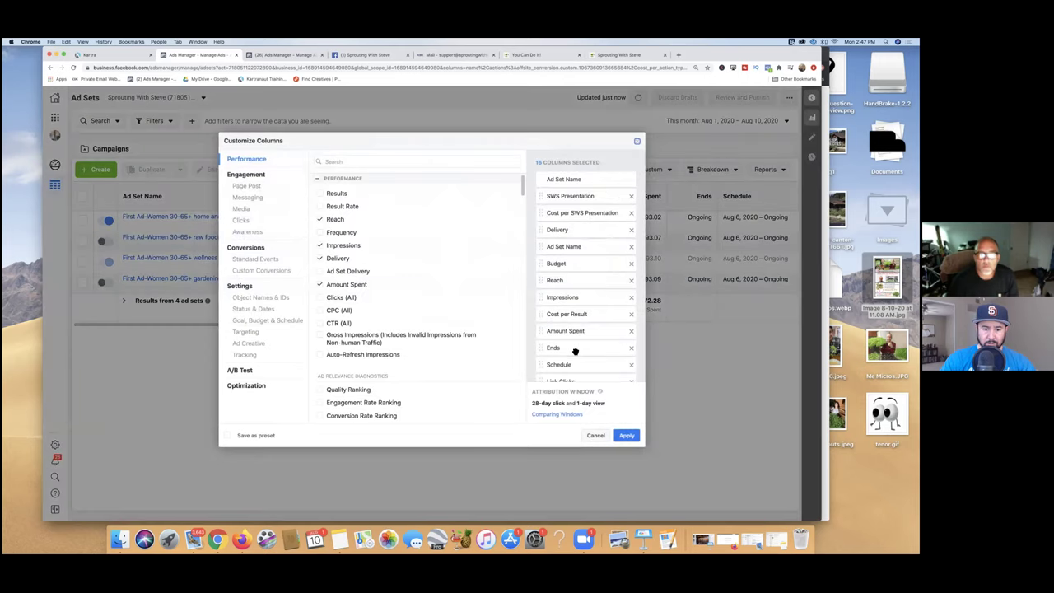
left_click(595, 436)
Apply the saved SWS Presentation column preset to the ad sets table
left_click(674, 170)
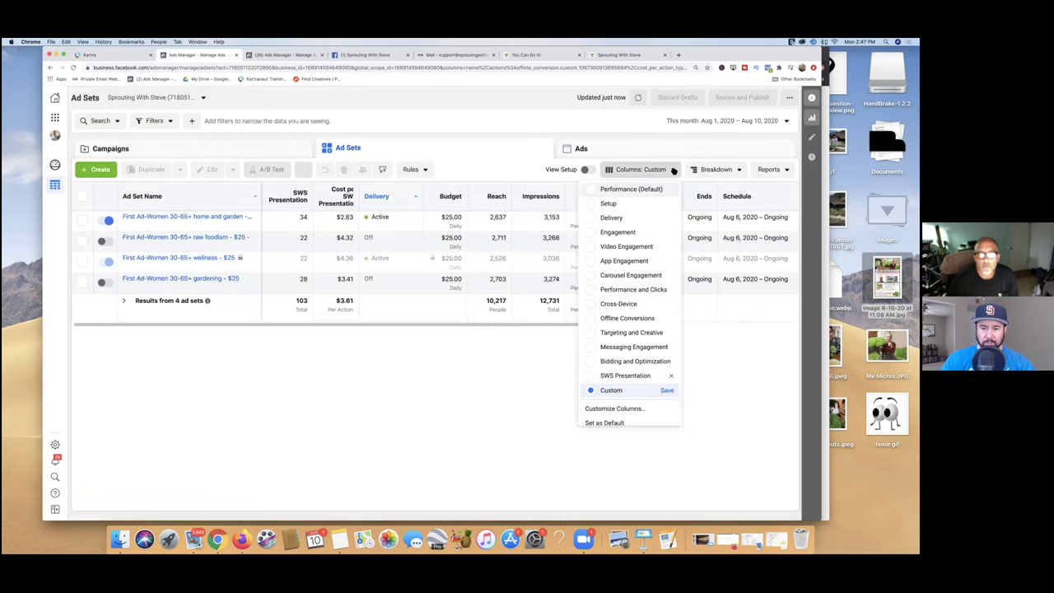
scroll(632, 247, "down", 1)
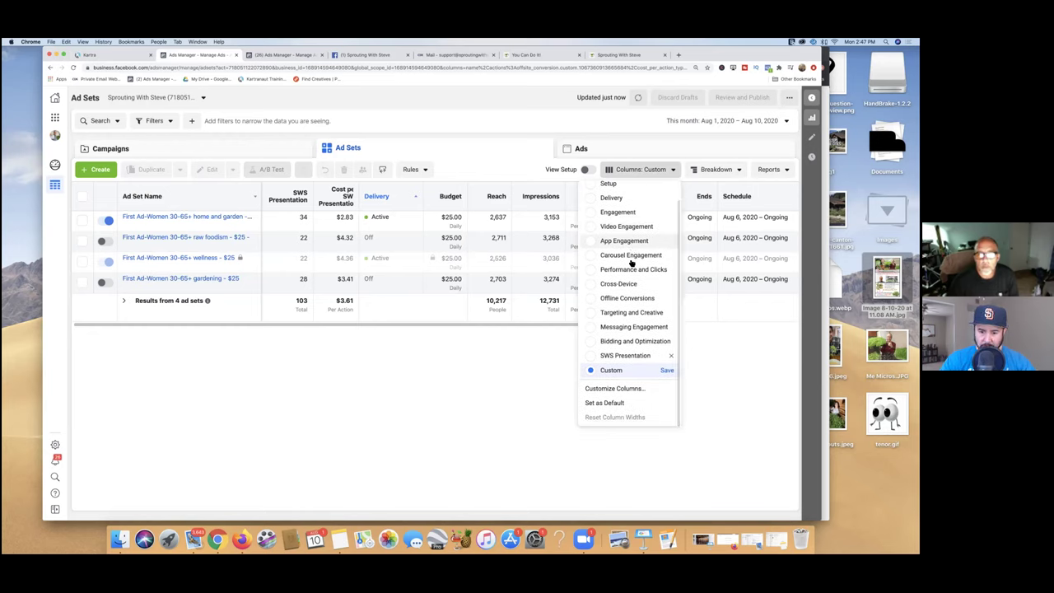
left_click(592, 357)
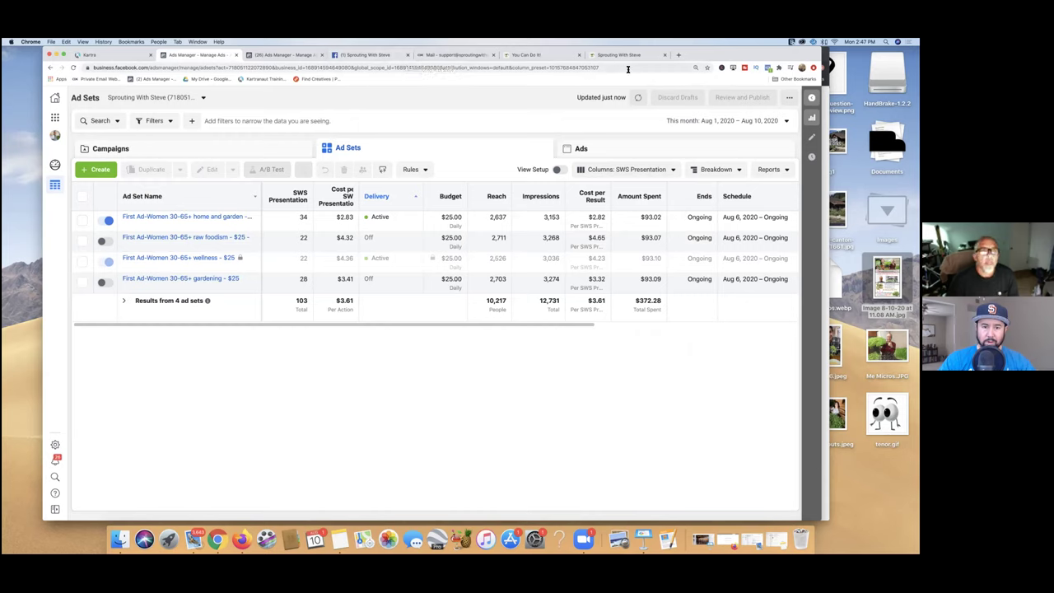
Bookmark this ad sets view as SWS Ad Sets Manager and place it right after the Ads Manager bookmark
left_click(705, 68)
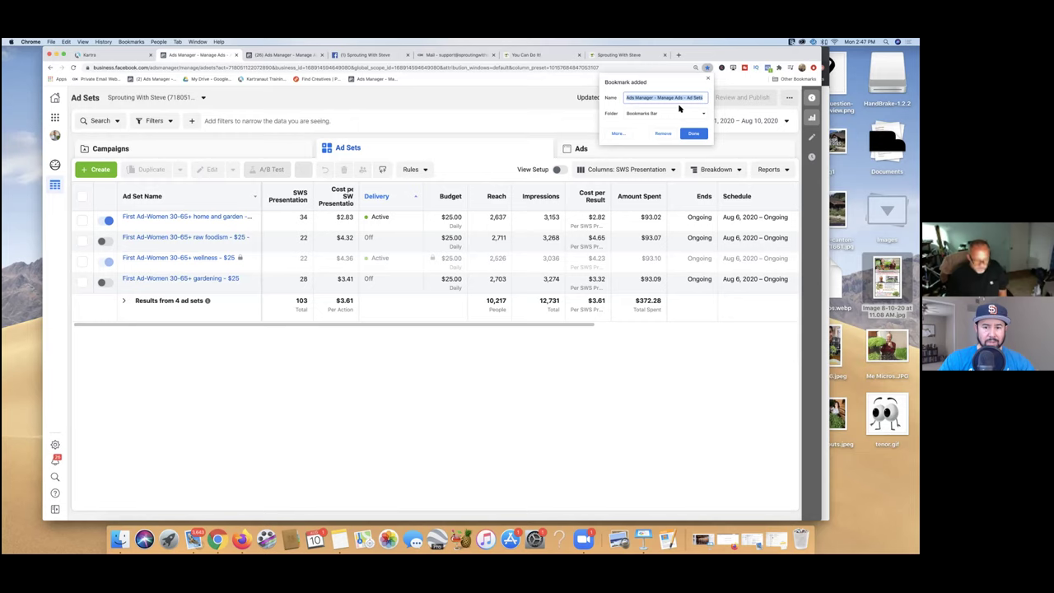
type("SWS ")
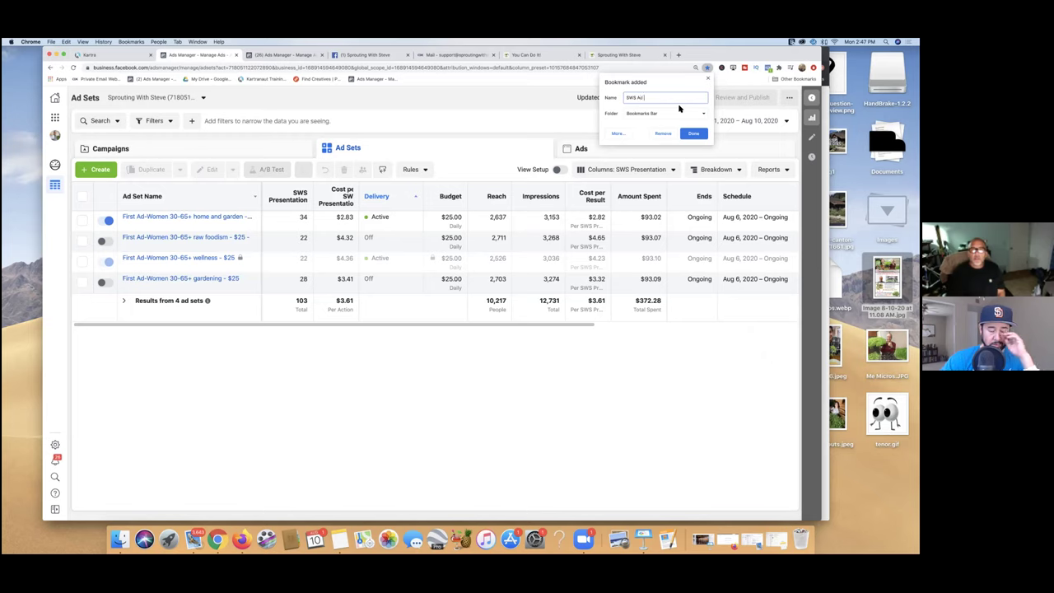
type("Ad Sets Manager")
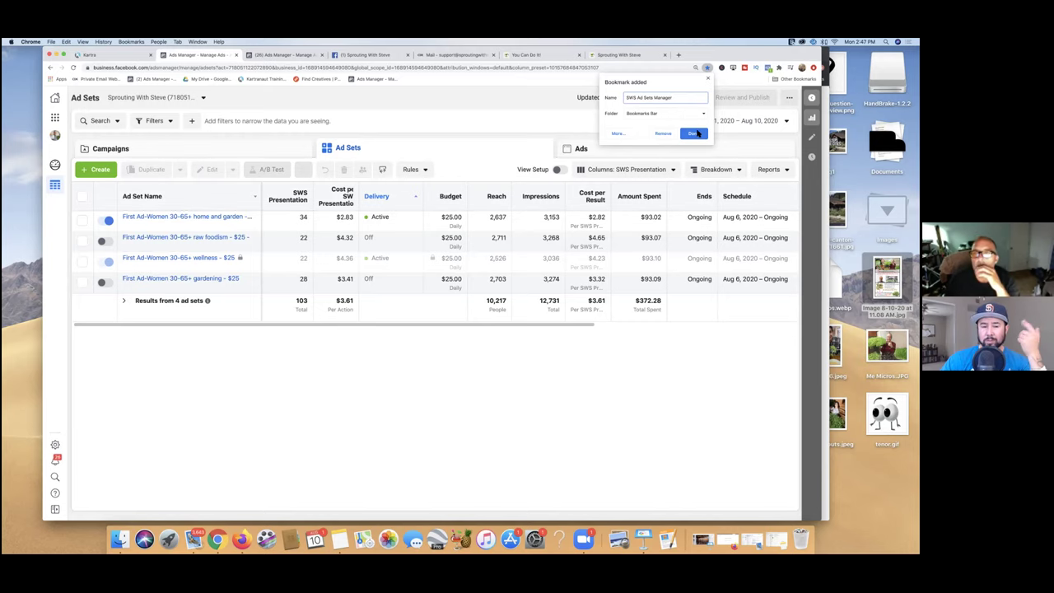
left_click(694, 134)
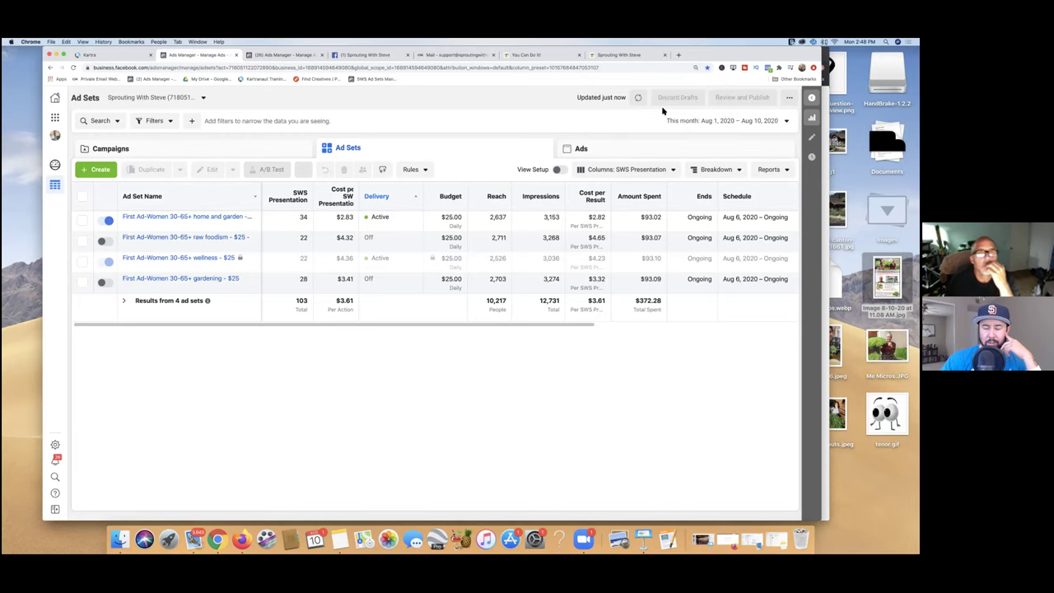
left_click_drag(377, 79, 188, 79)
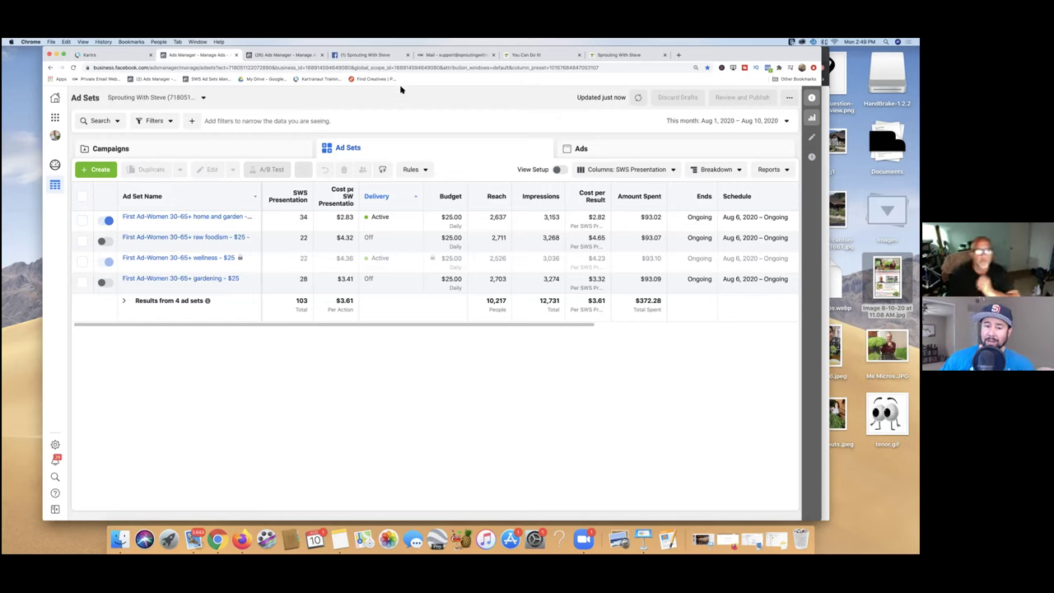
Switch to the SWS Original Landing Page in Kartra and examine its intro video, health benefits, and testimonial sections
left_click(130, 57)
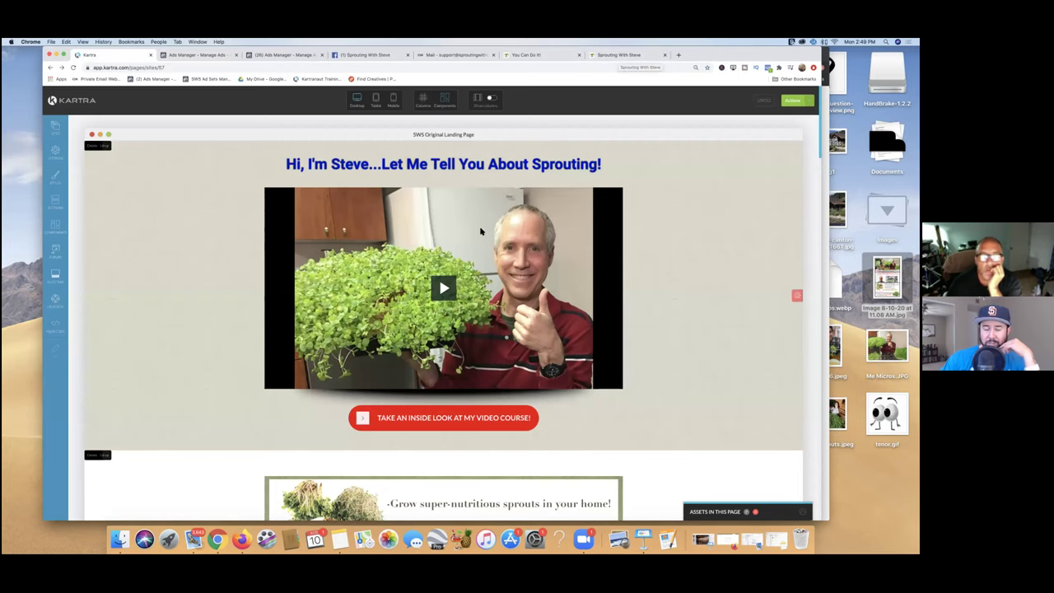
mouse_move(480, 231)
scroll(479, 230, "down", 5)
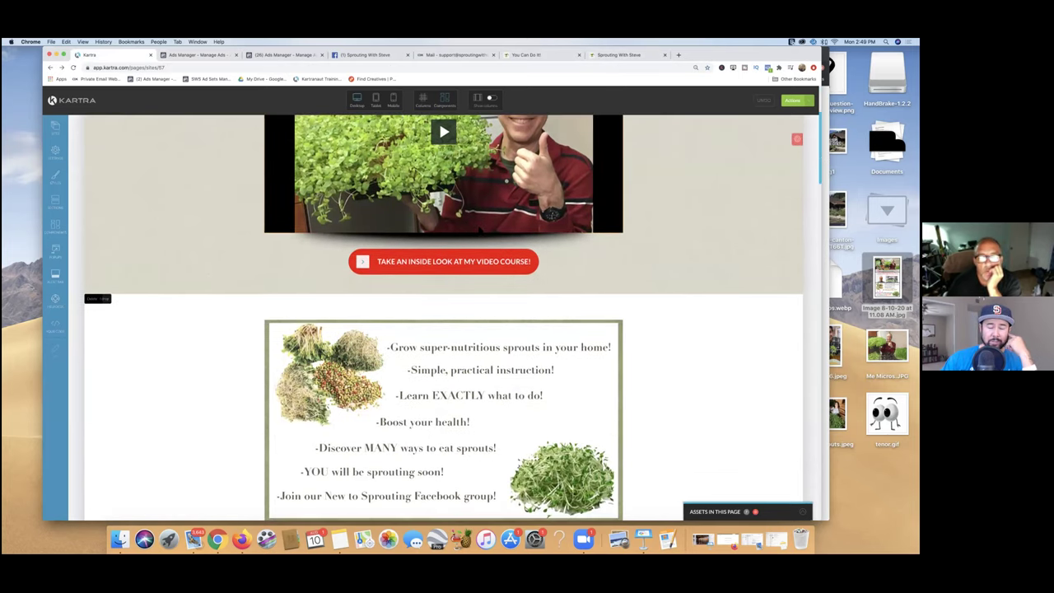
scroll(480, 231, "down", 3)
scroll(479, 230, "down", 2)
scroll(479, 230, "up", 3)
scroll(479, 231, "up", 6)
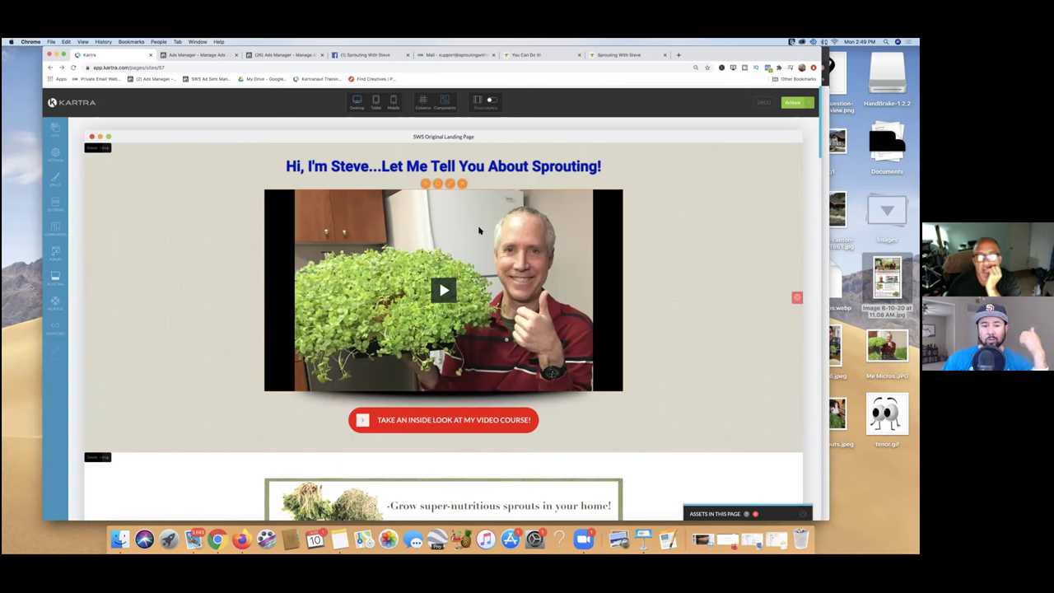
scroll(479, 231, "down", 1)
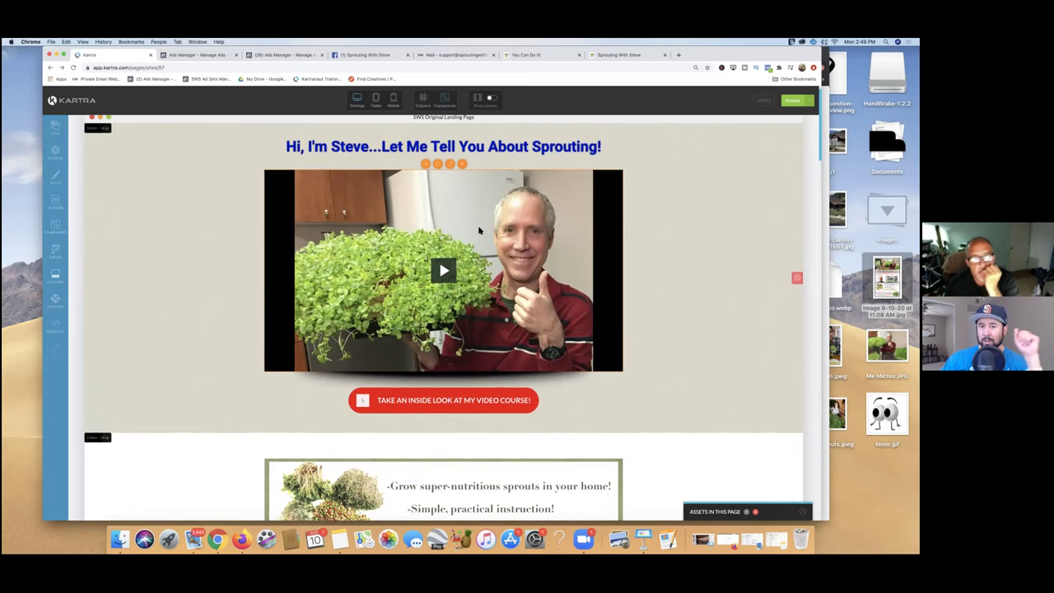
scroll(480, 231, "down", 5)
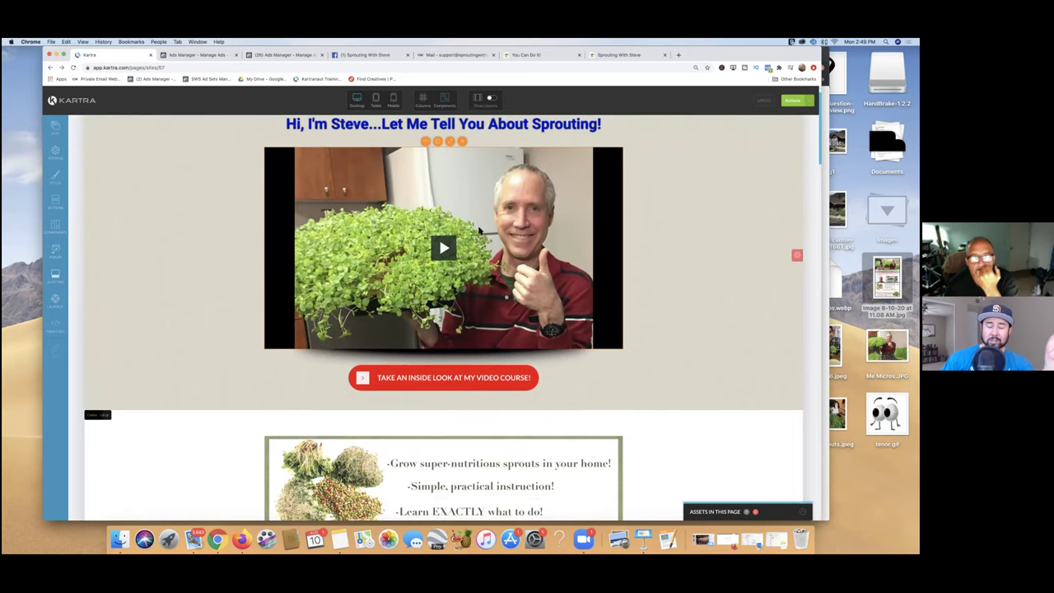
scroll(480, 231, "down", 2)
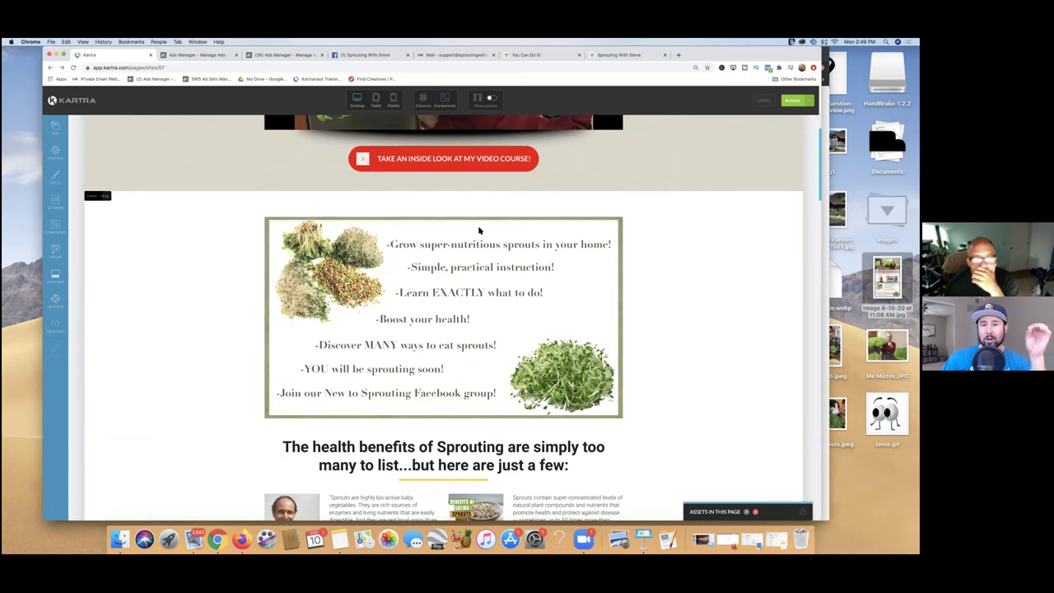
scroll(479, 230, "down", 2)
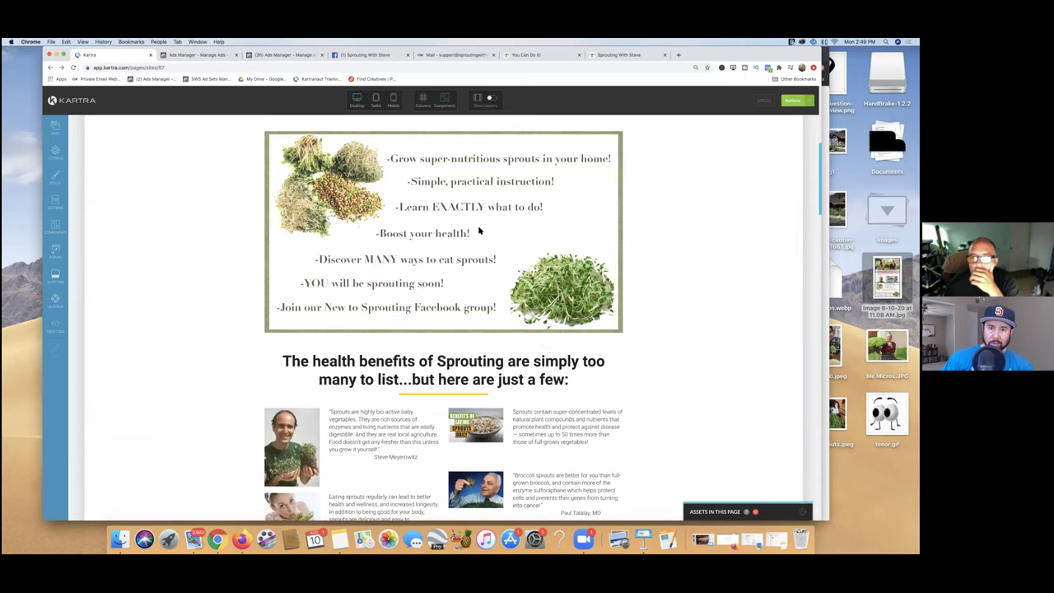
scroll(478, 231, "down", 6)
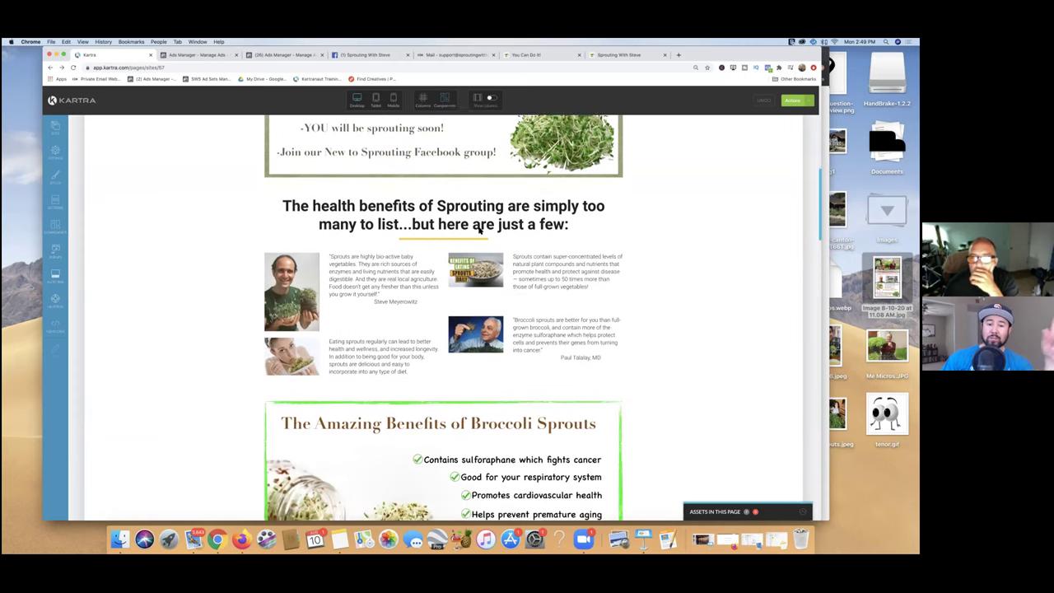
scroll(478, 231, "down", 2)
scroll(479, 230, "down", 1)
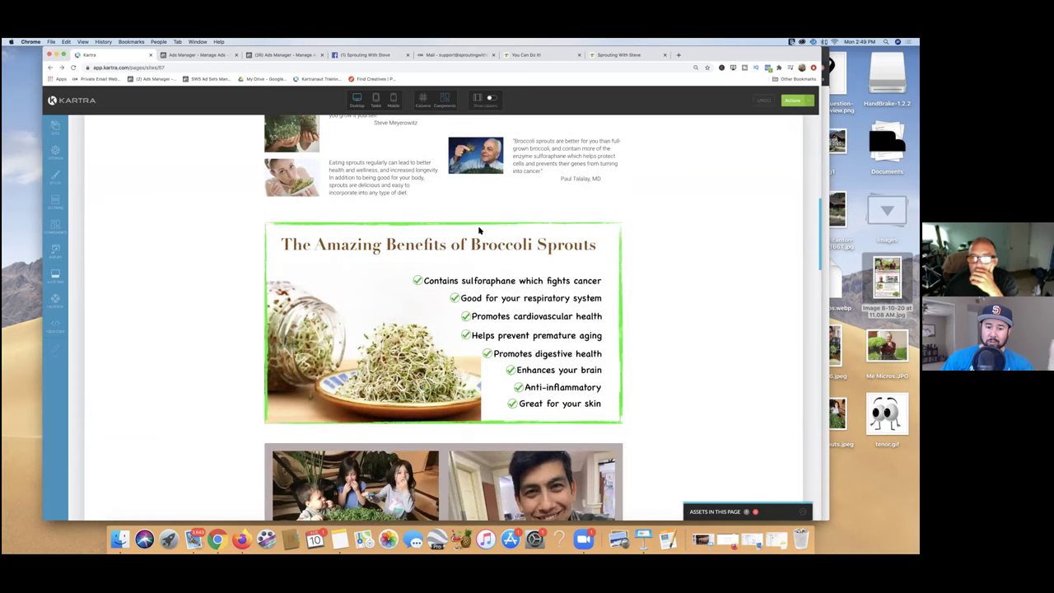
scroll(479, 231, "down", 13)
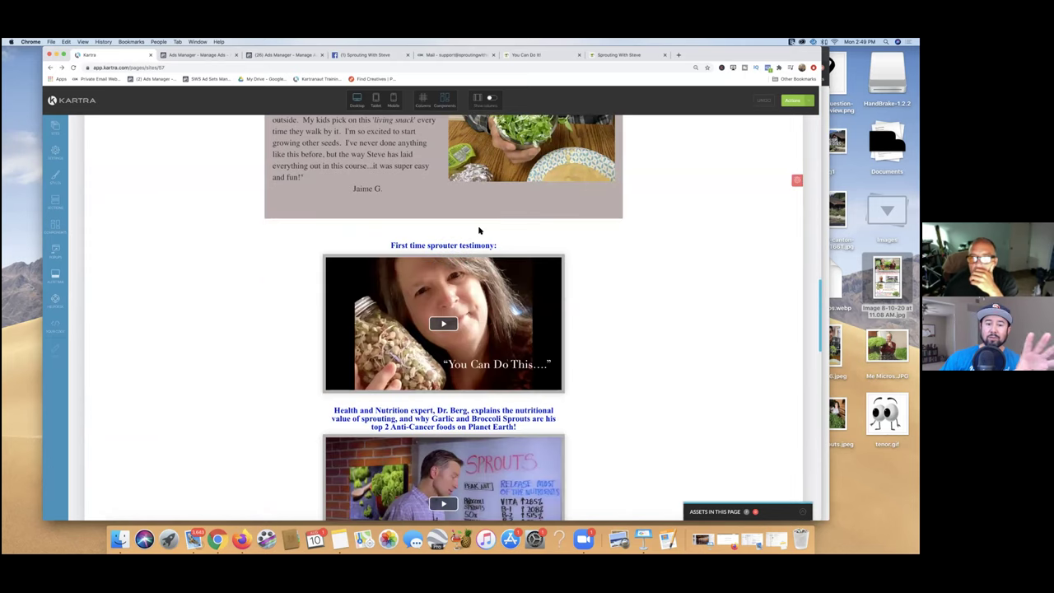
scroll(479, 231, "down", 3)
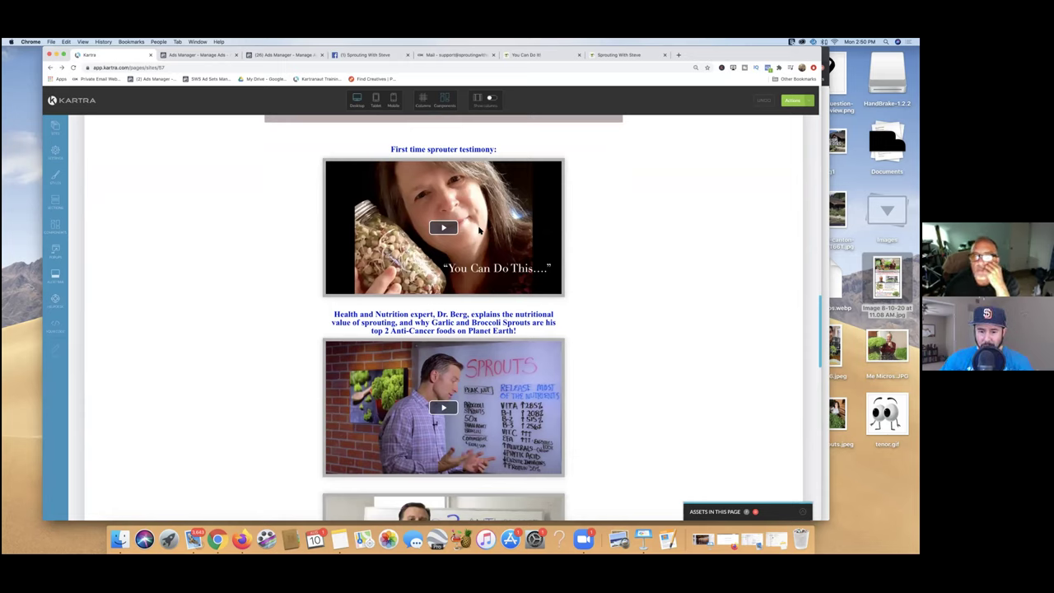
scroll(479, 231, "up", 3)
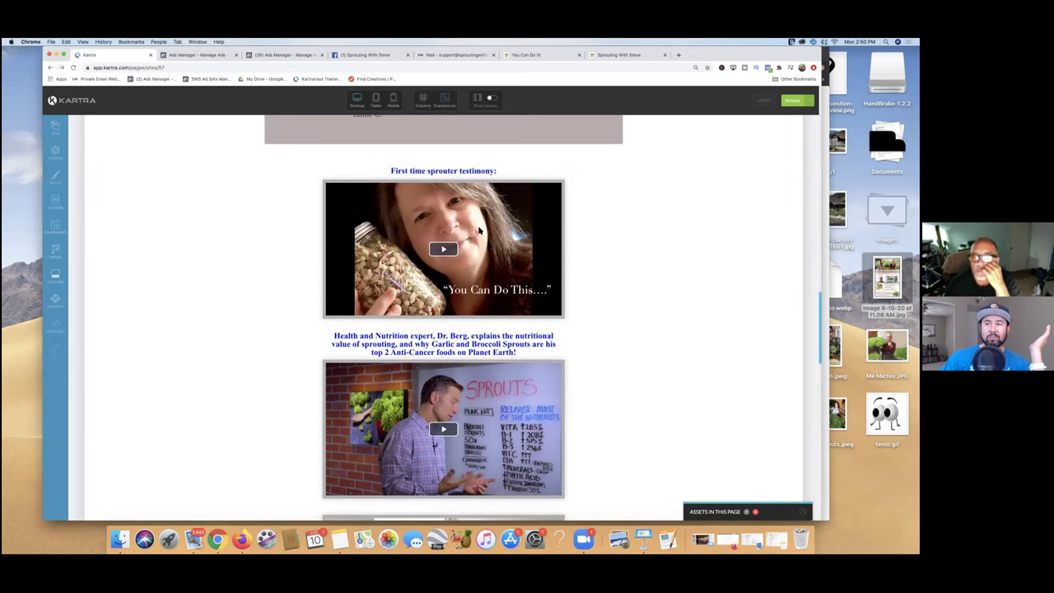
scroll(479, 231, "up", 3)
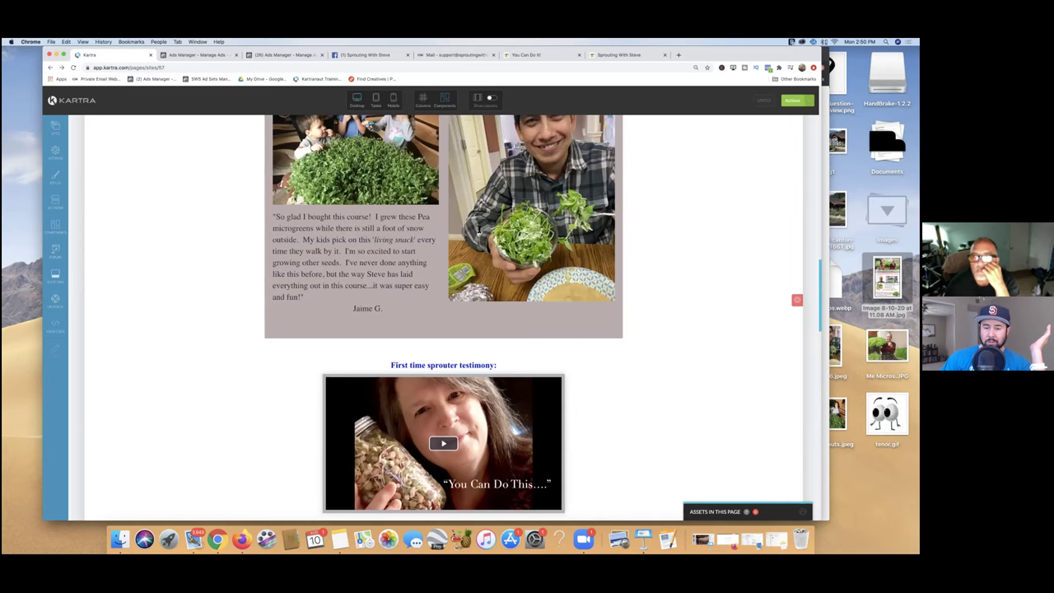
scroll(478, 230, "up", 3)
scroll(478, 230, "up", 15)
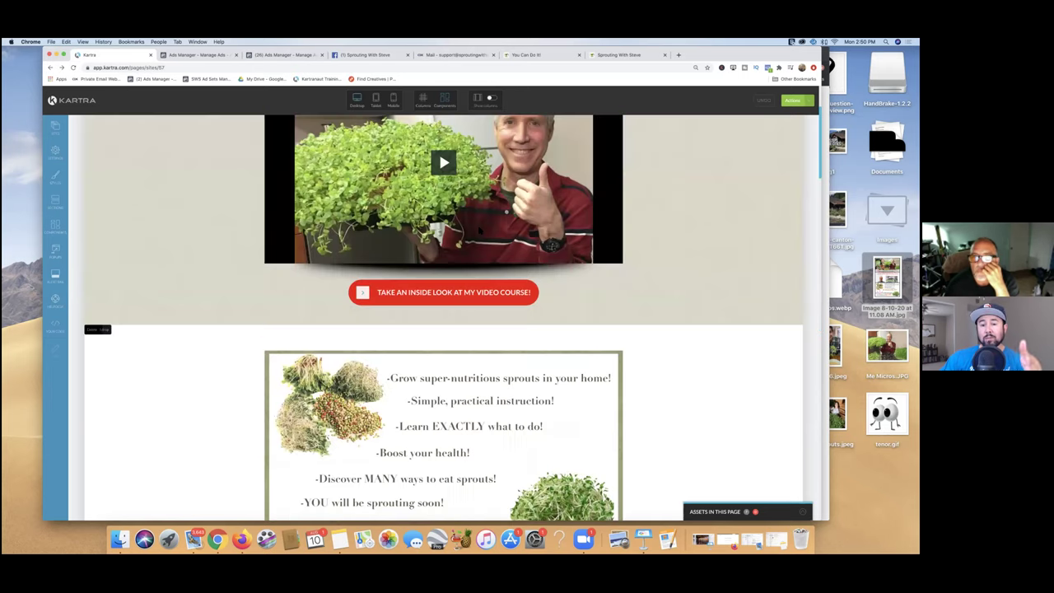
scroll(478, 231, "up", 3)
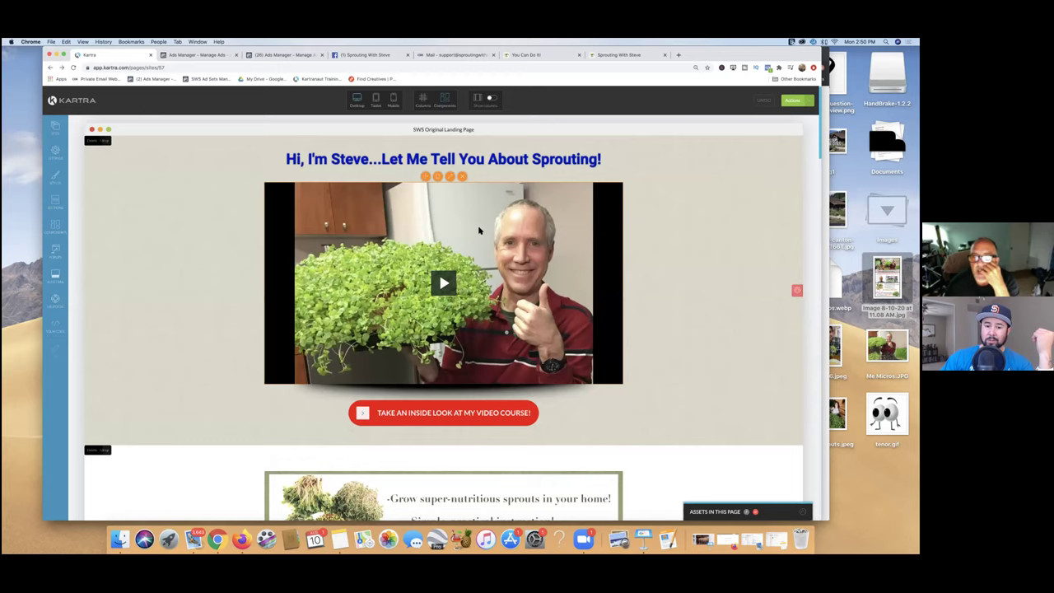
Review the landing page's full length down to the $199 course offer and sneak peek, and return to its headline
scroll(478, 231, "down", 1)
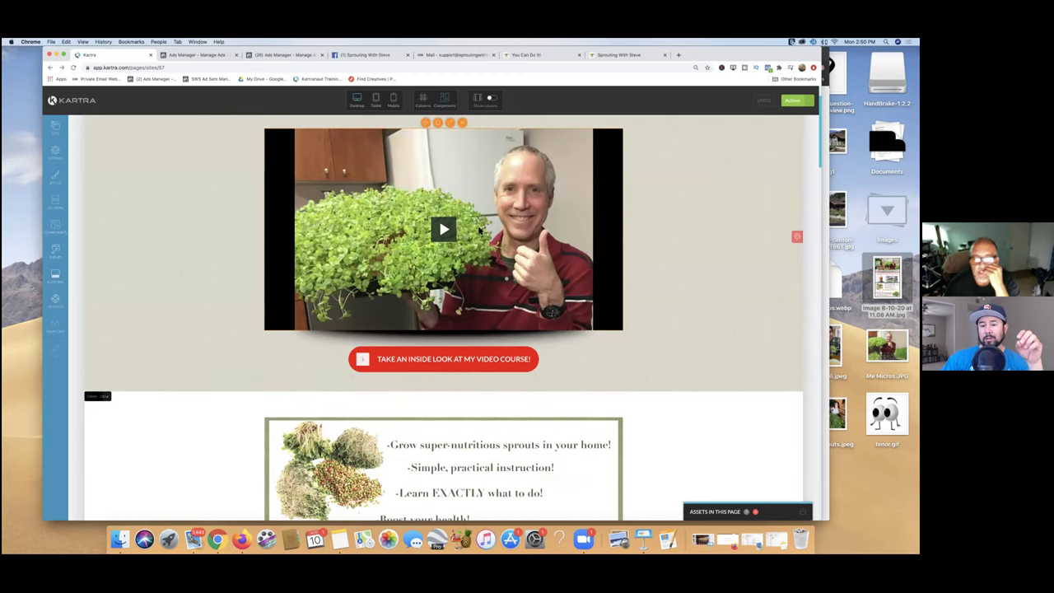
scroll(479, 231, "down", 5)
scroll(479, 231, "down", 8)
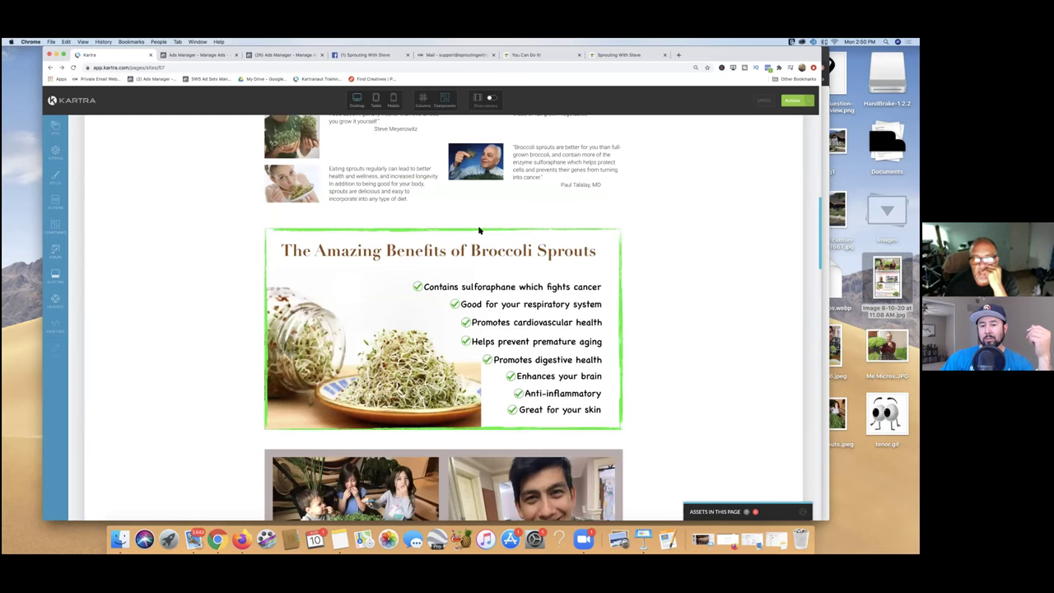
scroll(479, 230, "down", 20)
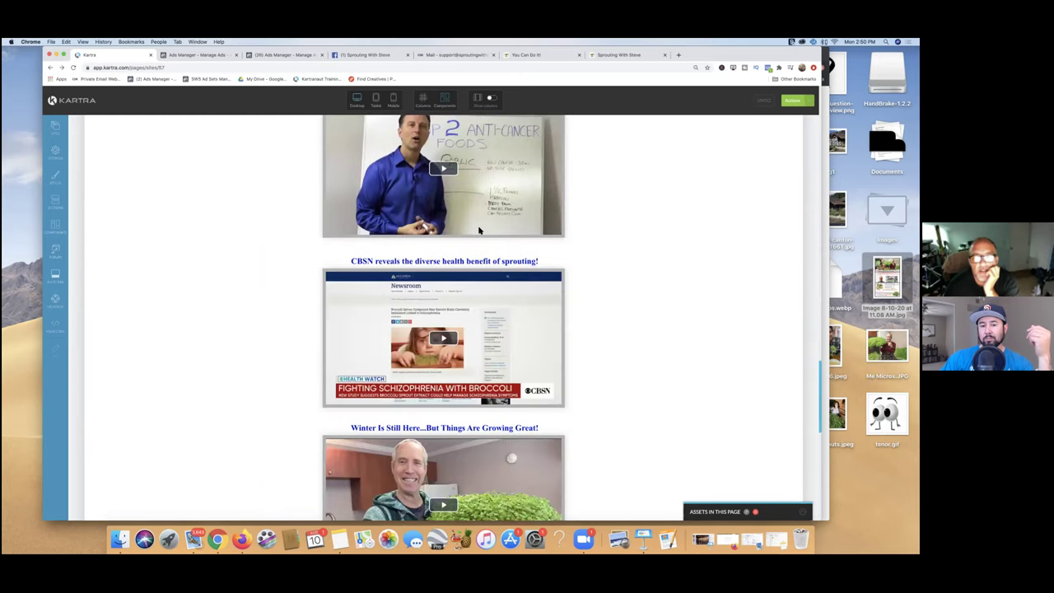
scroll(478, 230, "down", 10)
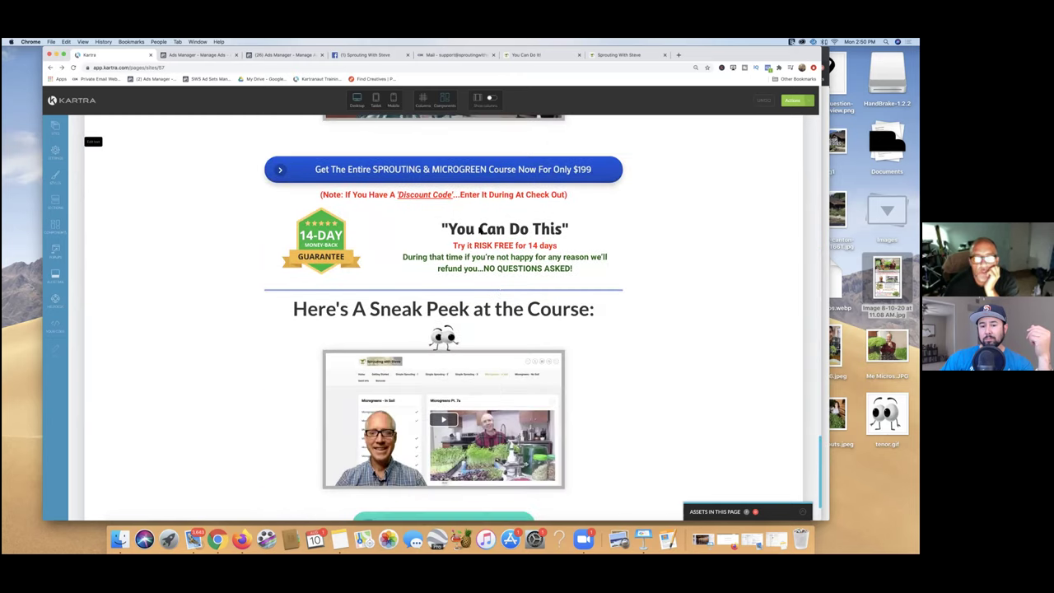
scroll(478, 231, "up", 15)
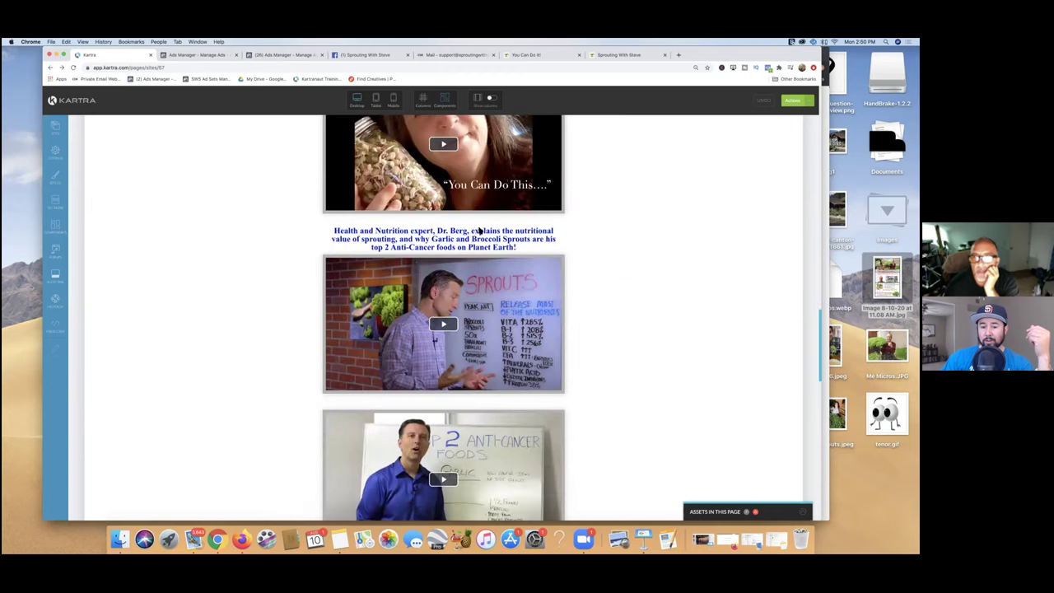
scroll(479, 231, "up", 8)
scroll(479, 231, "up", 15)
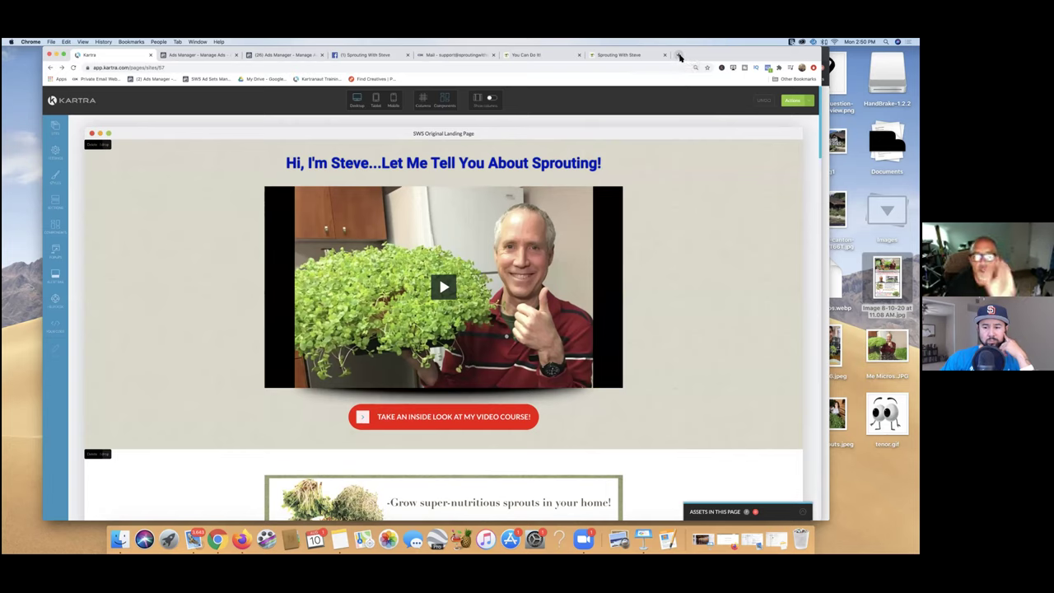
Open the bookmarked Kartra dashboard in a new browser tab and view its sales, subscription and traffic summaries
left_click(680, 56)
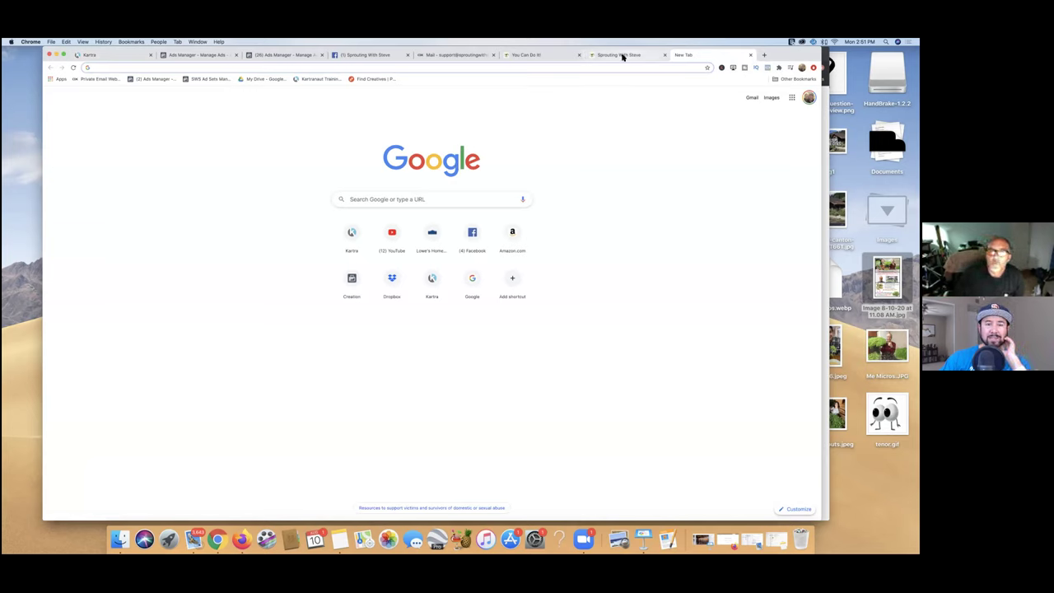
left_click(795, 79)
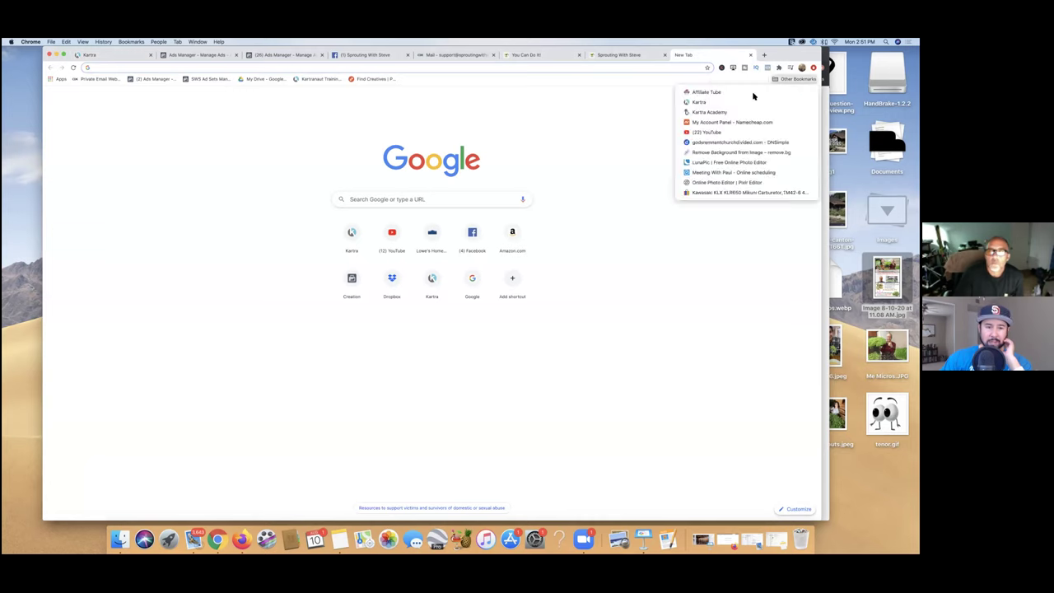
left_click(721, 101)
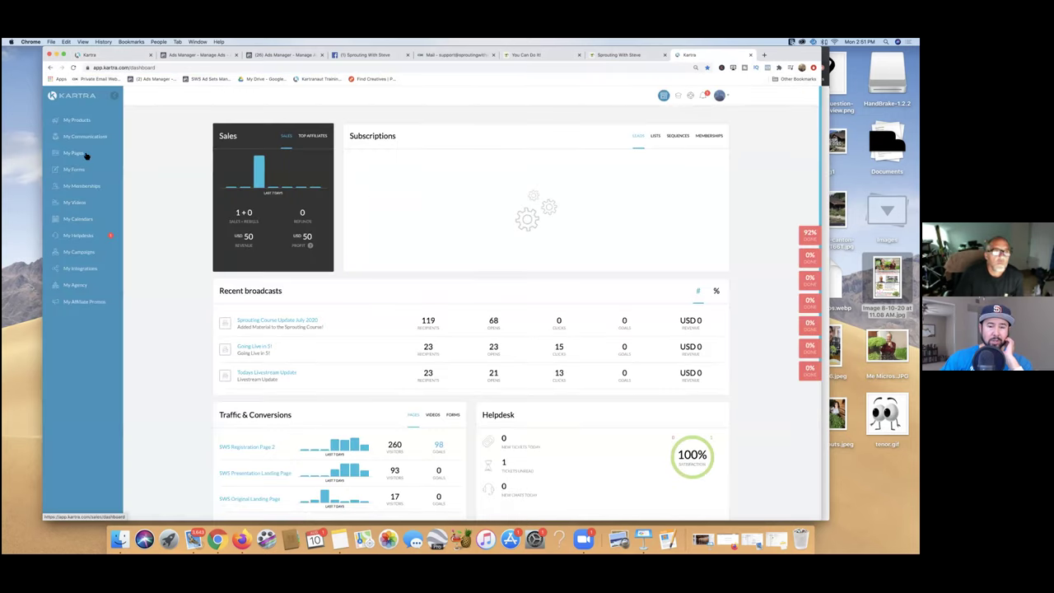
left_click(119, 59)
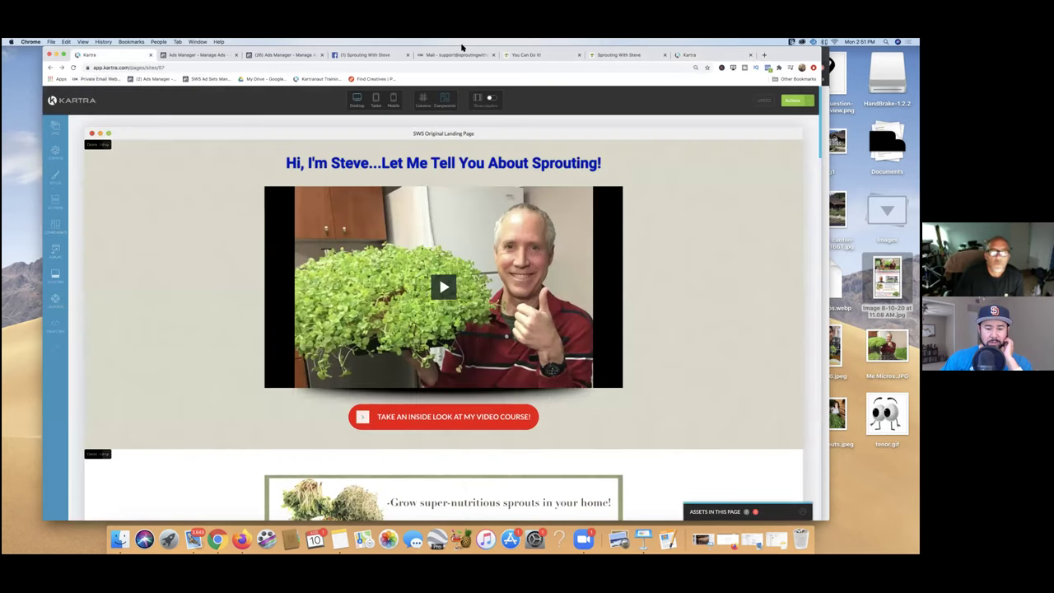
left_click(670, 58)
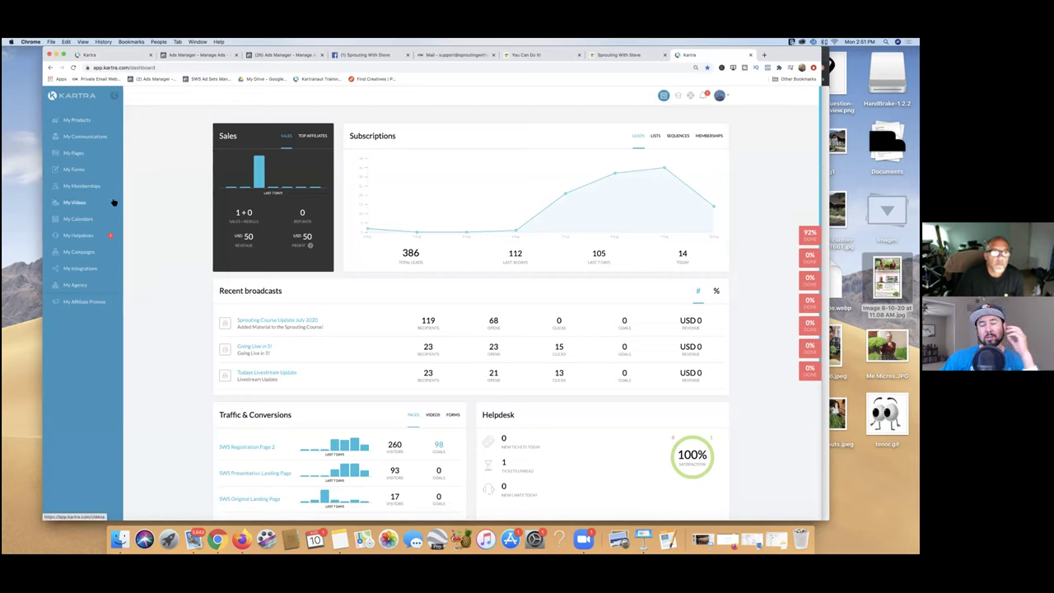
Return to the SWS Original Landing Page editor and examine the intro video, course call-to-action and sprouting highlights box
left_click(100, 53)
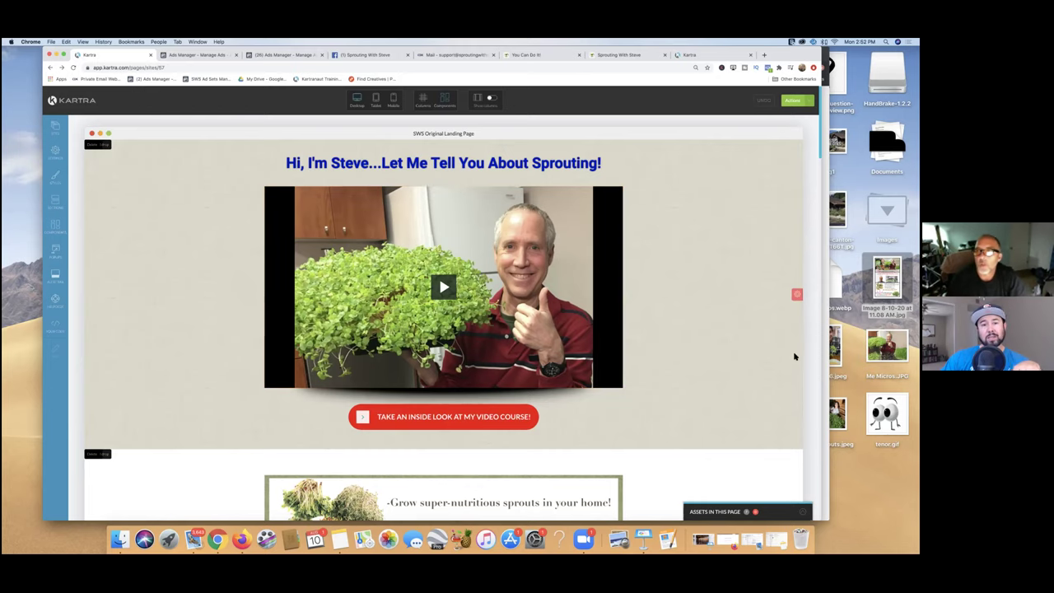
scroll(795, 356, "down", 1)
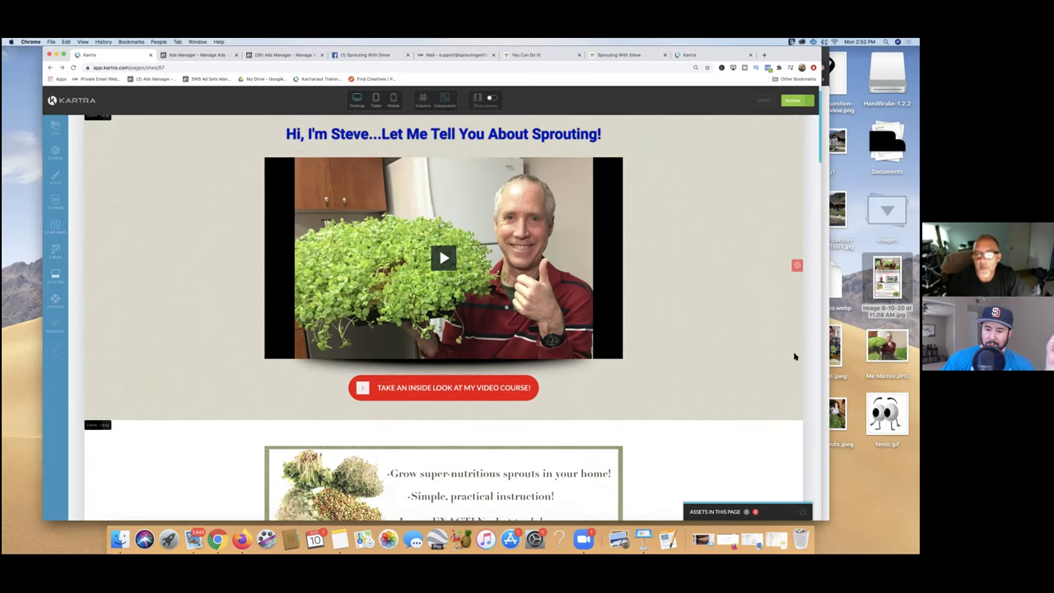
scroll(794, 356, "down", 2)
scroll(795, 356, "down", 1)
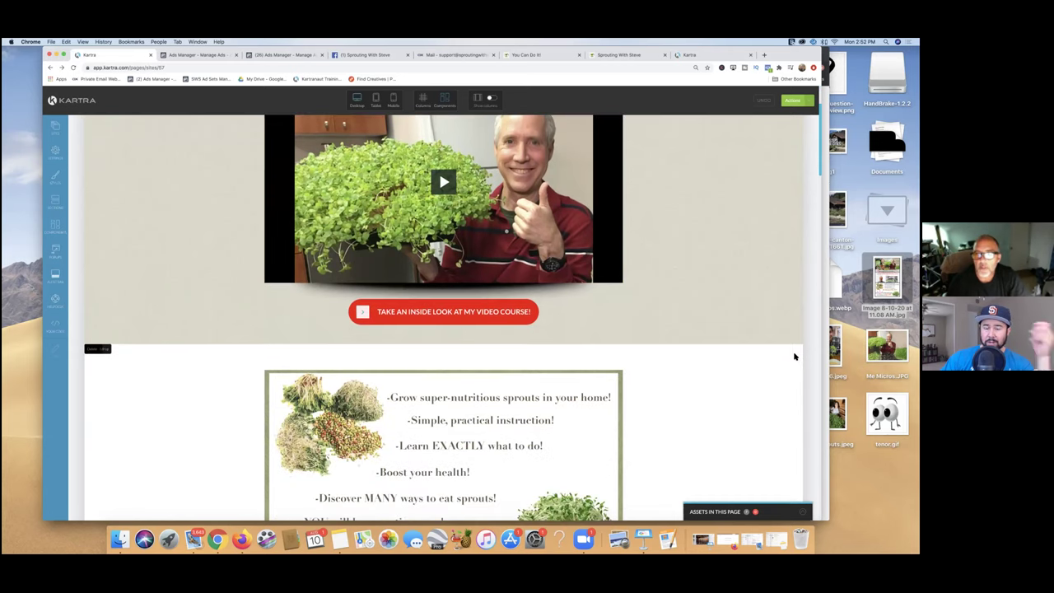
scroll(794, 356, "down", 3)
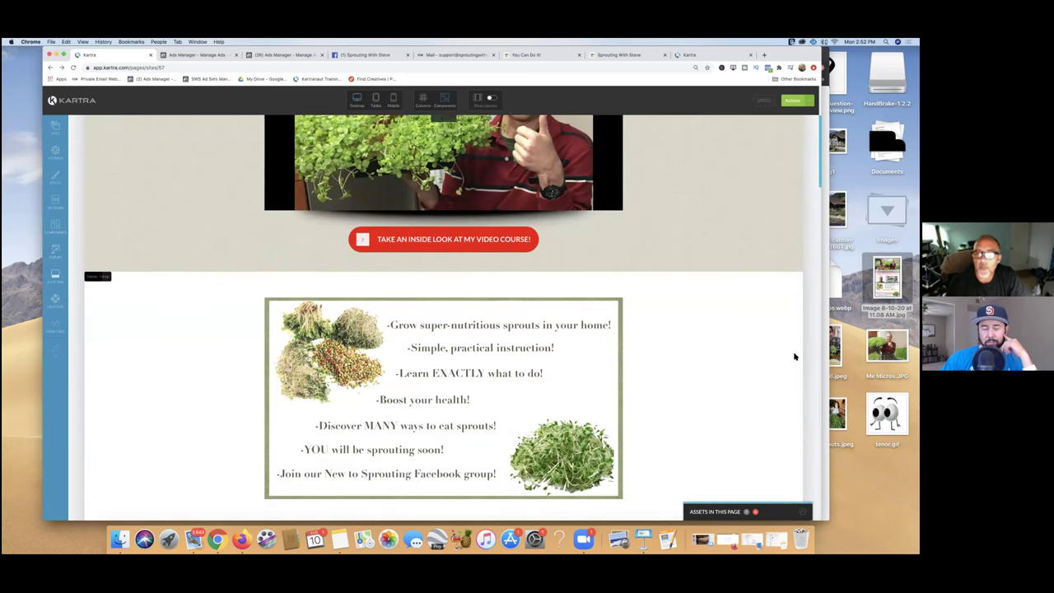
scroll(795, 356, "up", 3)
scroll(795, 356, "up", 4)
scroll(795, 356, "down", 8)
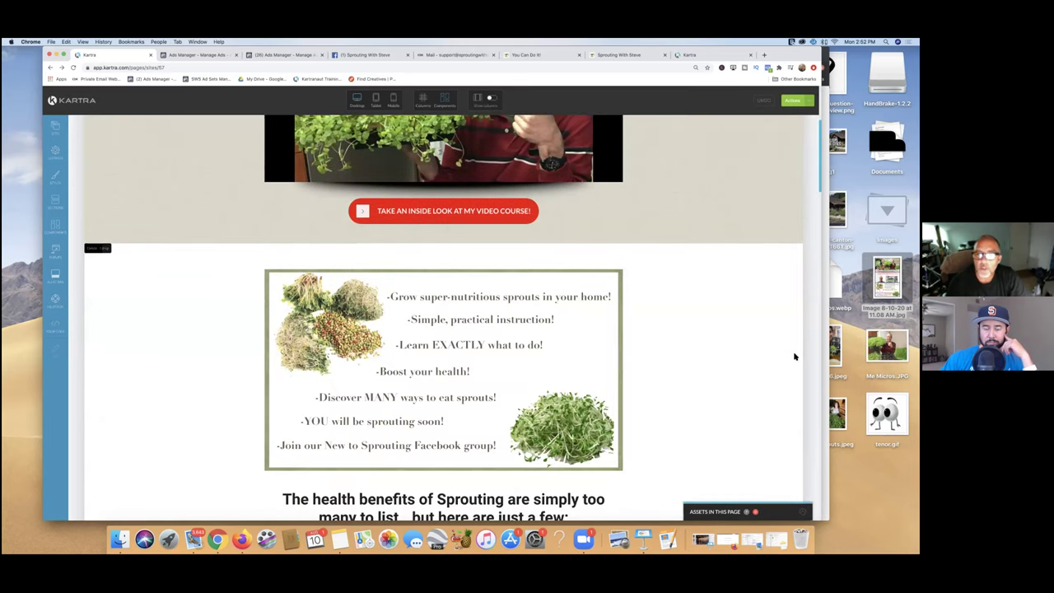
Review the landing page's health videos down to the $199 course offer, and go back up to the intro video
scroll(795, 356, "down", 20)
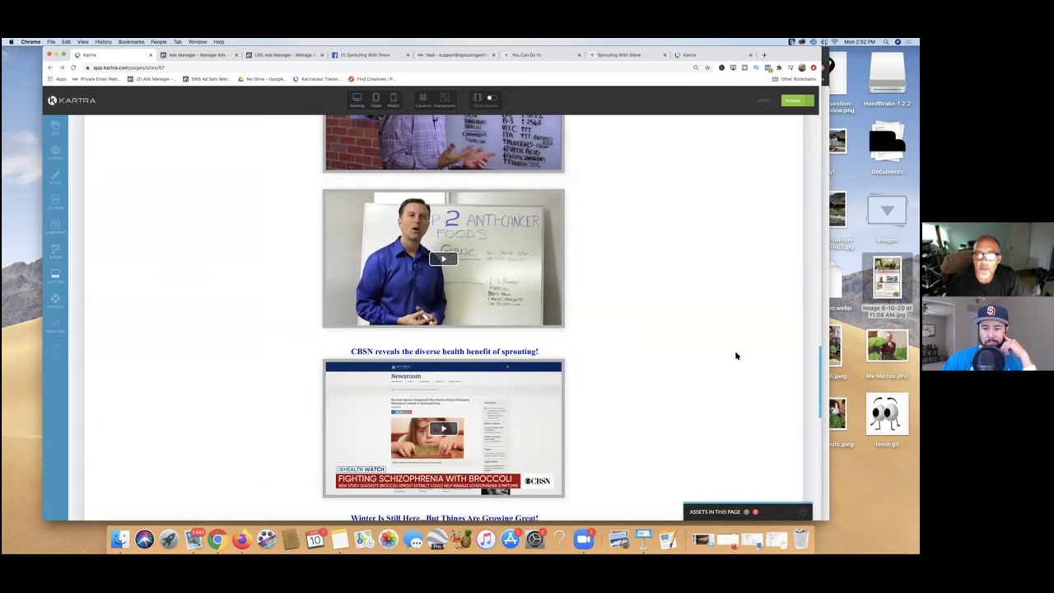
scroll(437, 280, "up", 5)
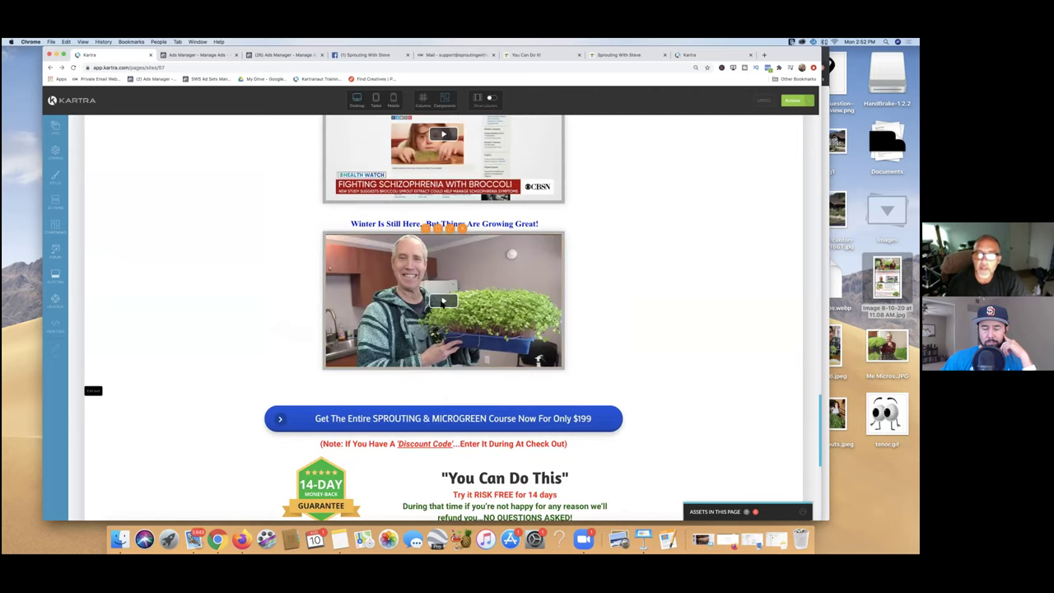
scroll(442, 303, "up", 5)
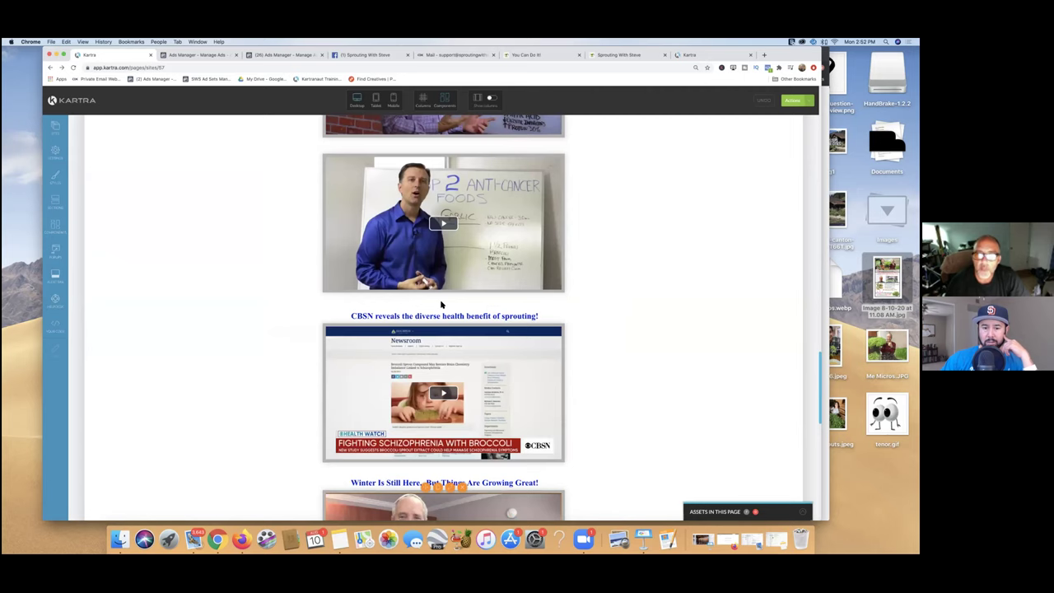
scroll(441, 300, "up", 5)
scroll(440, 300, "up", 10)
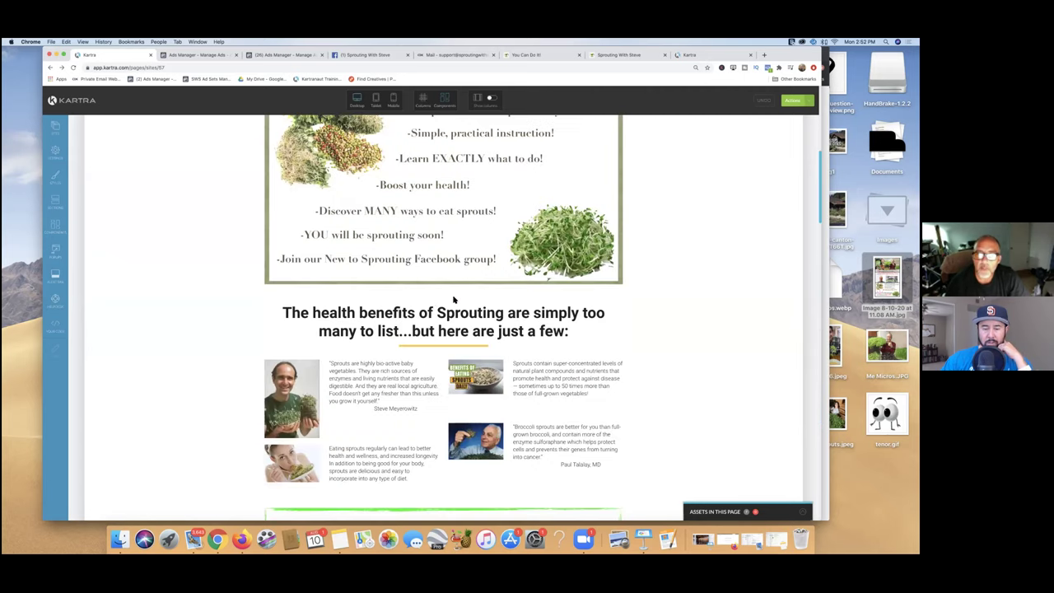
scroll(454, 301, "up", 8)
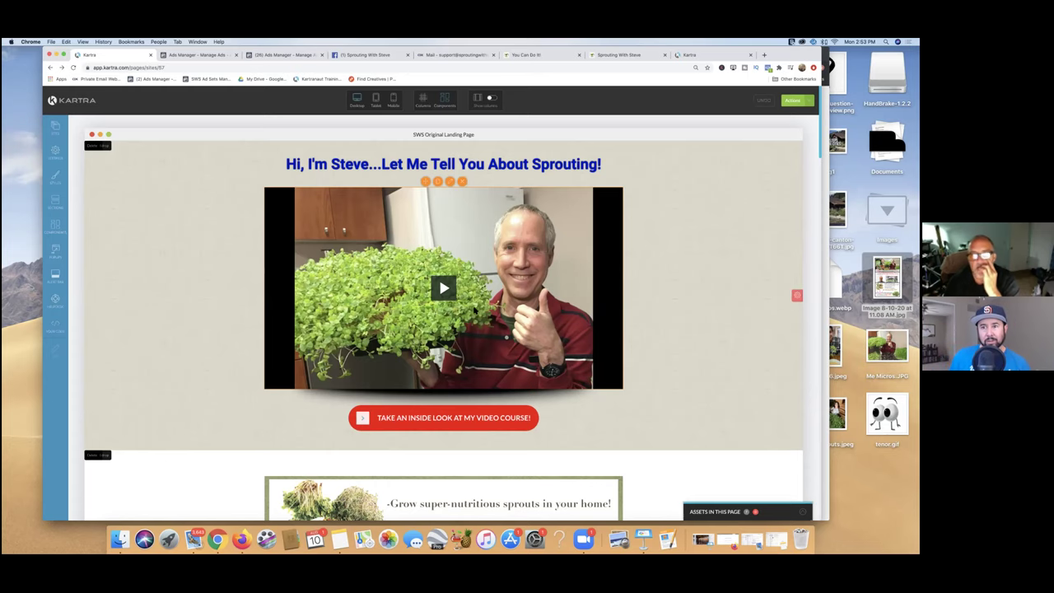
scroll(475, 309, "down", 1)
scroll(474, 309, "down", 5)
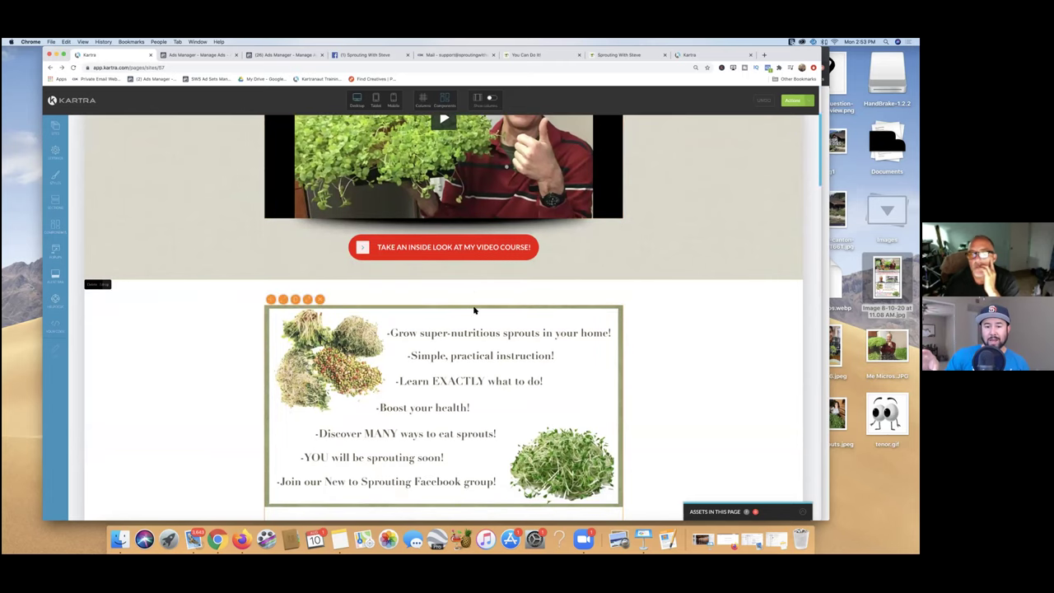
scroll(470, 294, "up", 5)
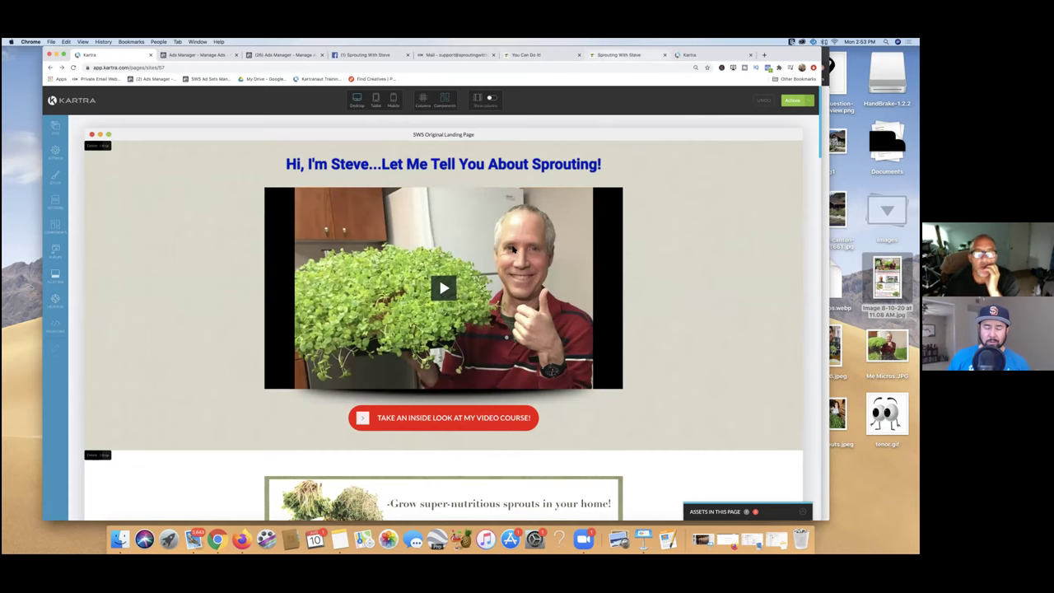
Open the live Sprouting With Steve page and play the "Winter Is Still Here...But Things Are Growing Great!" video
key("super+7")
scroll(512, 249, "down", 3)
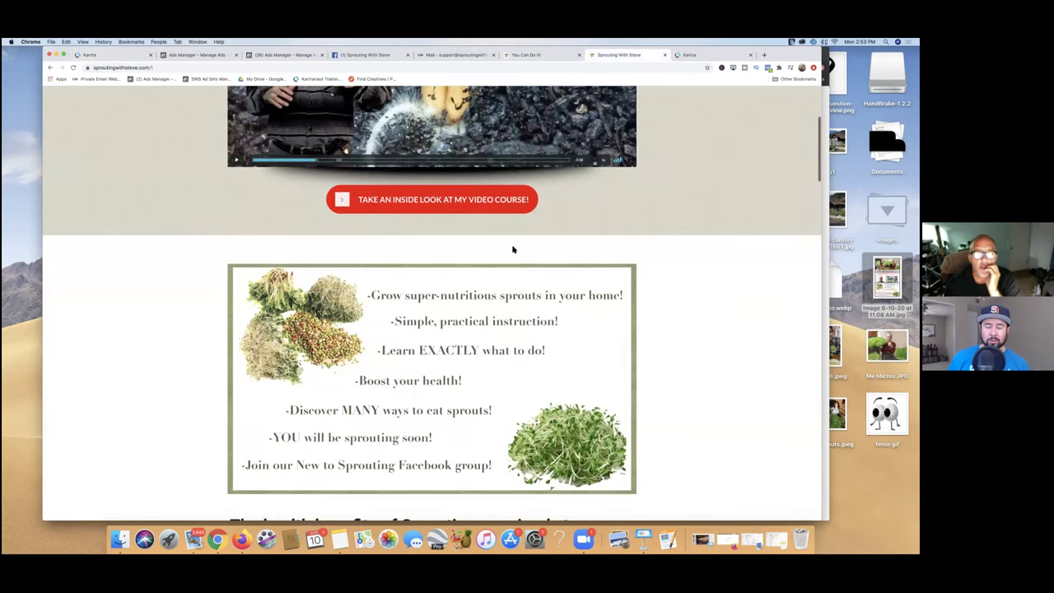
scroll(512, 248, "down", 5)
scroll(512, 249, "down", 15)
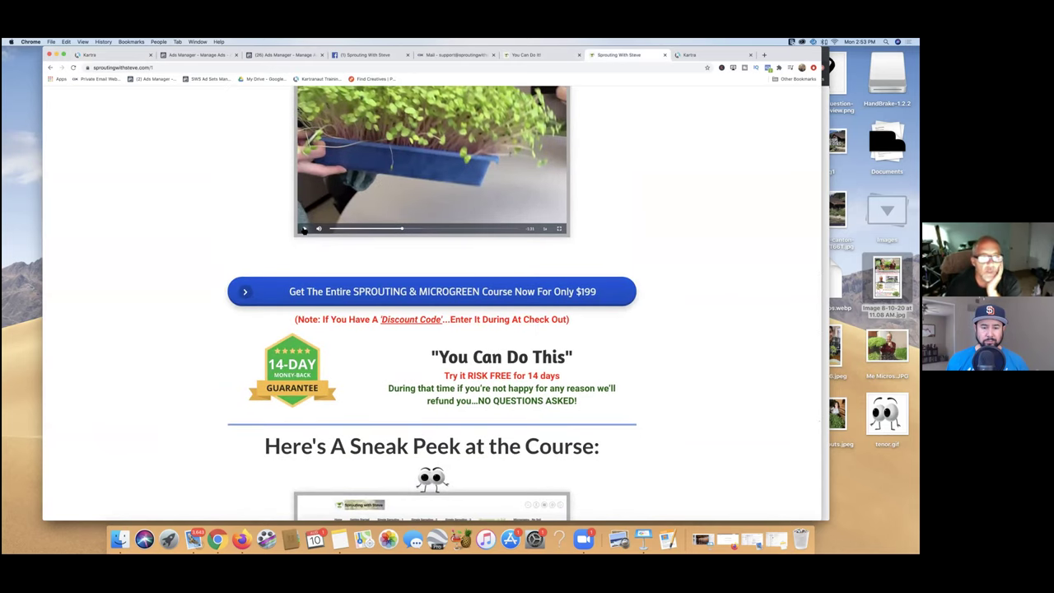
left_click(305, 230)
scroll(266, 244, "up", 1)
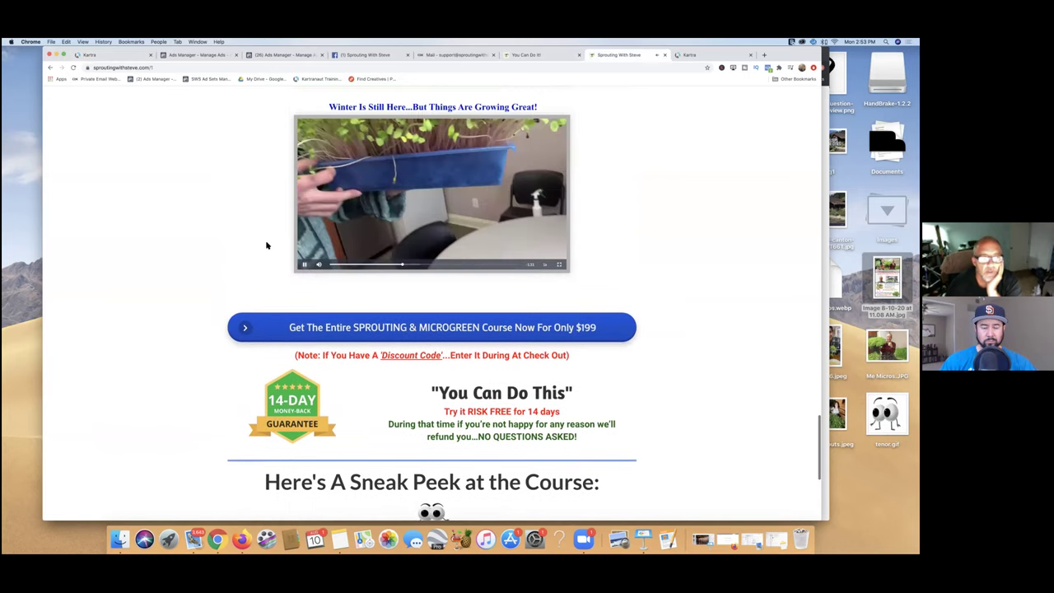
scroll(266, 245, "up", 3)
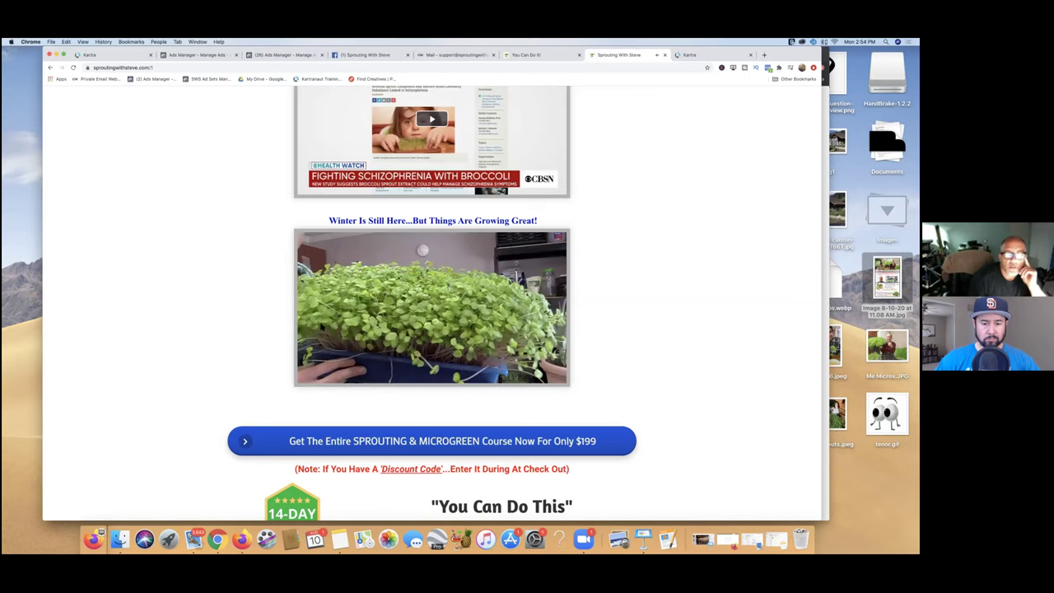
mouse_move(326, 326)
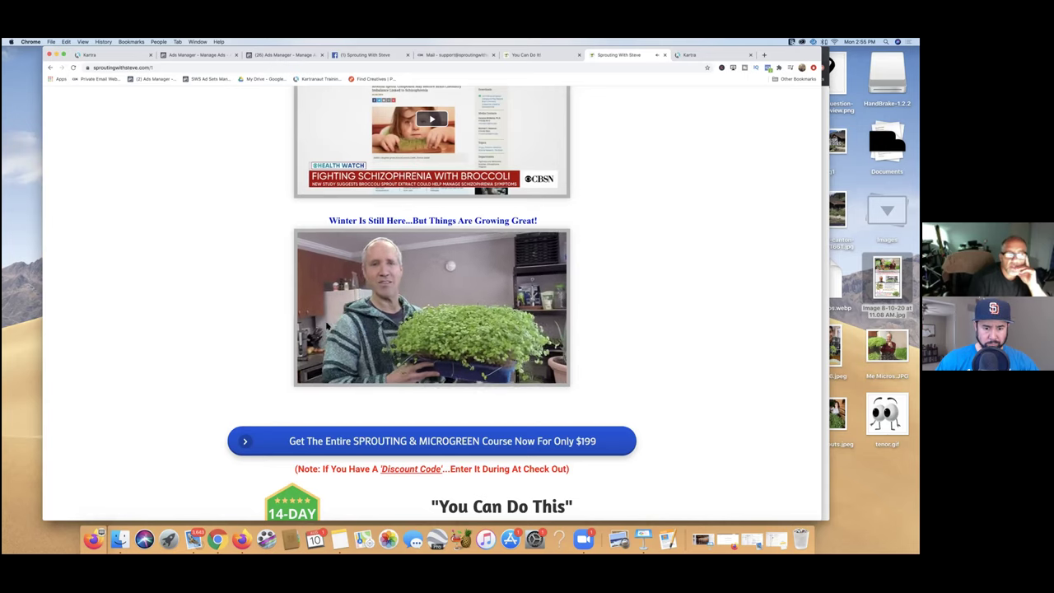
mouse_move(327, 327)
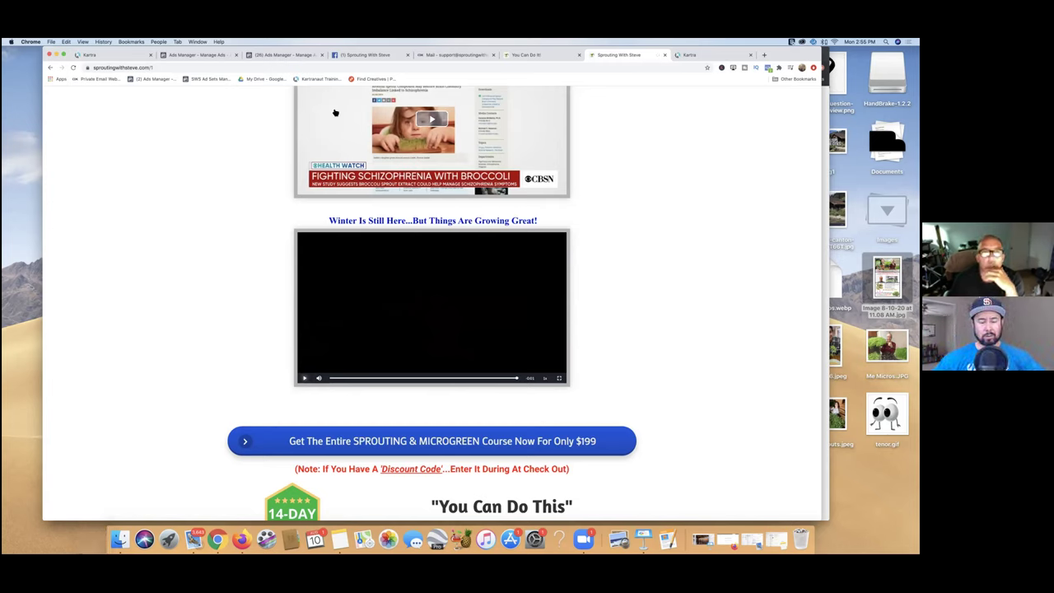
Check the ad sets' SWS Presentation results in Ads Manager, and re-examine the upper sections of the Kartra landing page
left_click(204, 55)
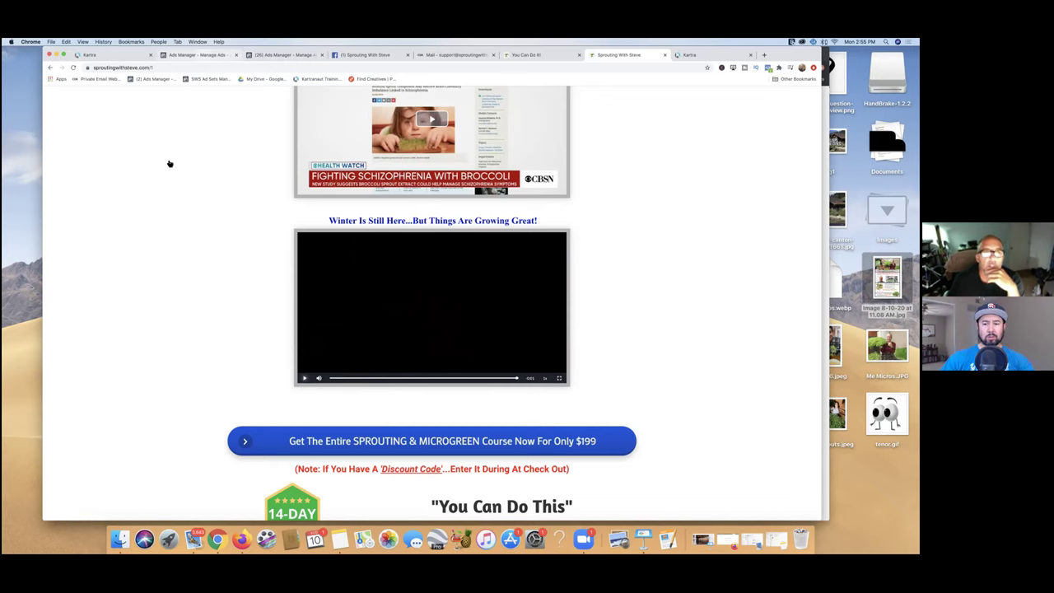
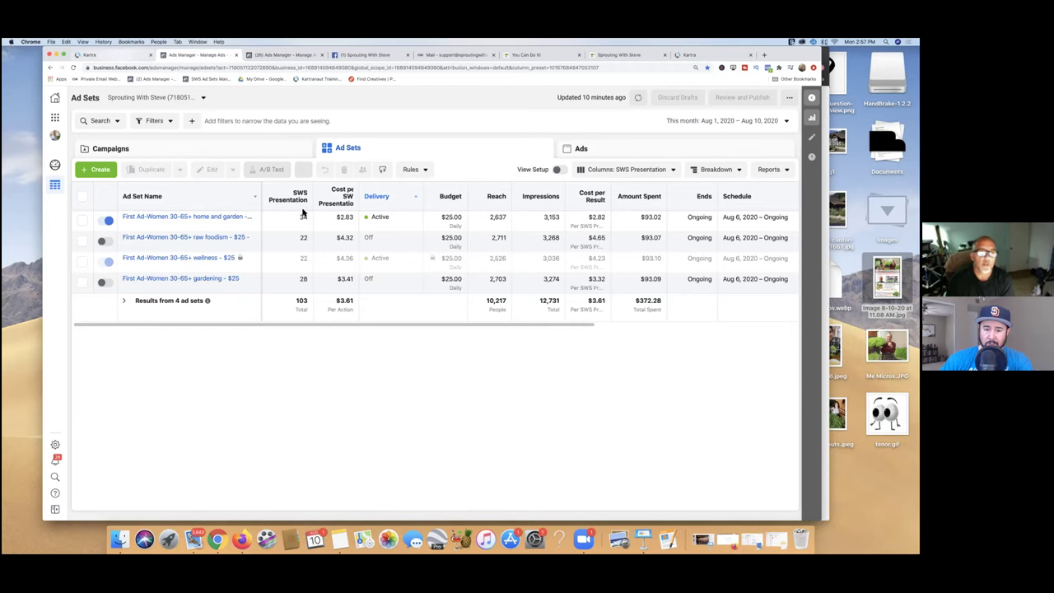
key("super+1")
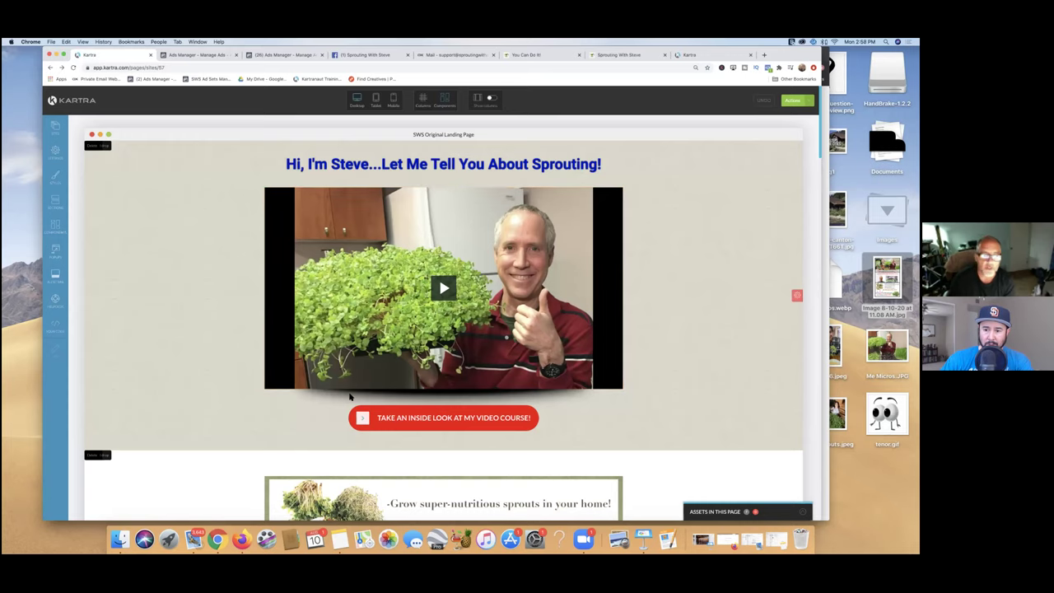
scroll(349, 397, "down", 1)
scroll(349, 397, "down", 3)
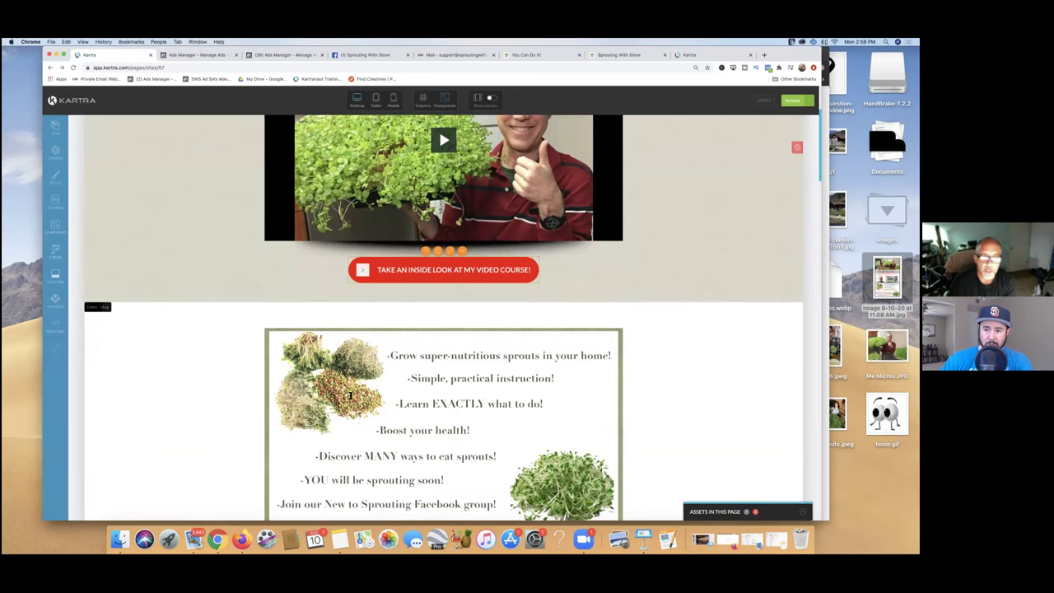
scroll(349, 397, "down", 1)
scroll(349, 397, "down", 4)
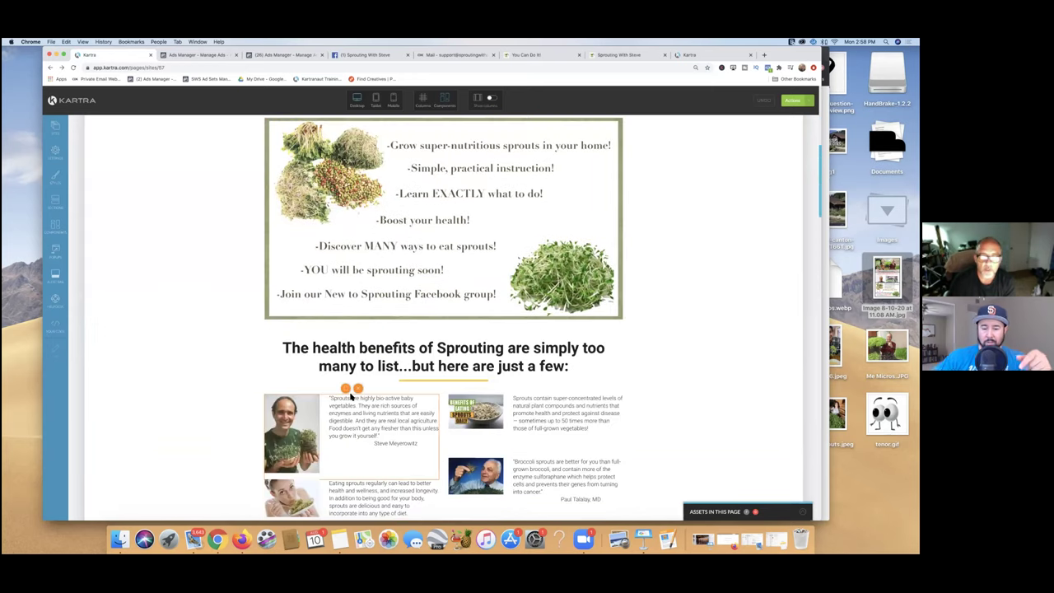
scroll(425, 329, "down", 2)
scroll(425, 318, "up", 5)
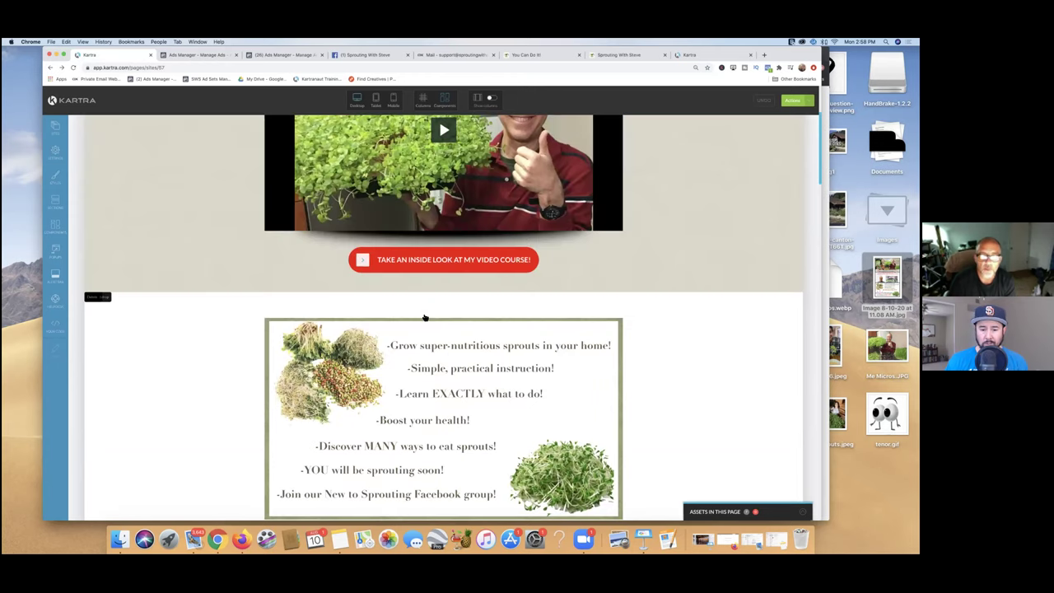
scroll(425, 317, "up", 3)
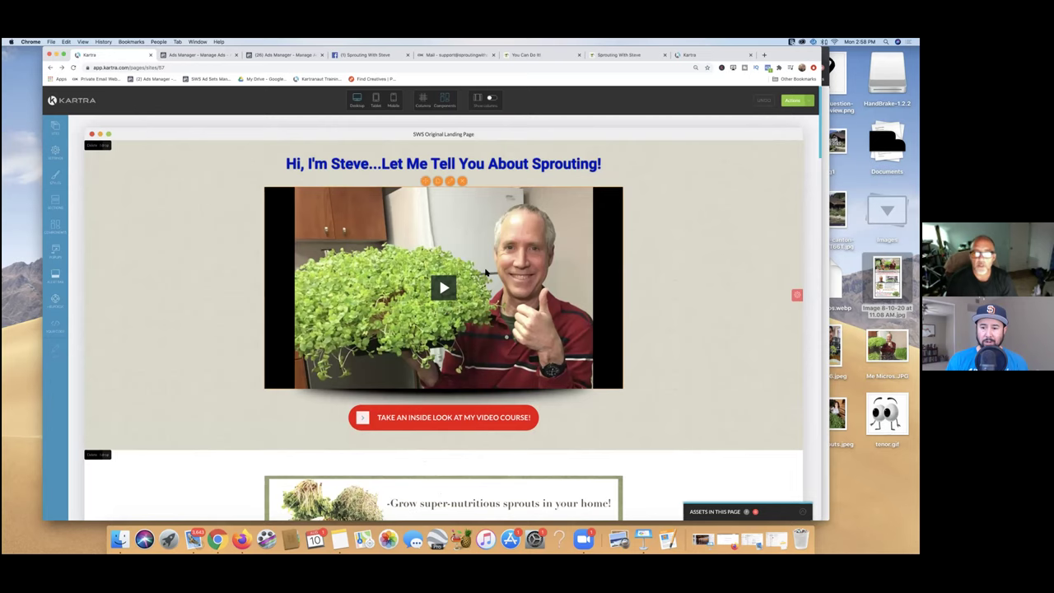
Review the landing page from the highlights through testimonials to the course sneak peek, and return to the headline
scroll(486, 272, "down", 4)
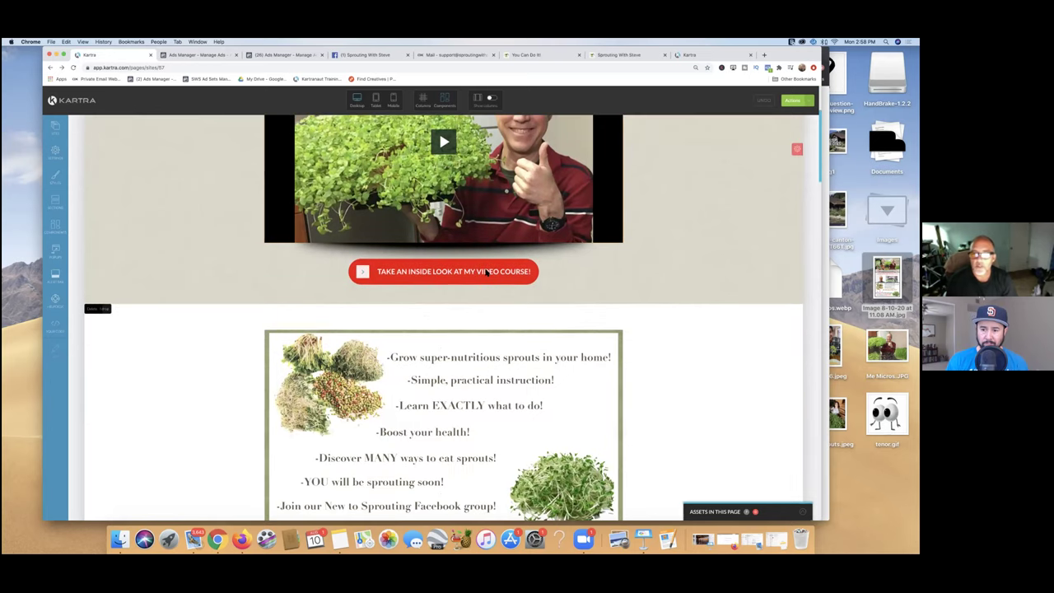
scroll(486, 272, "down", 15)
scroll(486, 272, "down", 3)
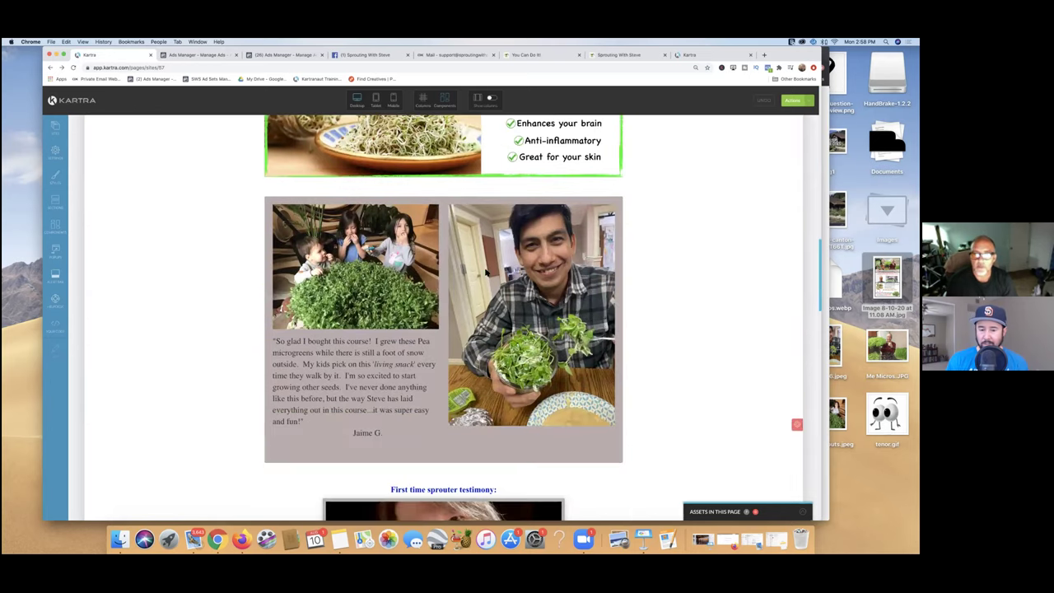
scroll(486, 272, "down", 10)
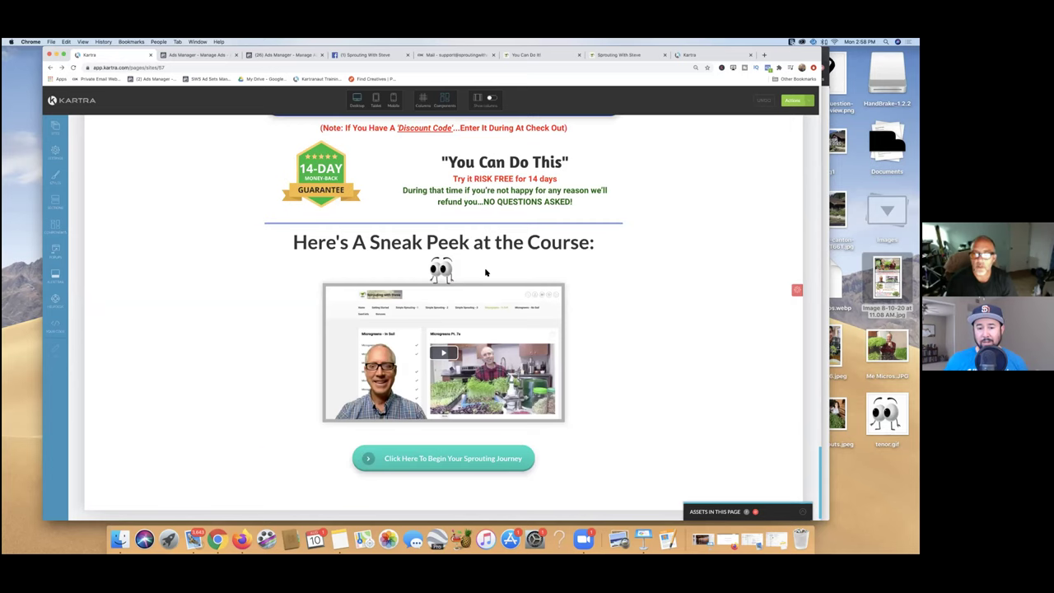
scroll(486, 272, "up", 20)
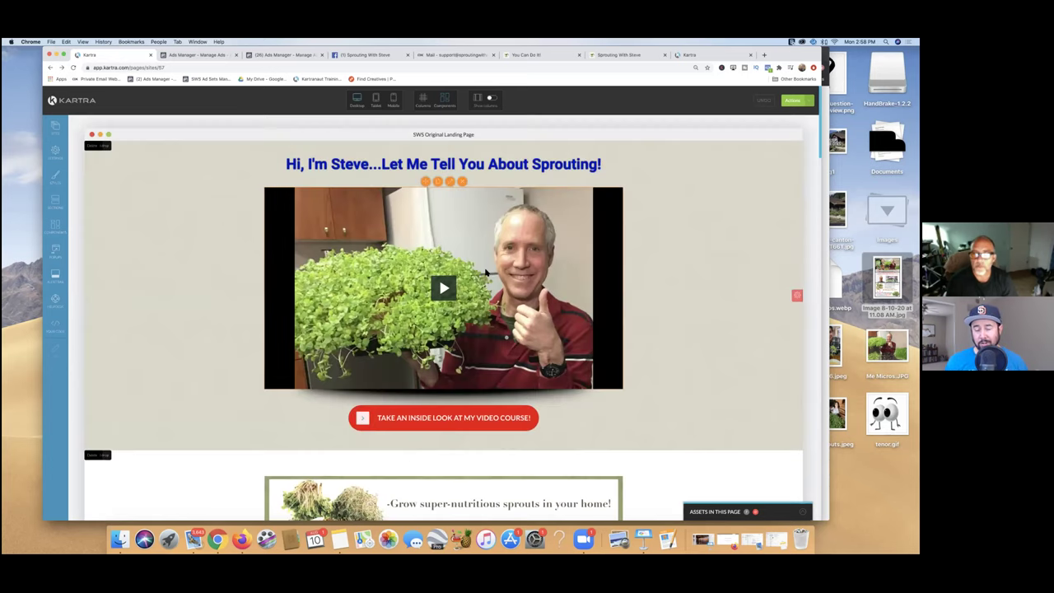
scroll(486, 272, "down", 1)
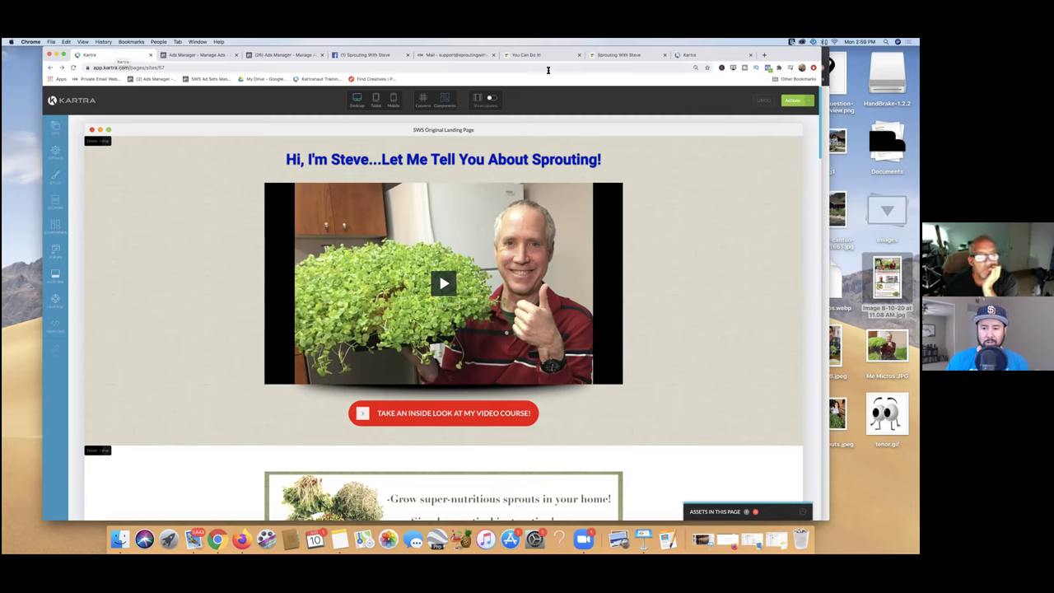
Open the configuration of the "Landing Page Video Updated March 17" video in Kartra and expand its lead tagging settings
left_click(690, 56)
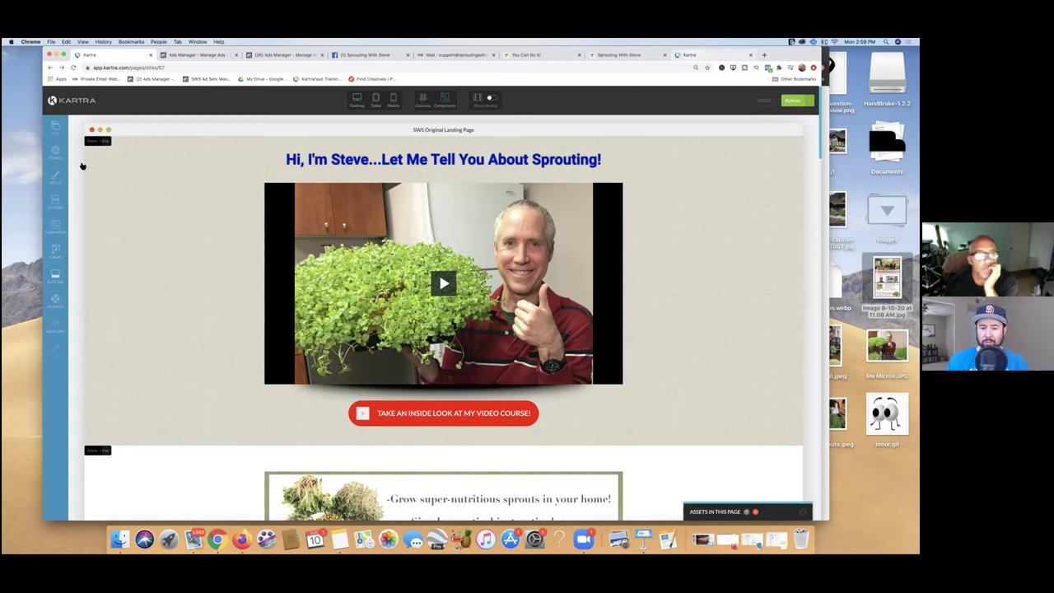
left_click(75, 203)
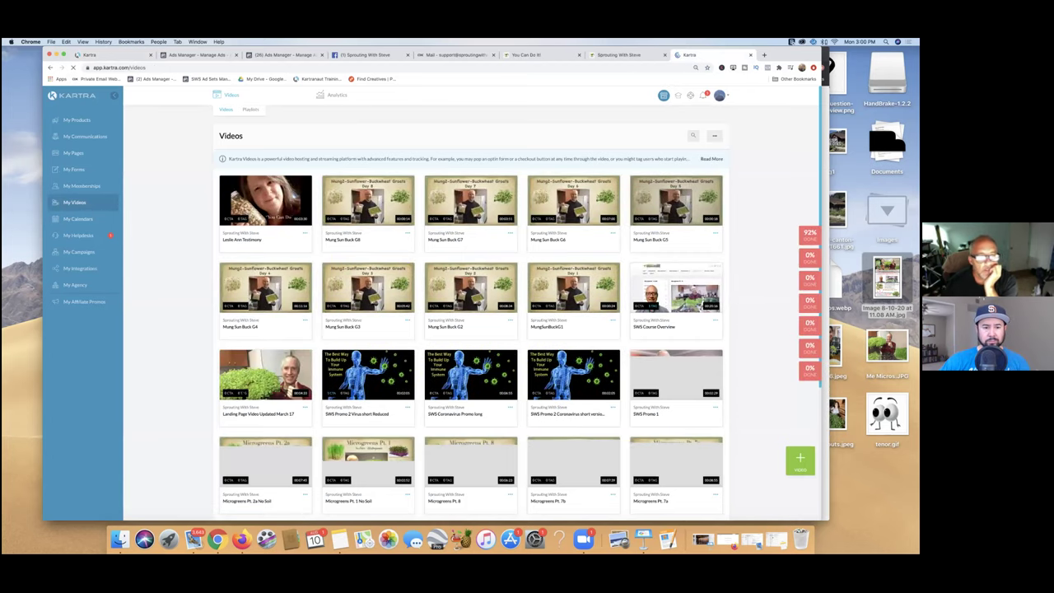
mouse_move(265, 375)
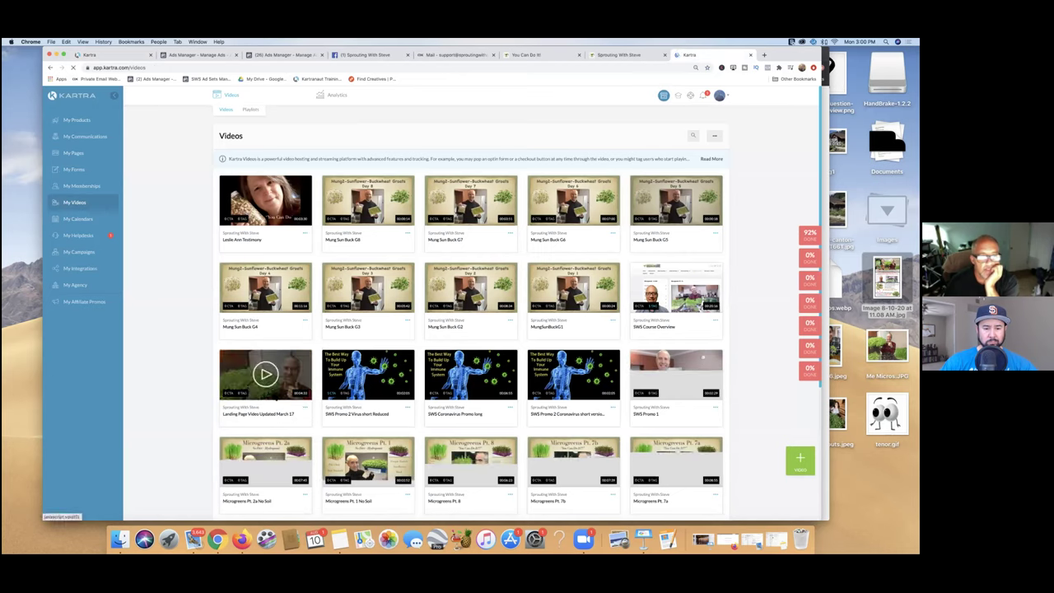
left_click(304, 407)
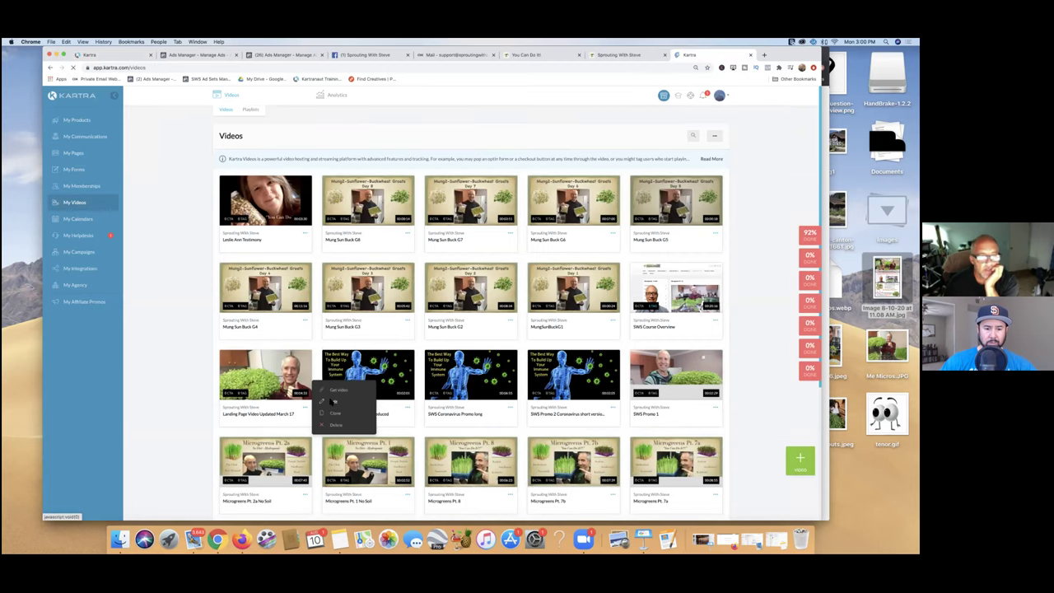
left_click(333, 402)
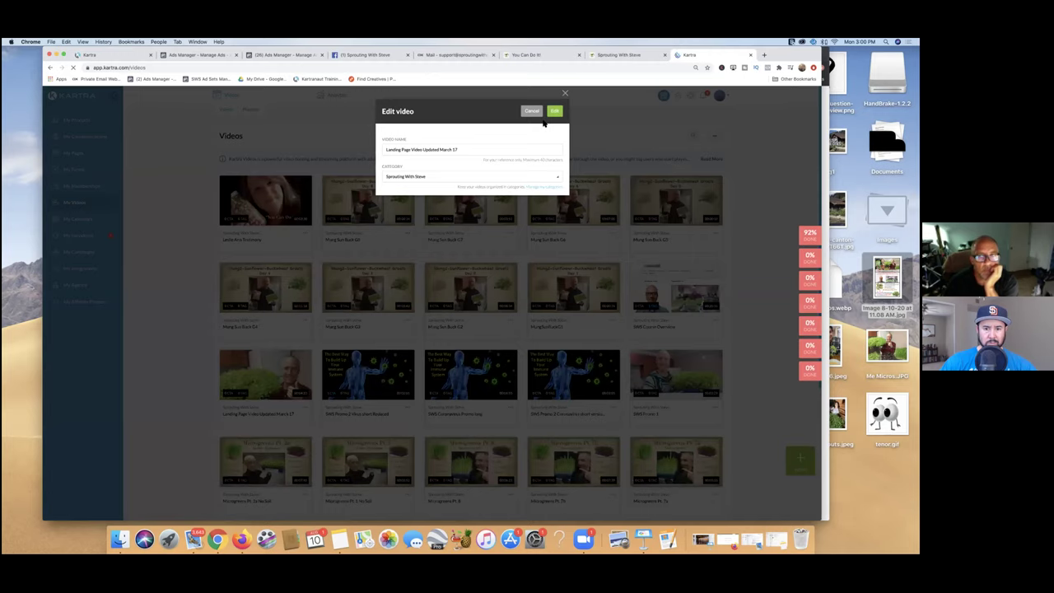
left_click(559, 115)
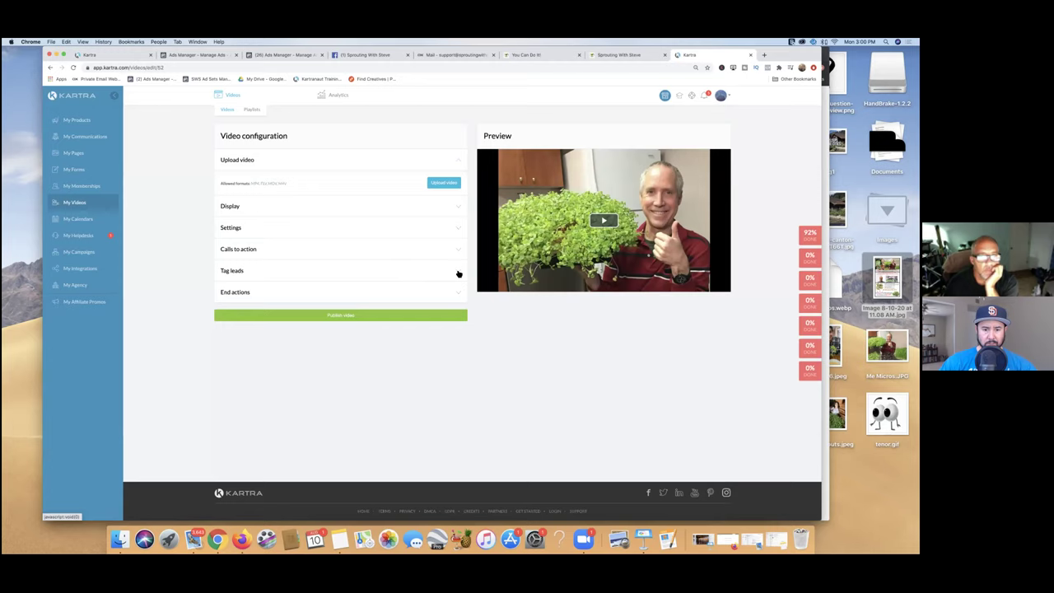
left_click(457, 273)
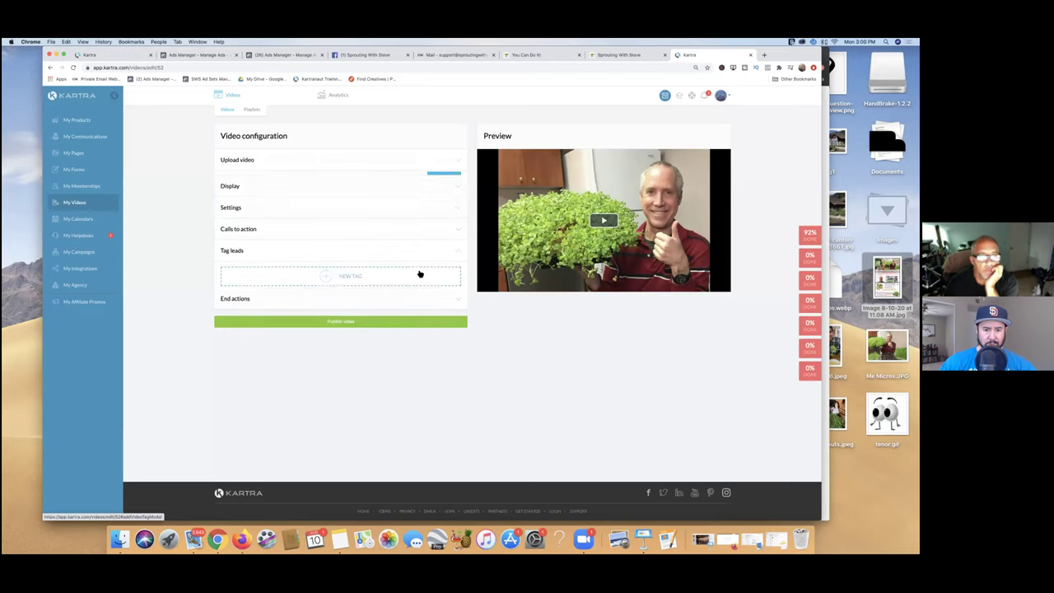
left_click(325, 275)
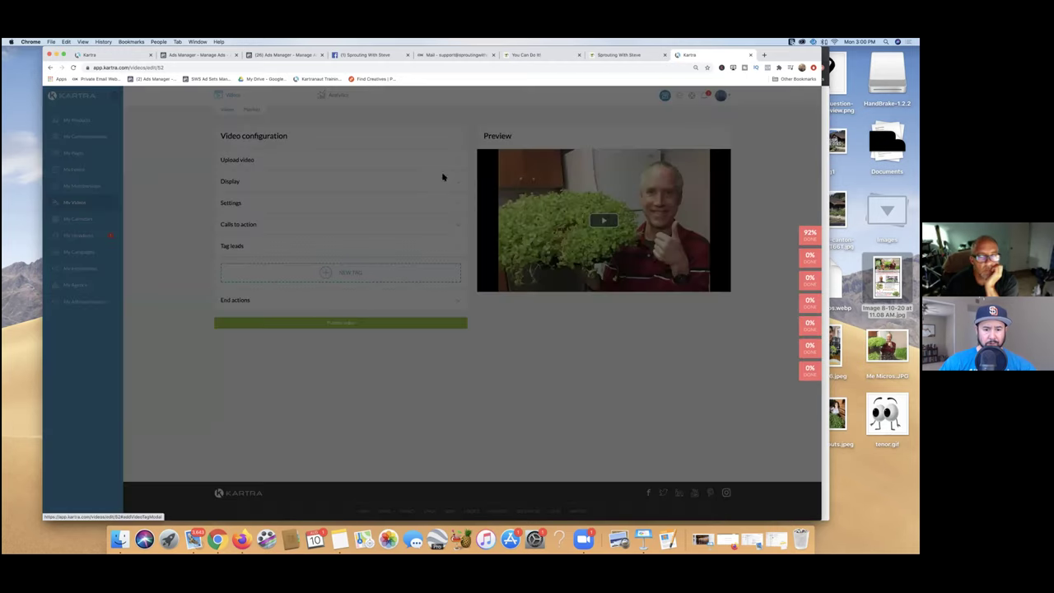
left_click(439, 182)
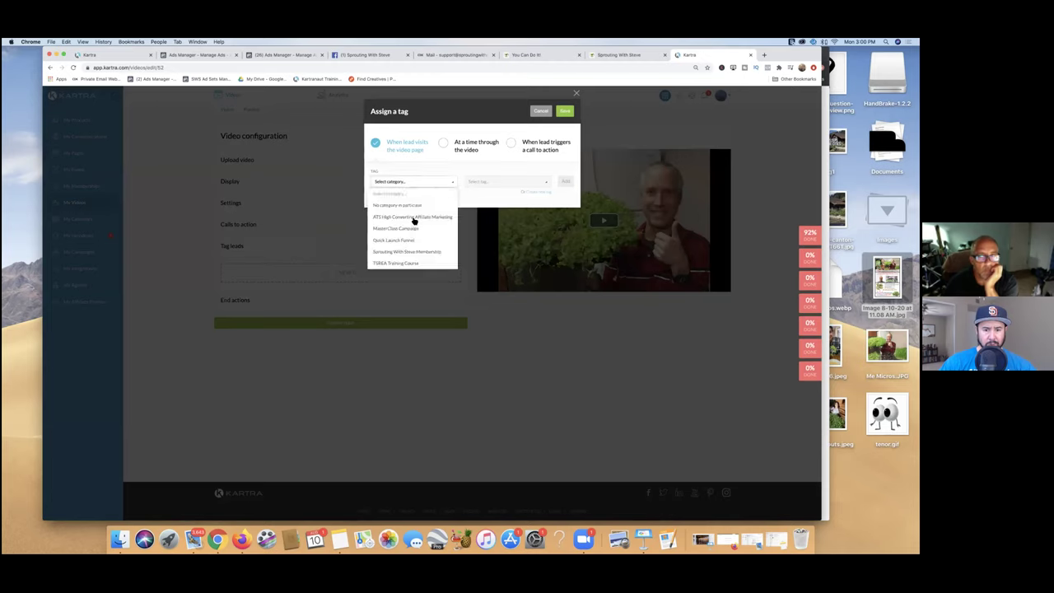
left_click(416, 252)
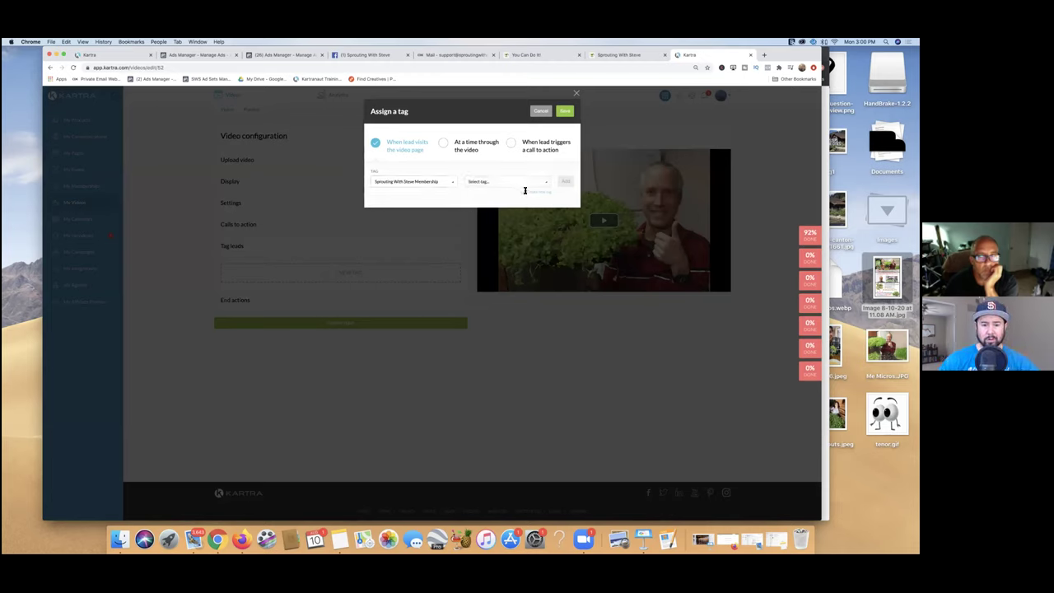
left_click(537, 194)
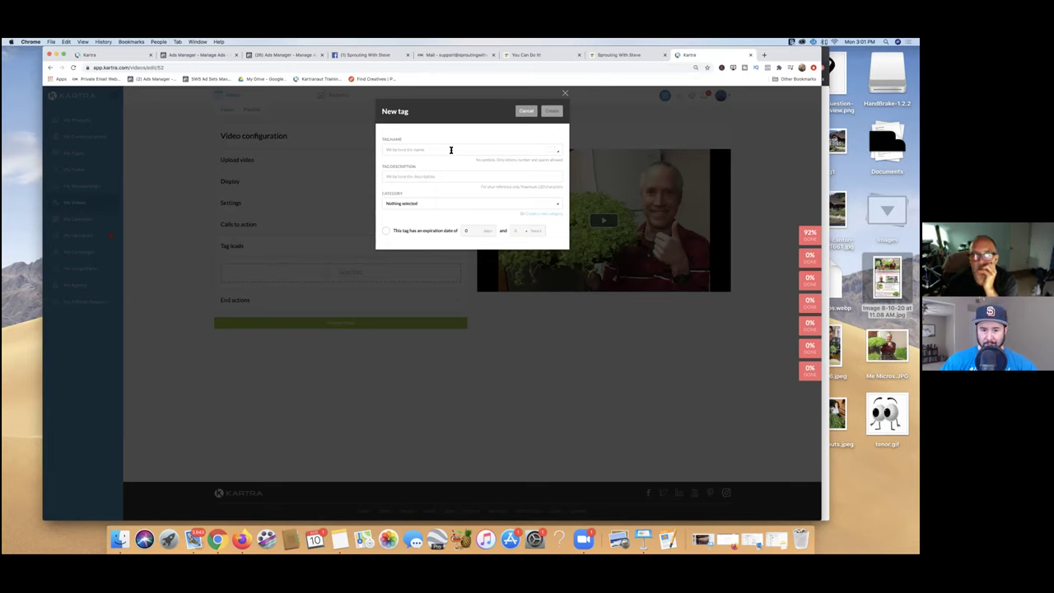
left_click(451, 149)
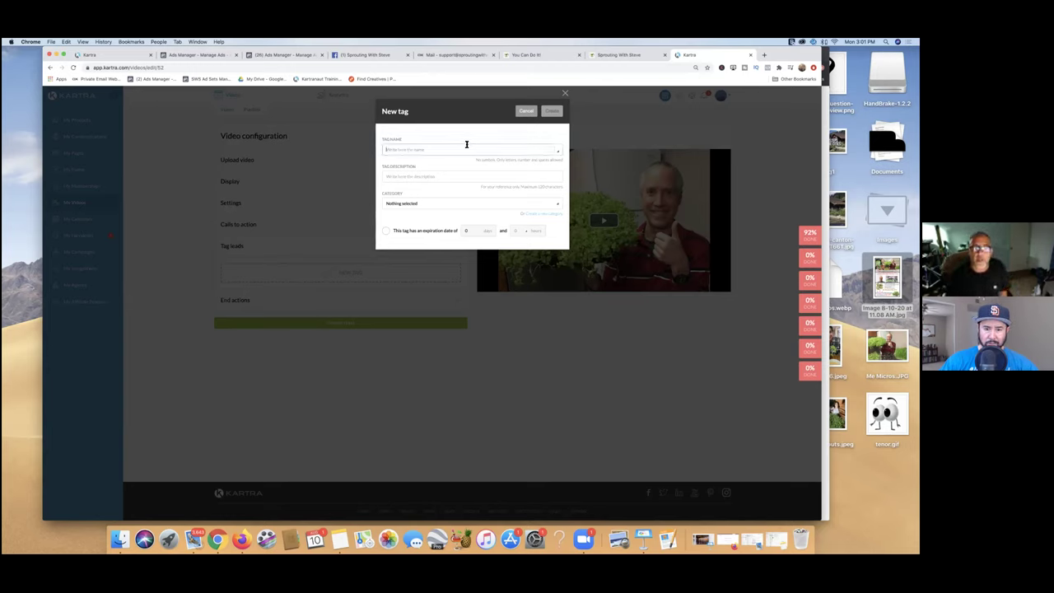
left_click(524, 111)
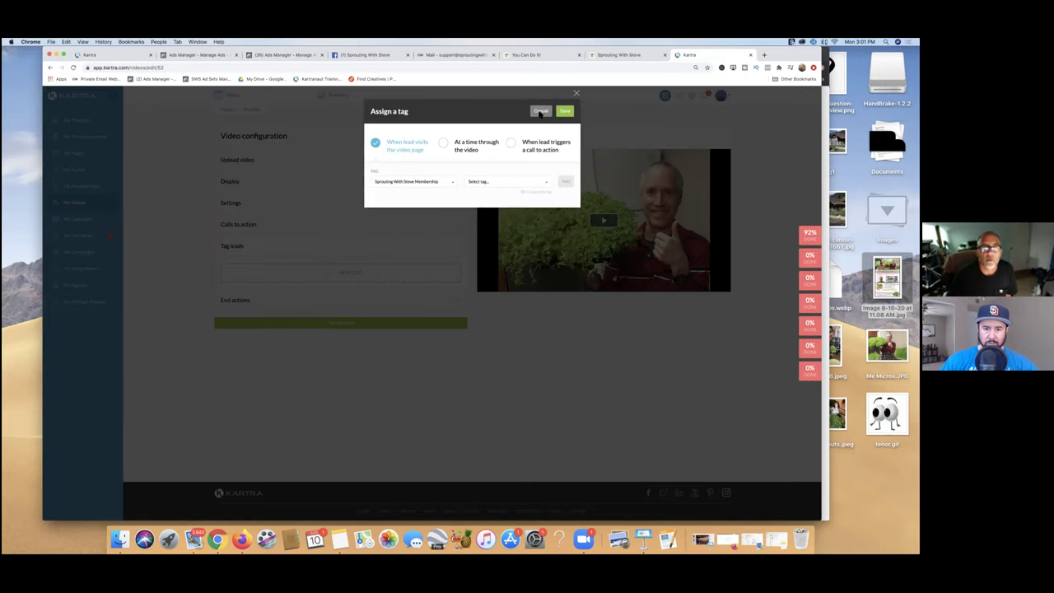
left_click(539, 111)
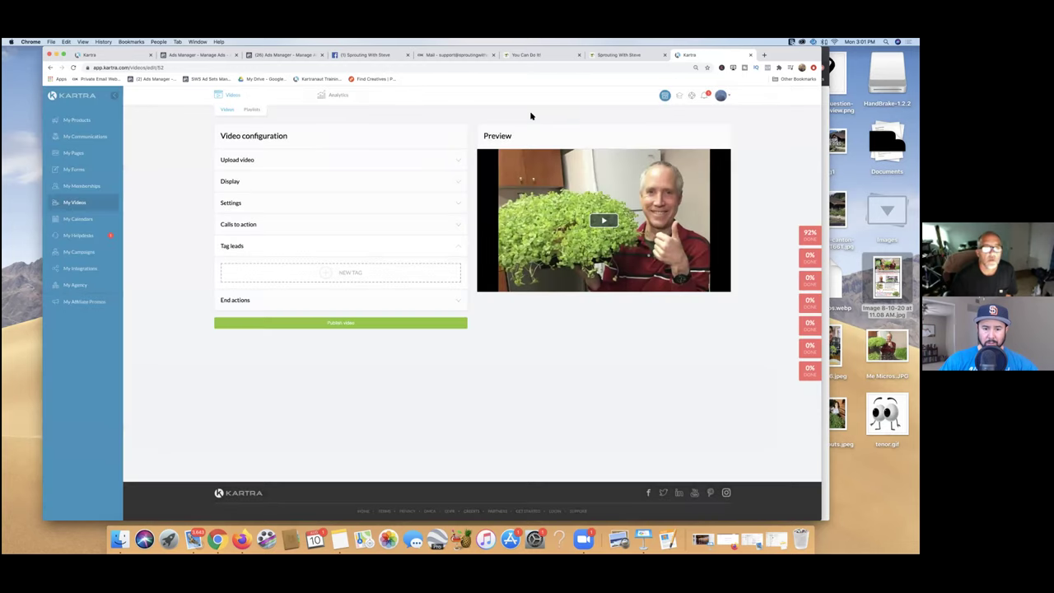
Tag leads reaching 4 minutes of the video with "SWS Course Video Watched 18 Minutes" from the Sprouting With Steve Membership category, and publish the video
left_click(335, 279)
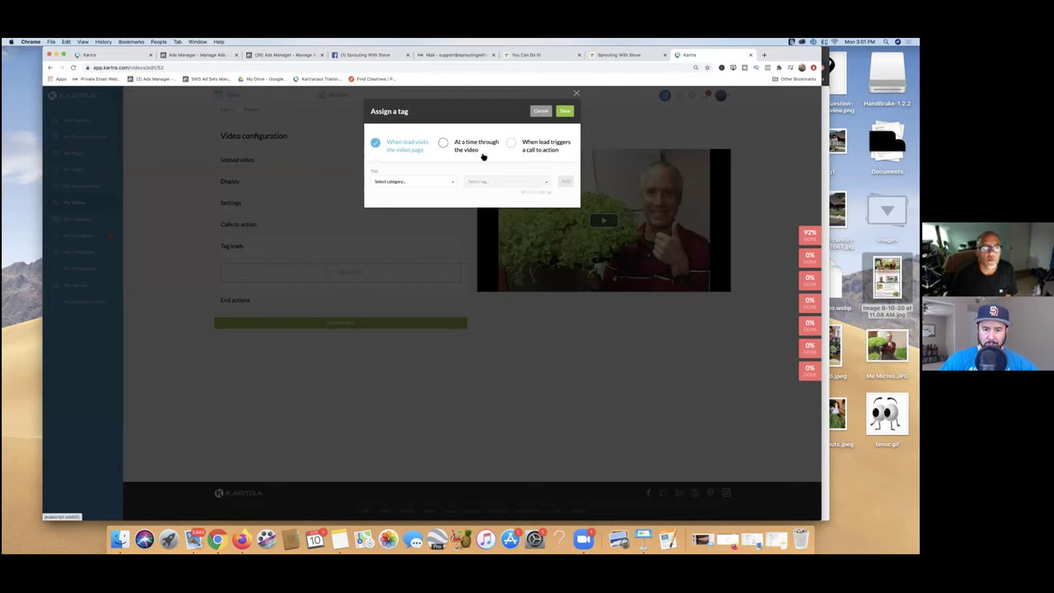
left_click(444, 143)
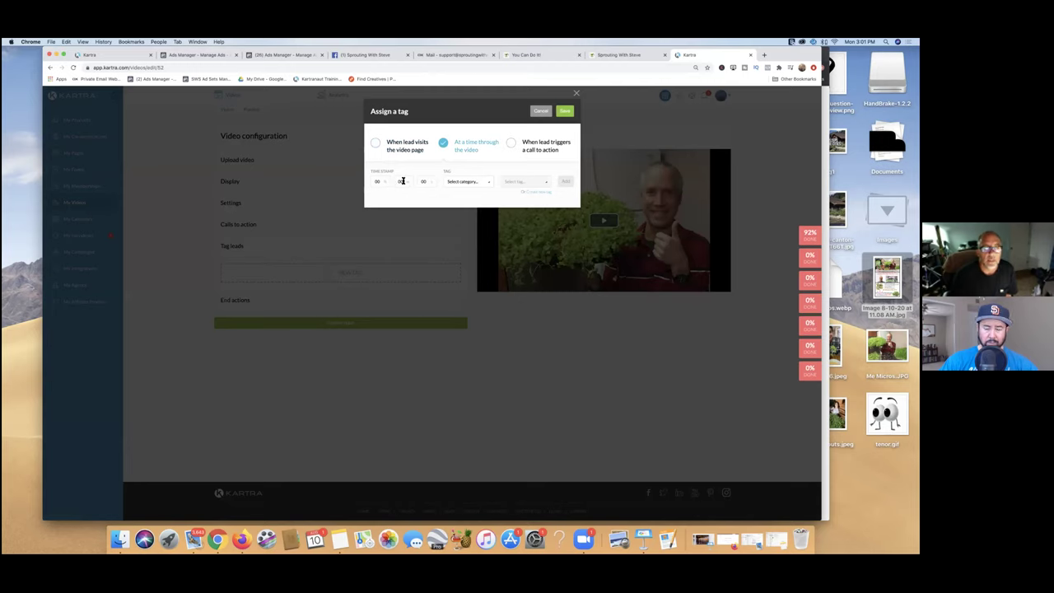
left_click(400, 181)
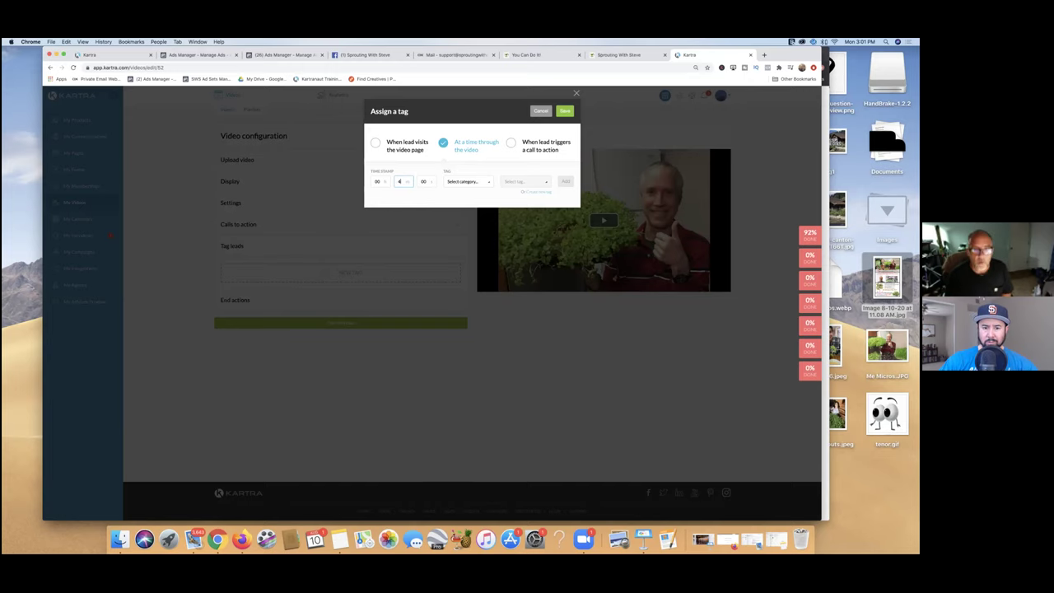
left_click(478, 182)
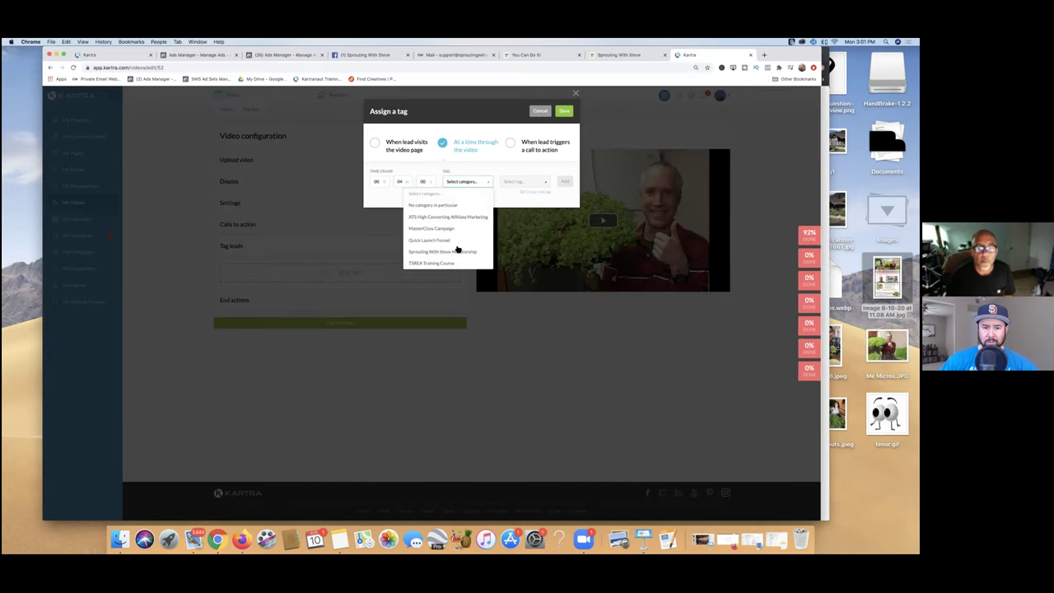
left_click(446, 252)
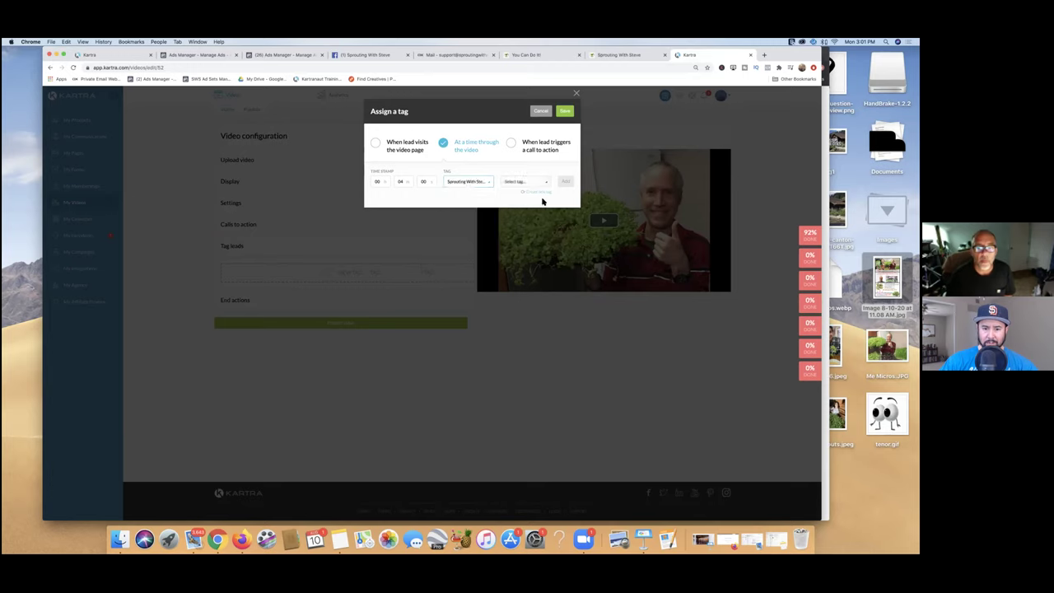
left_click(540, 185)
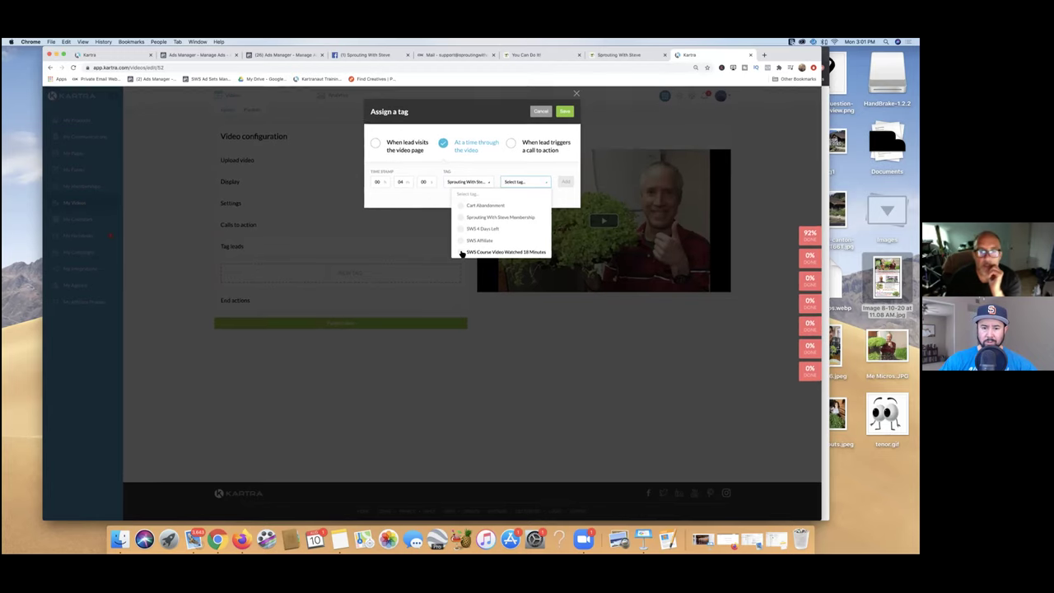
left_click(462, 253)
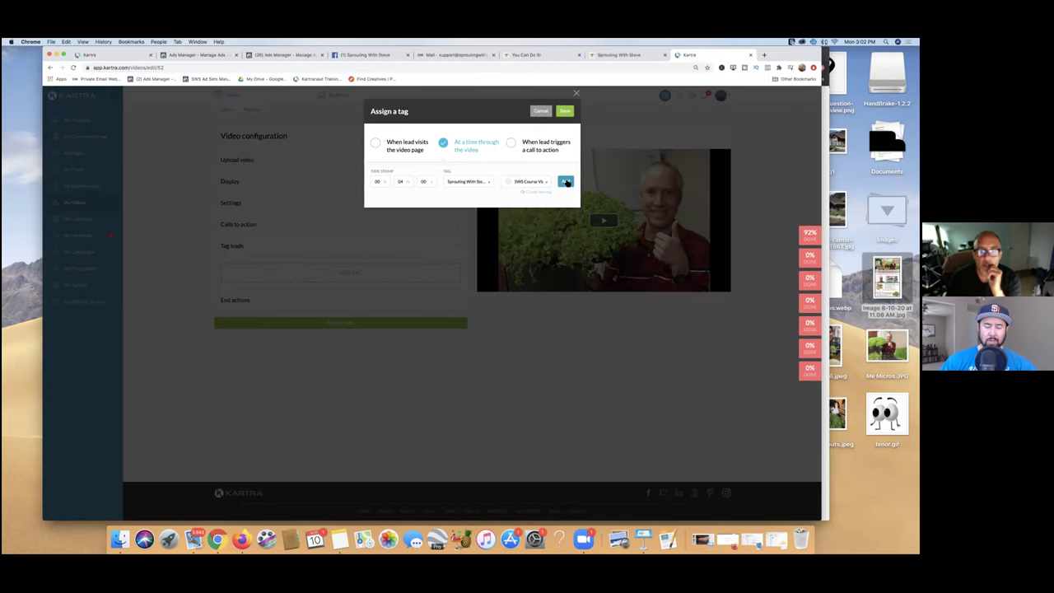
left_click(567, 182)
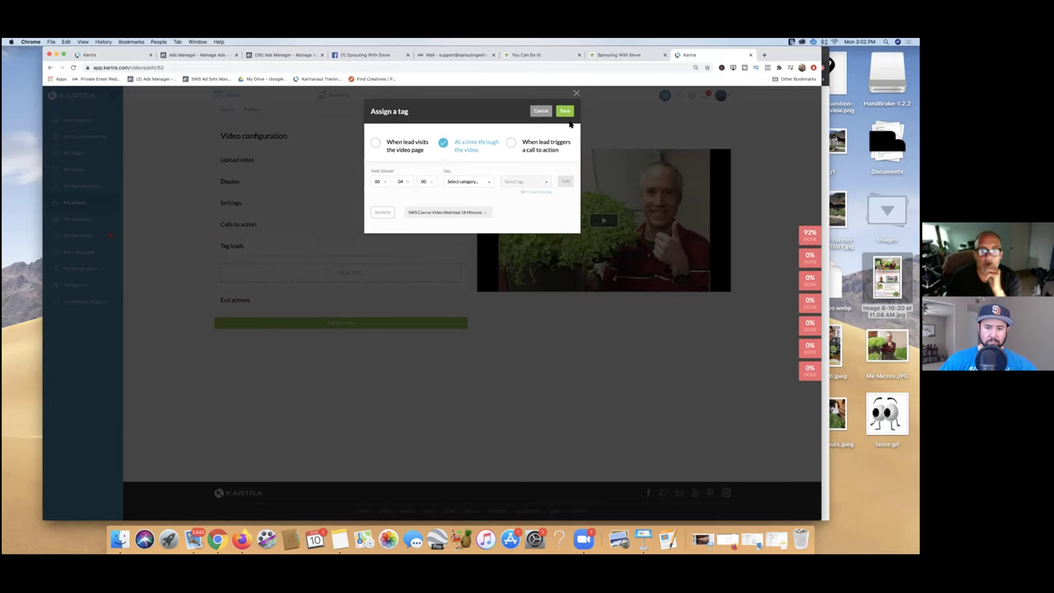
left_click(565, 112)
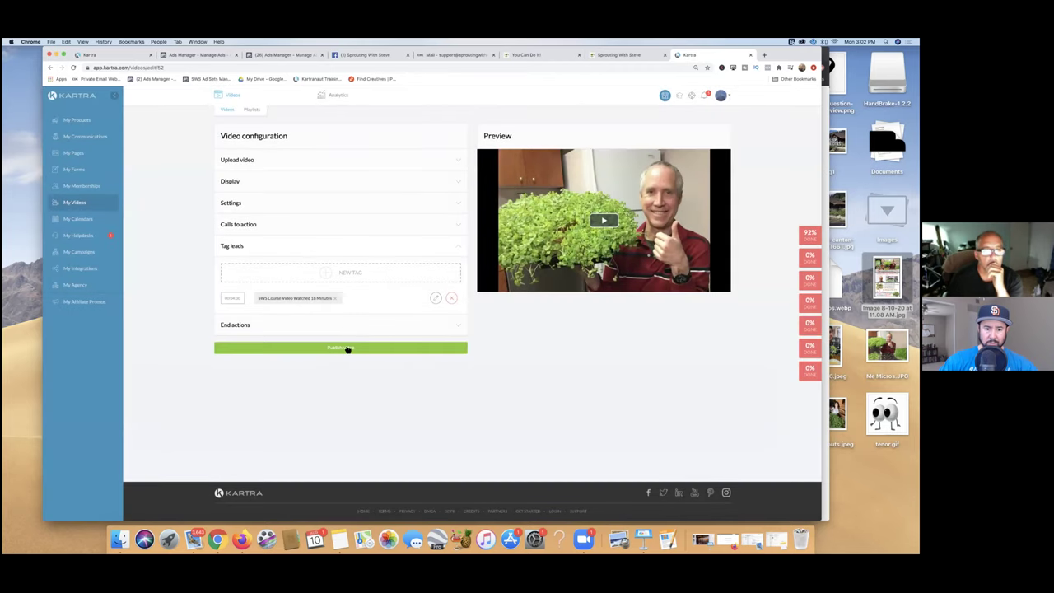
left_click(348, 348)
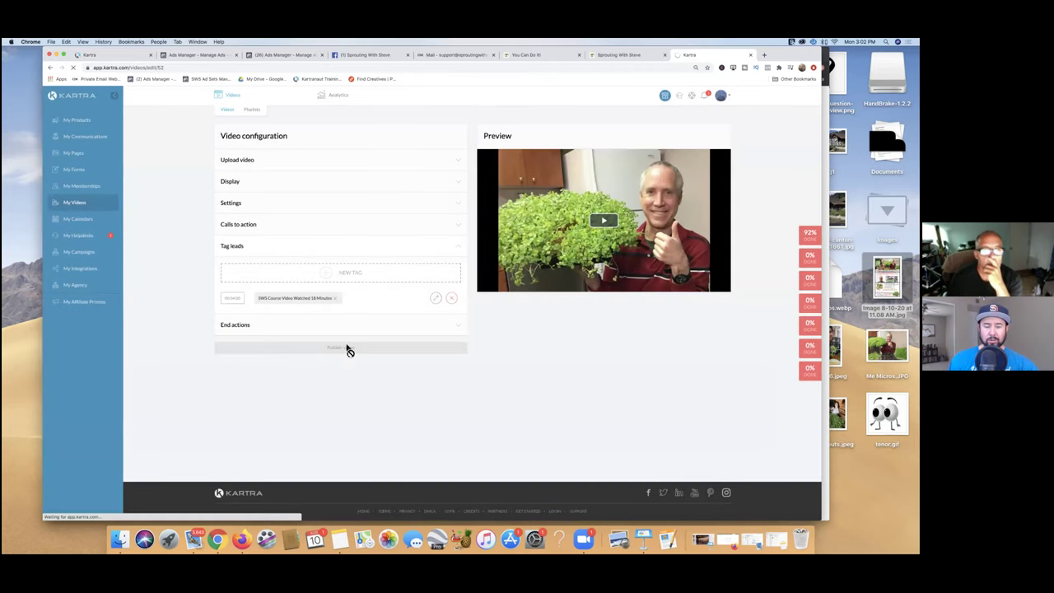
Remove the "SWS Course Video Watched 18 Minutes" tag from the SWS Course Overview video and publish that video
left_click(79, 204)
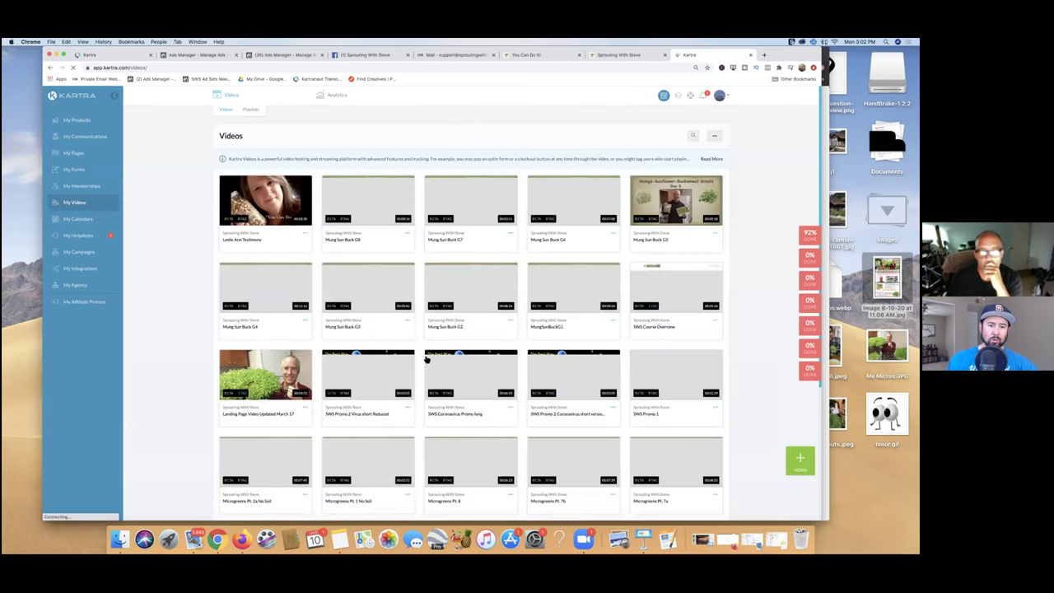
left_click(715, 323)
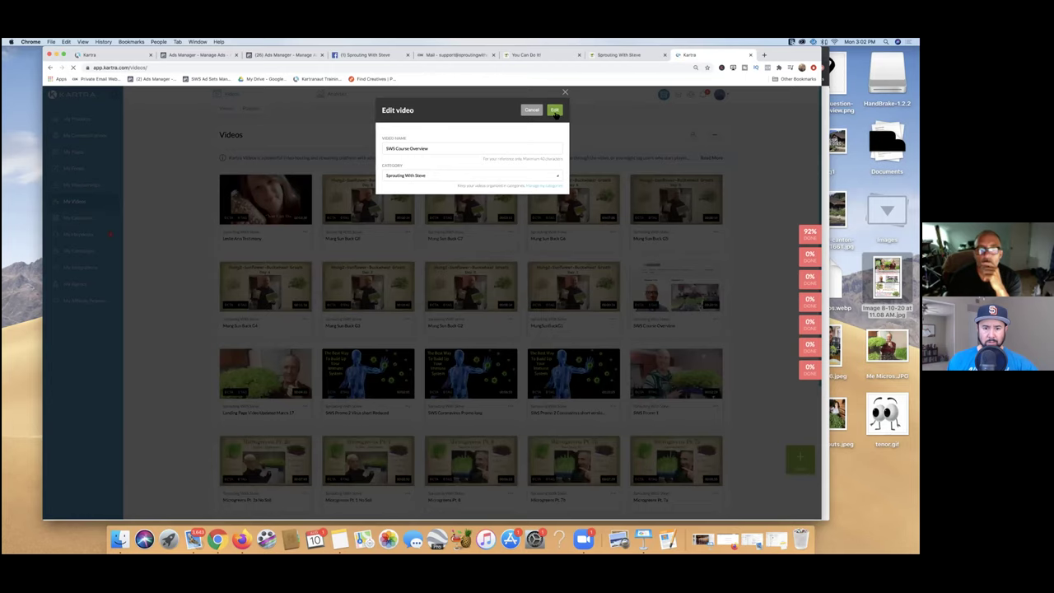
left_click(556, 113)
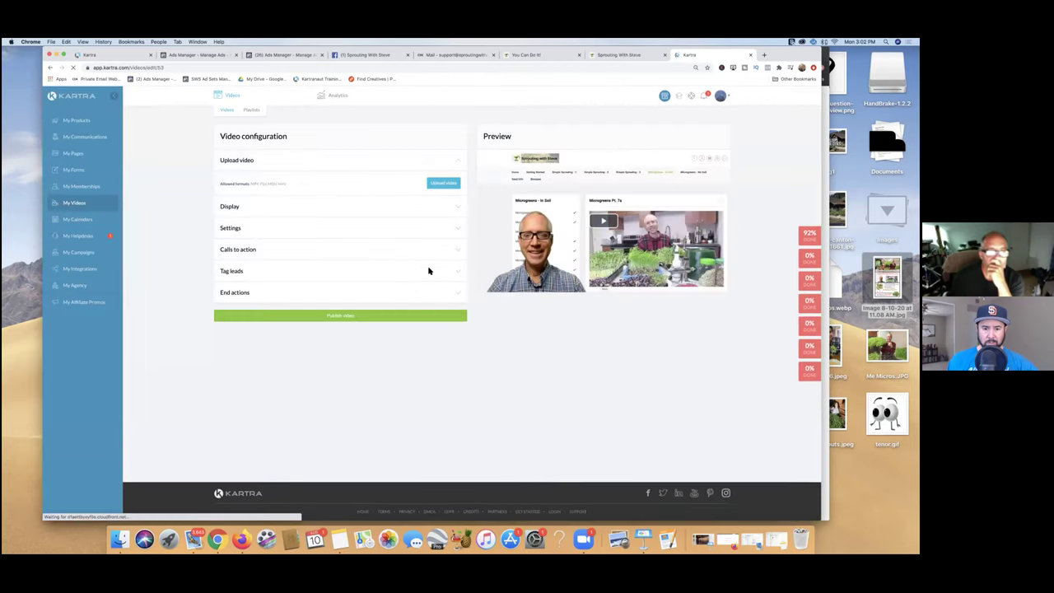
left_click(459, 272)
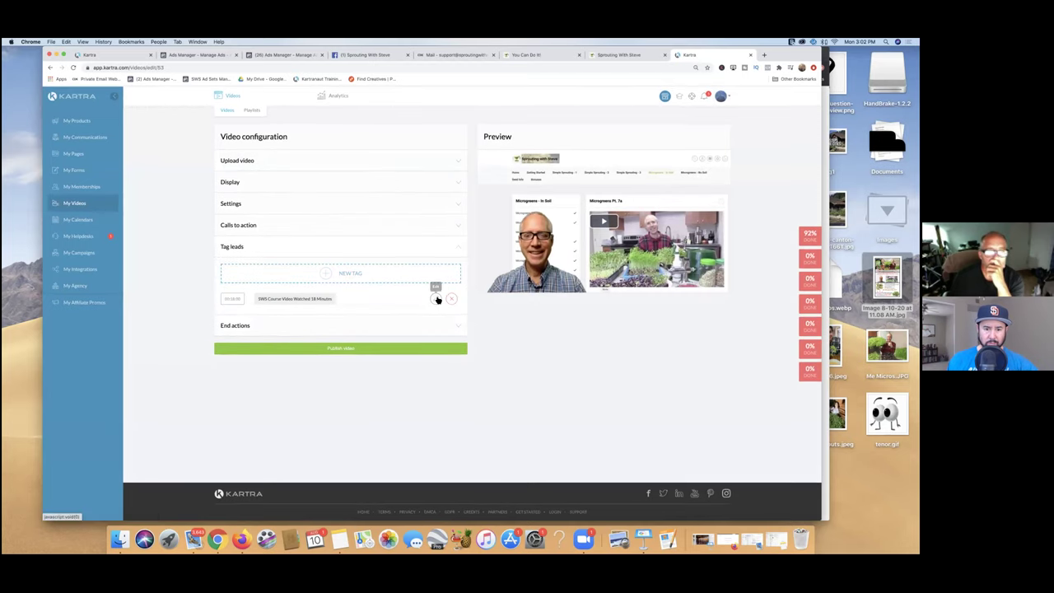
left_click(438, 299)
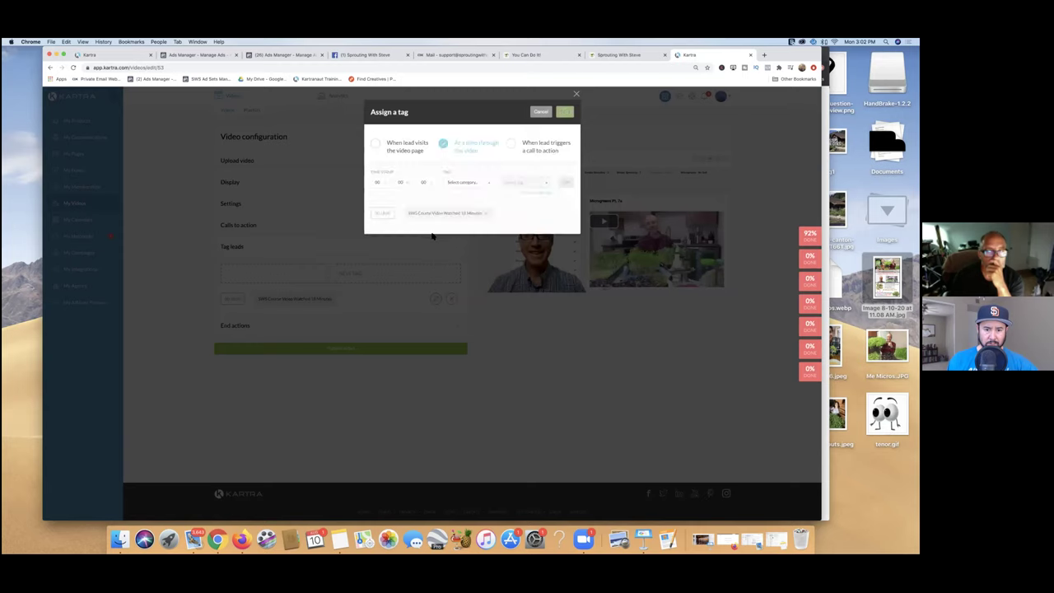
left_click(541, 111)
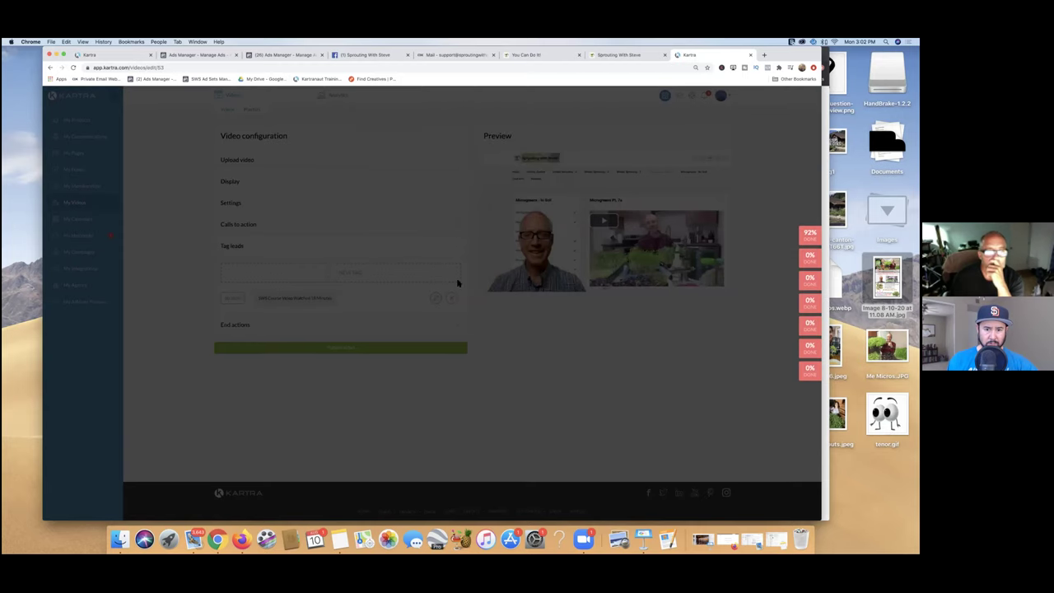
left_click(451, 299)
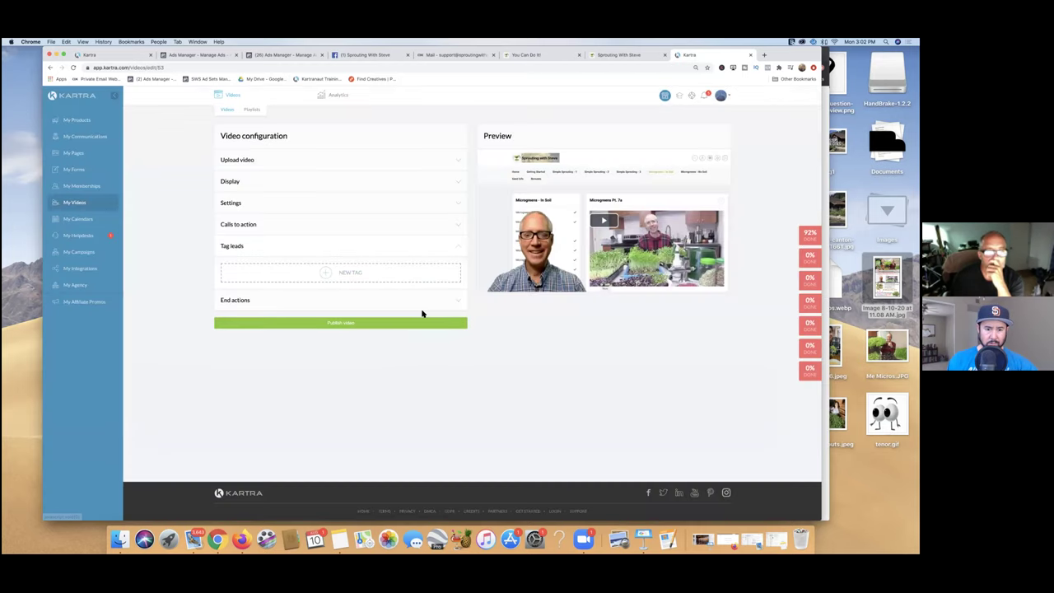
left_click(372, 324)
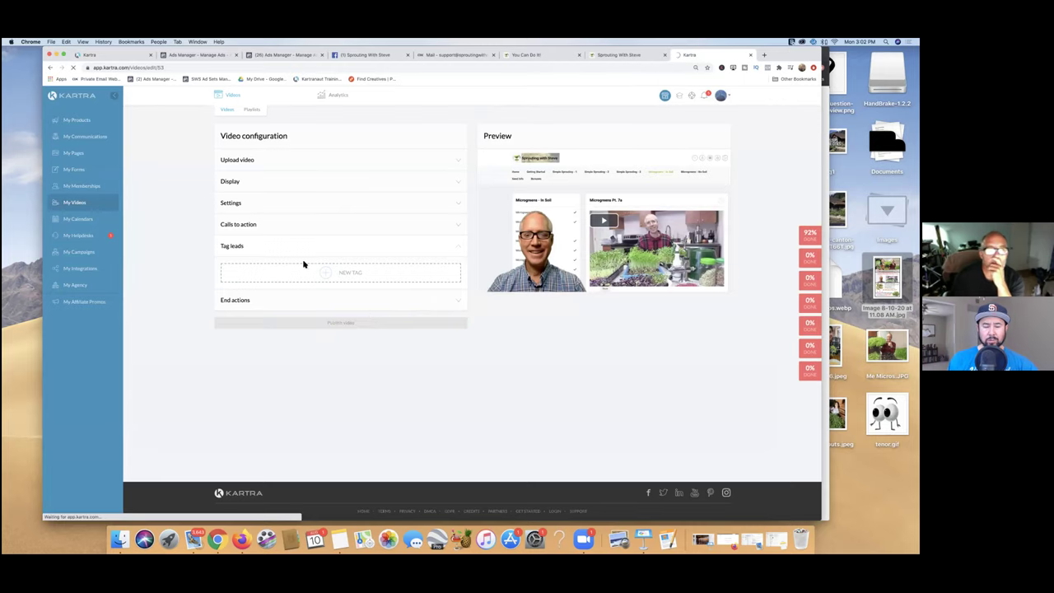
Open the tag list in Kartra and rename the "SWS Course Video Watched 18 Minutes" tag to "SWS Course Video Watched 4 minutes"
left_click(94, 137)
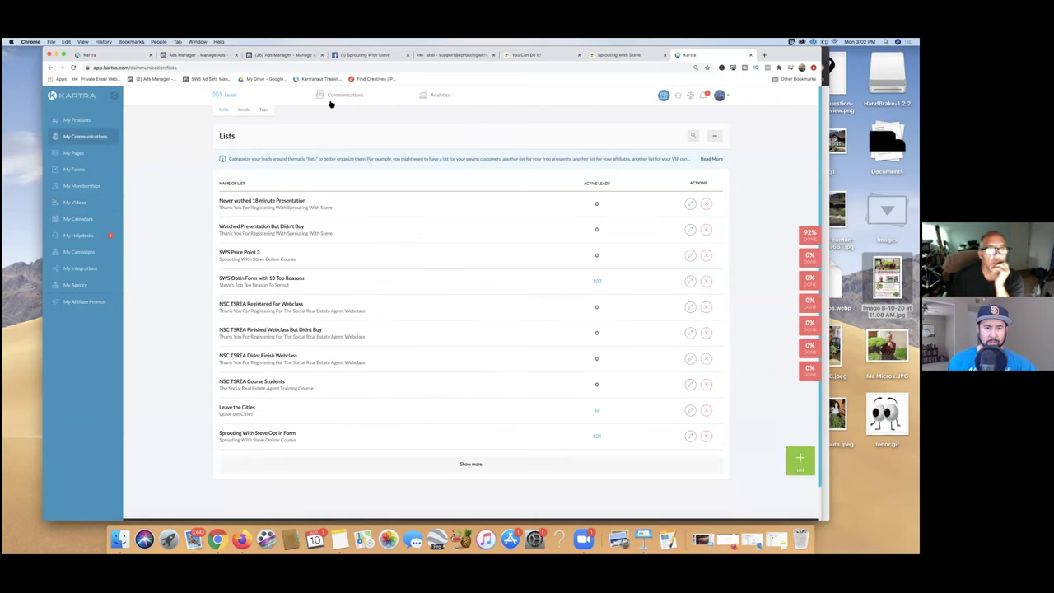
left_click(263, 111)
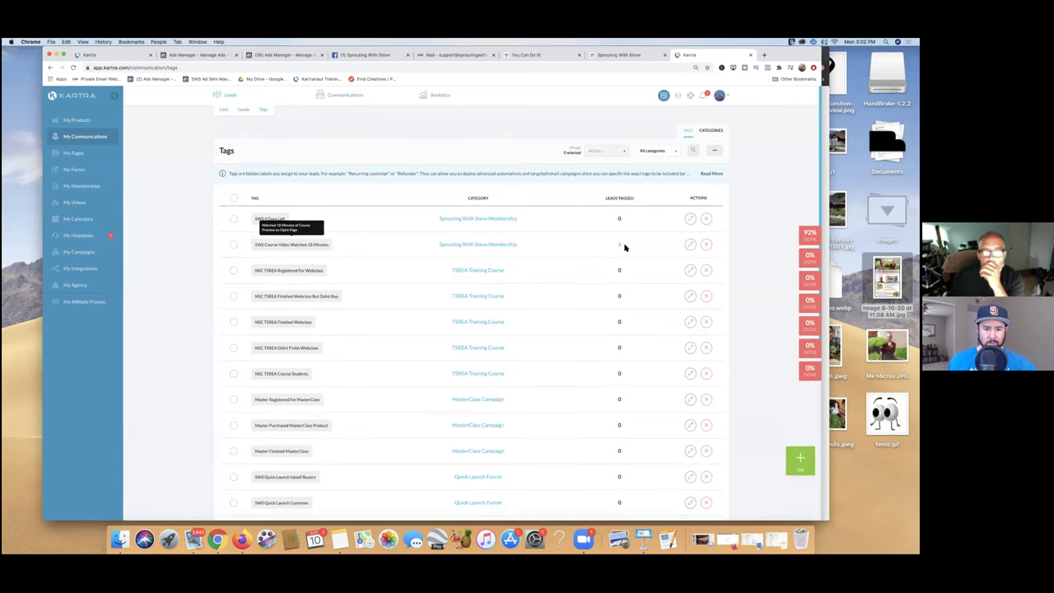
left_click(690, 243)
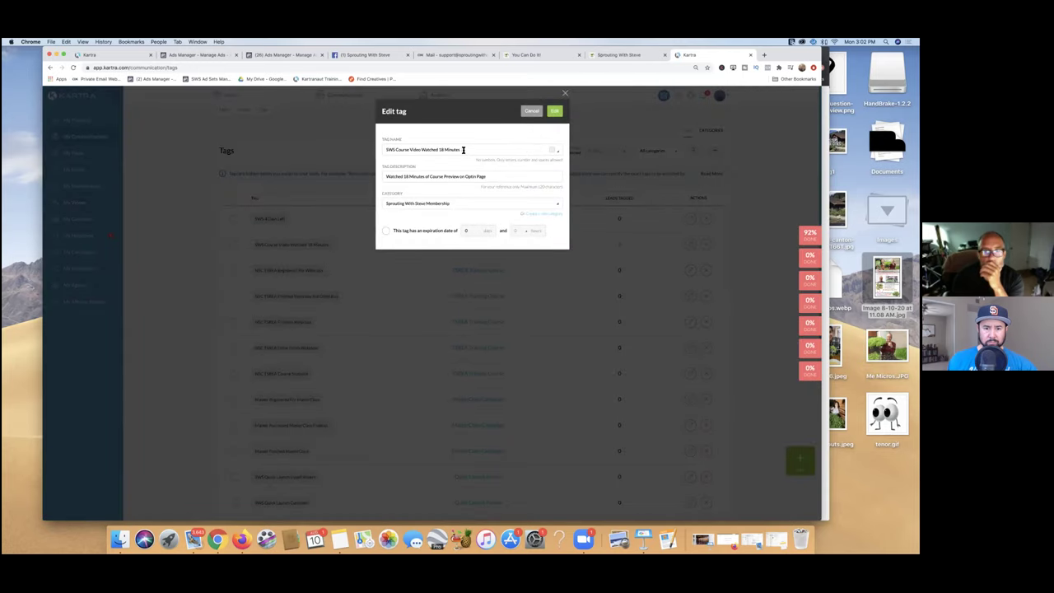
left_click_drag(461, 149, 438, 148)
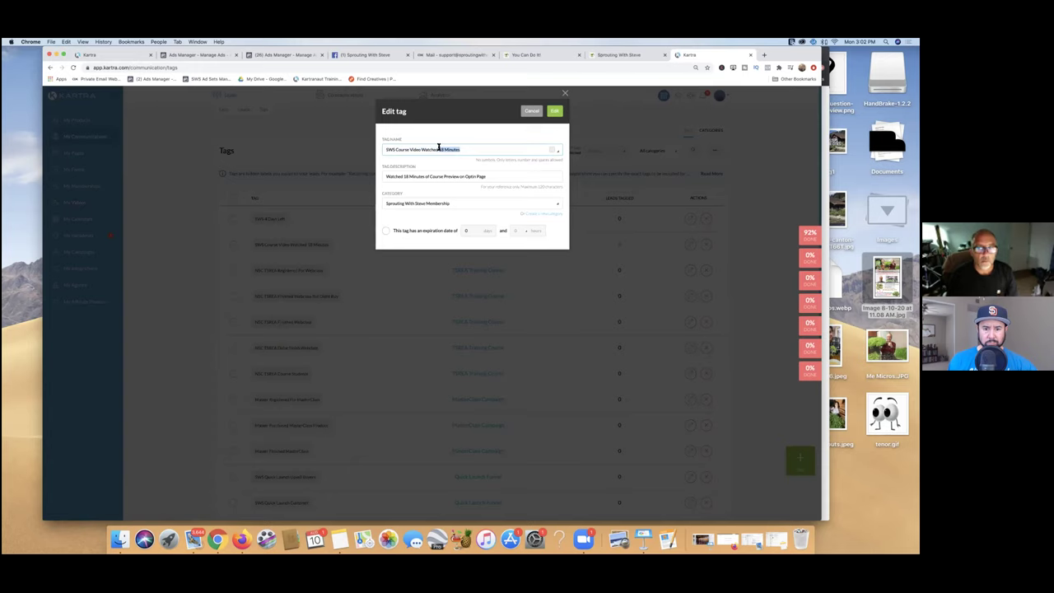
type("4")
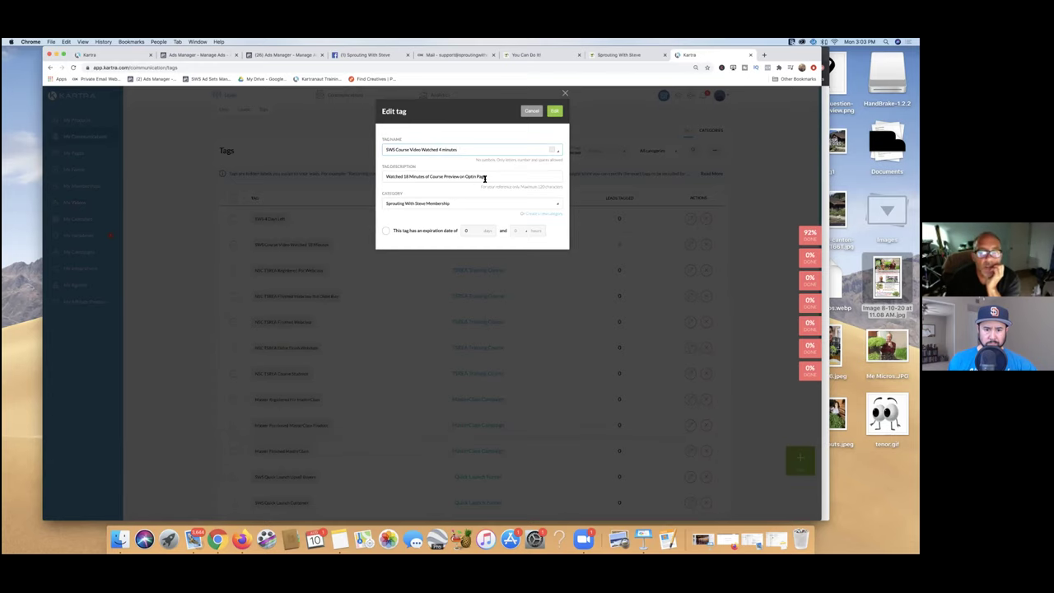
Replace the tag's description with a copy of its name, "SWS Course Video Watched 4 minutes", and save the tag
triple_click(381, 150)
key("super+c")
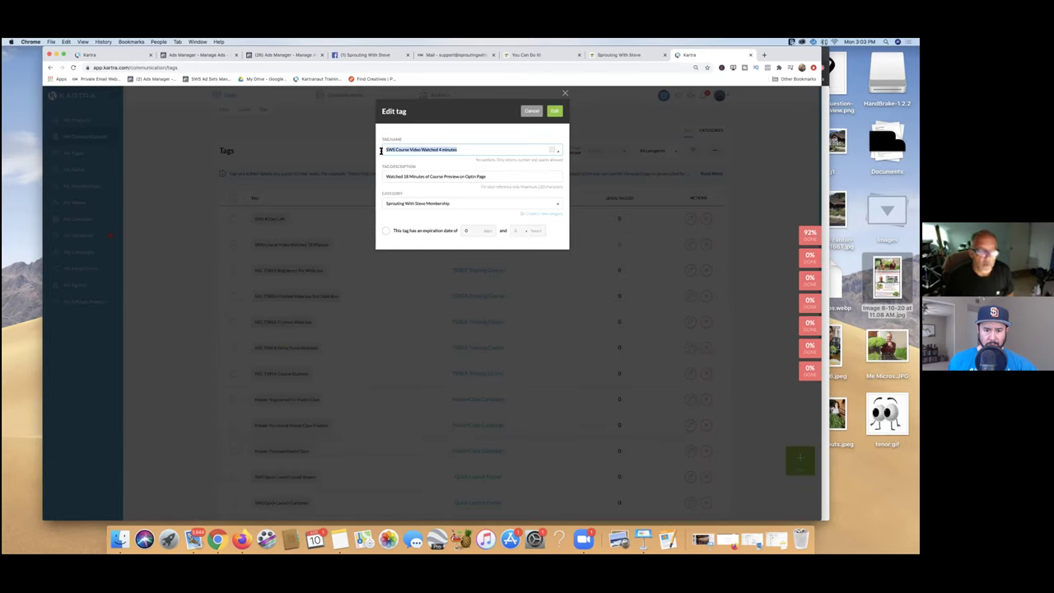
triple_click(434, 174)
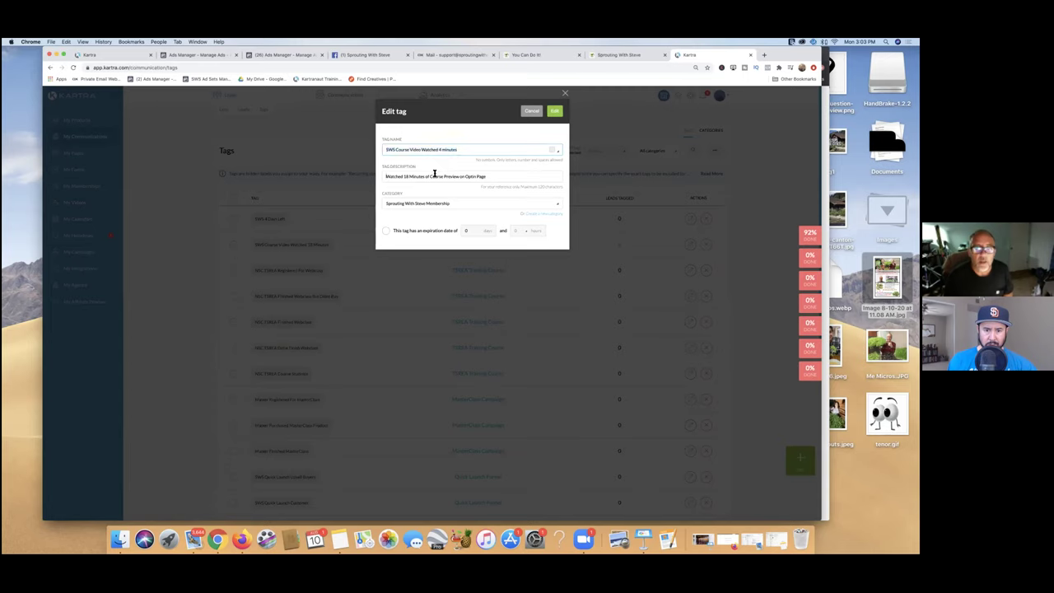
key("super+v")
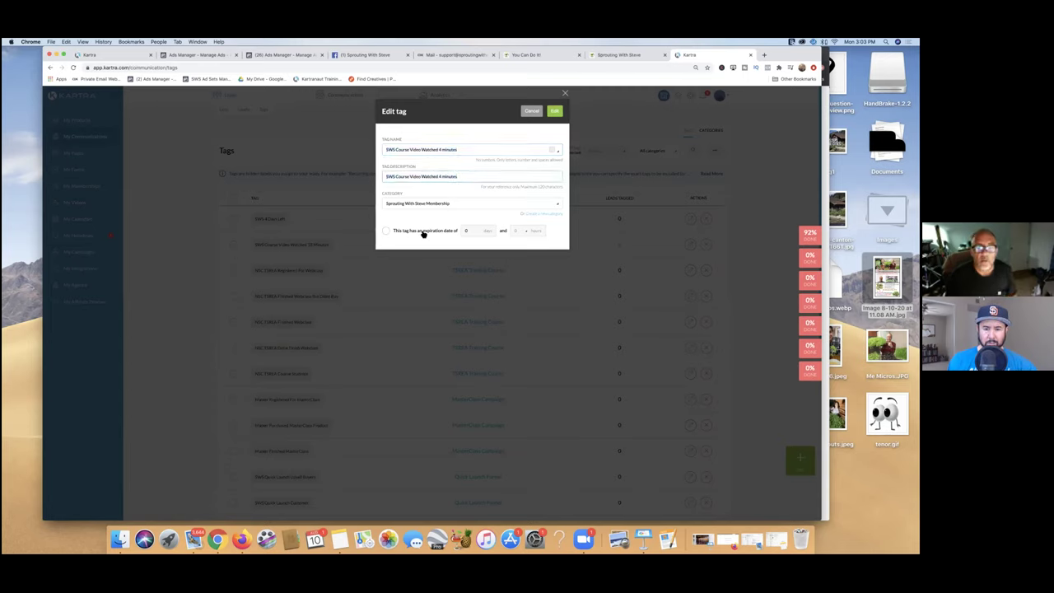
left_click(558, 115)
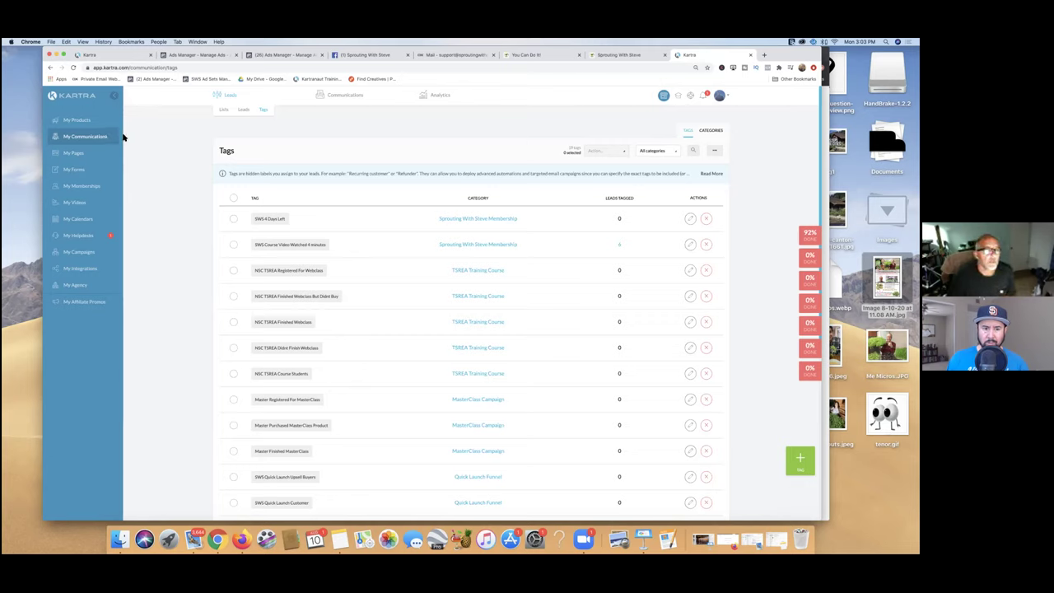
Browse the Kartra pages, including the additional ones, and return to the SWS Original Landing Page in the page editor
left_click(74, 154)
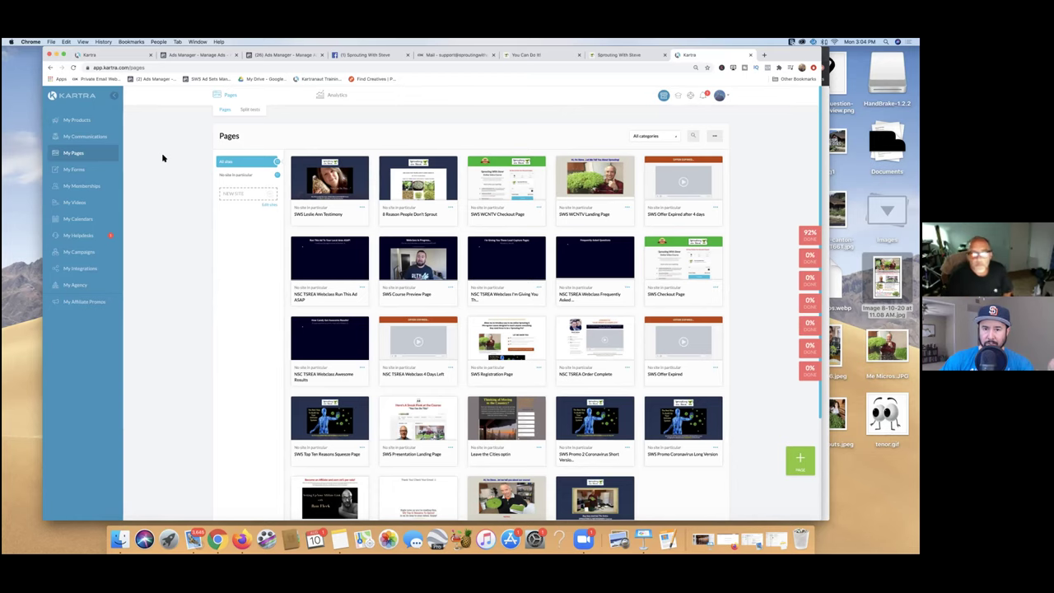
mouse_move(417, 261)
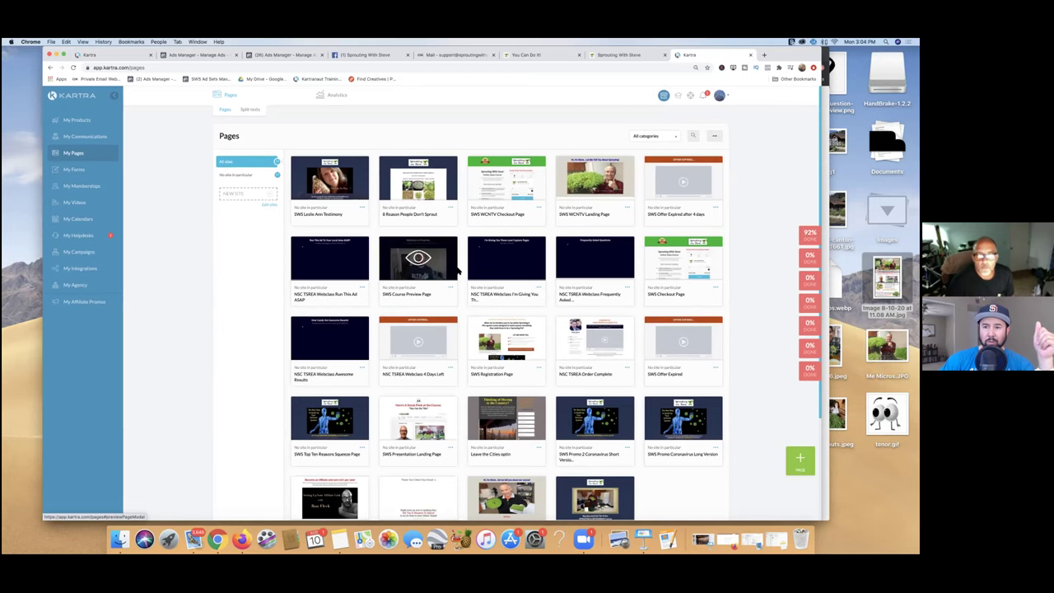
scroll(460, 271, "down", 1)
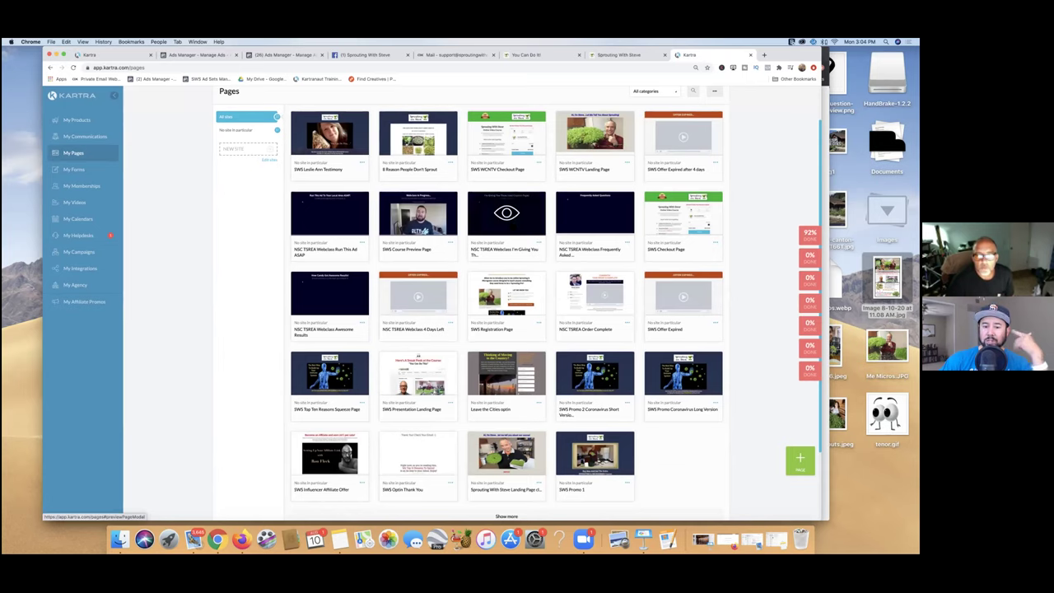
scroll(506, 213, "down", 2)
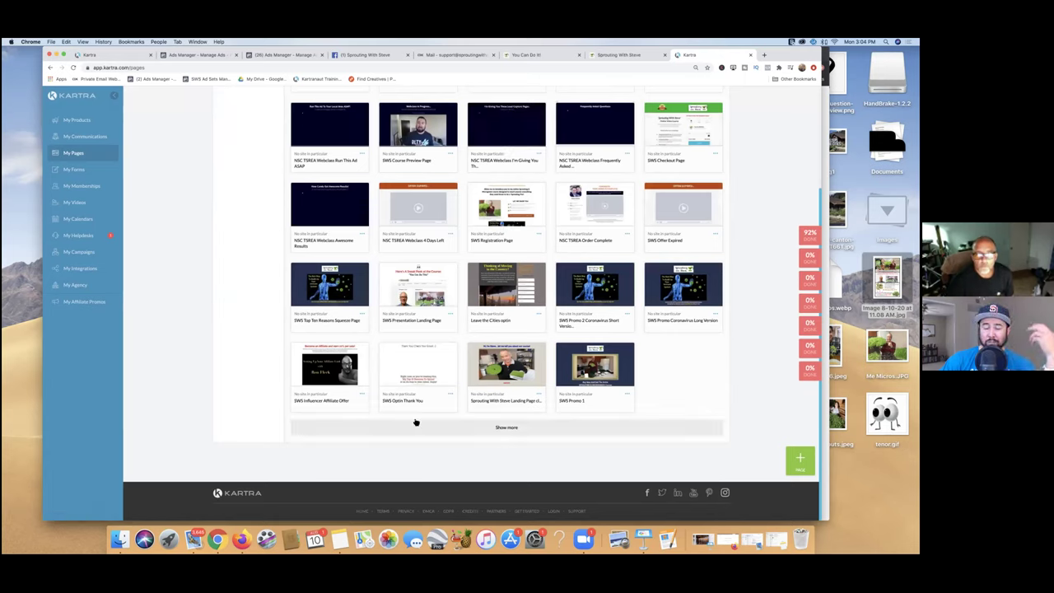
left_click(500, 428)
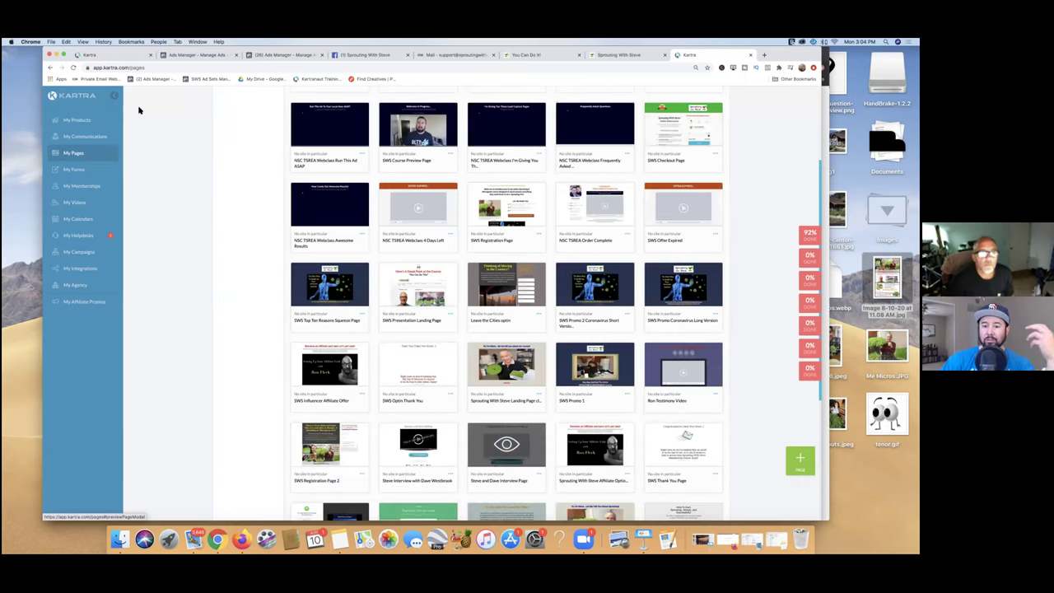
left_click(129, 56)
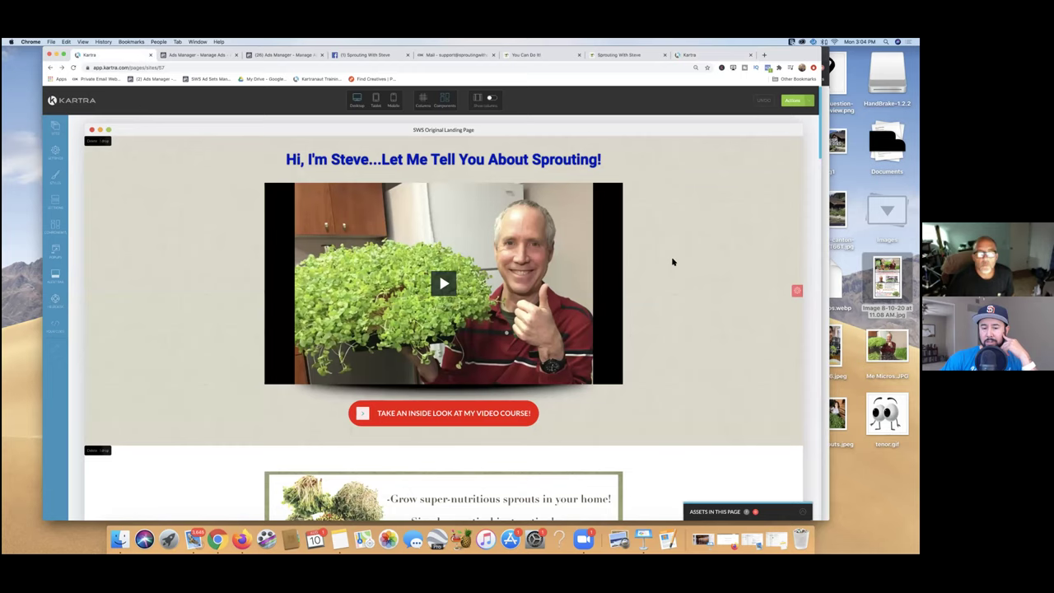
scroll(672, 262, "down", 2)
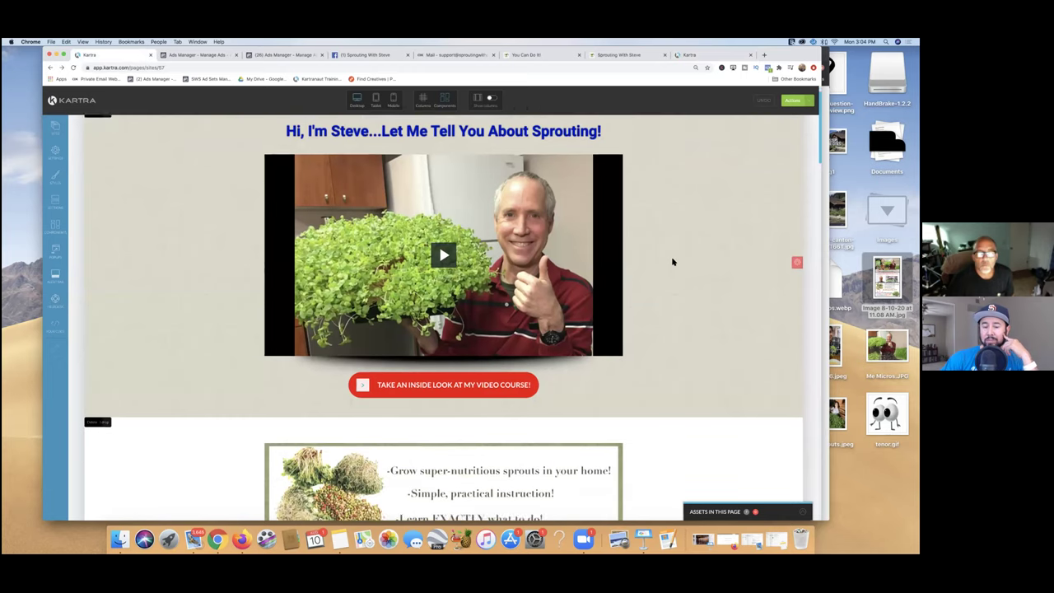